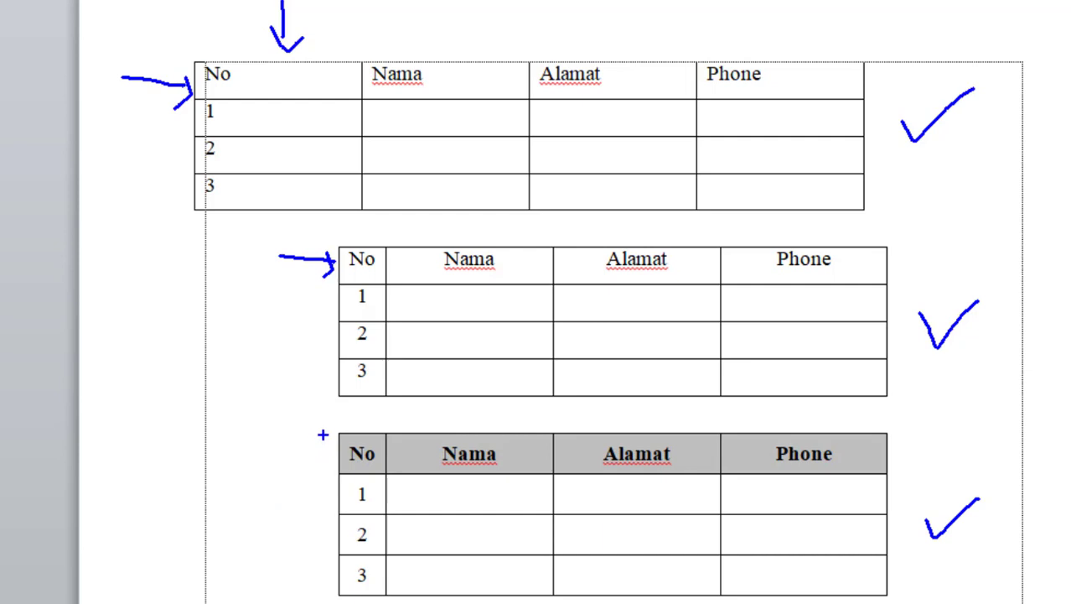
mouse_move(323, 435)
mouse_down()
mouse_move(302, 455)
mouse_move(289, 503)
mouse_move(299, 549)
mouse_up()
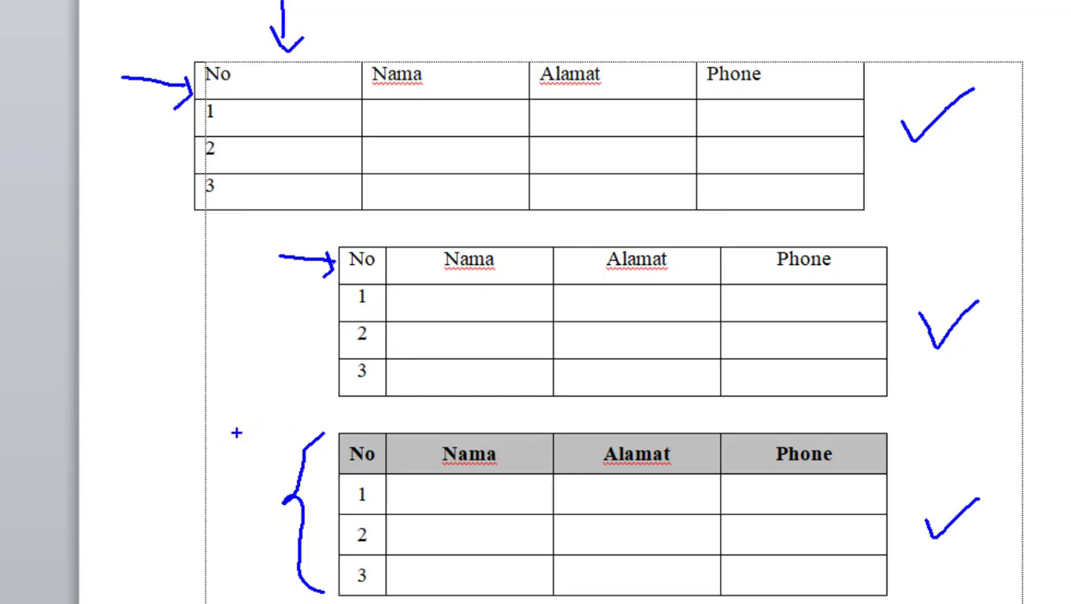
key(Escape)
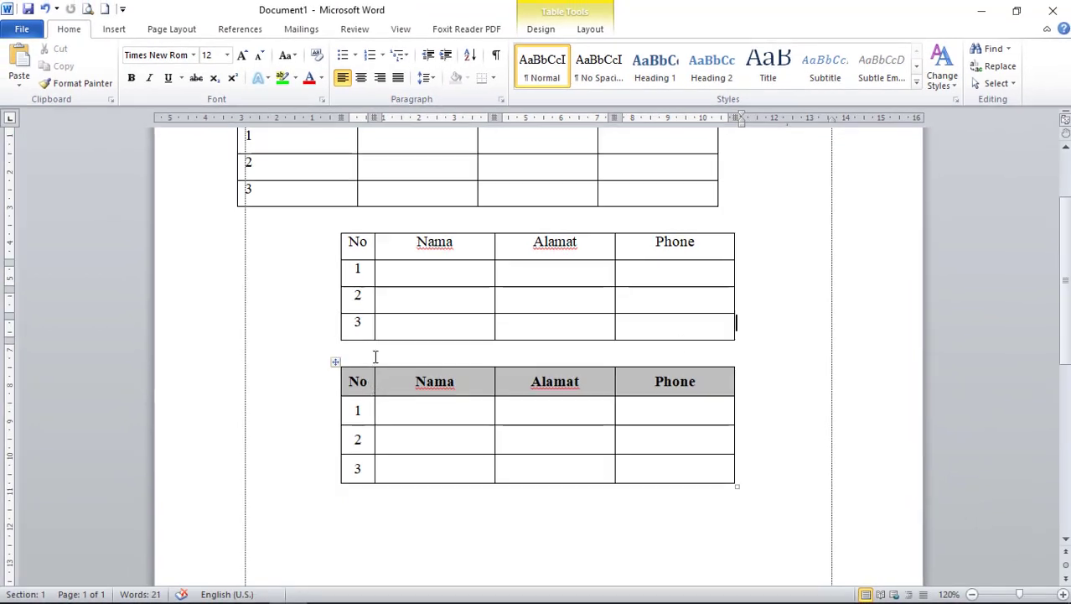
Create a new blank document and insert a table with four columns and four rows
click(104, 8)
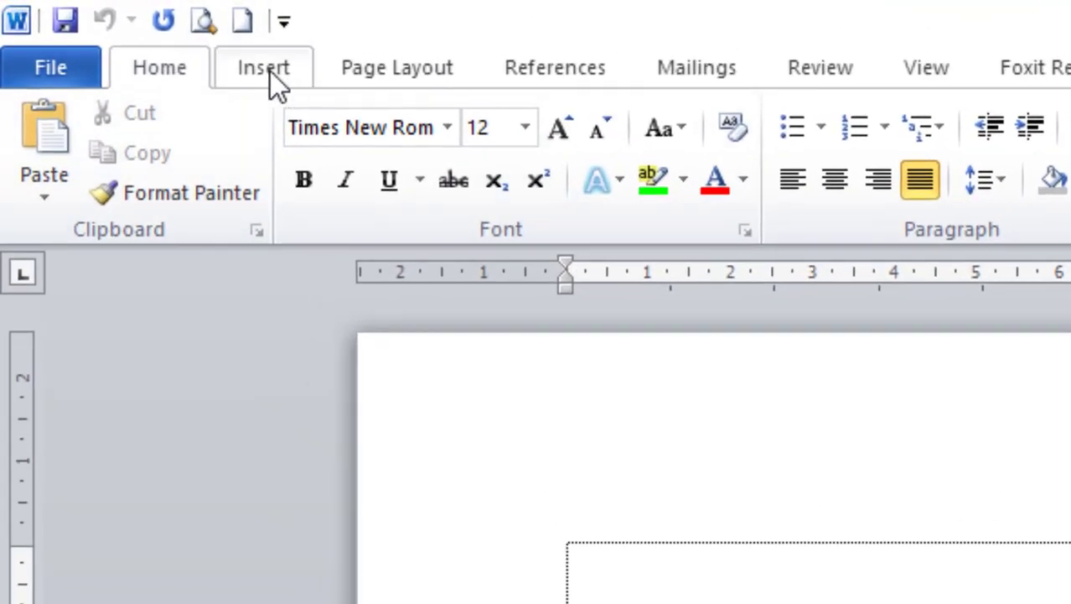
click(249, 73)
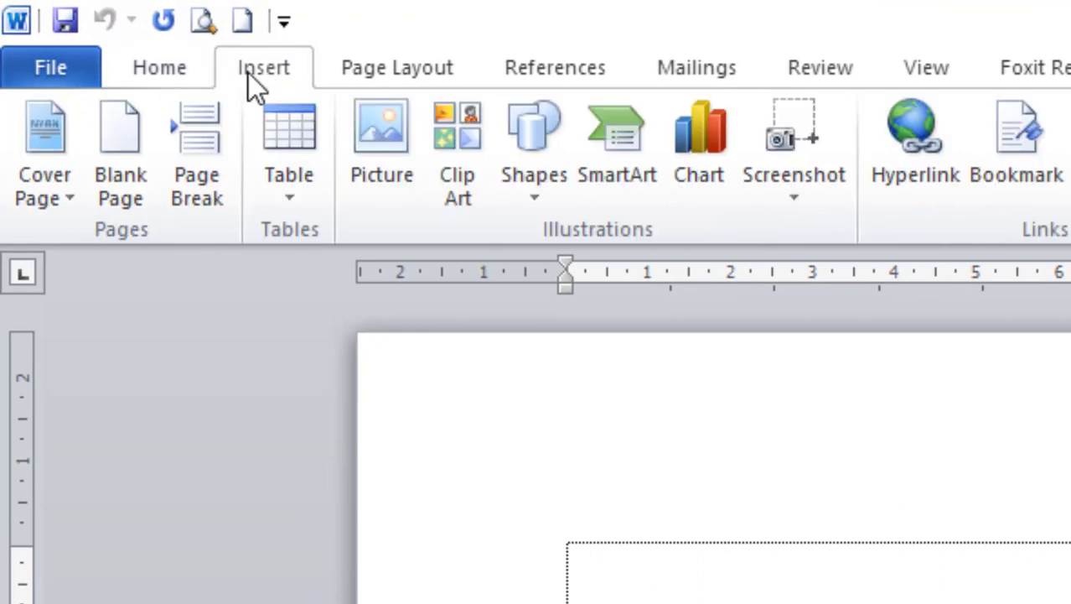
click(317, 202)
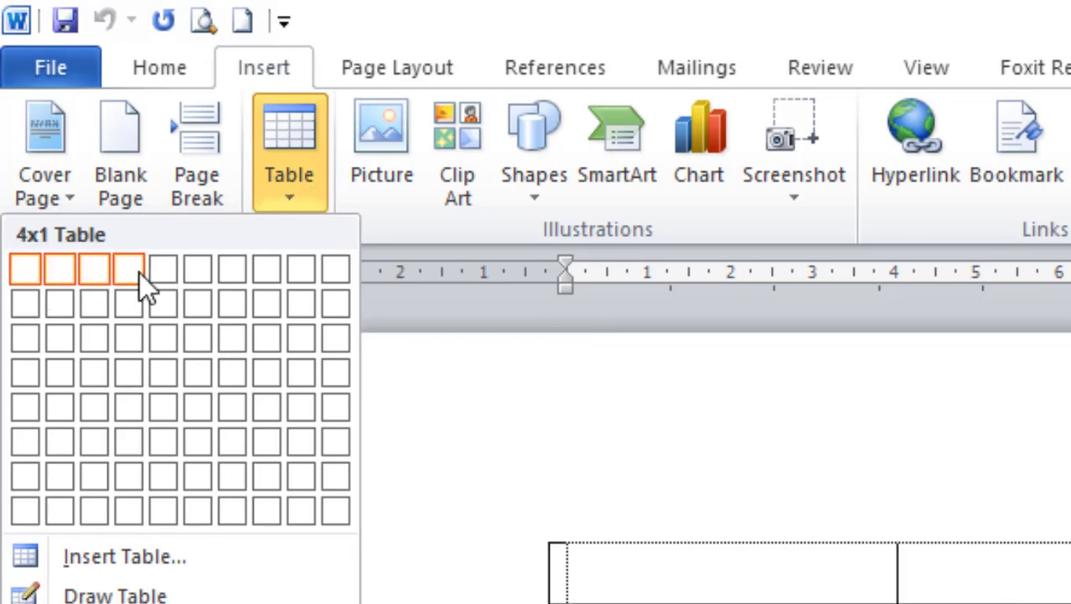
click(138, 381)
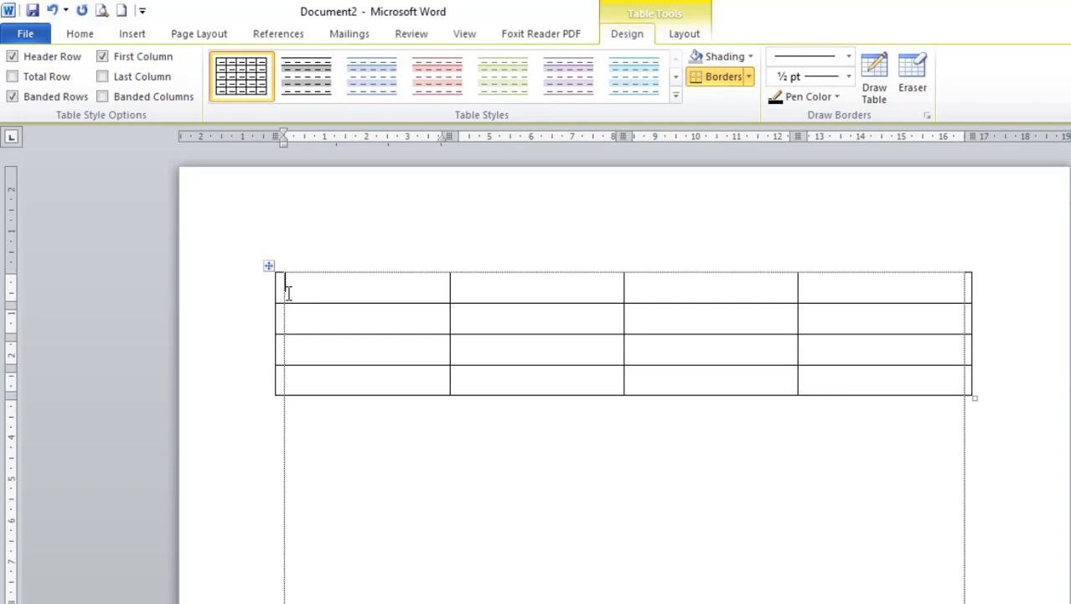
Fill the table's first row with the headings No, Nama, Alamat and Phone
text(No)
key(Tab)
text(Nama )
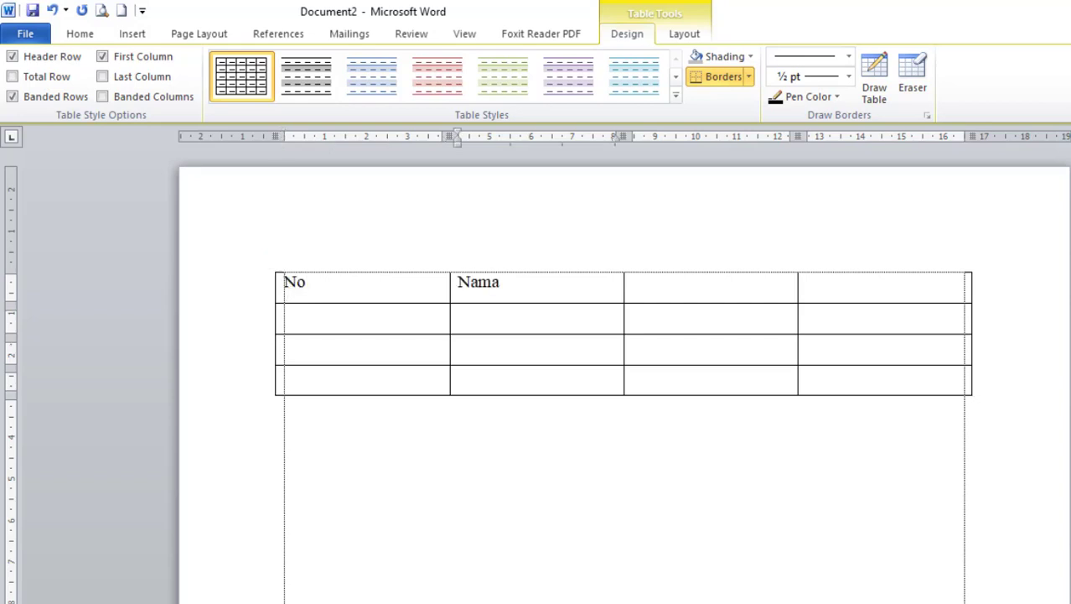
text(Ala)
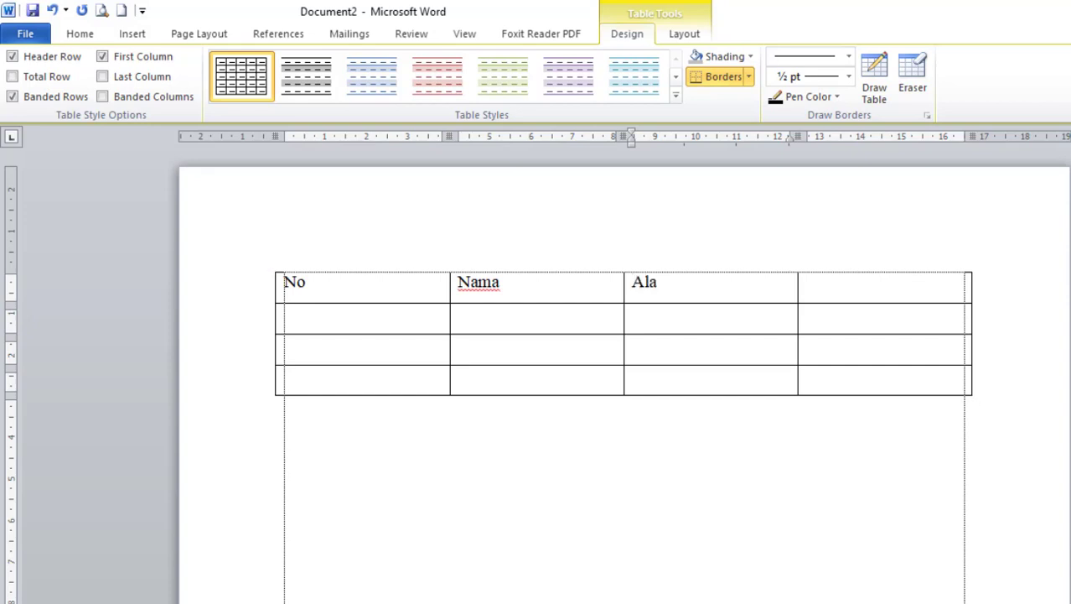
text(mat)
key(Tab)
text(Phone)
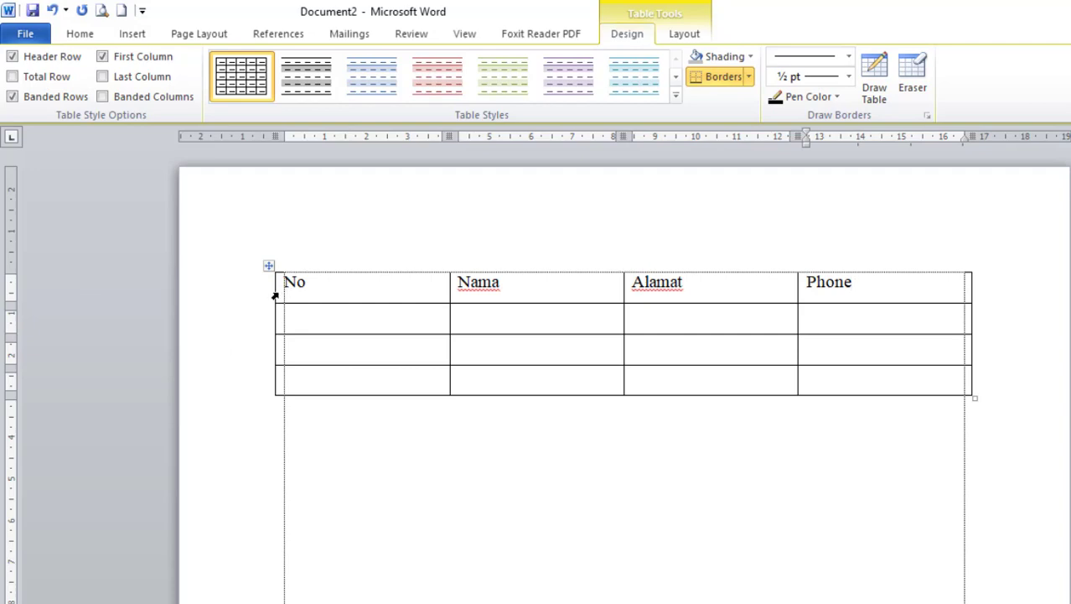
Centre the text of the table's heading row and make it bold
drag(275, 295, 799, 283)
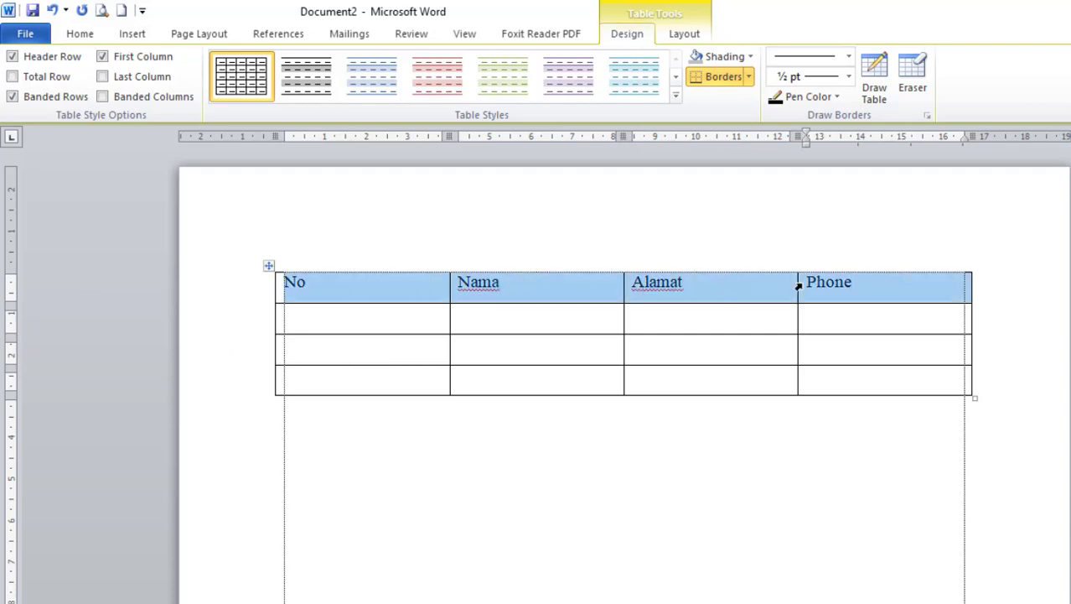
click(81, 32)
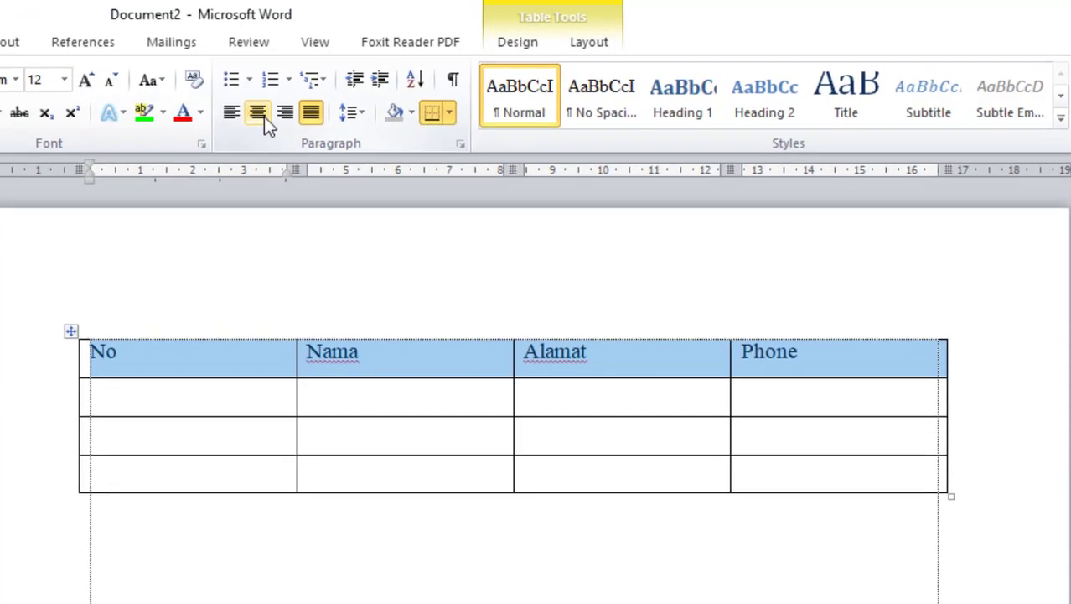
click(258, 112)
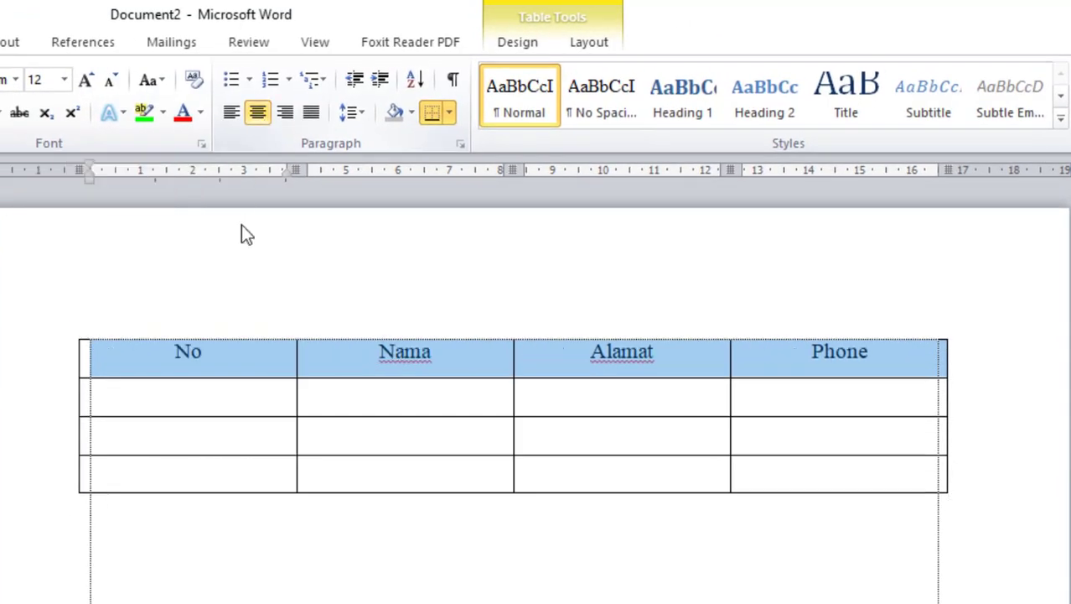
click(126, 373)
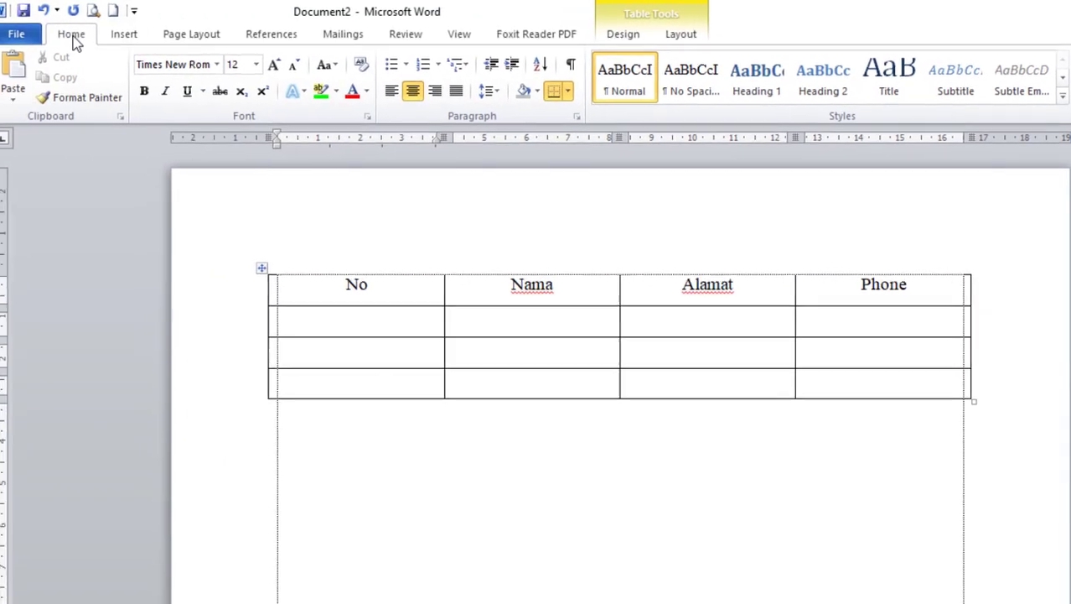
drag(280, 291, 864, 285)
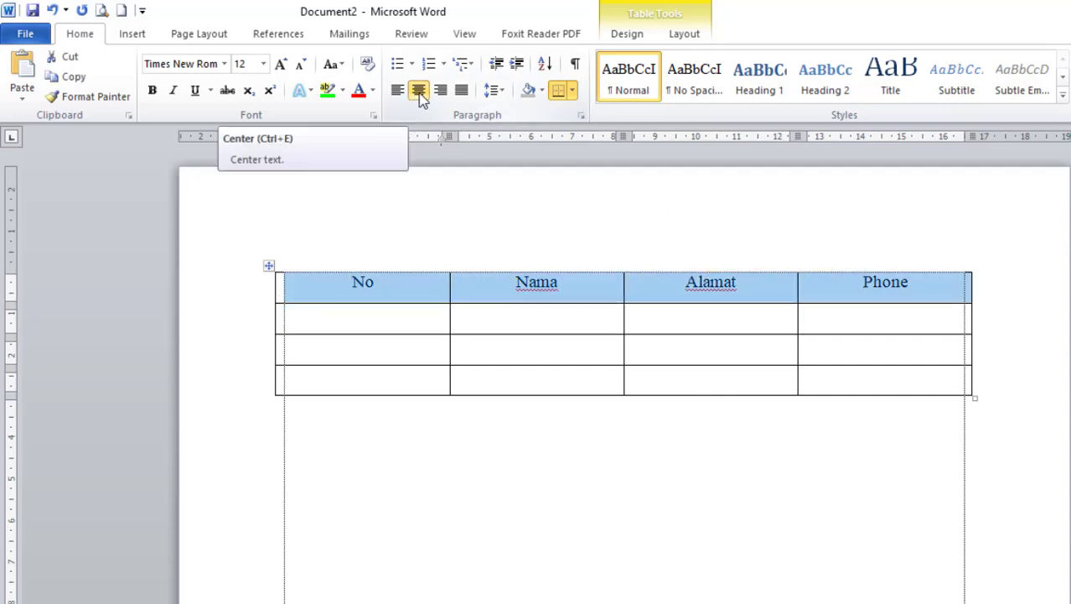
click(151, 90)
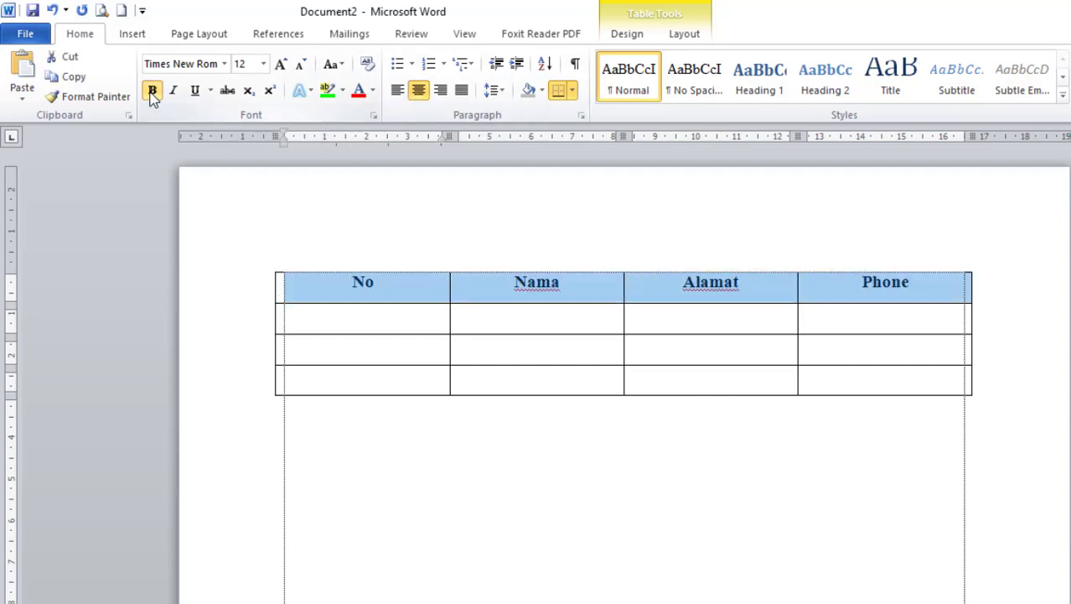
click(407, 324)
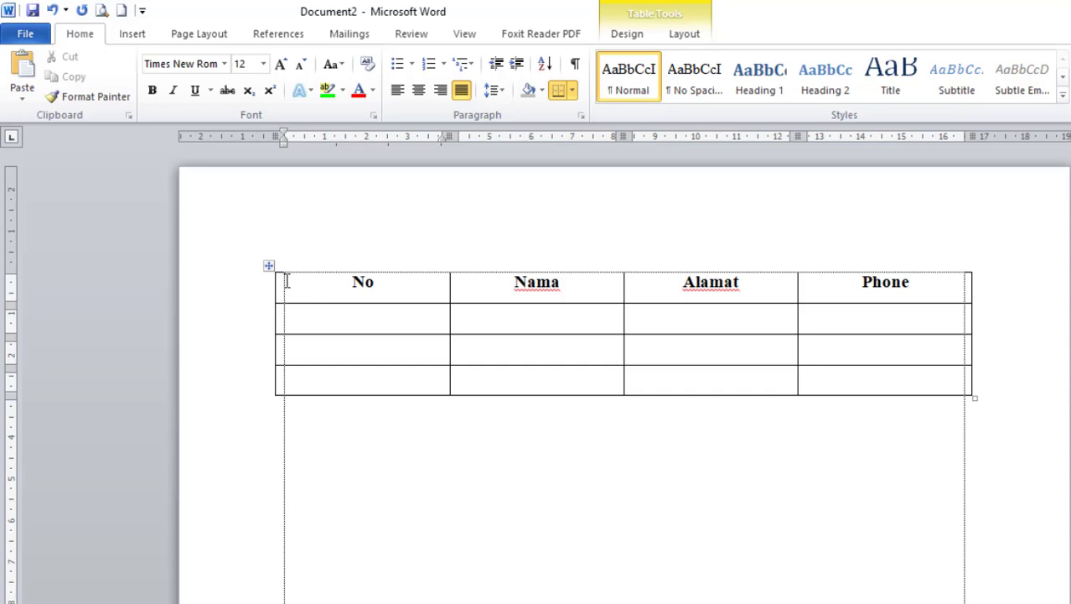
Narrow the No column to about 1.2 cm so it just fits its heading
click(414, 290)
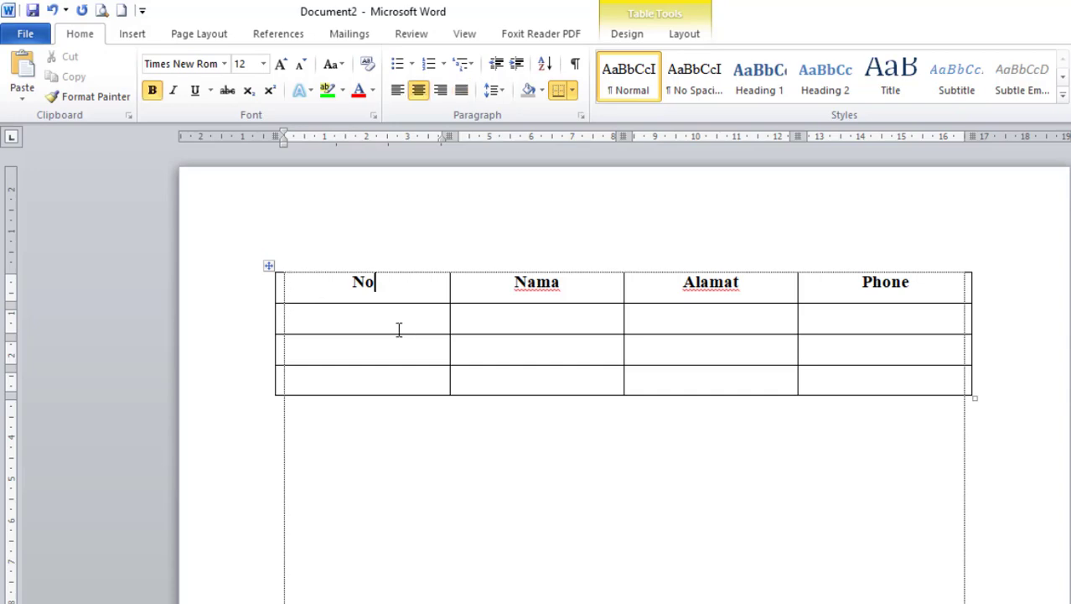
click(399, 328)
click(394, 284)
click(387, 326)
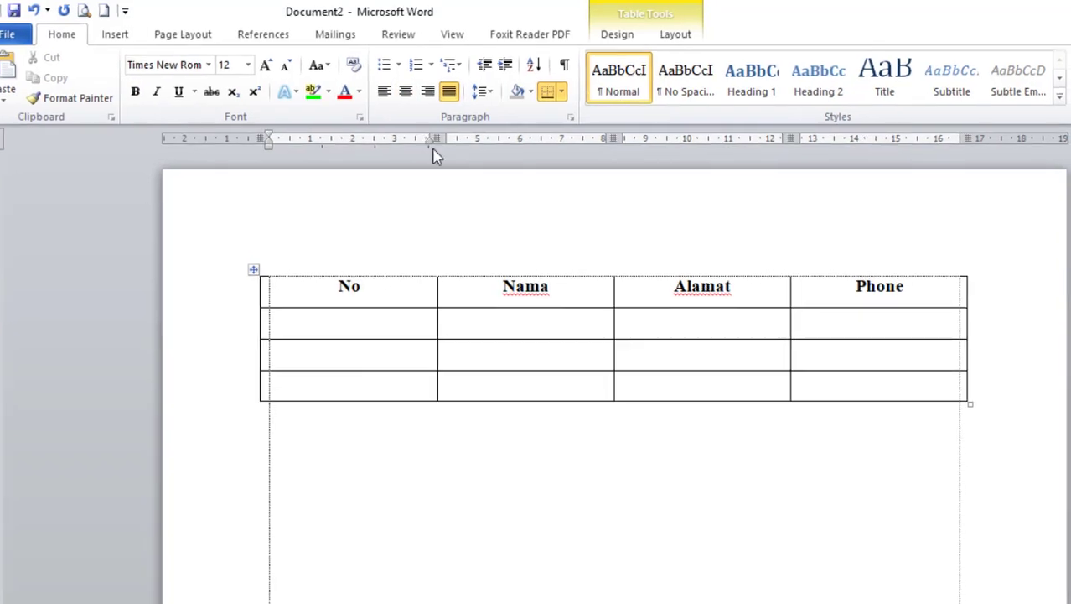
drag(449, 137, 326, 140)
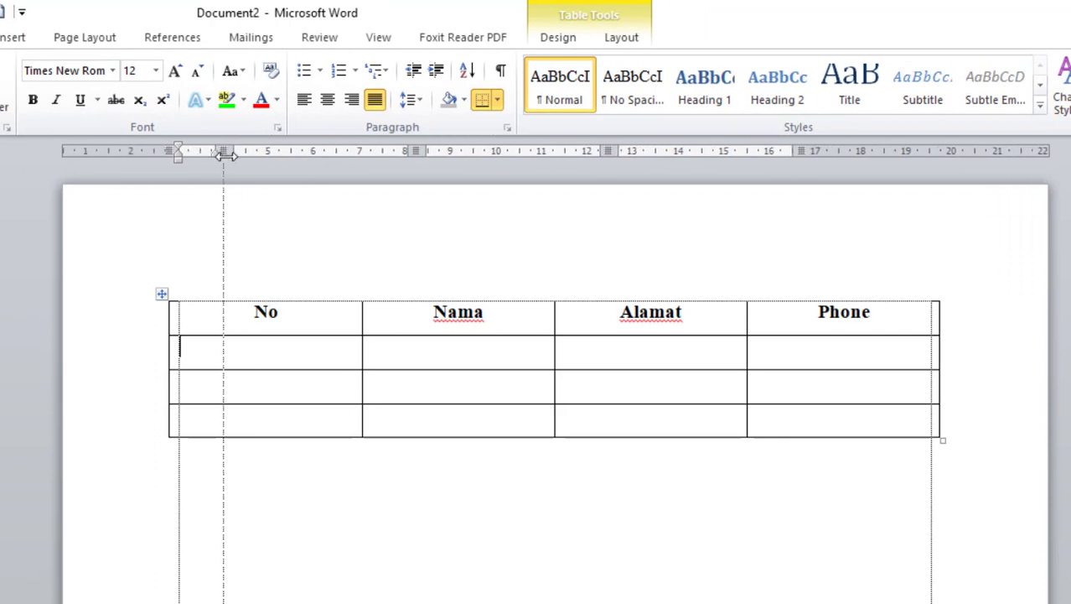
drag(225, 154, 223, 153)
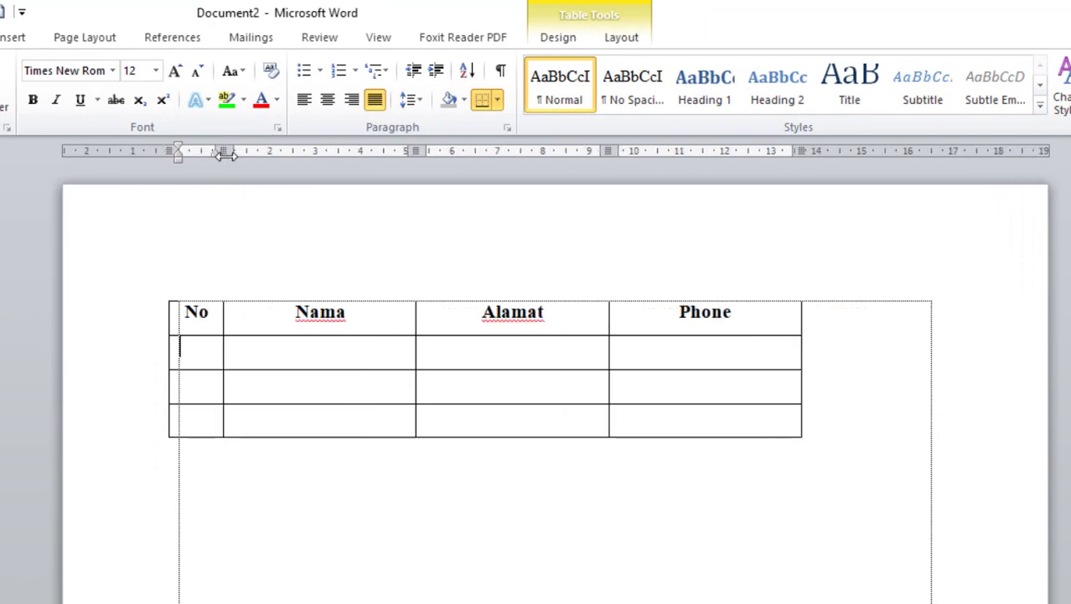
Resize the Nama column to about 5 cm, the Alamat column to about 5.8 cm and the Phone column to about 3.2 cm
click(393, 316)
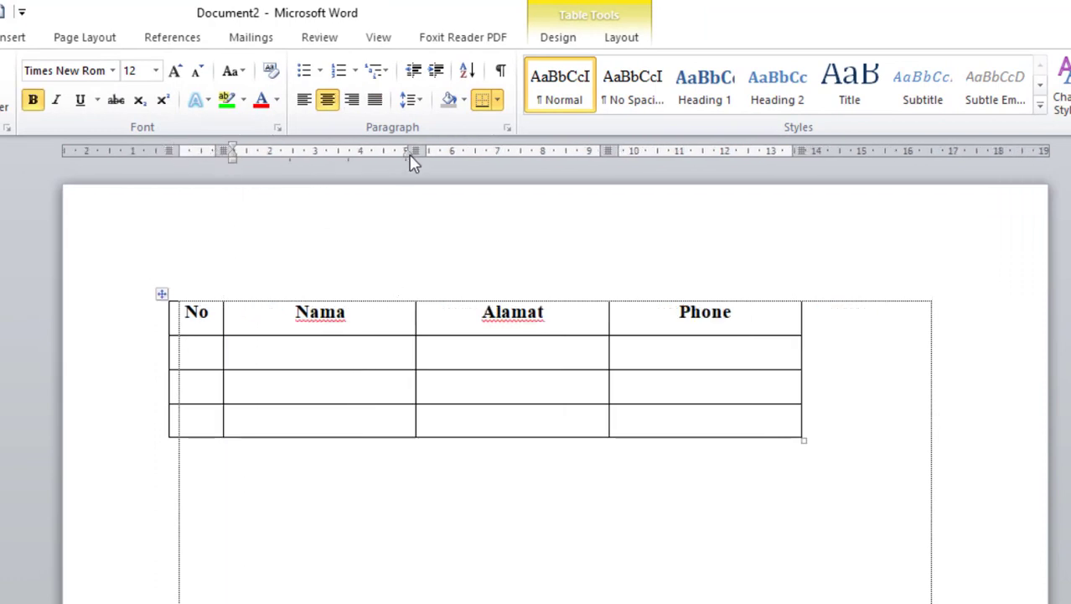
drag(411, 153, 450, 153)
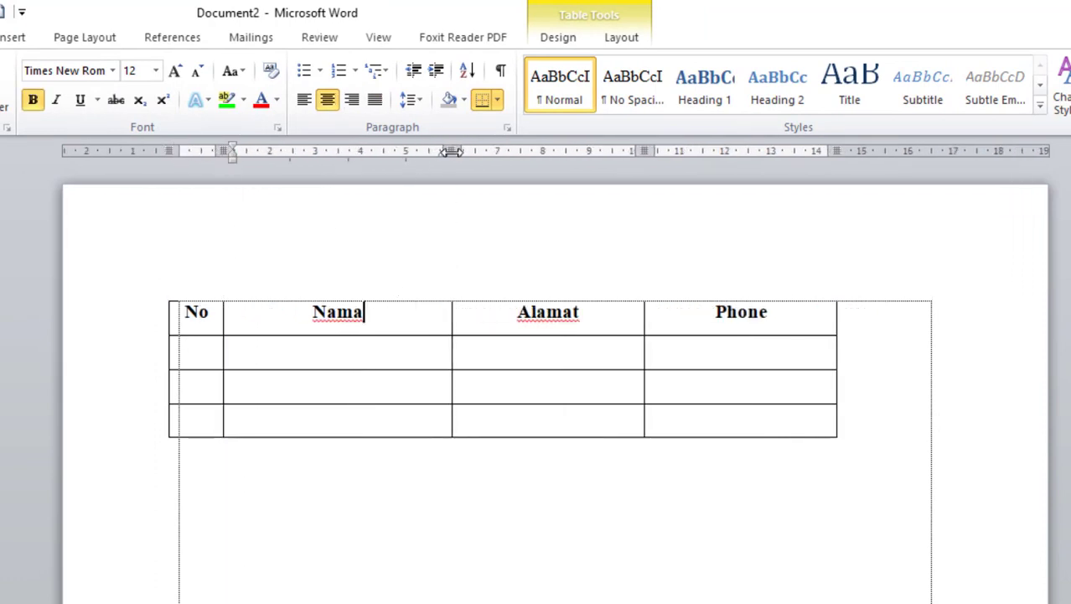
click(598, 313)
drag(640, 147, 714, 151)
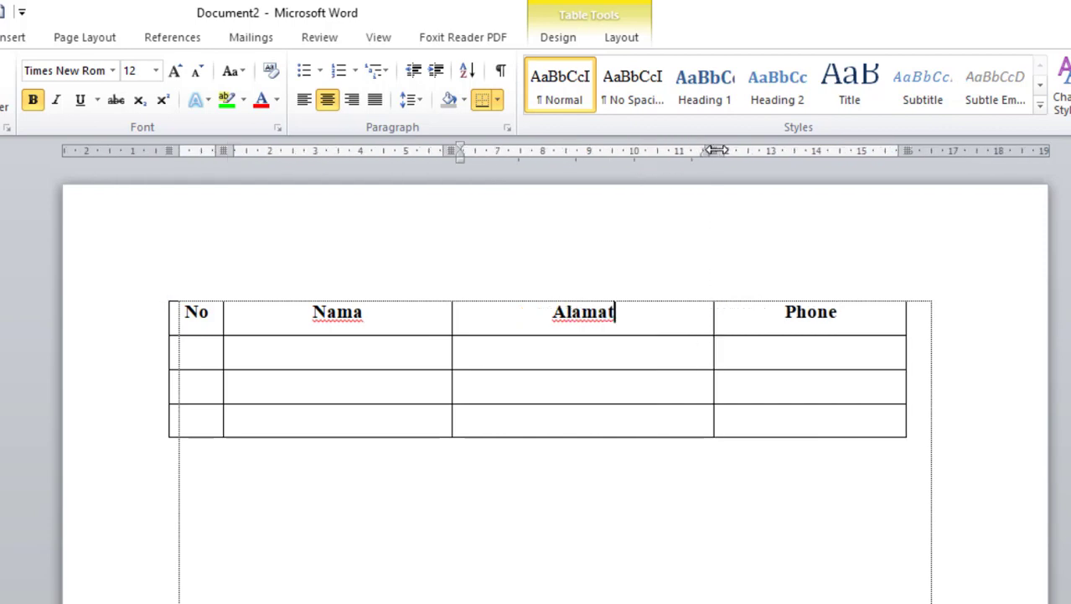
drag(899, 147, 862, 150)
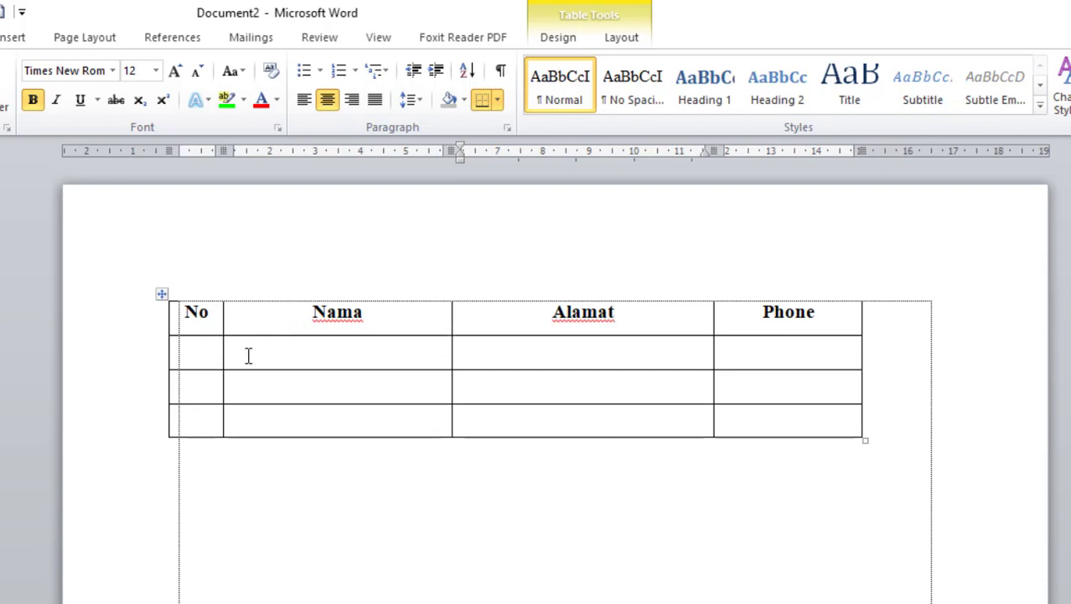
click(274, 352)
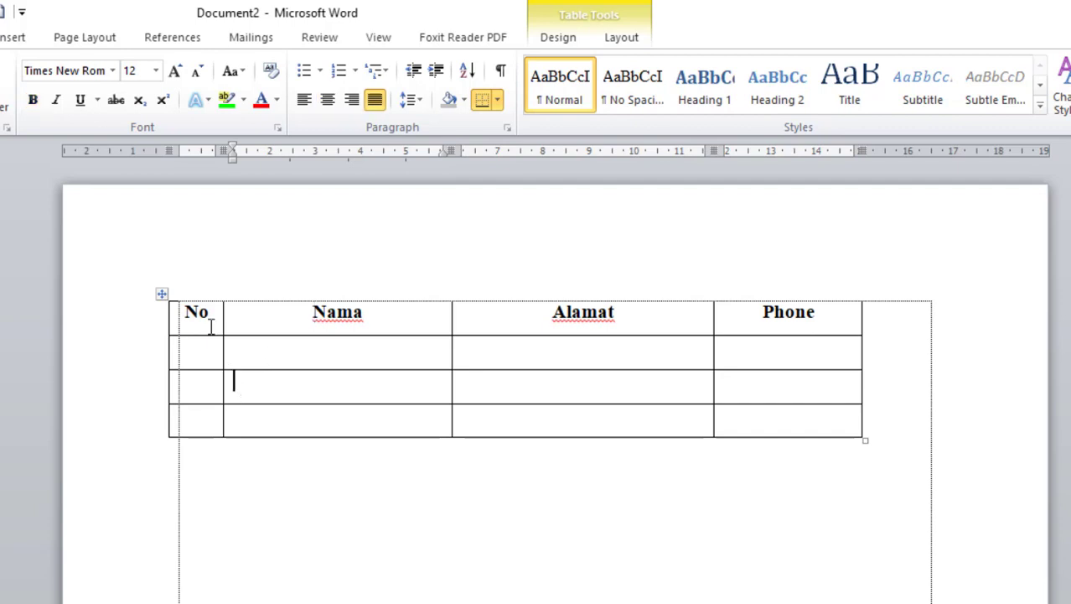
drag(213, 311, 801, 416)
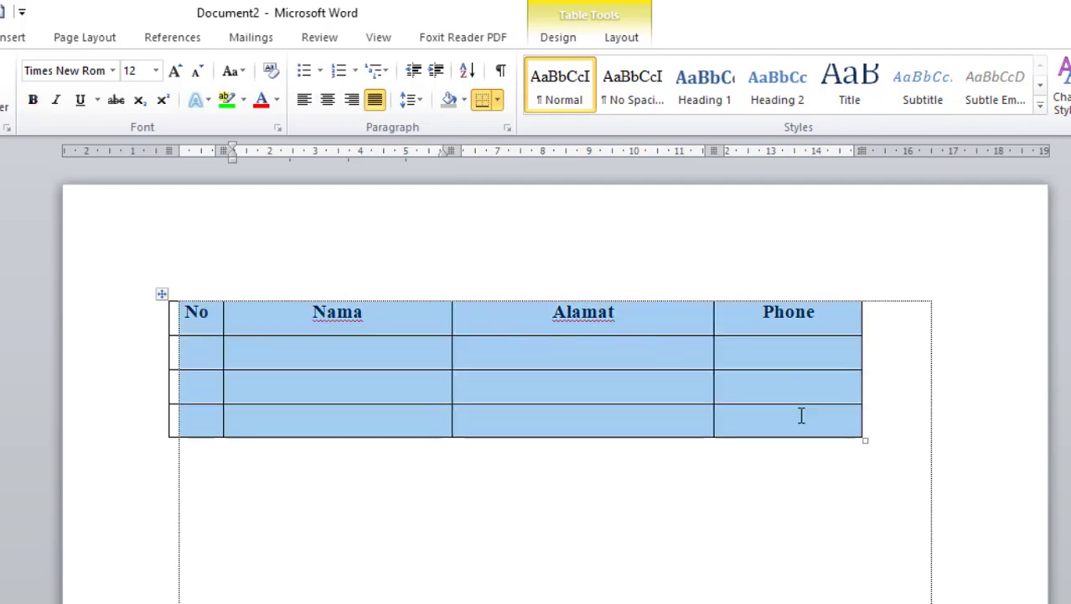
click(275, 321)
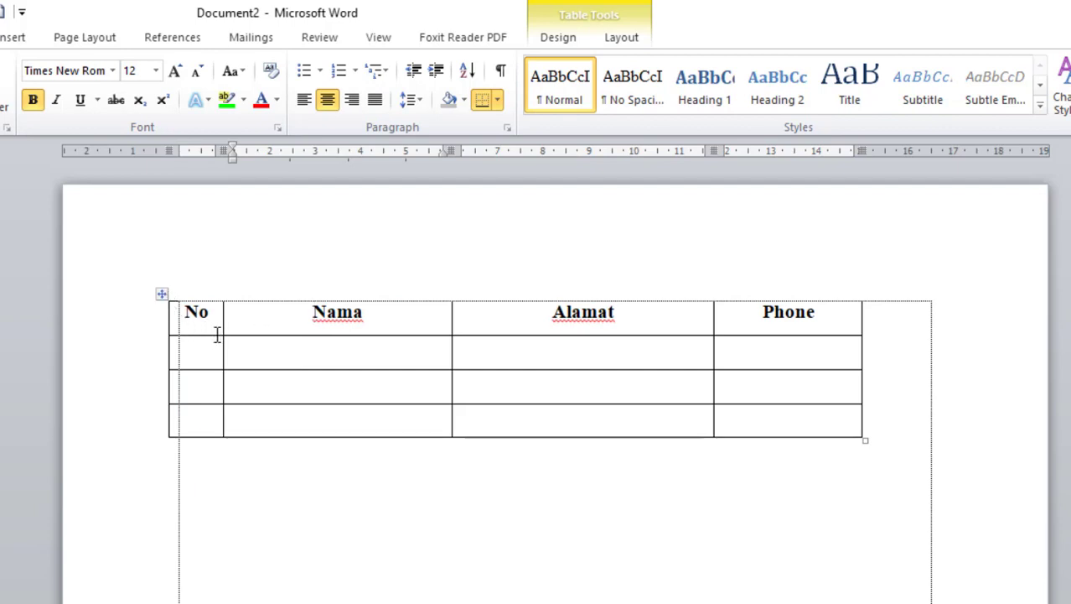
drag(187, 314, 766, 420)
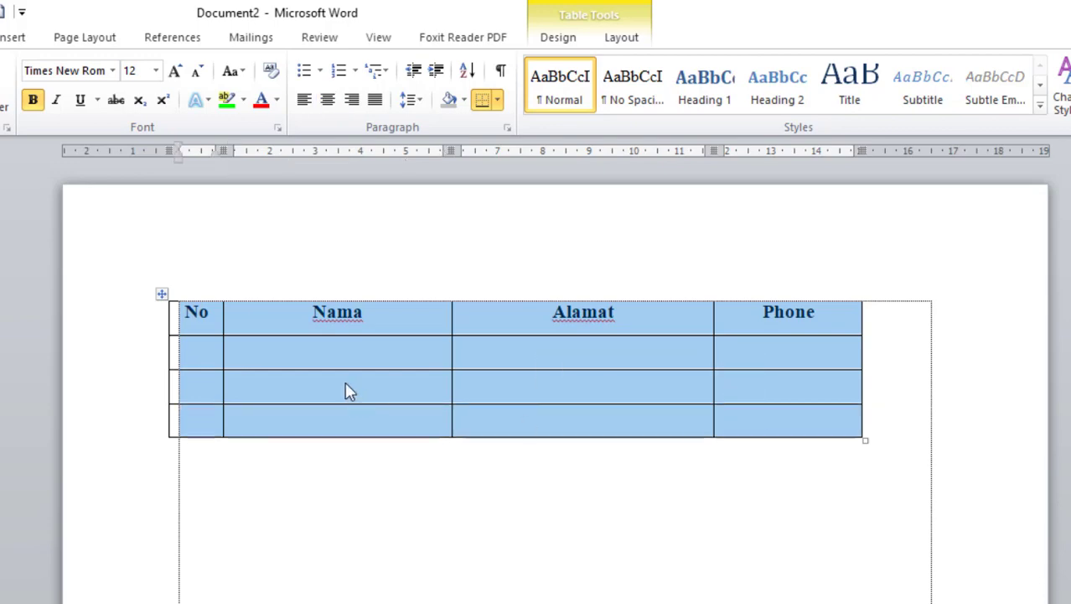
click(260, 329)
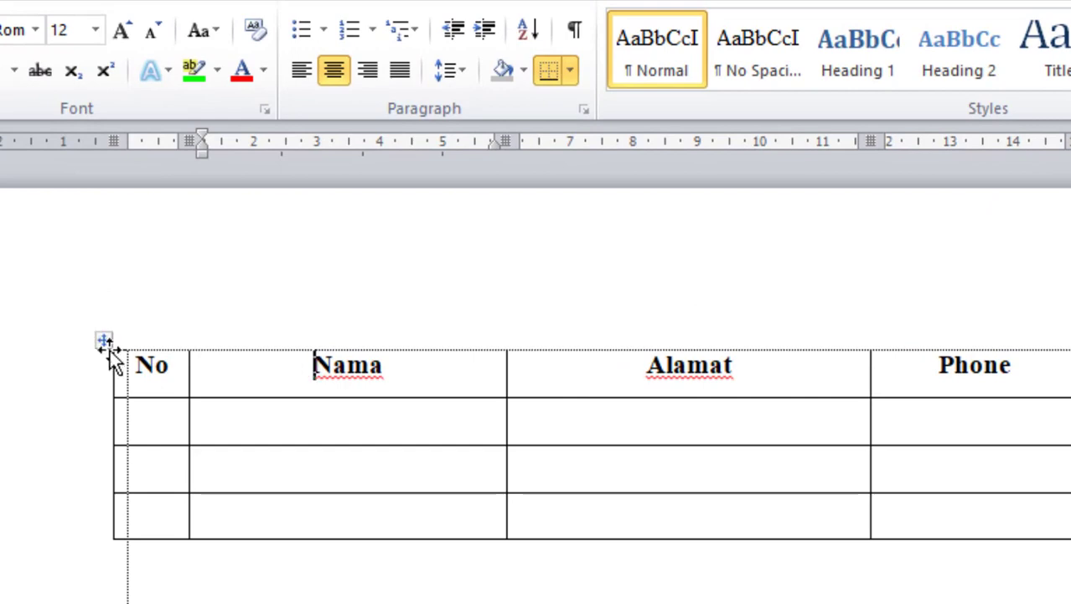
Set the line spacing of the whole table to Single
click(102, 339)
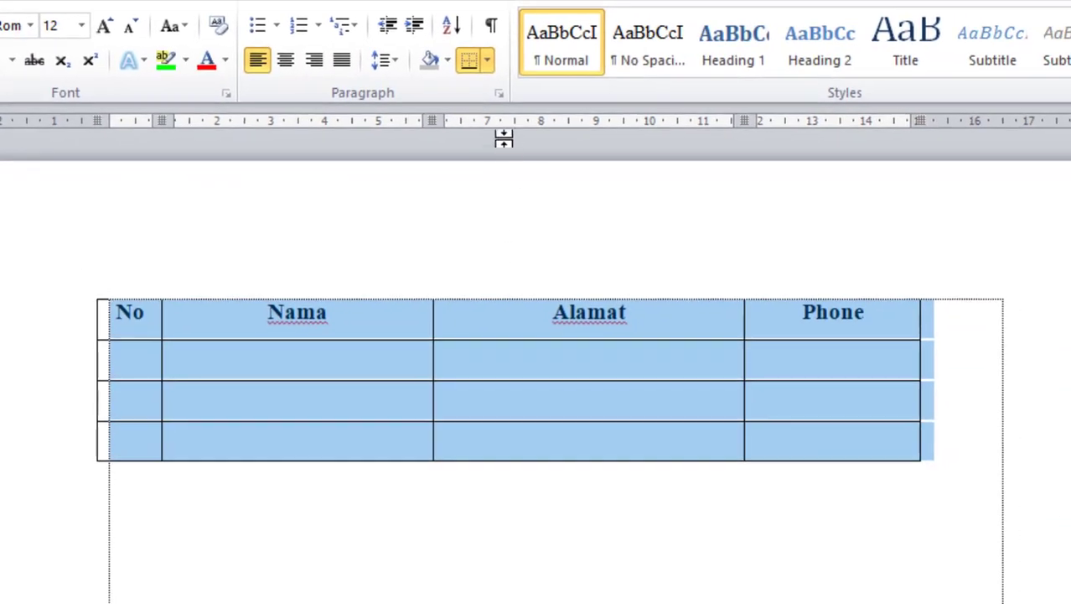
click(498, 95)
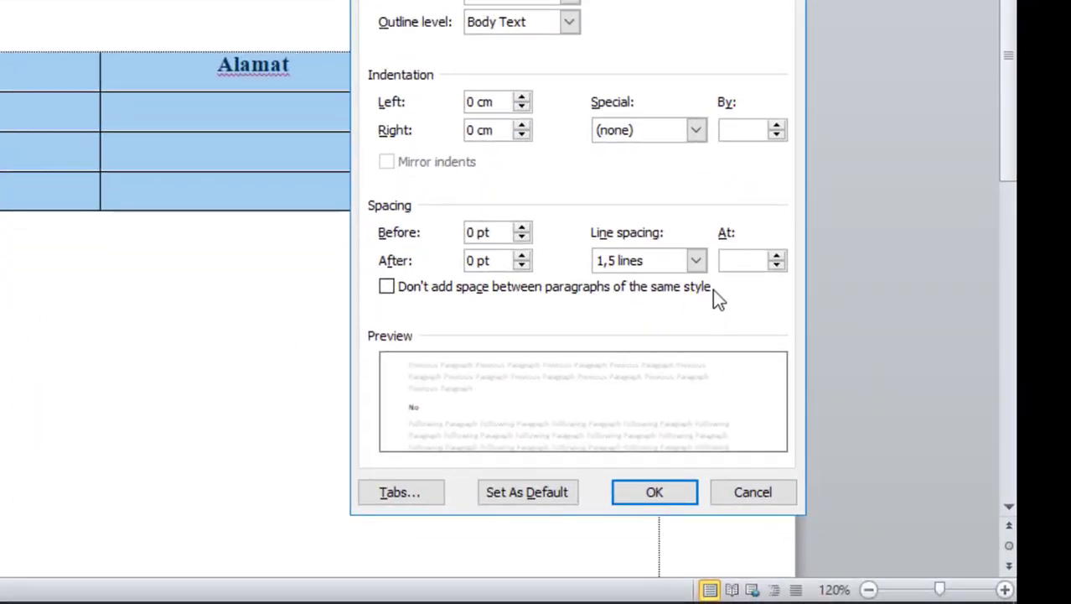
click(697, 262)
click(614, 277)
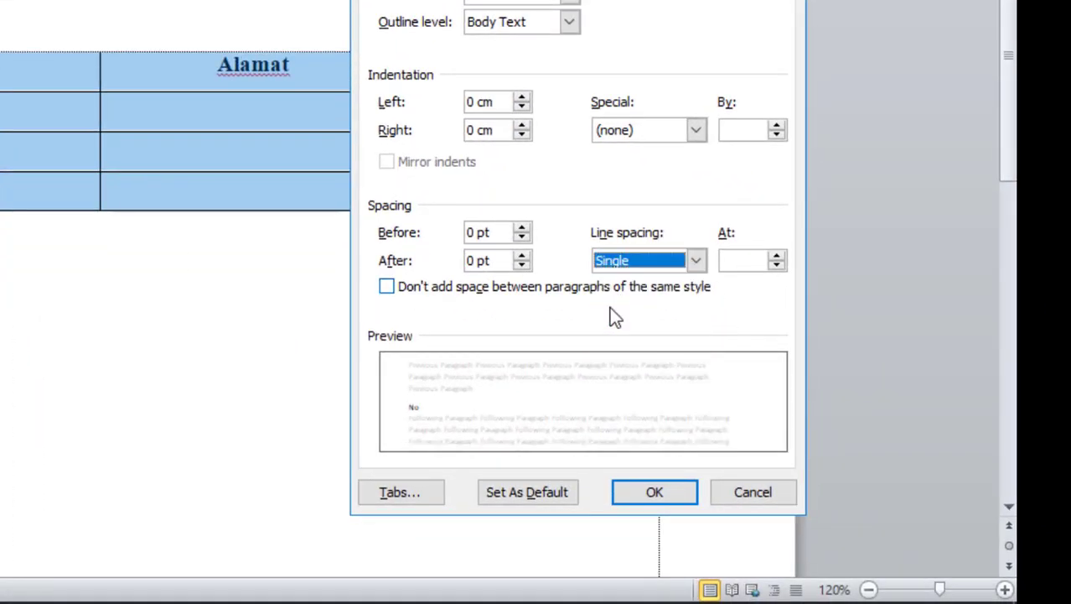
click(660, 493)
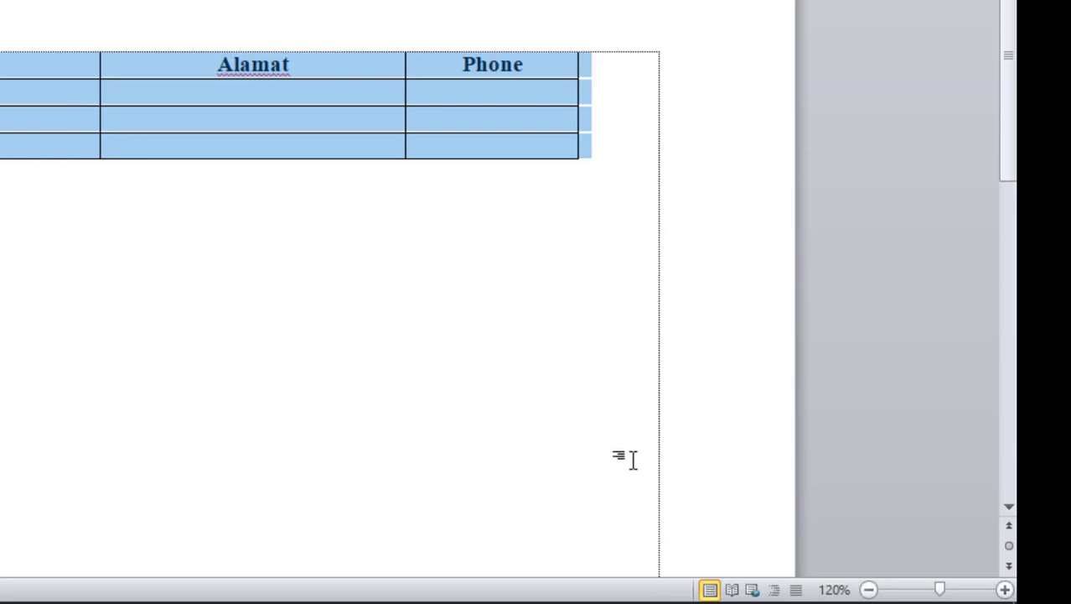
click(4, 74)
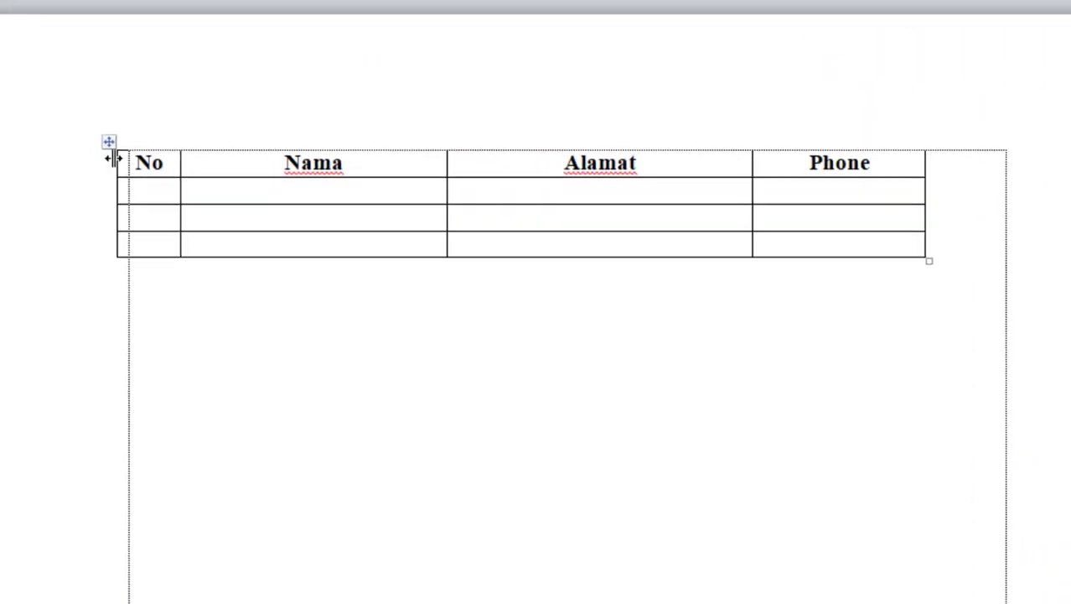
drag(117, 165, 852, 244)
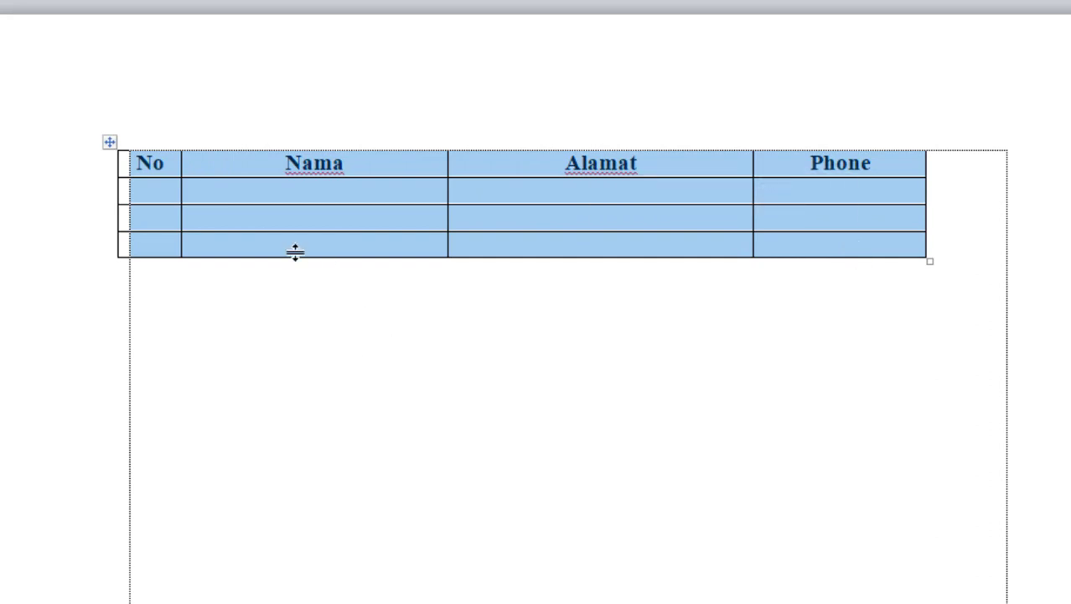
click(218, 174)
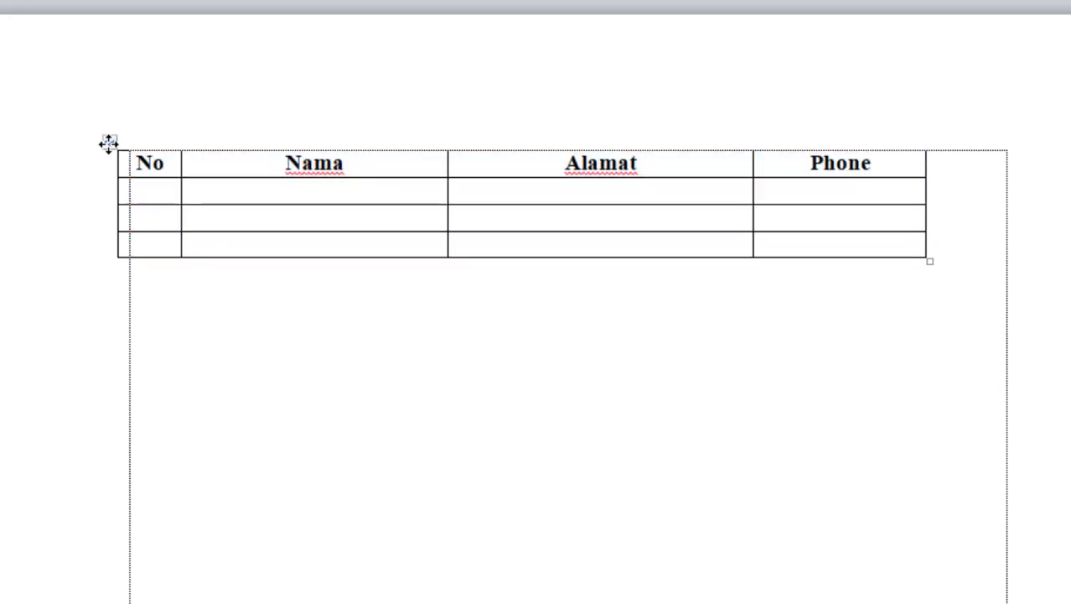
click(109, 142)
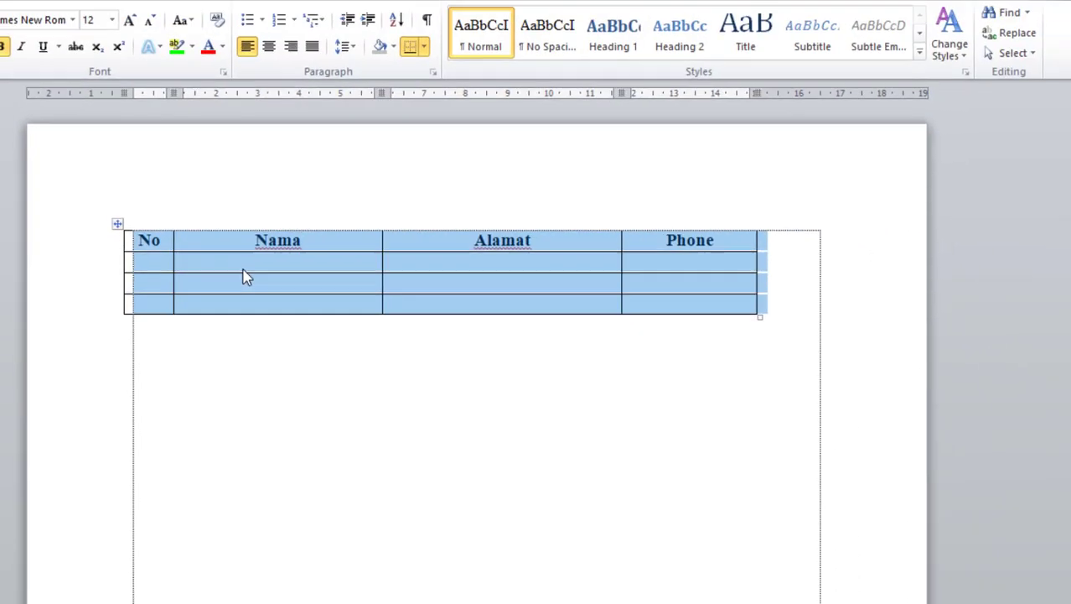
click(272, 195)
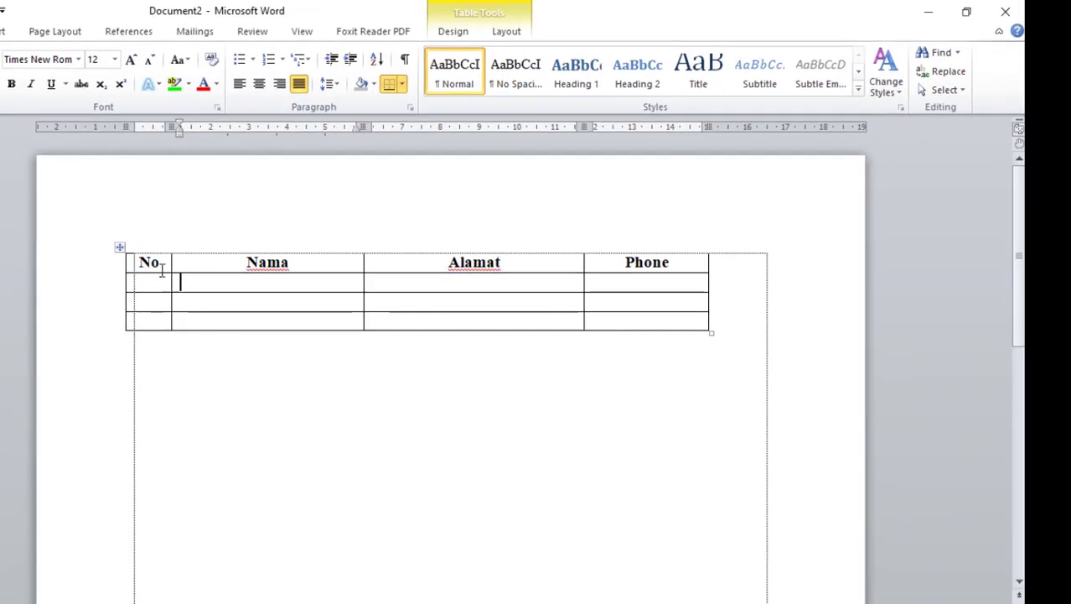
click(120, 247)
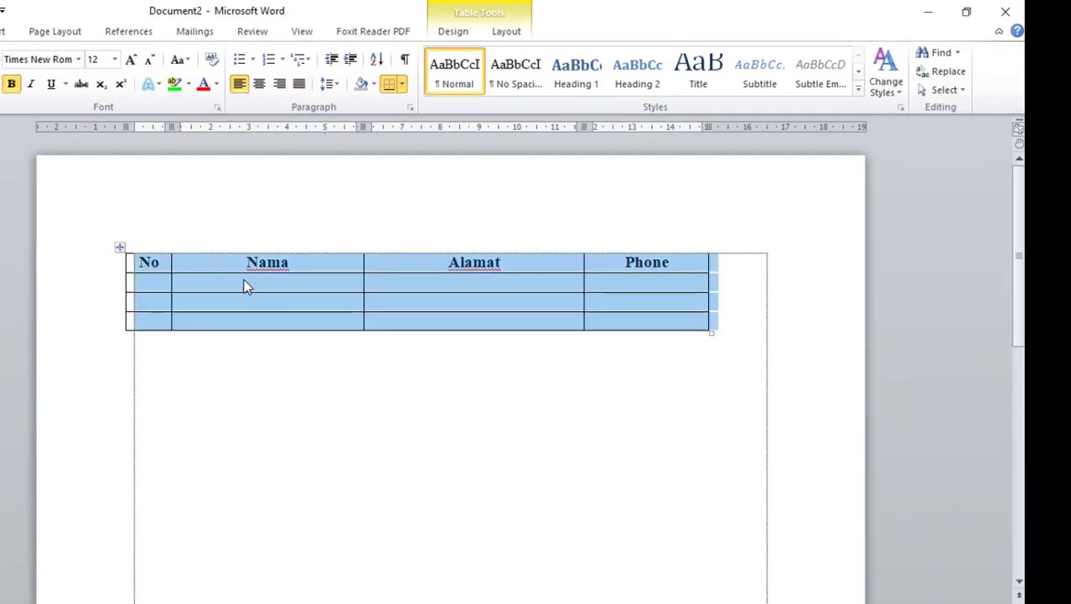
click(243, 286)
click(118, 248)
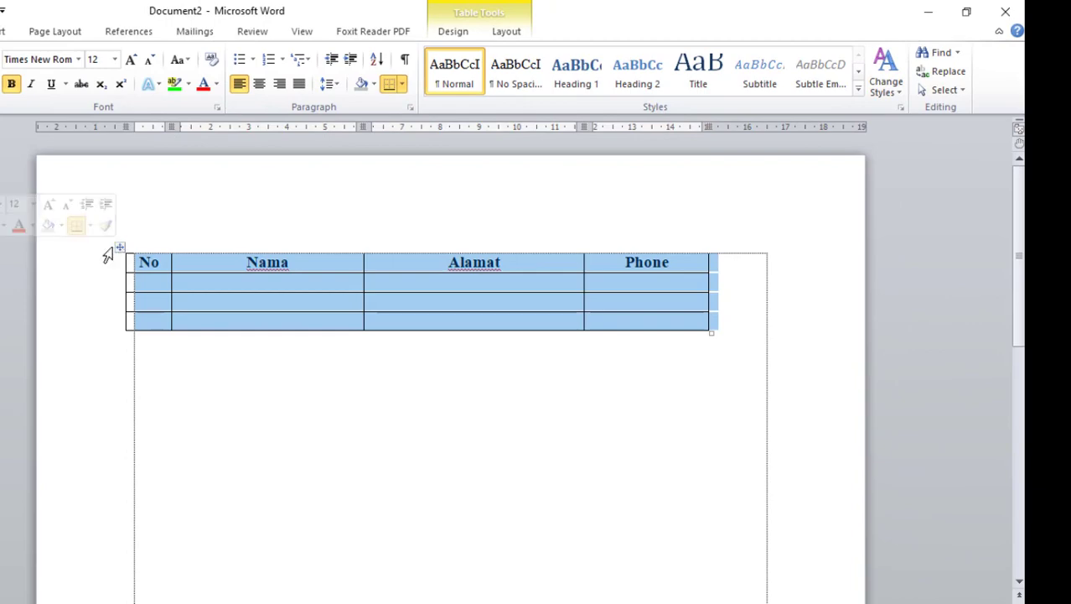
click(2, 31)
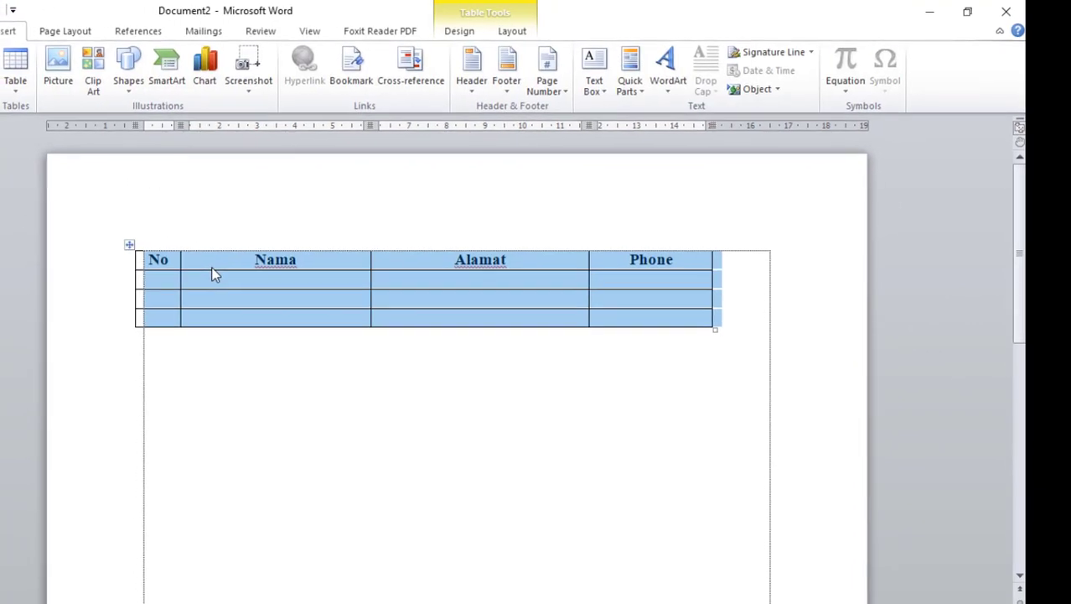
click(212, 268)
click(209, 279)
click(203, 297)
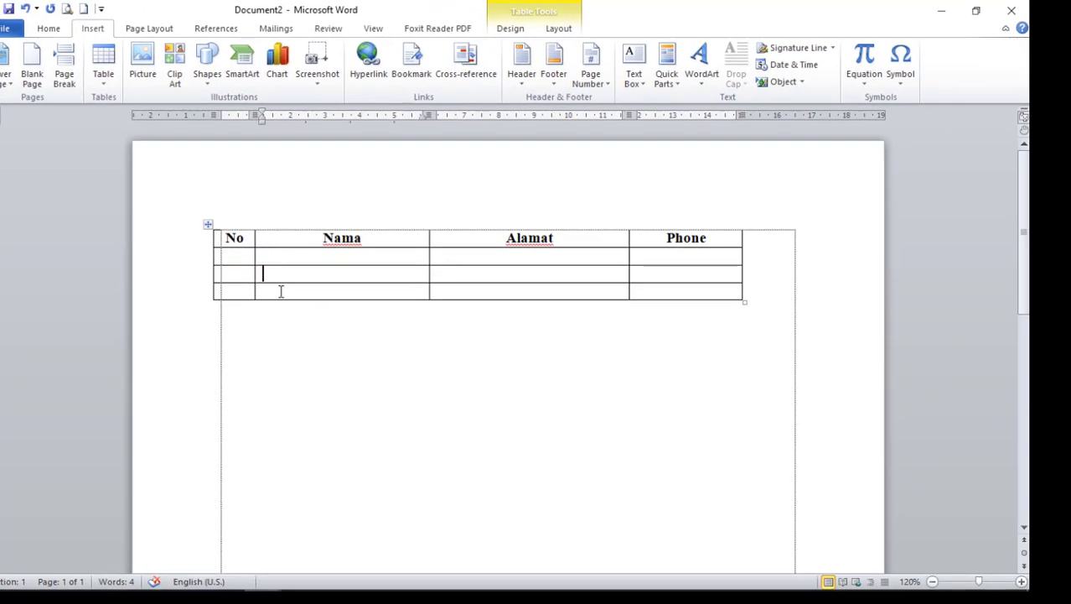
click(281, 291)
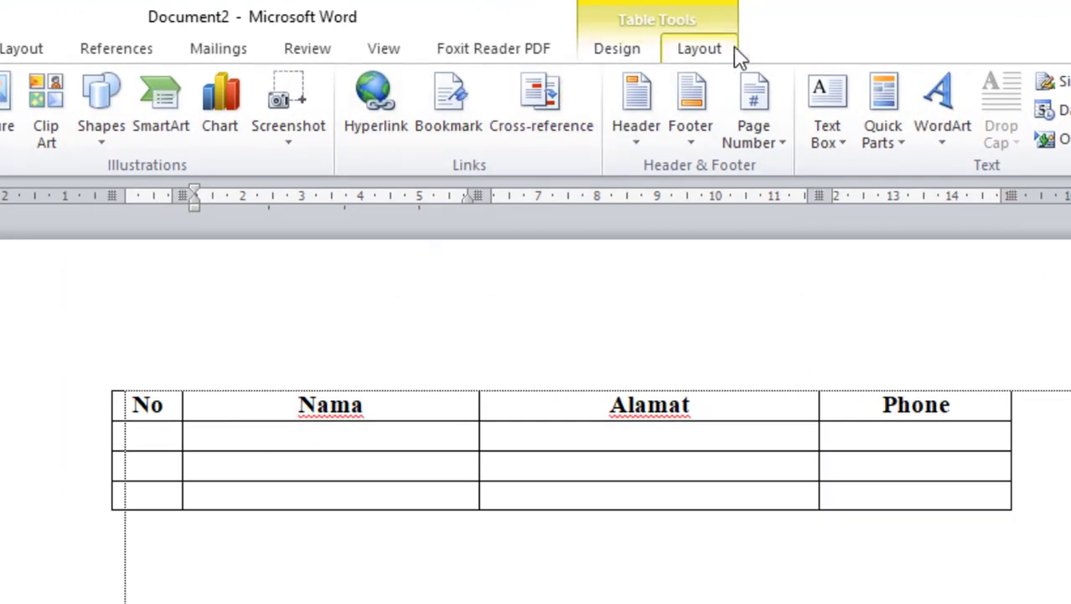
click(278, 406)
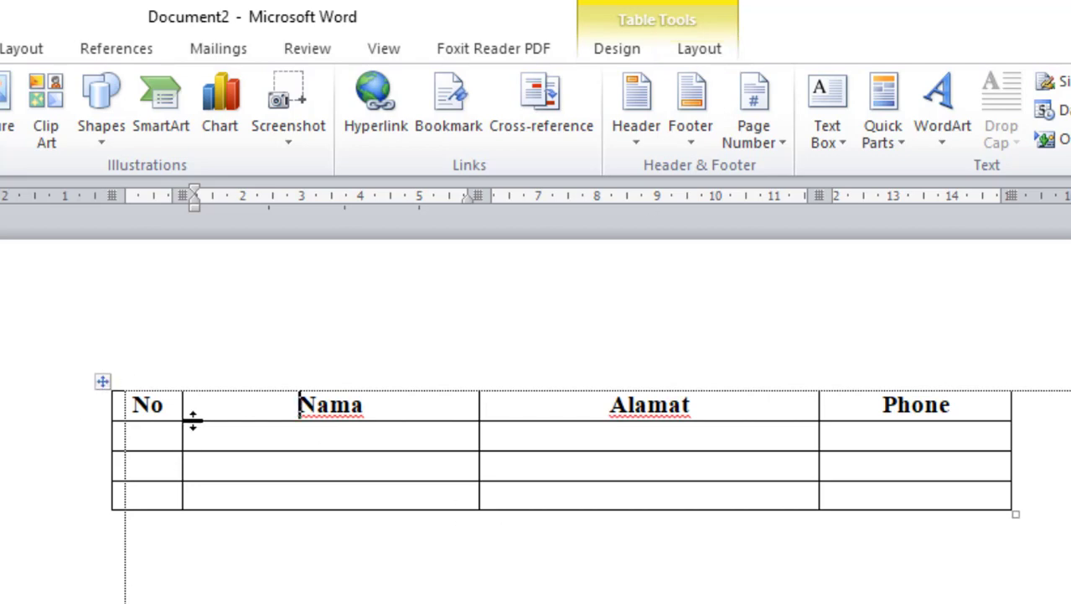
Set the height of all the table's rows to at least 0,8 cm in the table properties
click(99, 380)
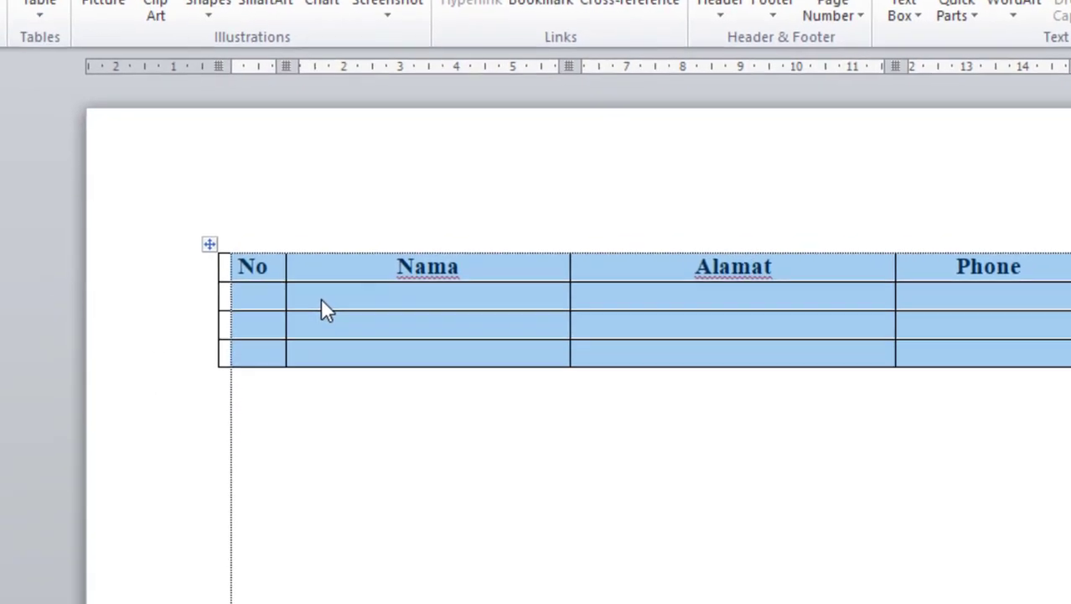
right_click(219, 444)
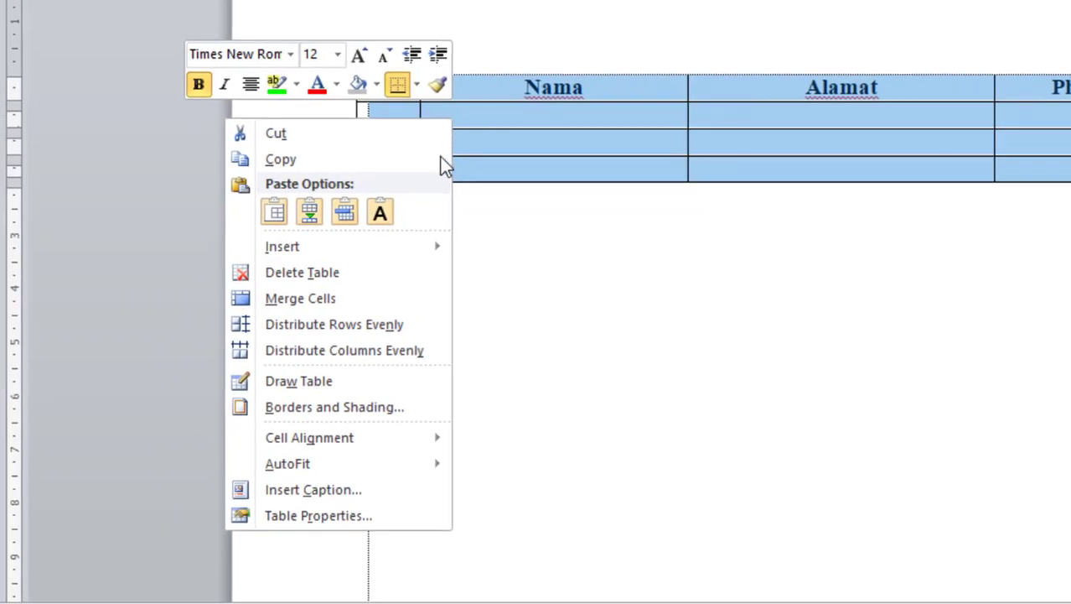
click(356, 516)
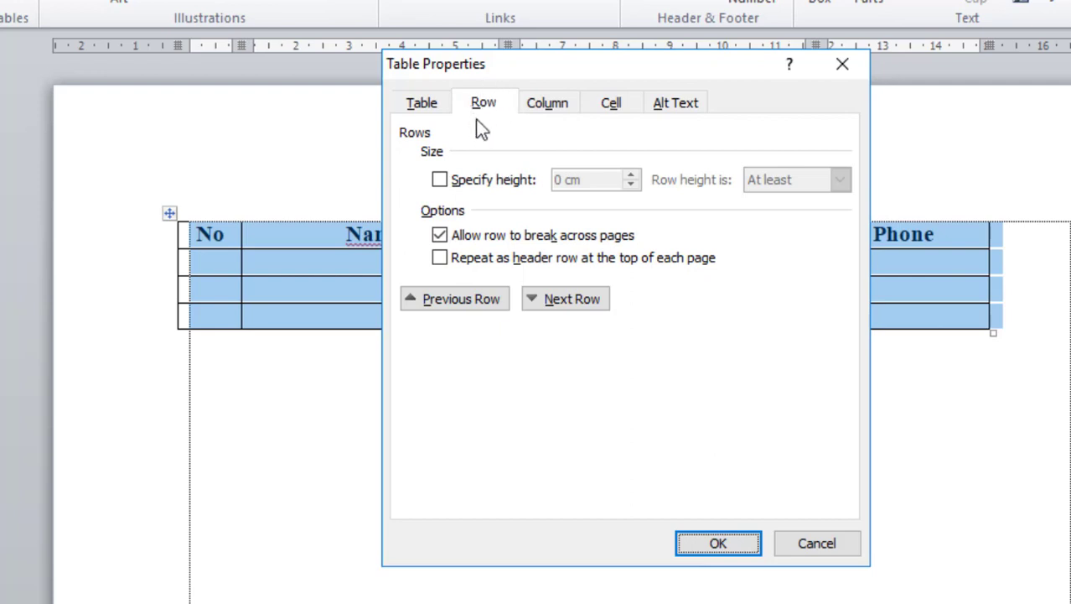
click(493, 106)
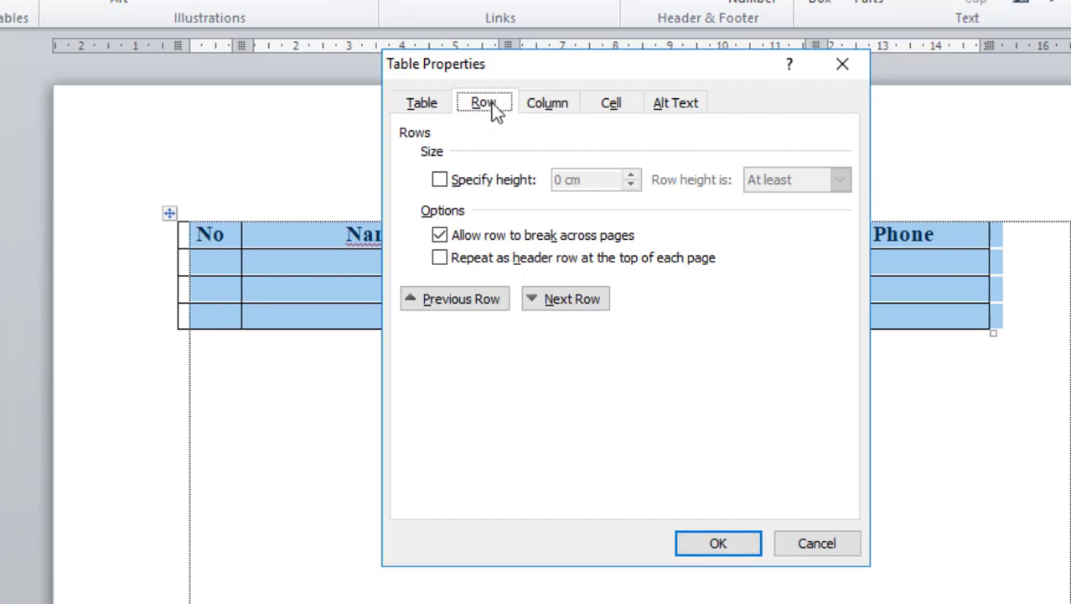
click(440, 181)
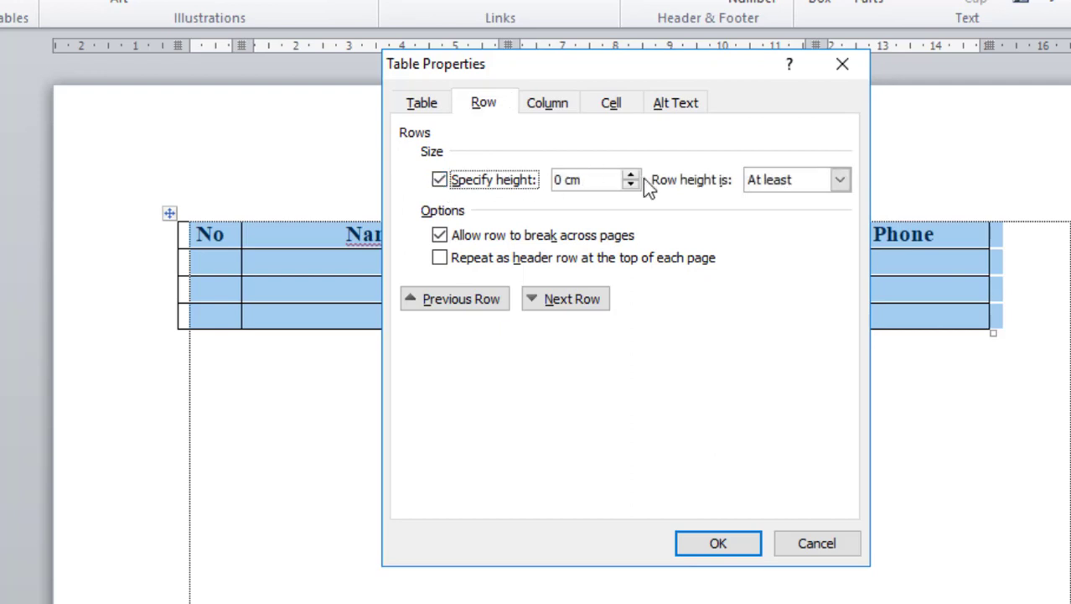
click(631, 176)
click(631, 176)
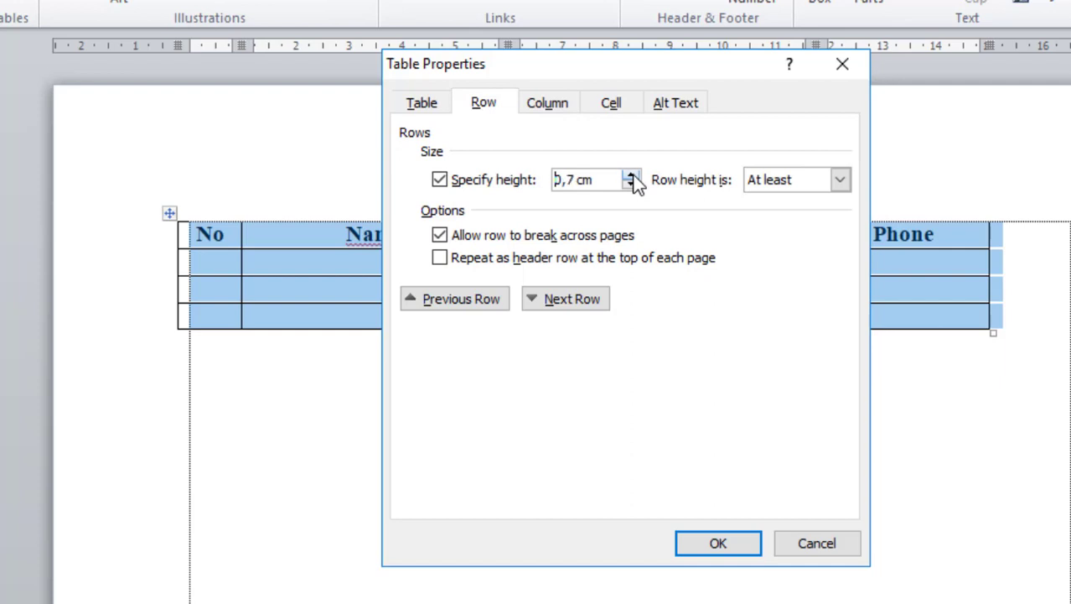
click(719, 544)
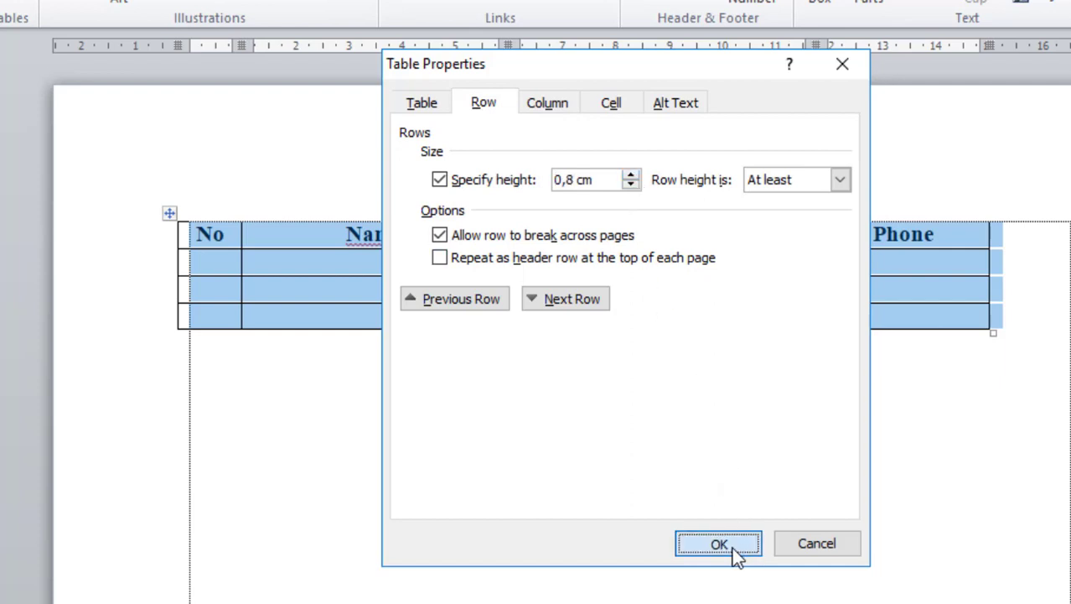
click(618, 307)
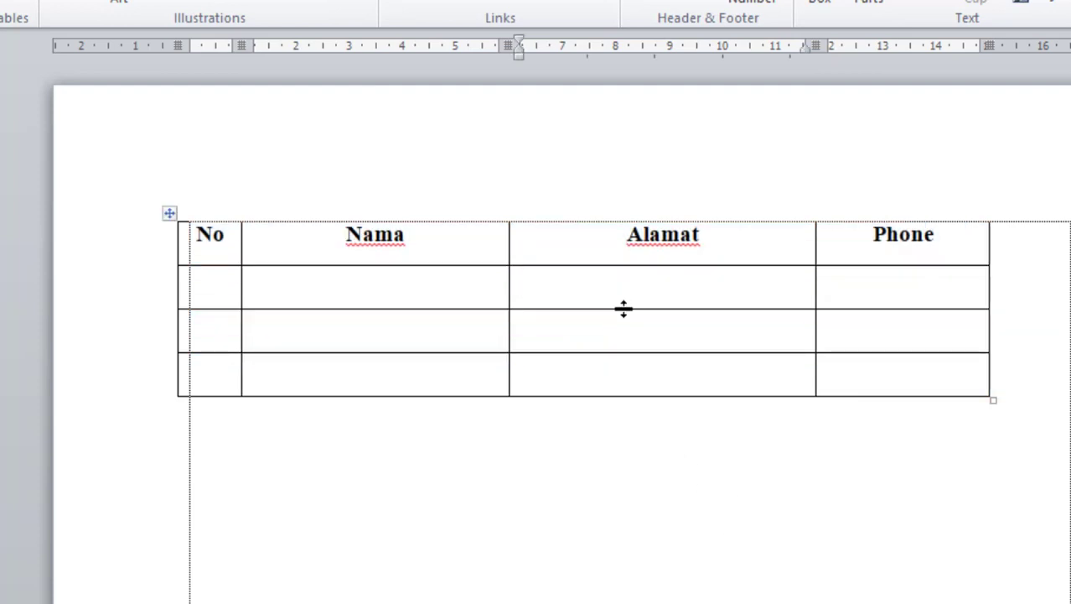
Align the text of the table's heading row to the centre of its cells, both horizontally and vertically
drag(193, 239, 904, 230)
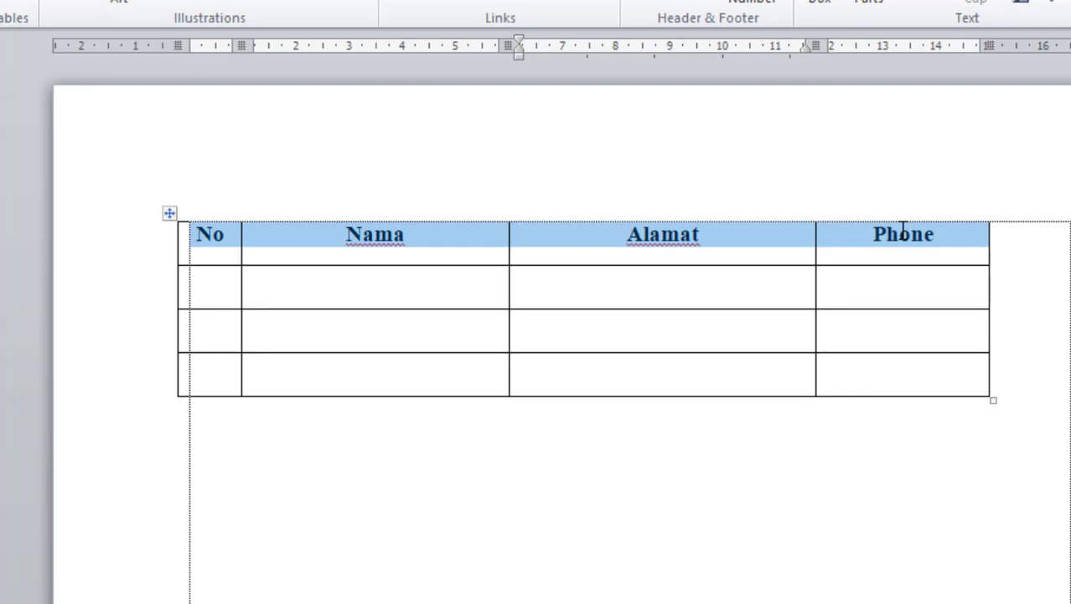
click(432, 246)
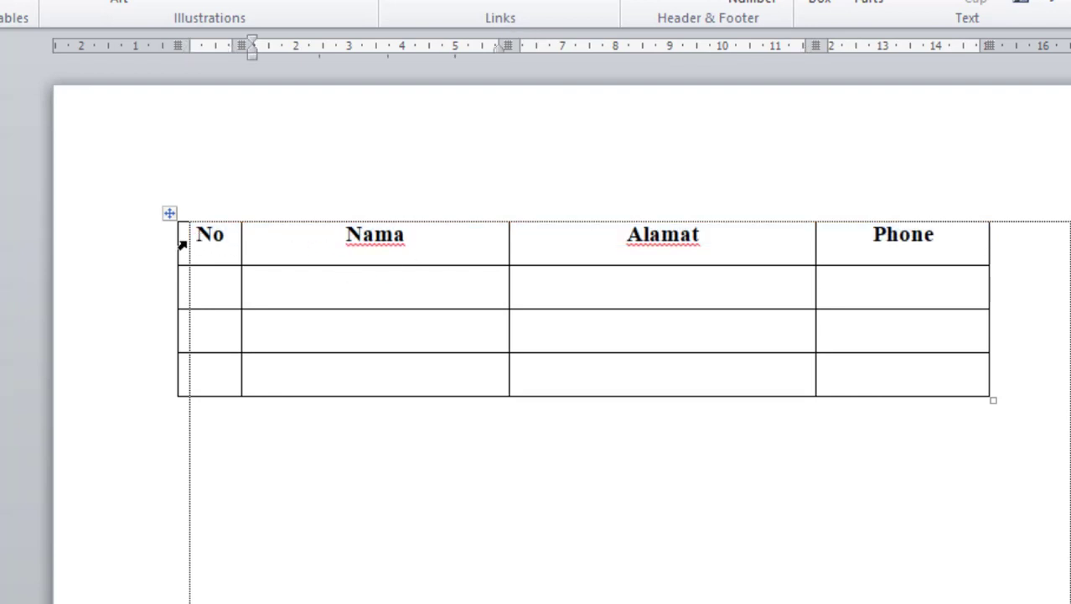
drag(177, 241, 897, 256)
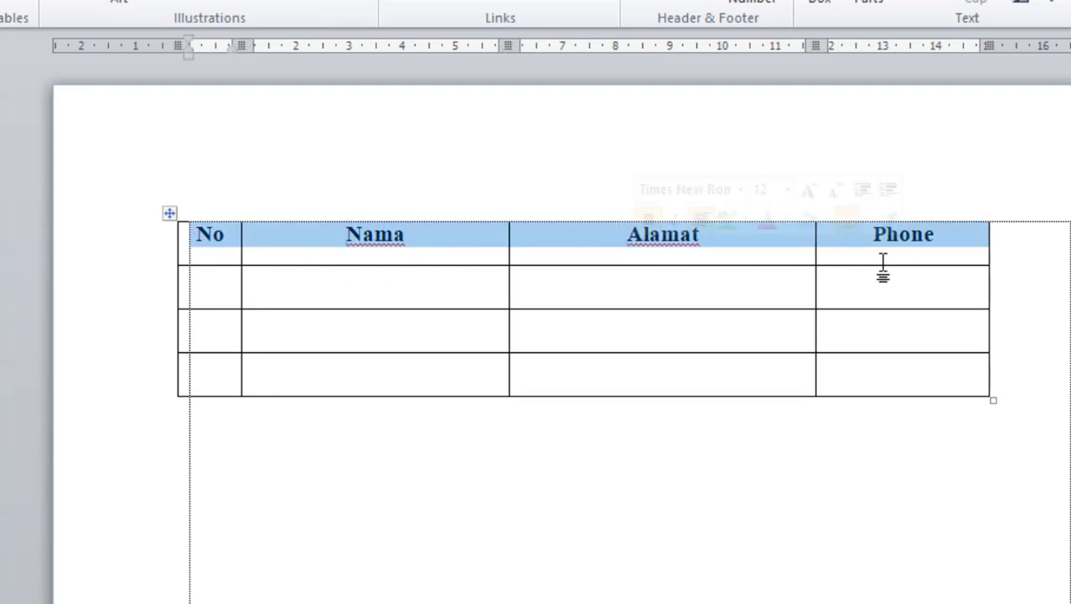
right_click(447, 242)
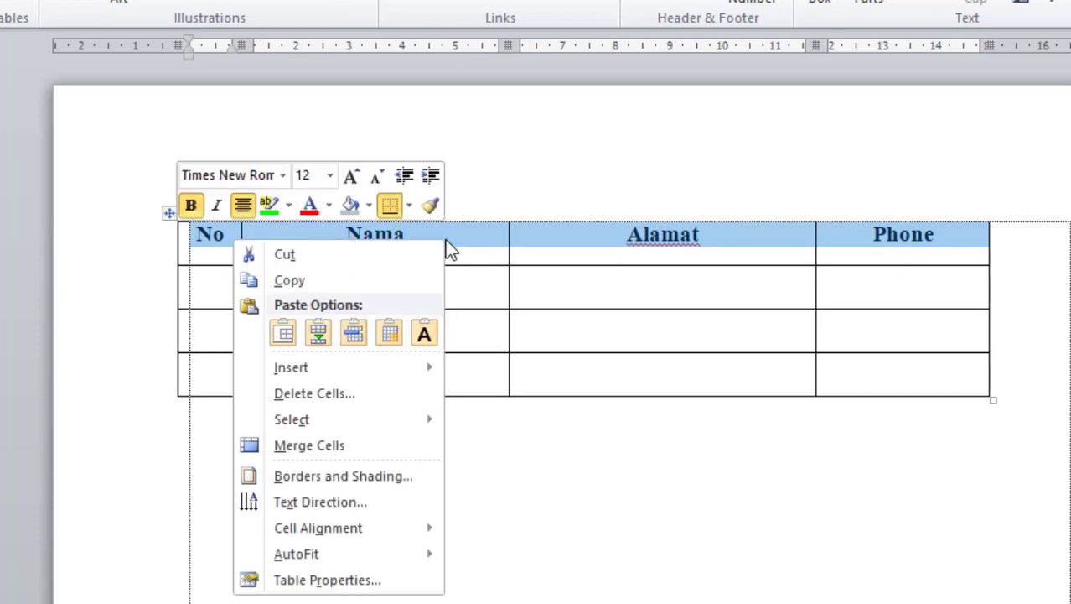
mouse_move(381, 528)
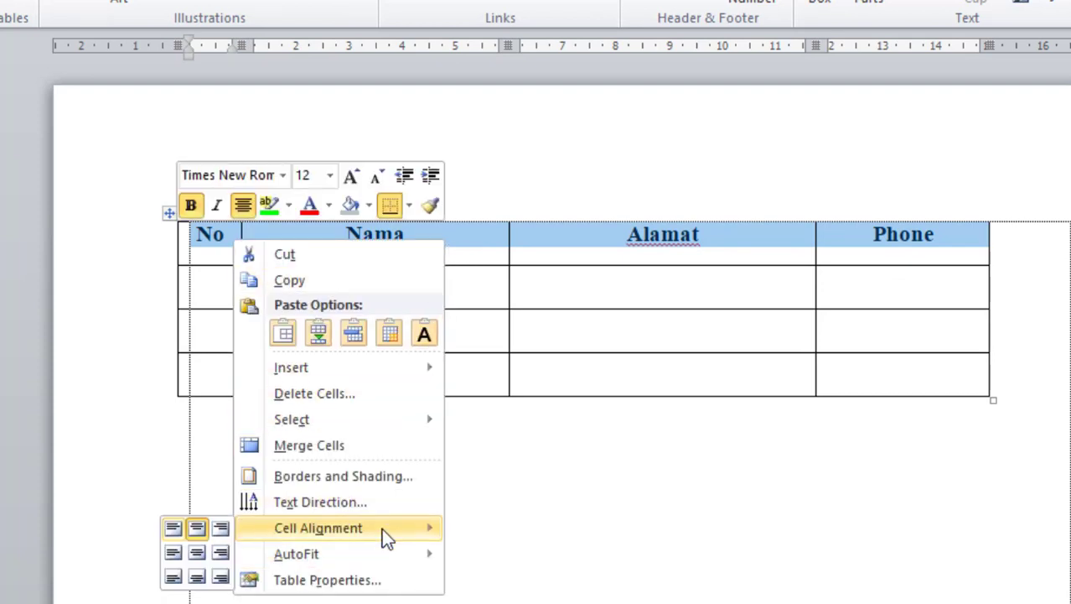
click(197, 553)
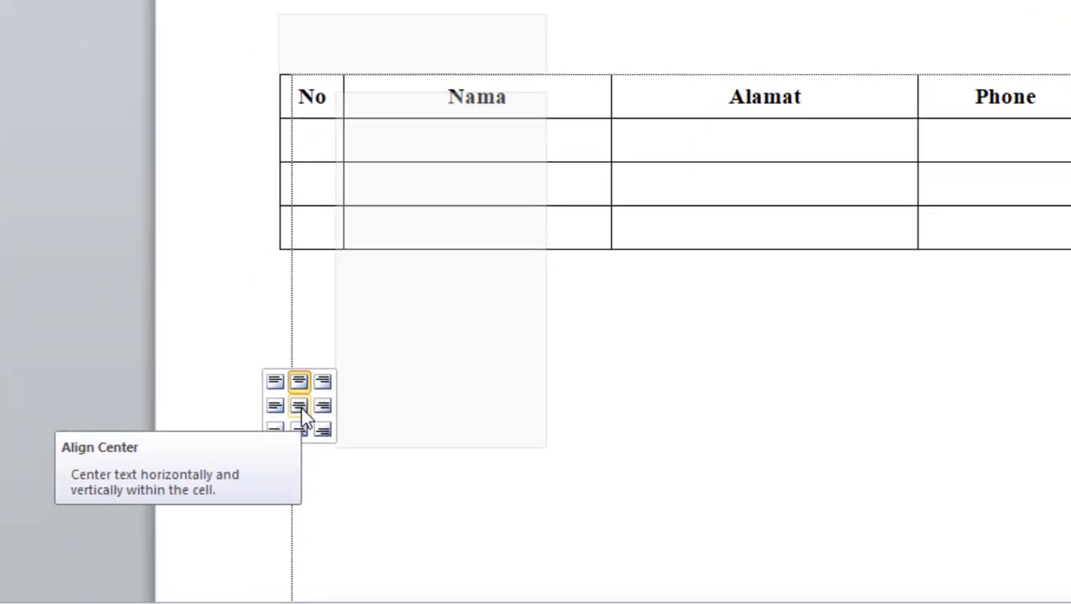
click(300, 407)
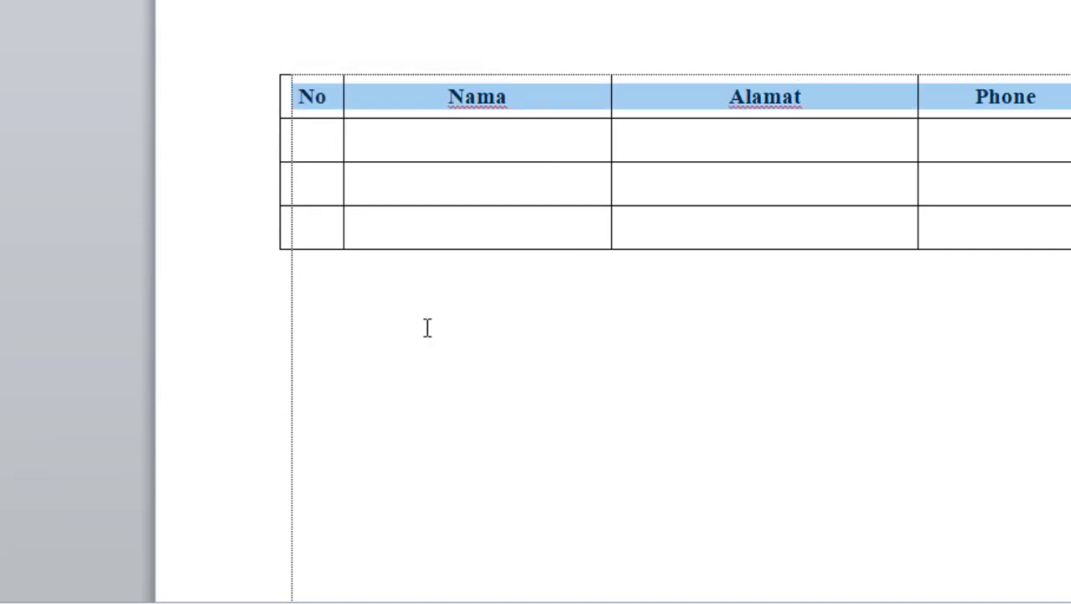
click(787, 130)
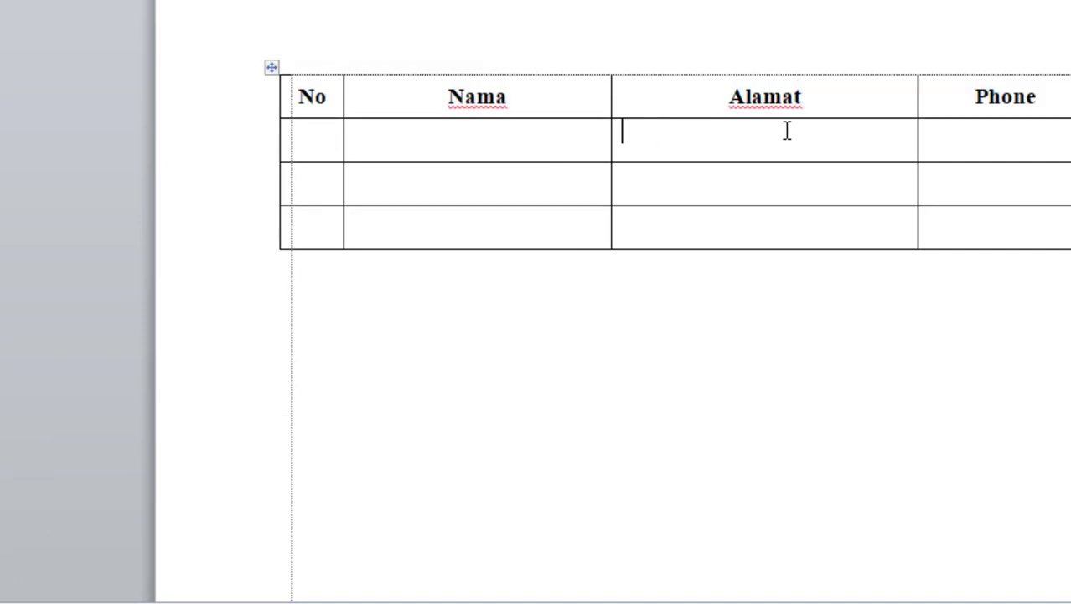
Centre the three empty cells under the No heading both horizontally and vertically
drag(306, 134, 311, 232)
right_click(325, 136)
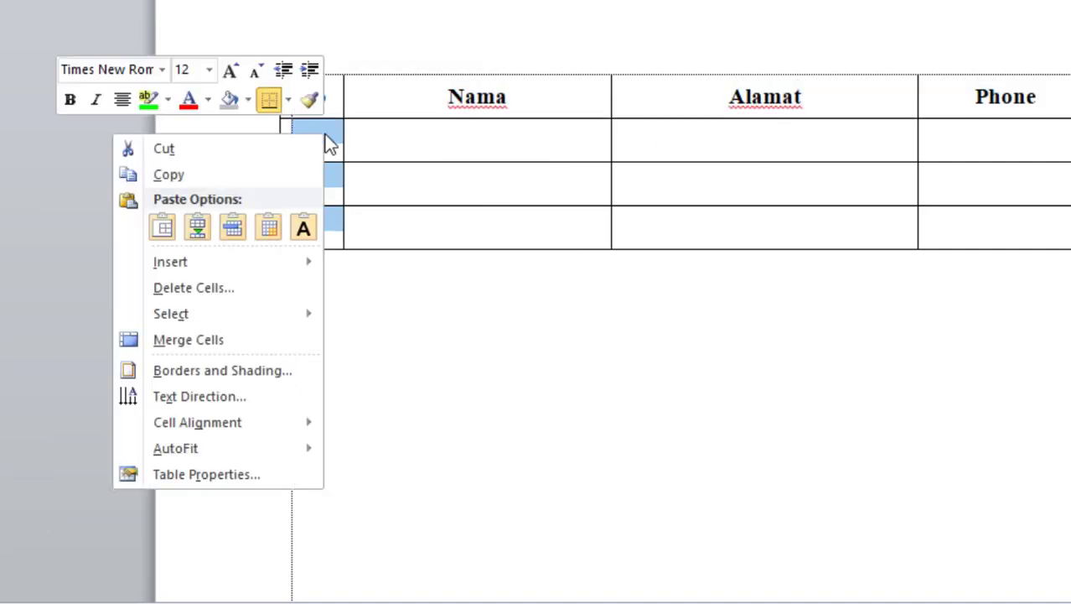
mouse_move(260, 425)
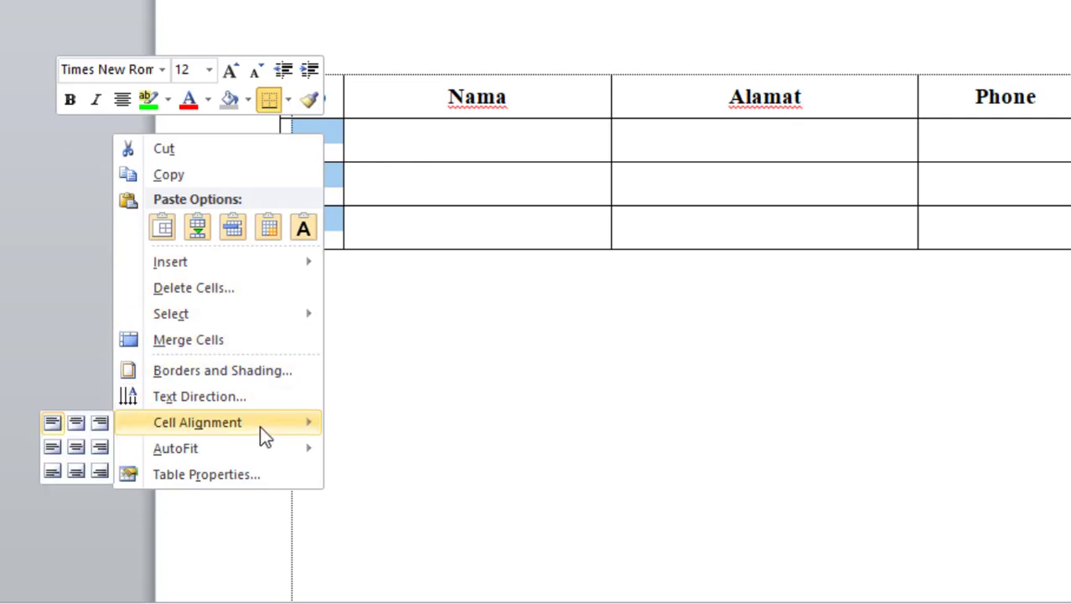
click(75, 448)
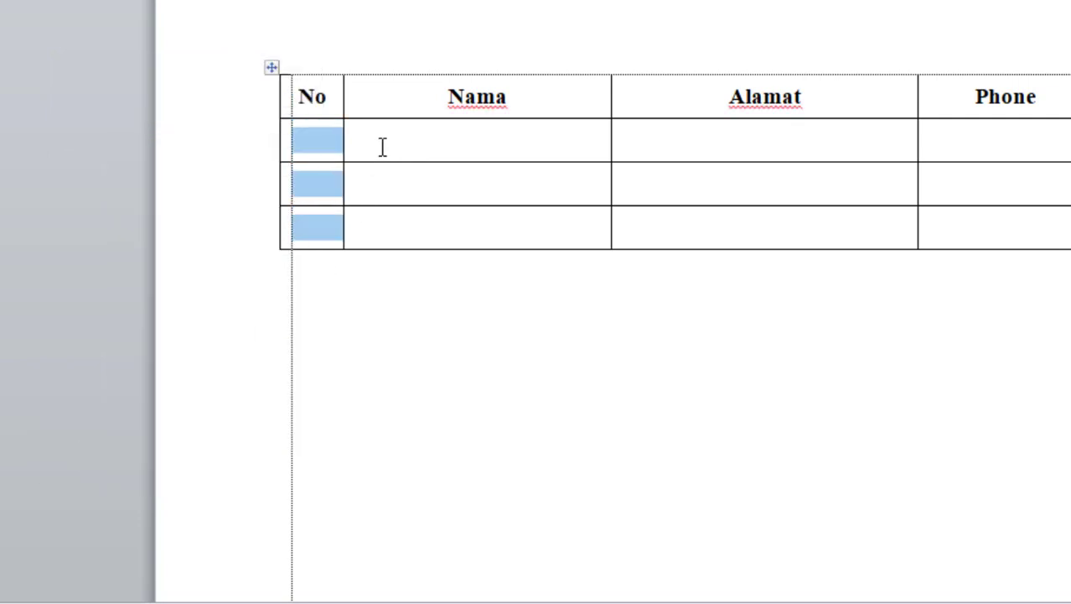
Align the empty cells under Nama, Alamat and Phone to the left and vertically centred
drag(381, 146, 985, 231)
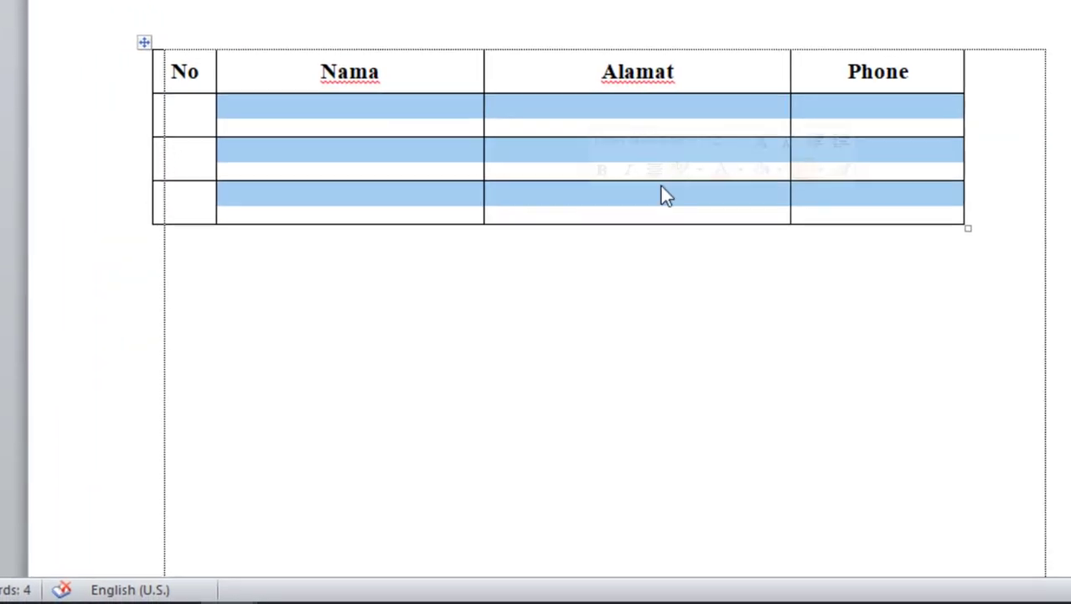
right_click(416, 138)
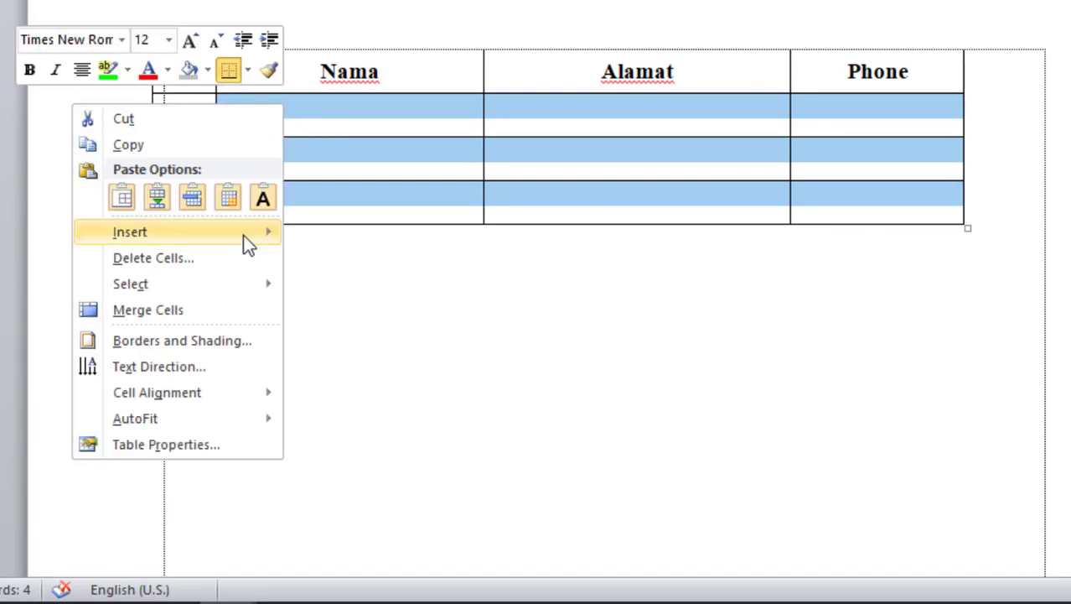
mouse_move(227, 395)
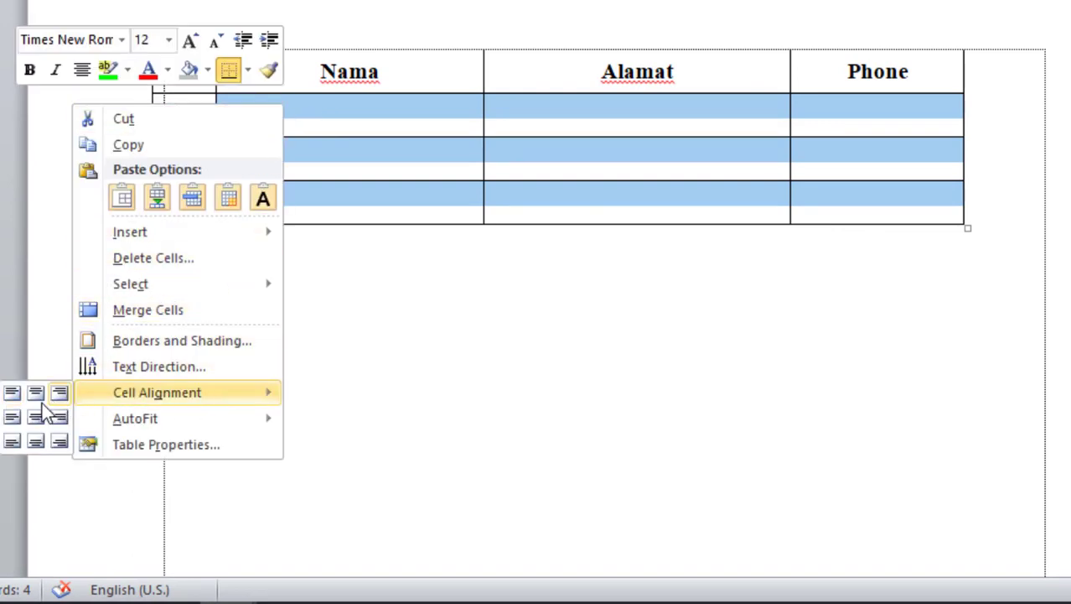
click(12, 417)
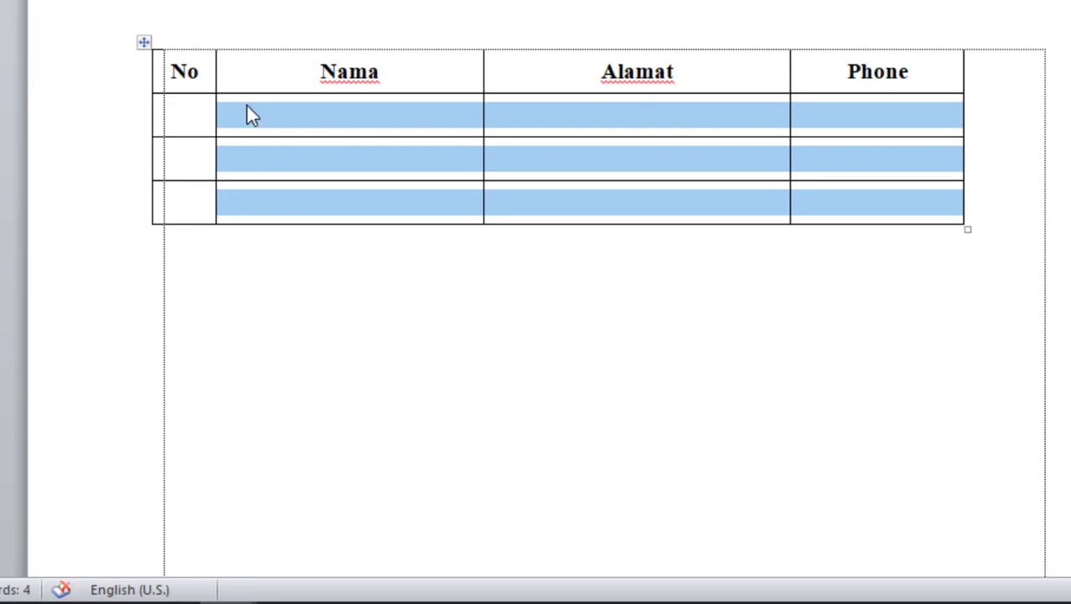
click(248, 107)
Number the three body rows 1, 2 and 3 in the No column and enter the person's name in the first Nama cell
click(180, 109)
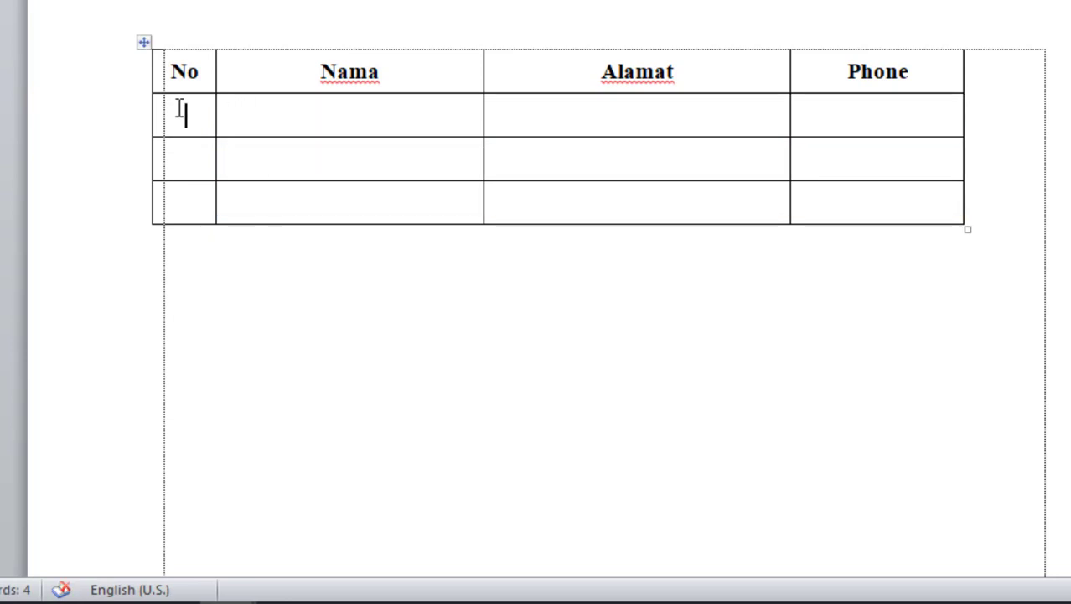
text(1)
click(192, 158)
text(2)
click(188, 202)
text(3)
click(262, 115)
text(Budi)
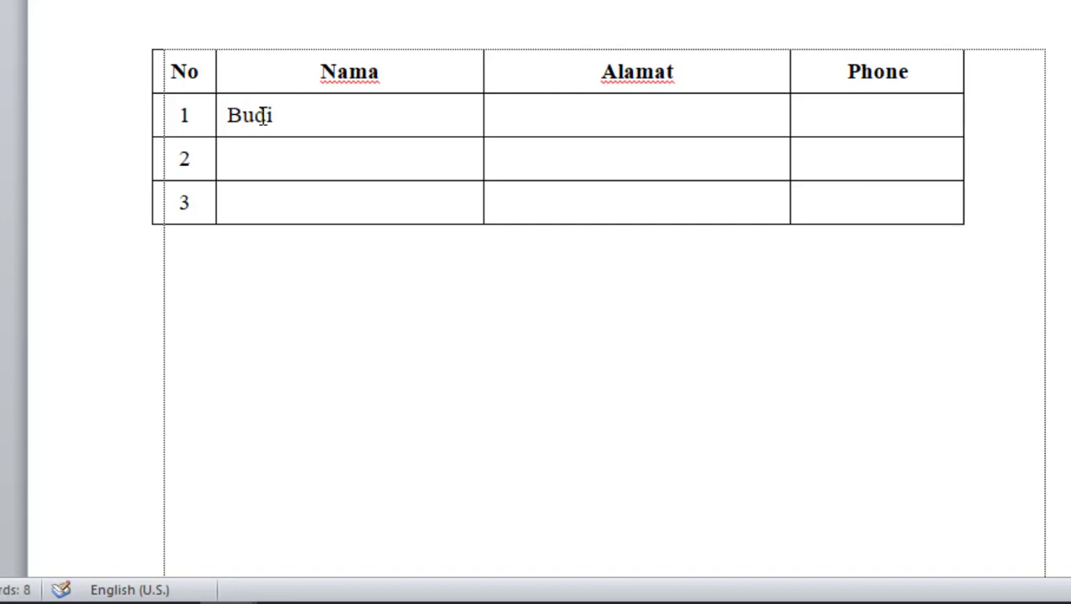
Enter the people's names in the second and third cells of the Nama column
click(303, 146)
text(Anduk)
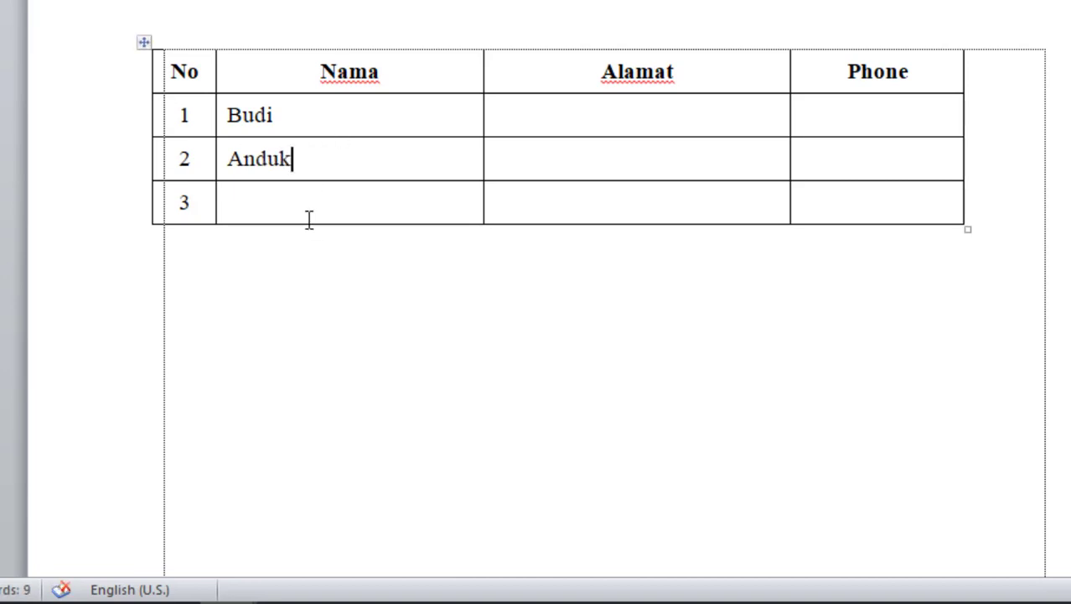
click(311, 213)
text(Ak)
key(BackSpace)
key(BackSpace)
text(a)
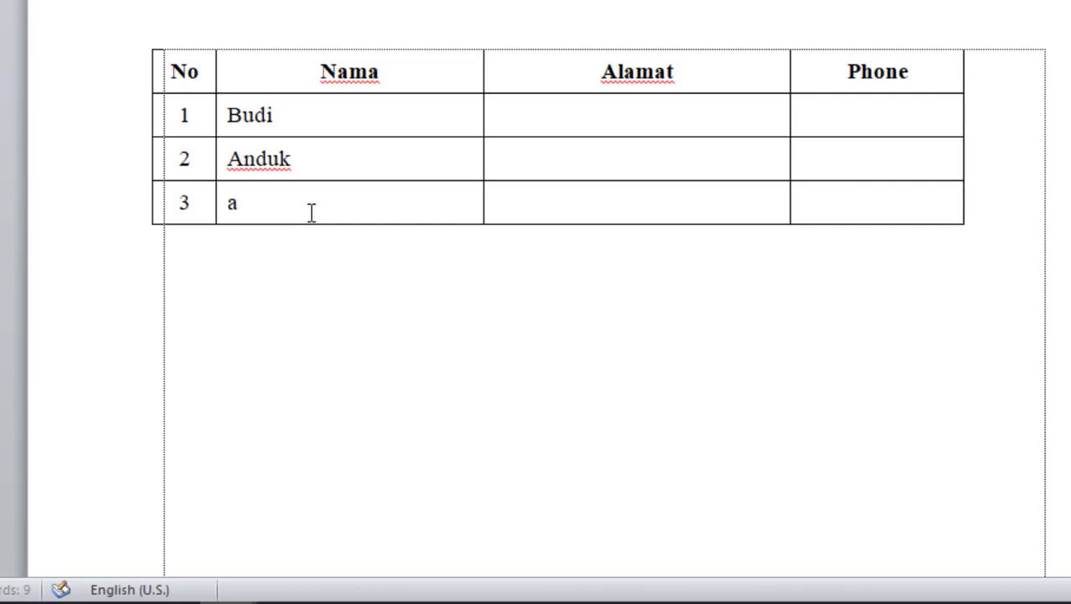
key(BackSpace)
text(Anak)
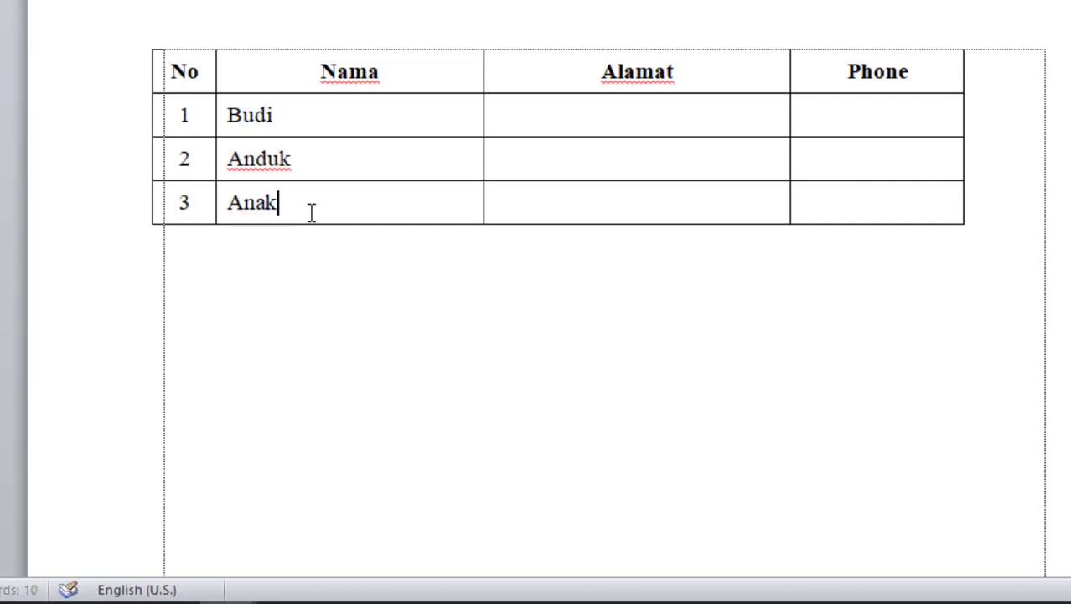
click(589, 112)
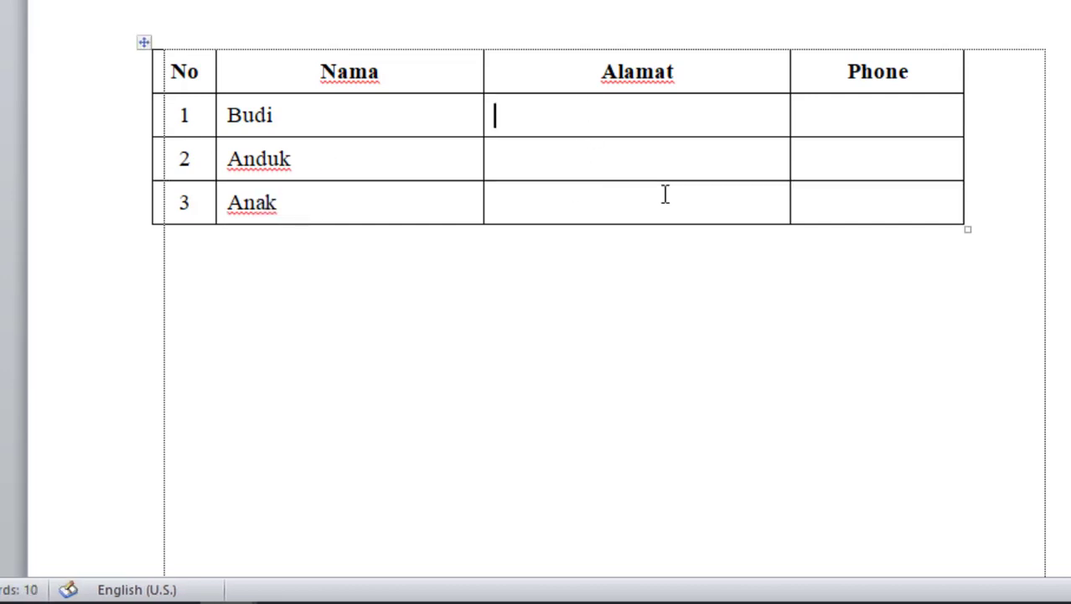
click(835, 128)
Centre the whole table horizontally between the page margins
click(143, 40)
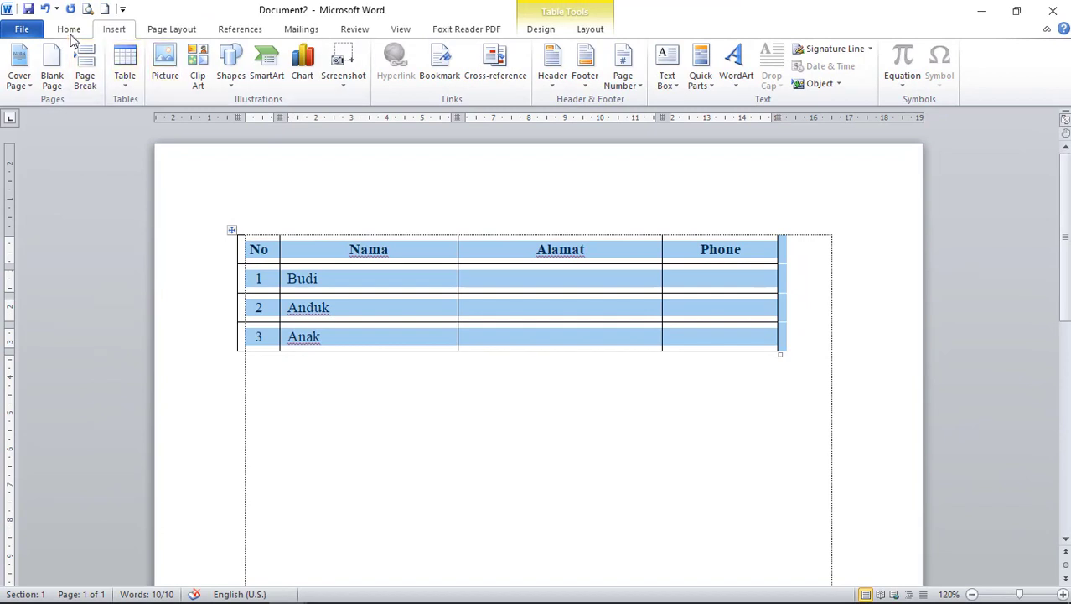
click(69, 29)
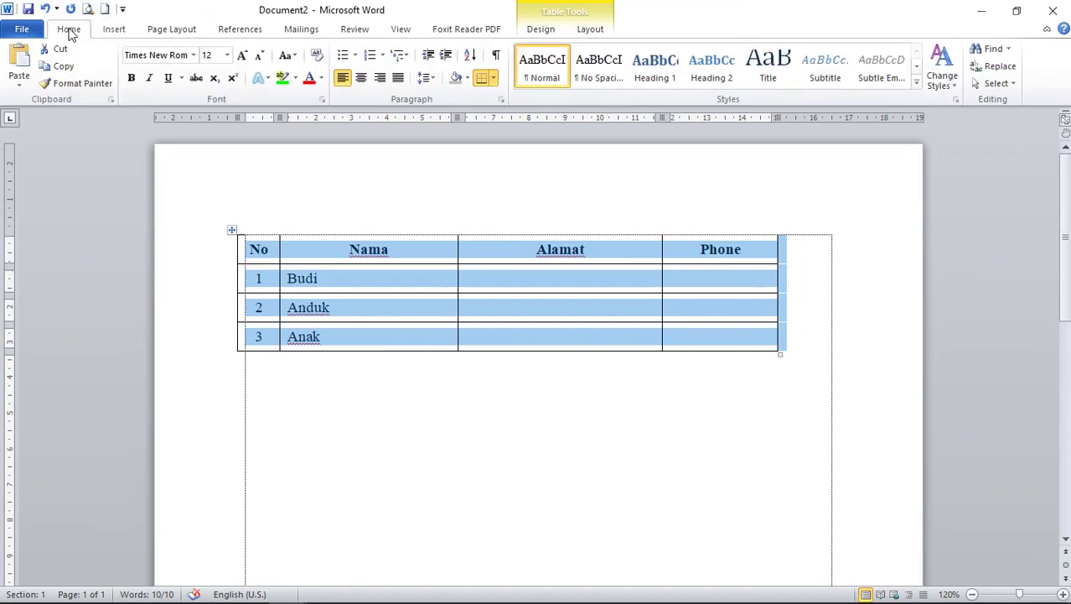
click(362, 77)
click(611, 409)
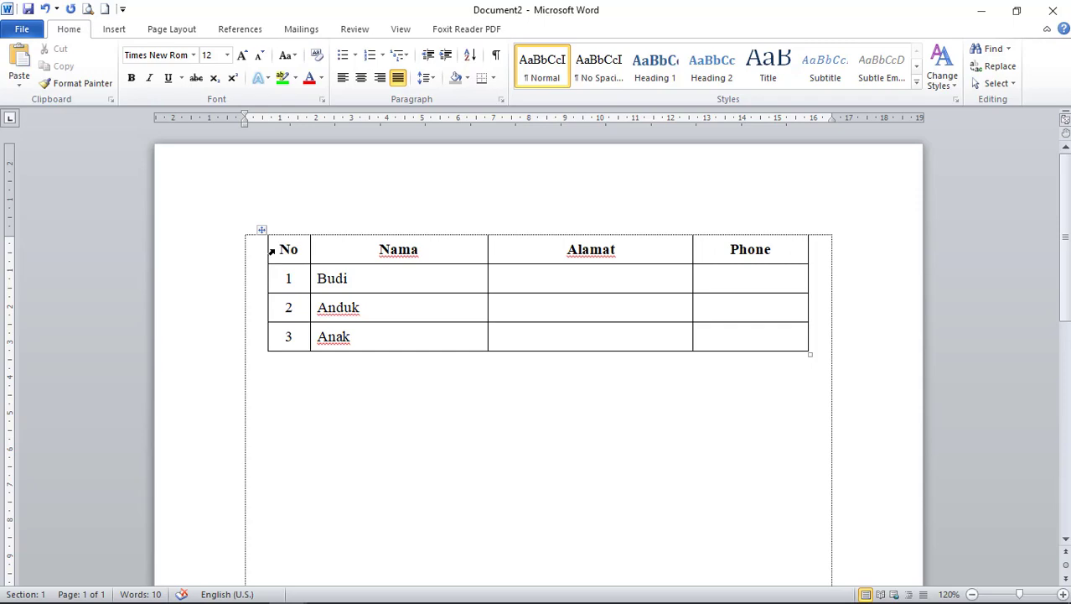
Shade the table's heading row with a light grey from the theme colours
drag(271, 251, 786, 254)
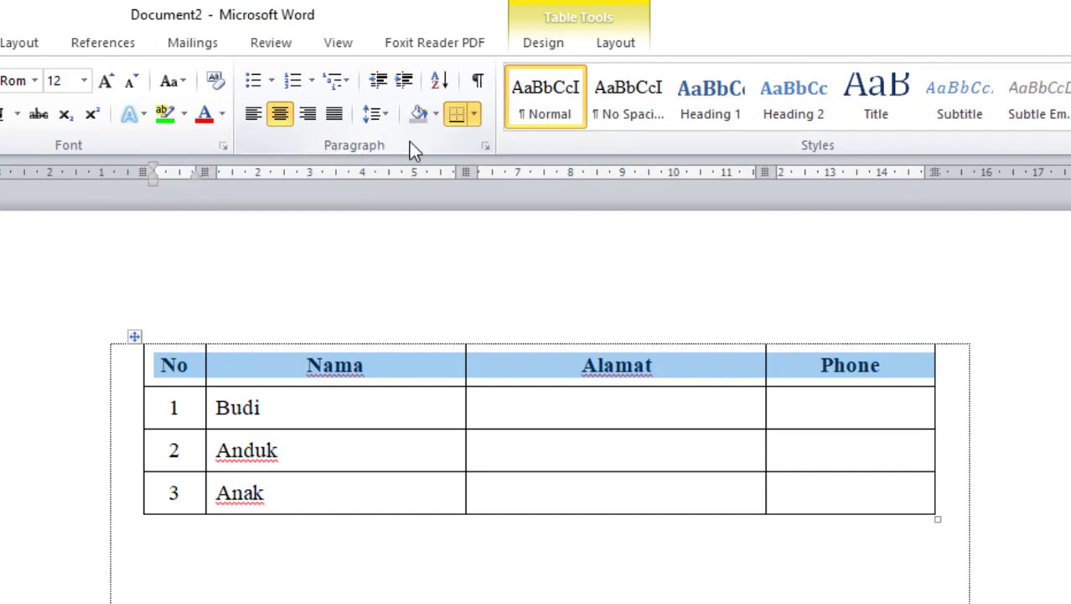
click(435, 114)
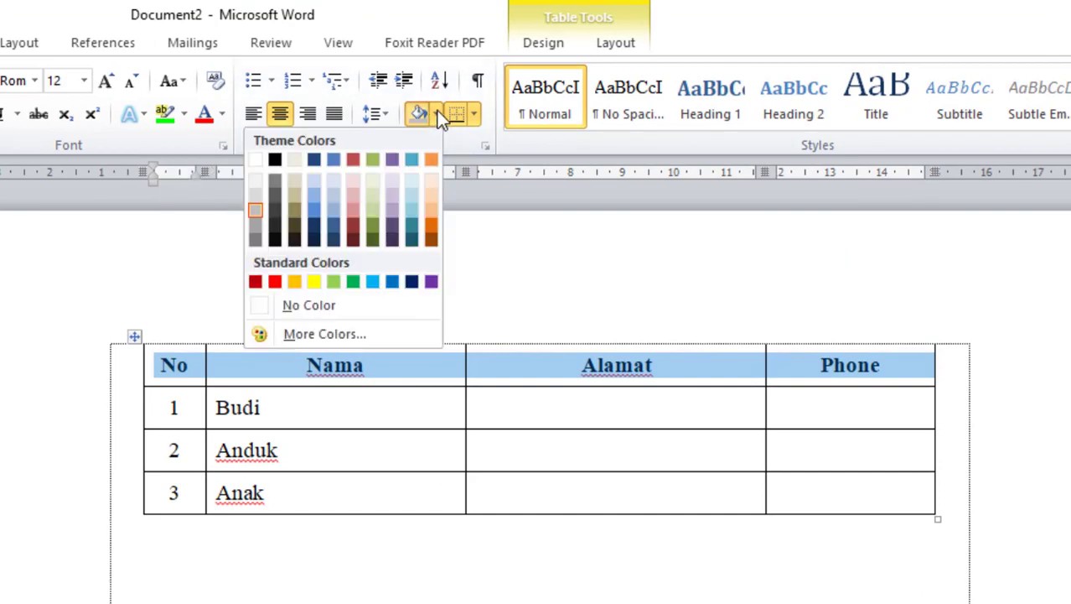
click(257, 202)
click(653, 460)
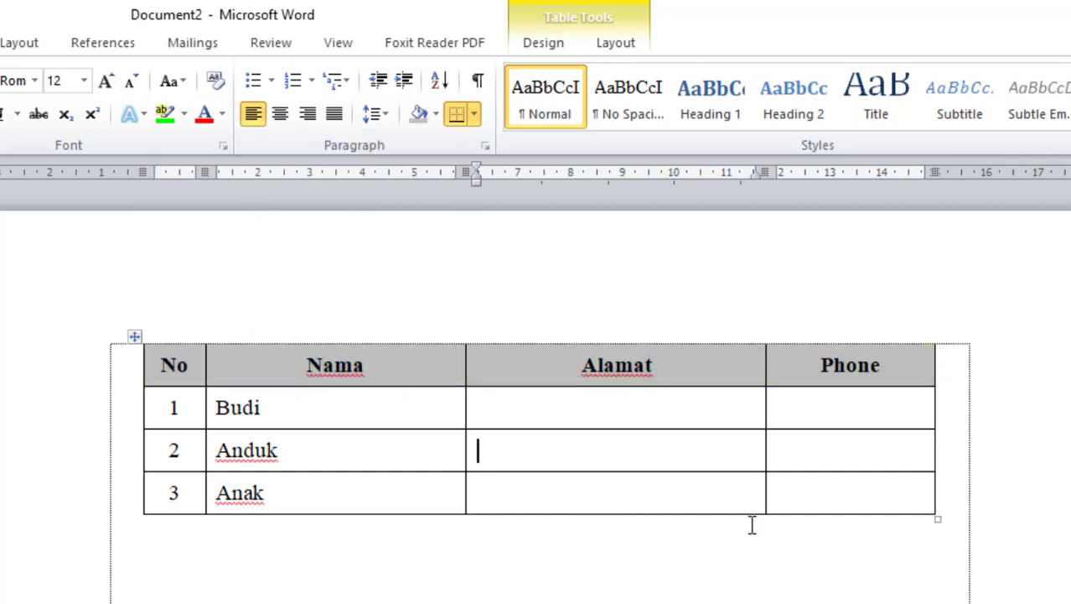
click(810, 584)
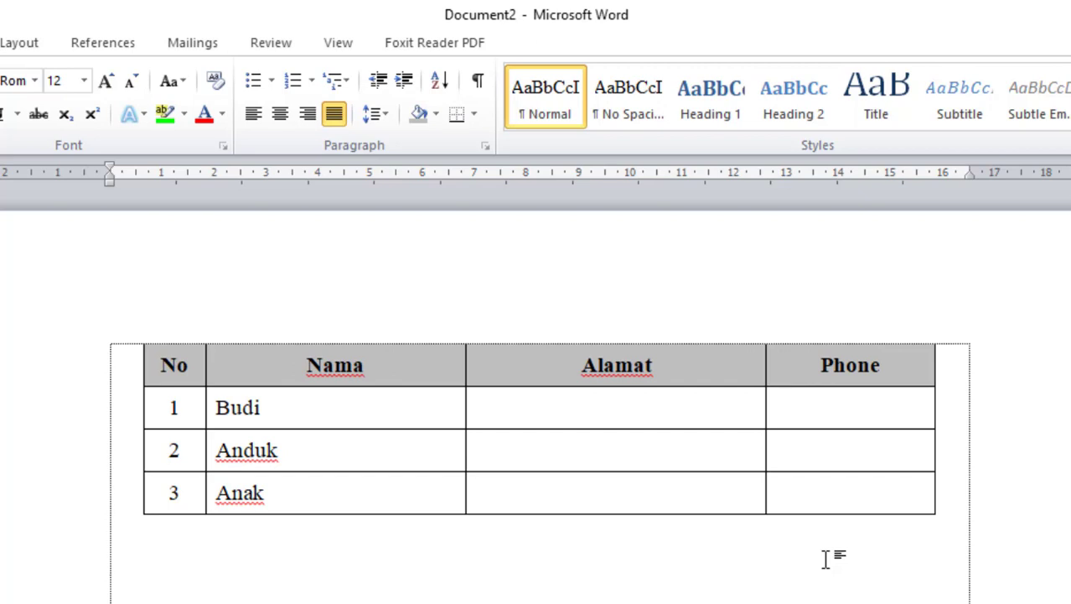
Try adding a row at the table's end from the last Phone cell, and undo it
click(845, 491)
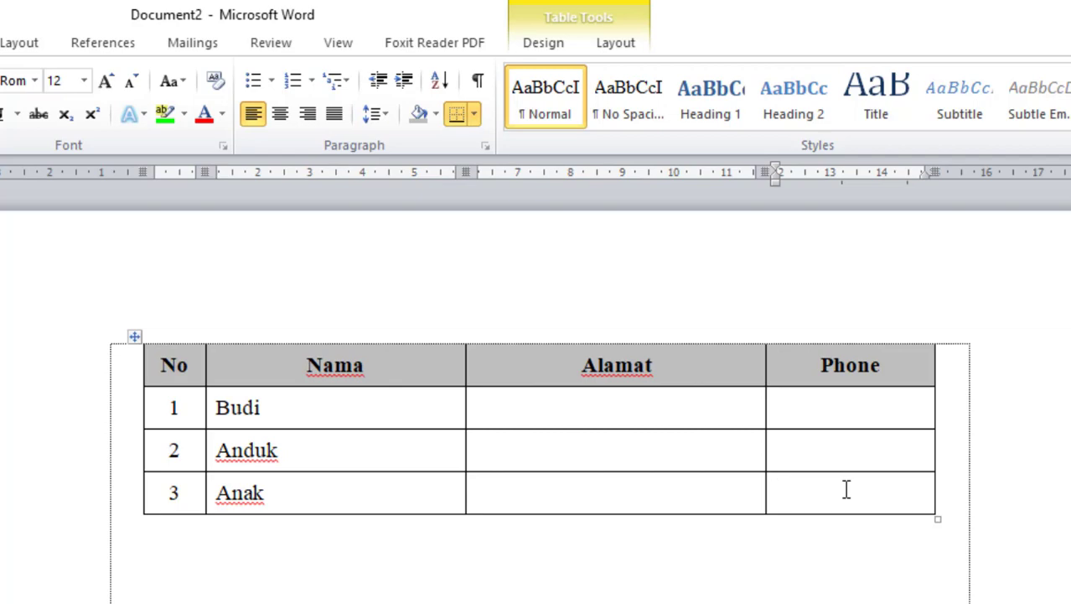
key(Tab)
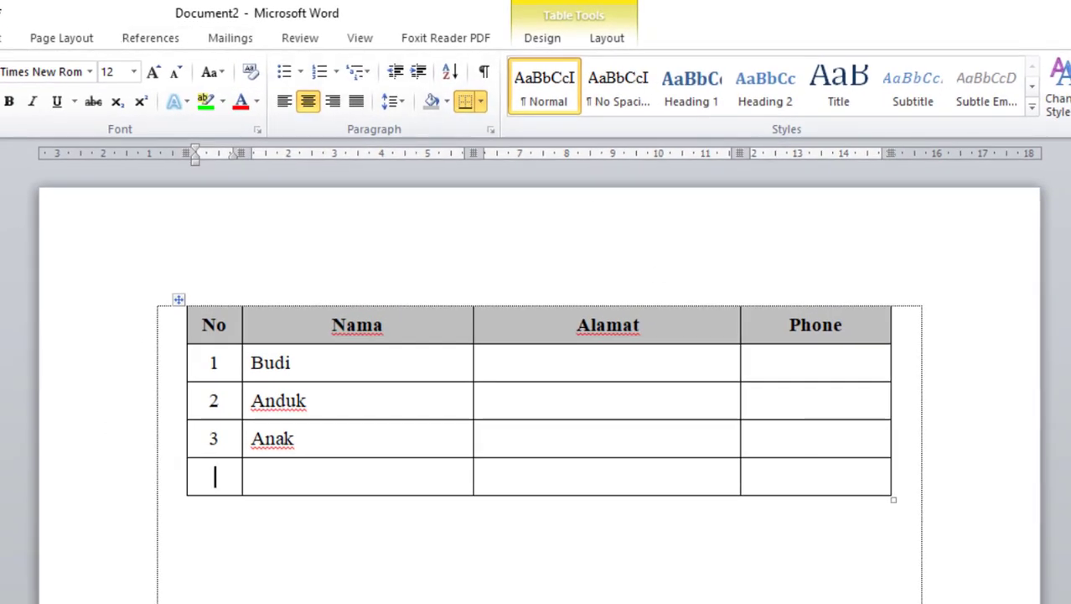
key(ctrl+z)
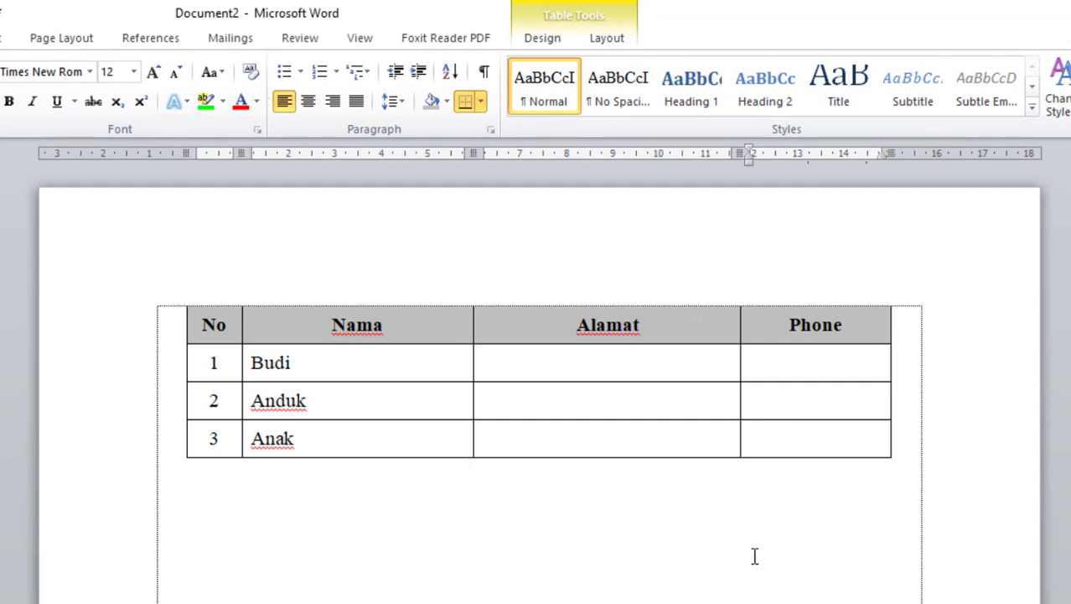
Try adding a row from just outside the end of row 3, and undo it
click(899, 438)
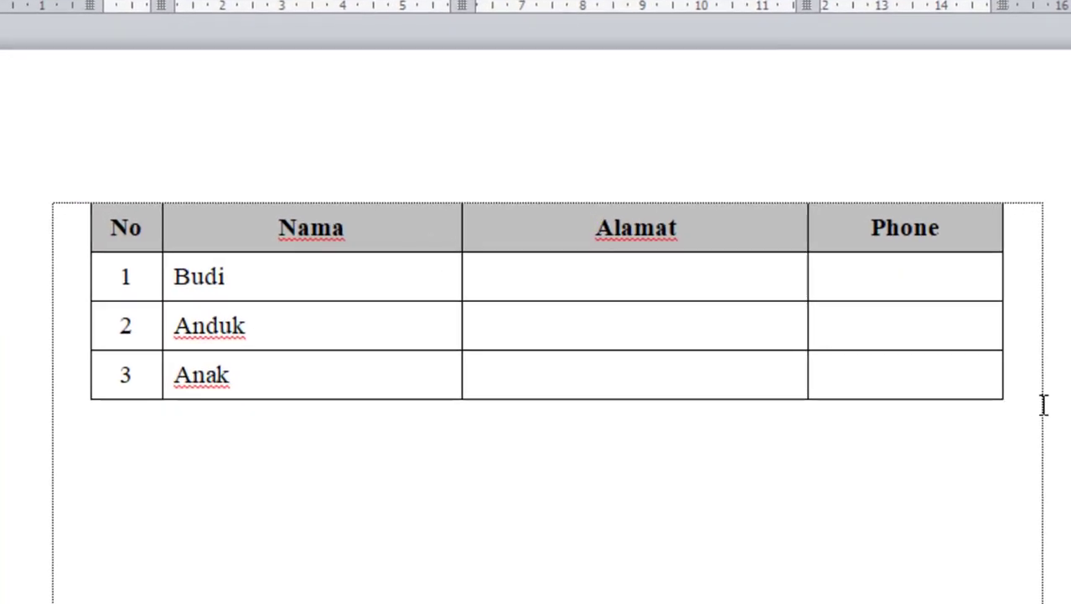
key(Return)
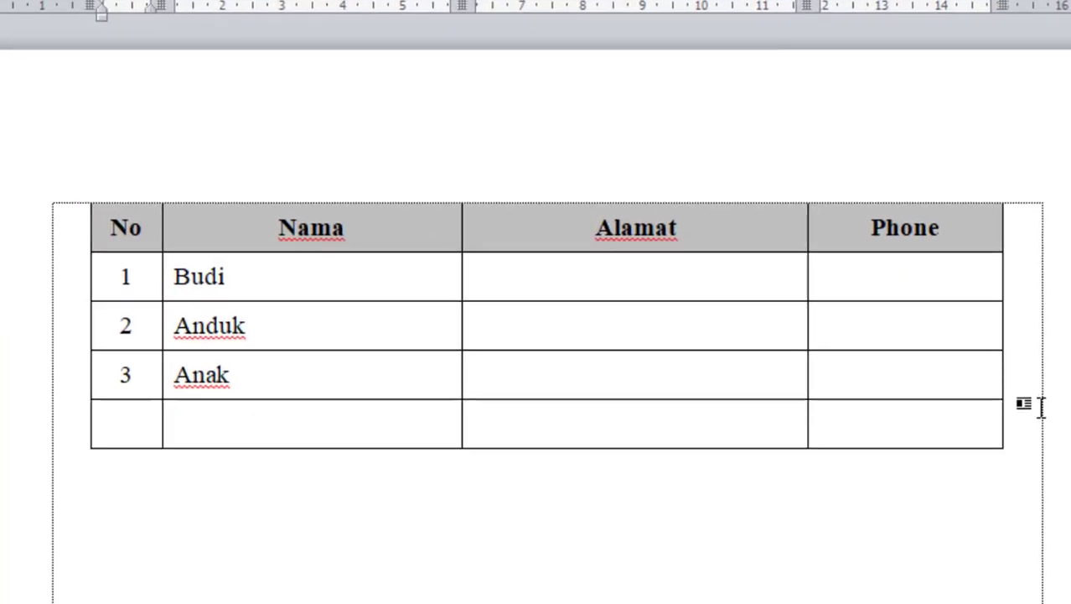
key(ctrl+z)
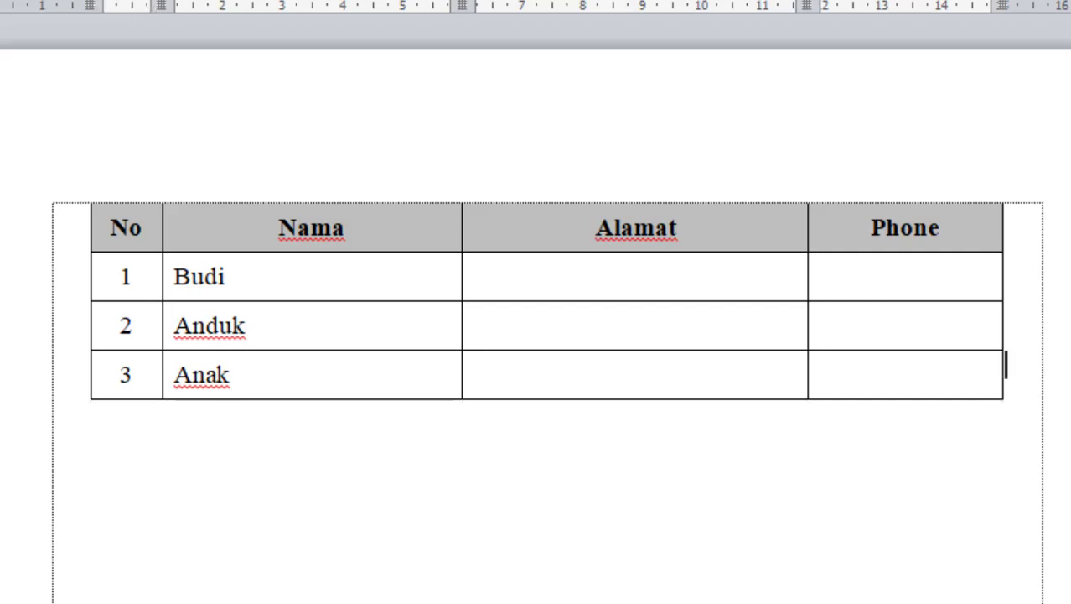
click(622, 371)
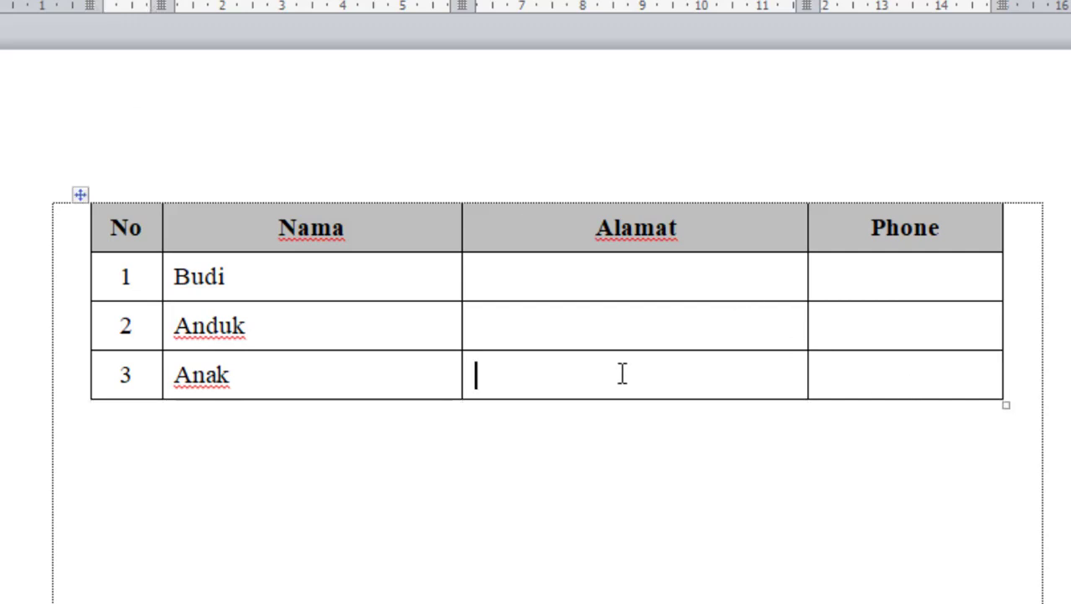
click(323, 371)
click(126, 359)
click(321, 375)
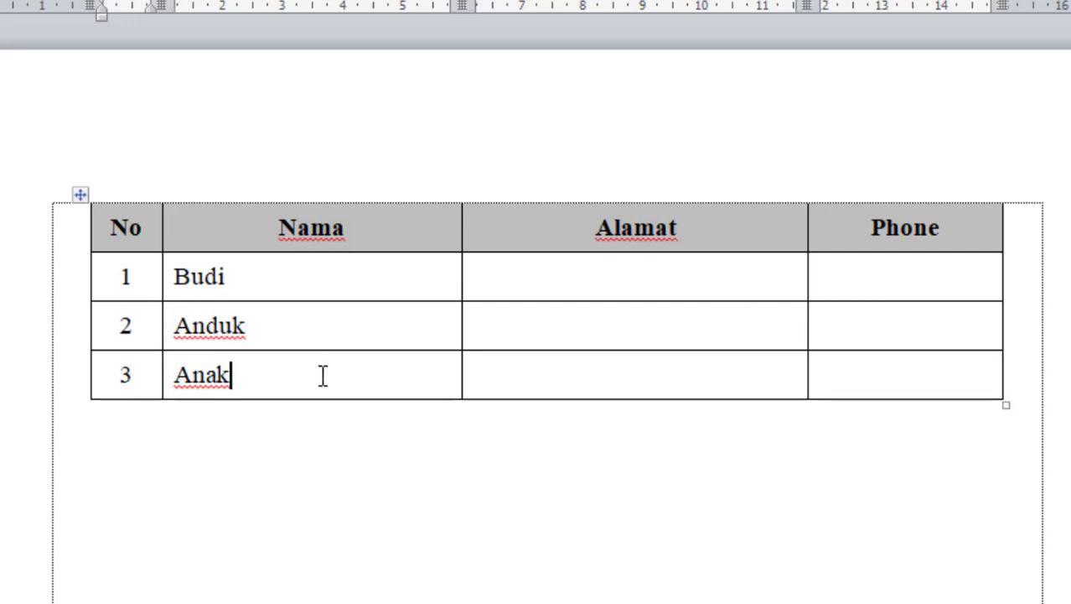
click(587, 374)
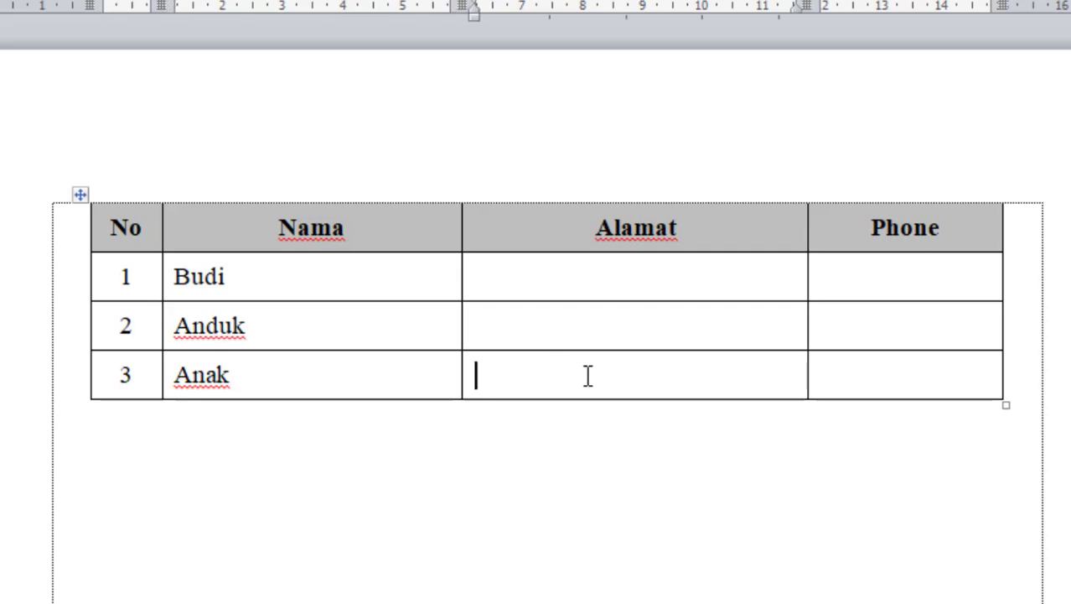
right_click(588, 375)
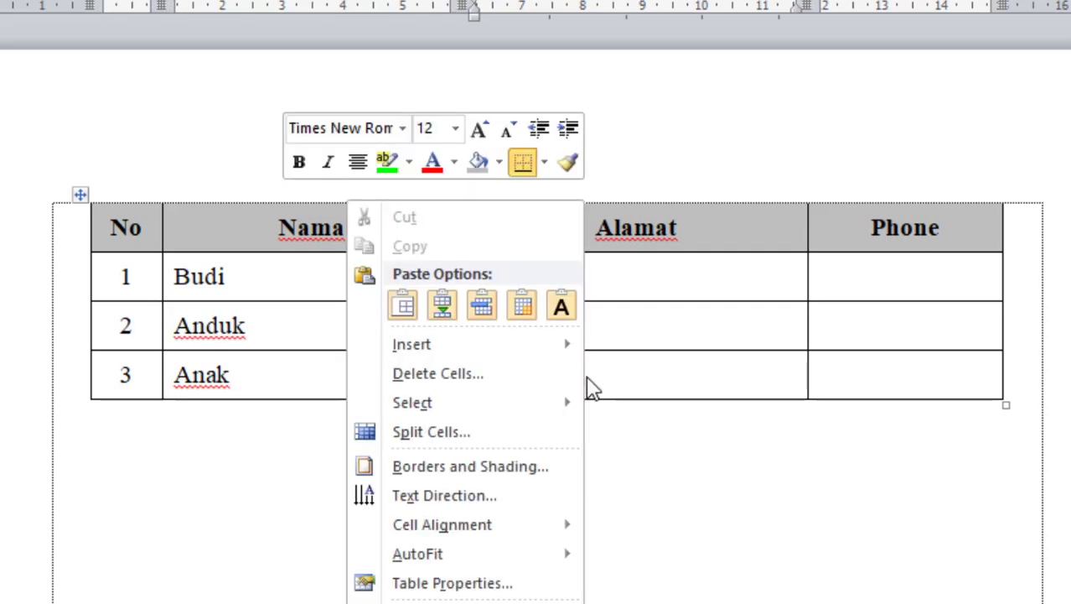
mouse_move(461, 352)
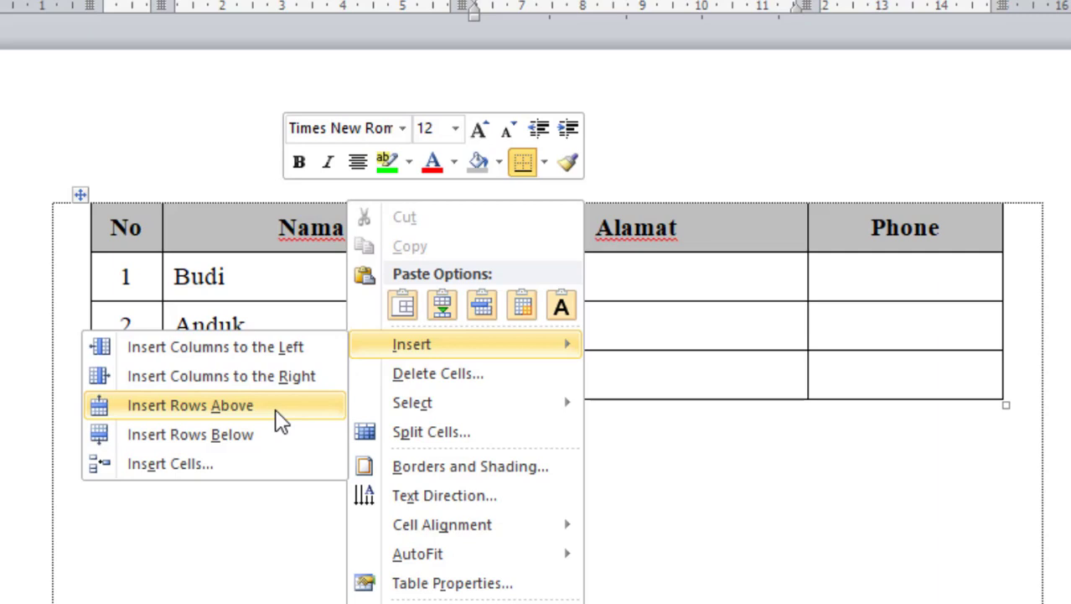
click(671, 363)
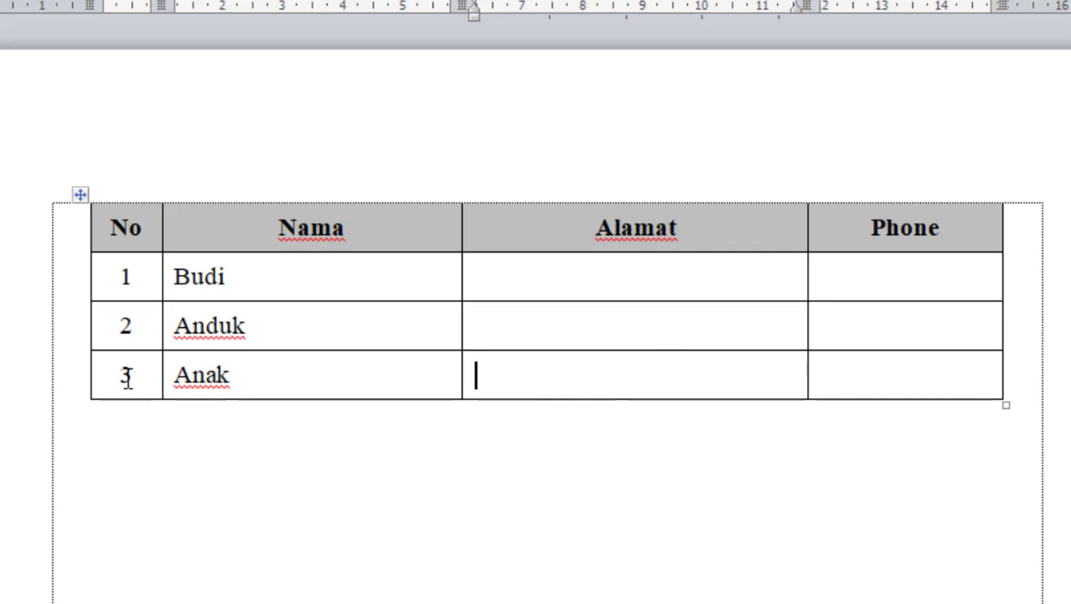
Try inserting an empty row above row 3, and undo the insertion
right_click(532, 374)
mouse_move(496, 351)
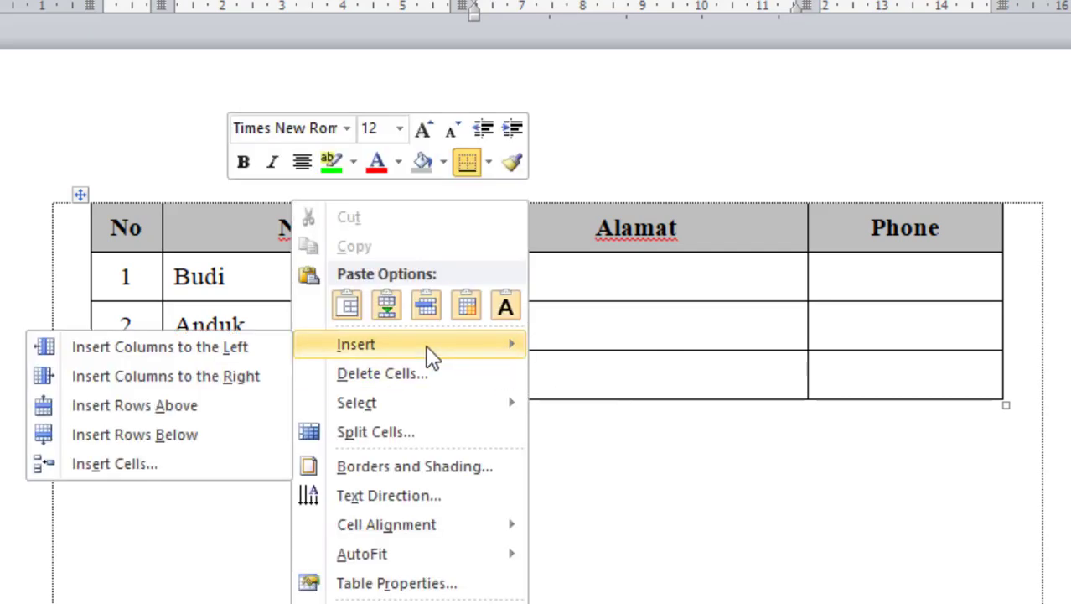
click(173, 407)
click(435, 395)
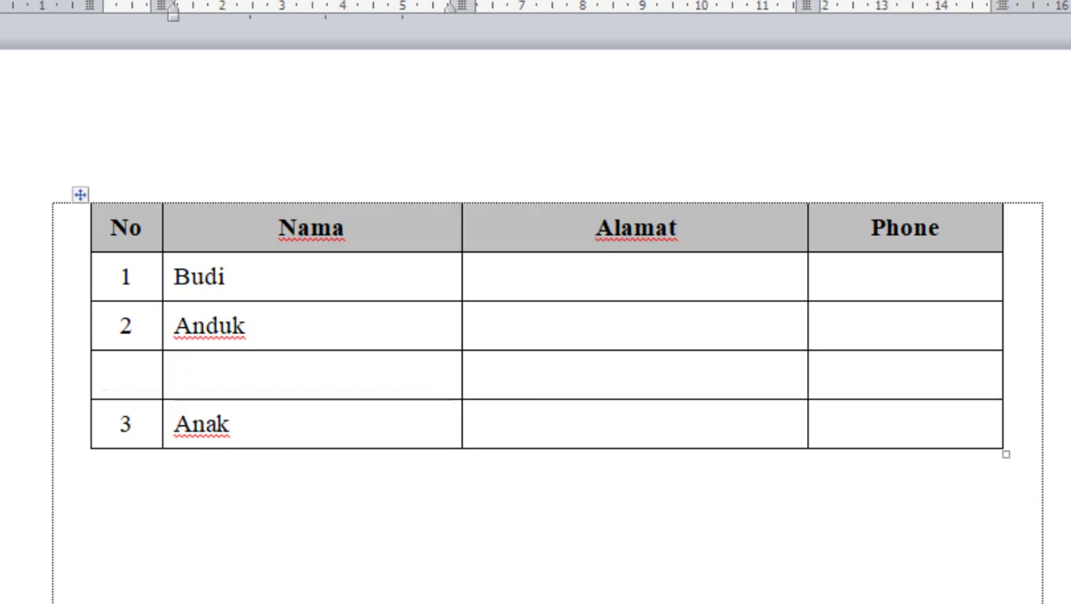
key(ctrl+z)
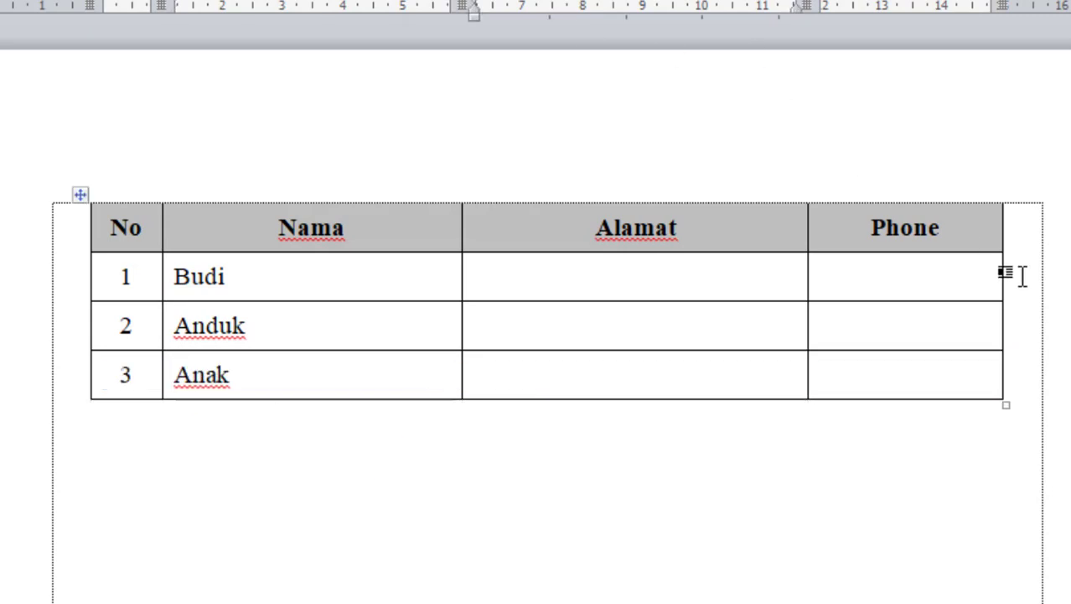
click(937, 281)
click(709, 286)
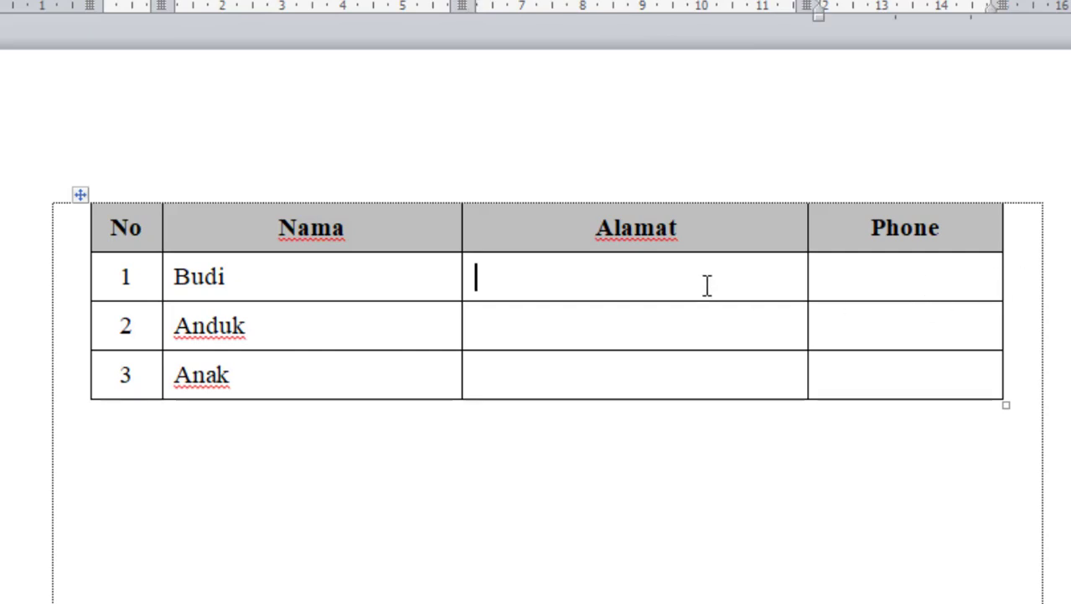
click(334, 273)
click(156, 270)
click(420, 270)
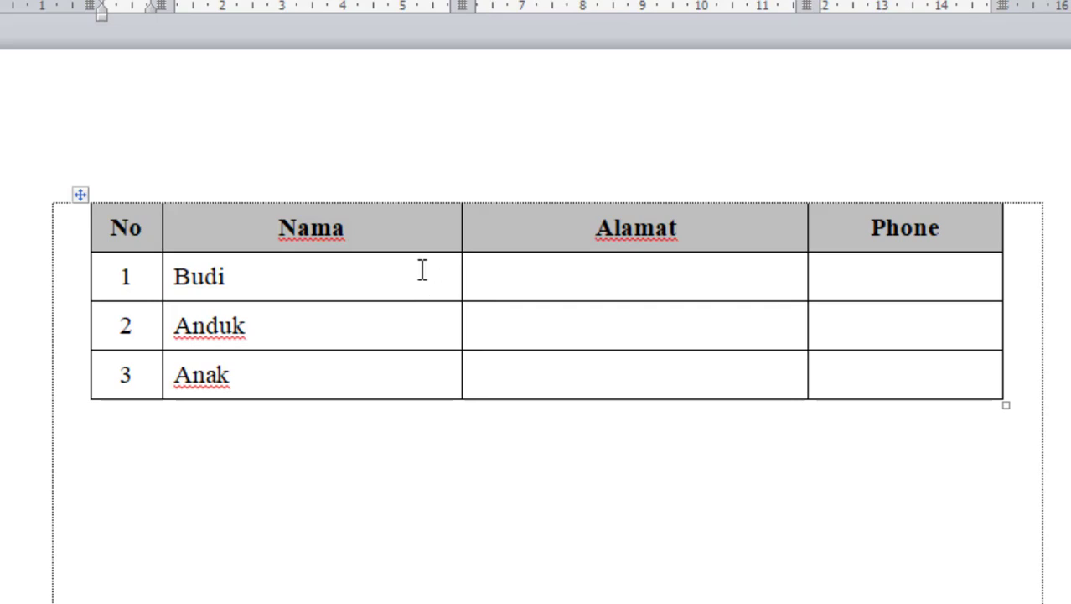
click(586, 270)
Narrow the Phone column to about 2.4 cm and insert a new empty column to its right
click(970, 273)
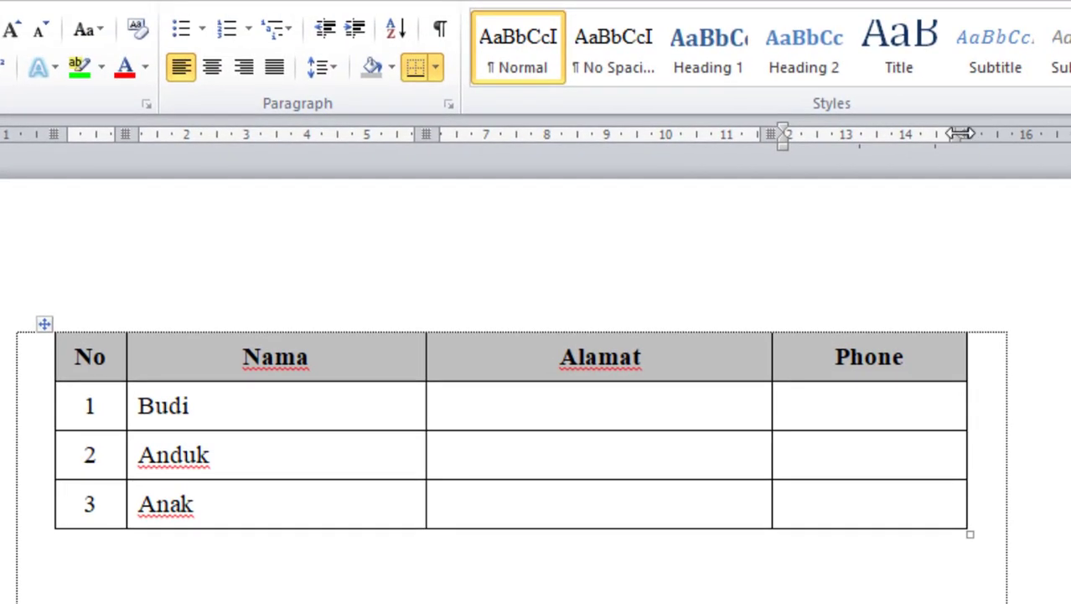
drag(964, 128, 914, 132)
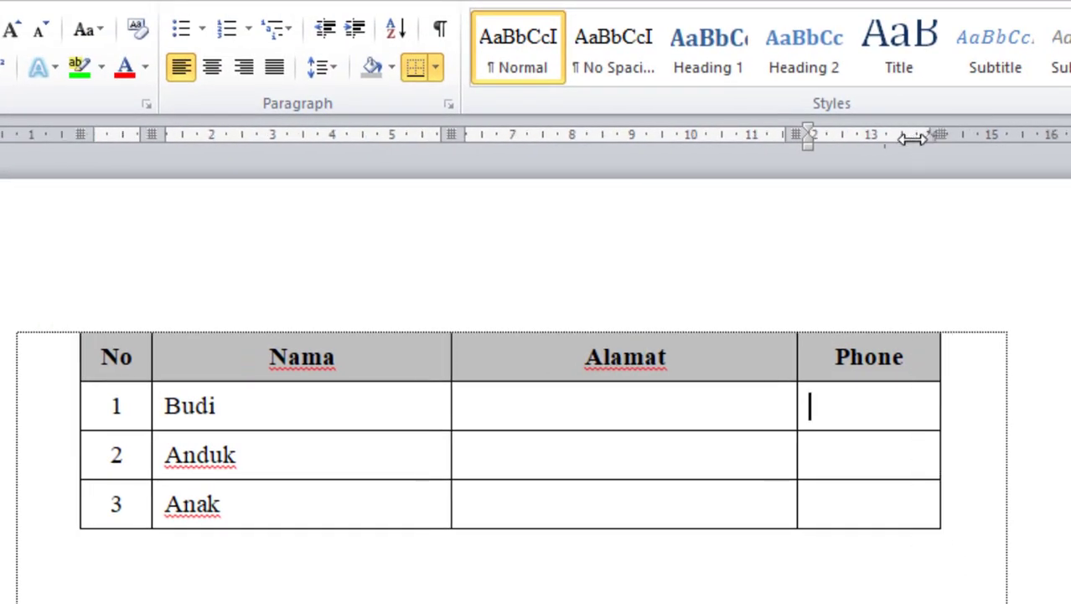
right_click(899, 408)
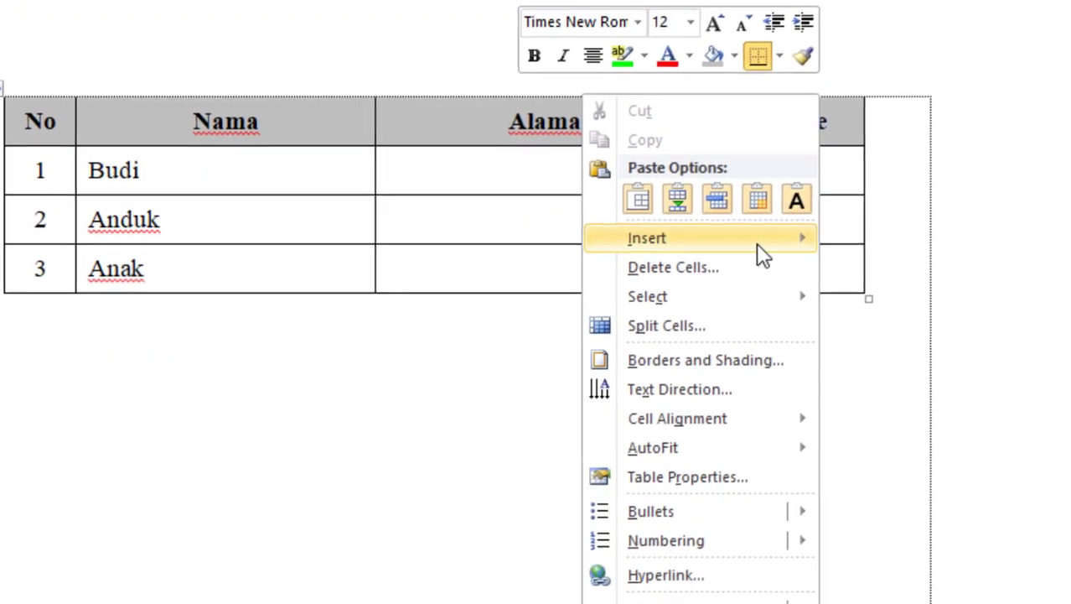
mouse_move(838, 490)
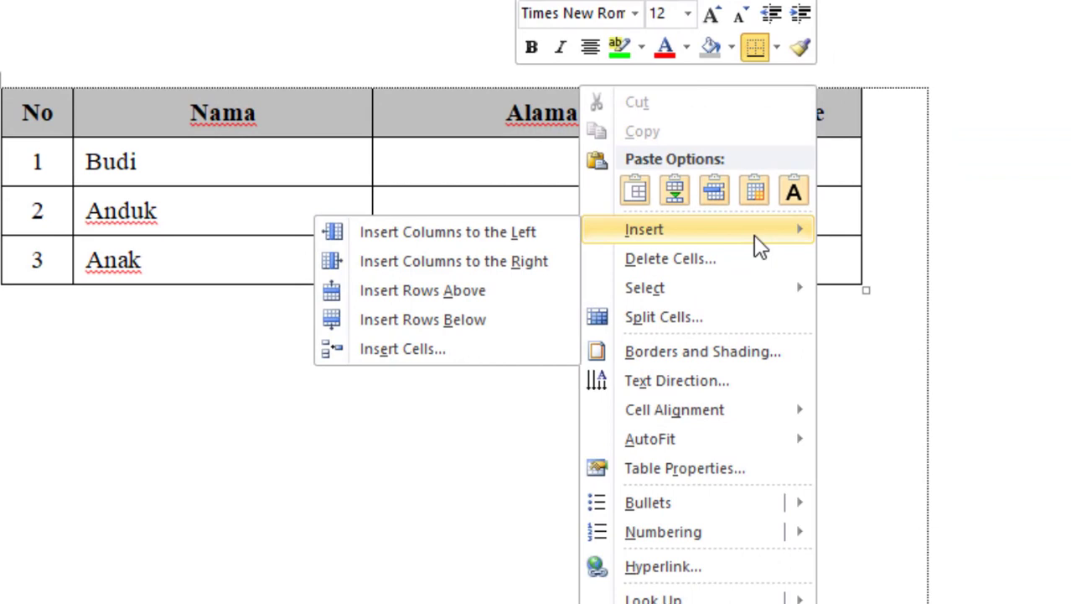
click(535, 269)
drag(872, 189, 872, 186)
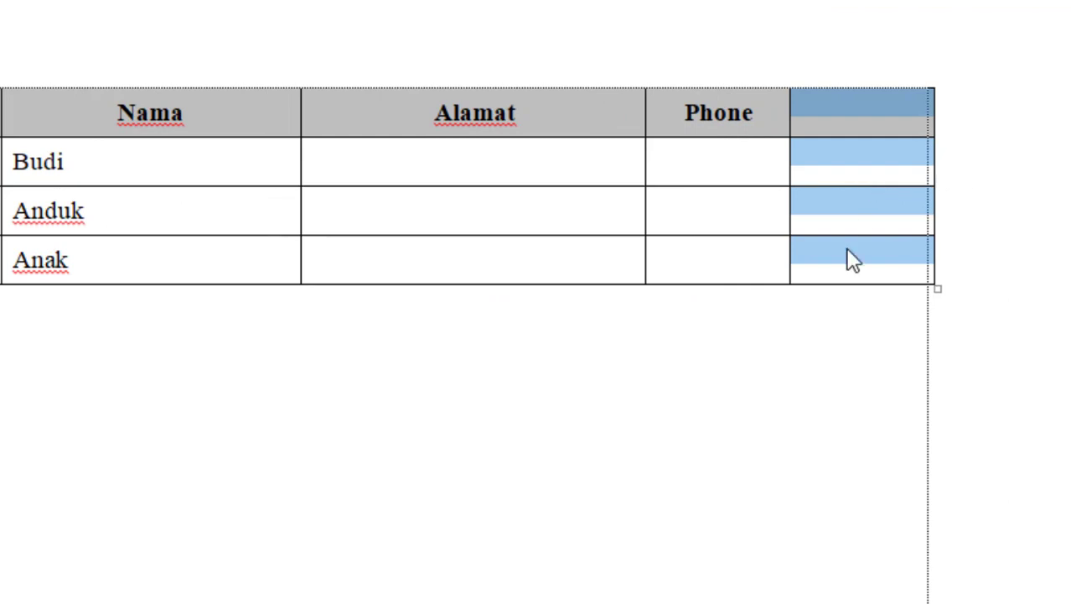
click(849, 258)
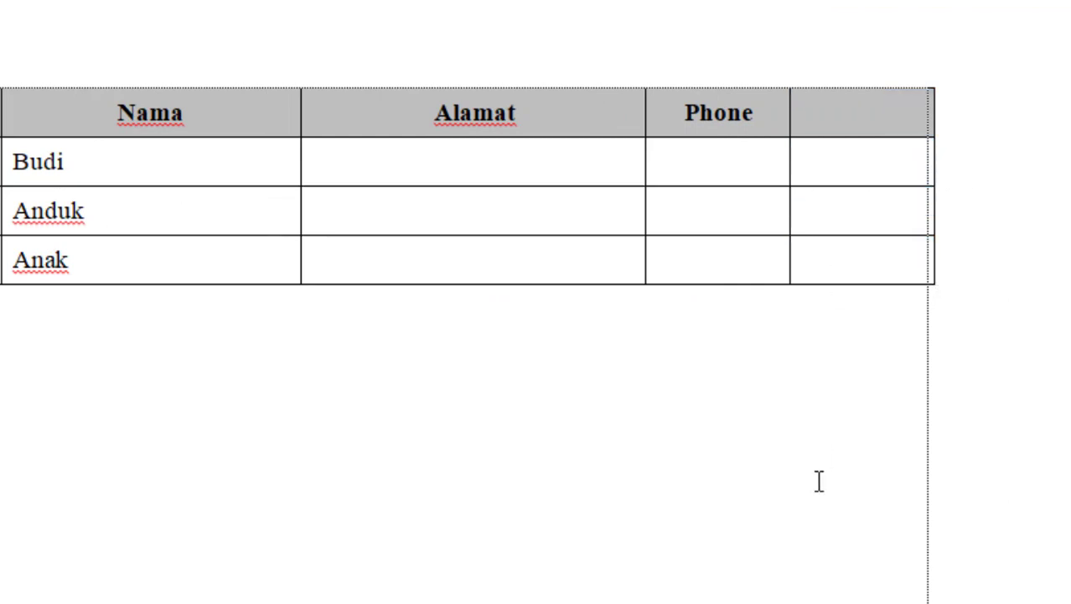
click(851, 107)
click(847, 155)
click(850, 206)
click(864, 250)
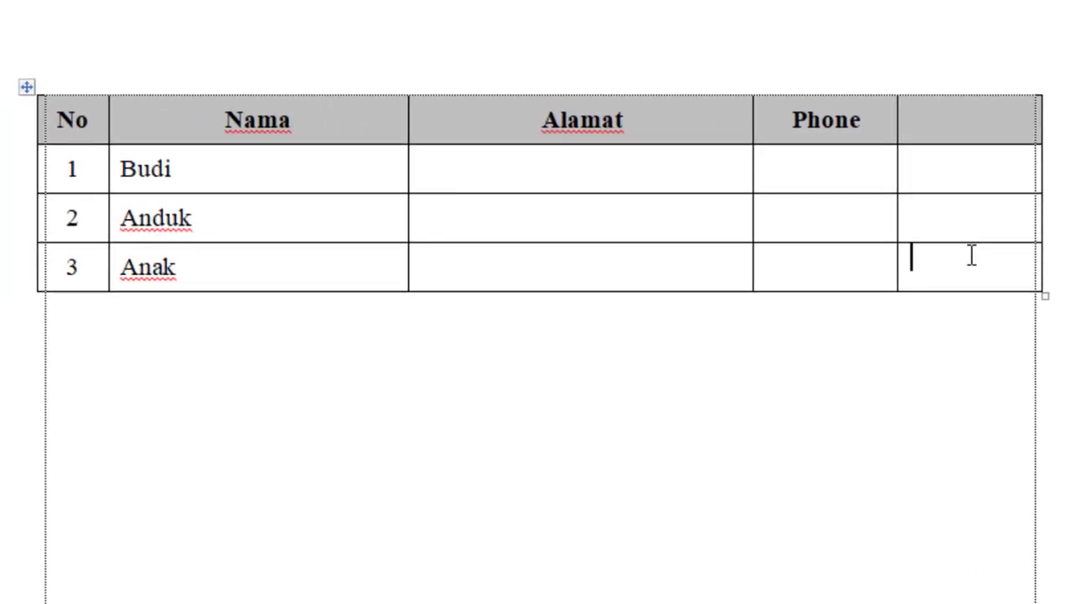
Delete the entire empty column beside the Phone column
click(984, 100)
right_click(983, 102)
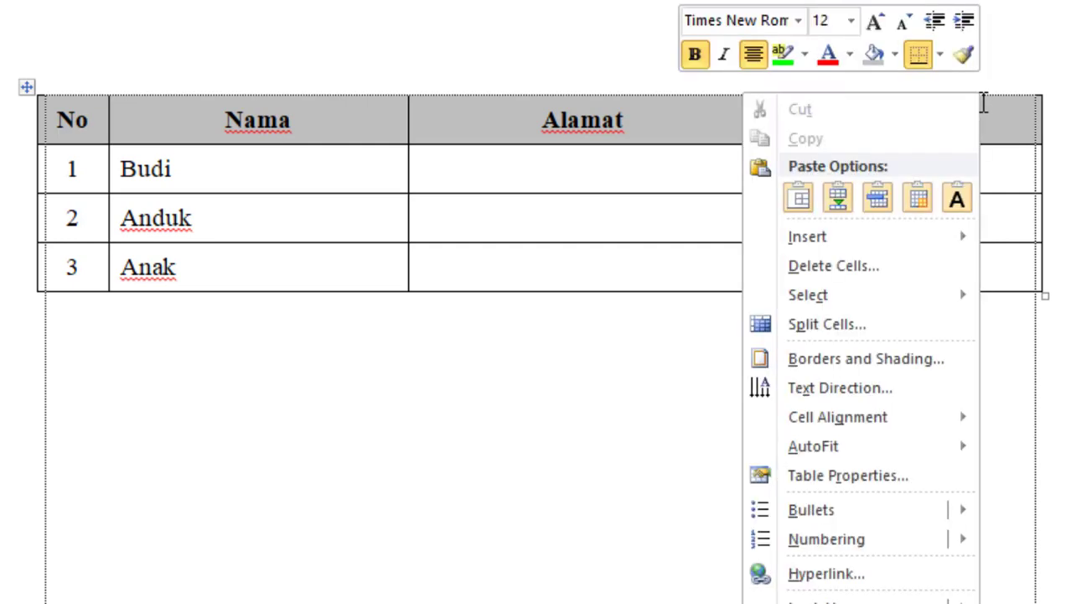
click(828, 270)
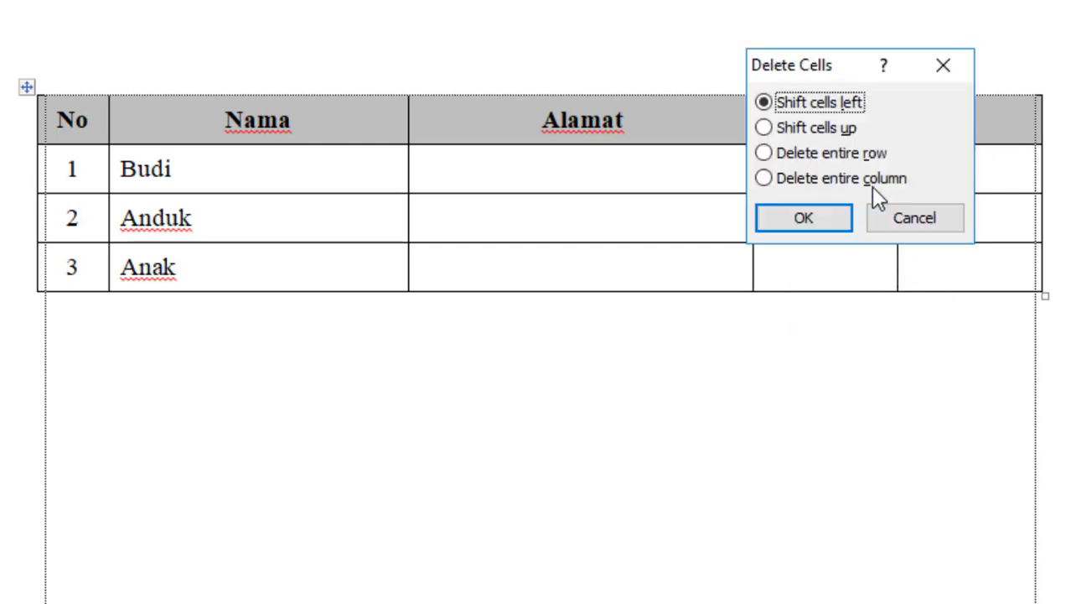
click(852, 179)
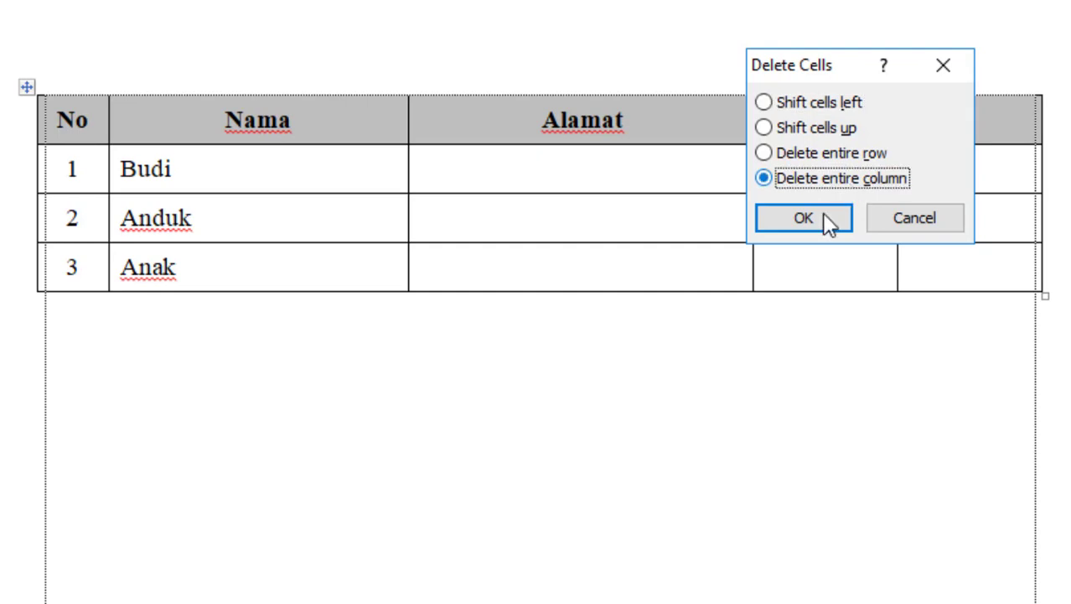
click(824, 219)
click(931, 269)
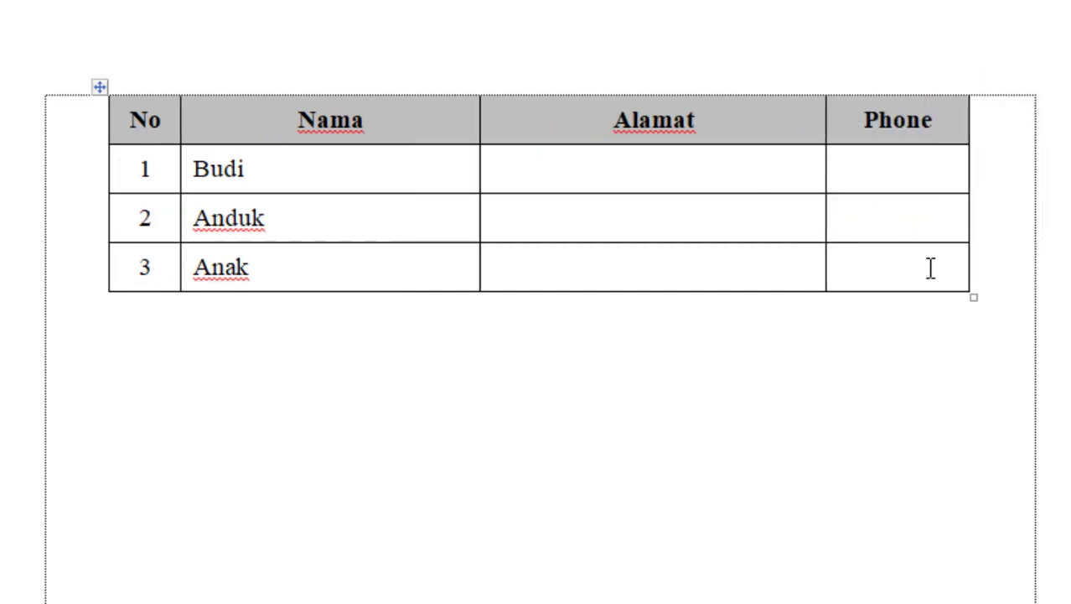
Add an empty row below row 3 from just outside the end of that row
click(1000, 263)
key(Return)
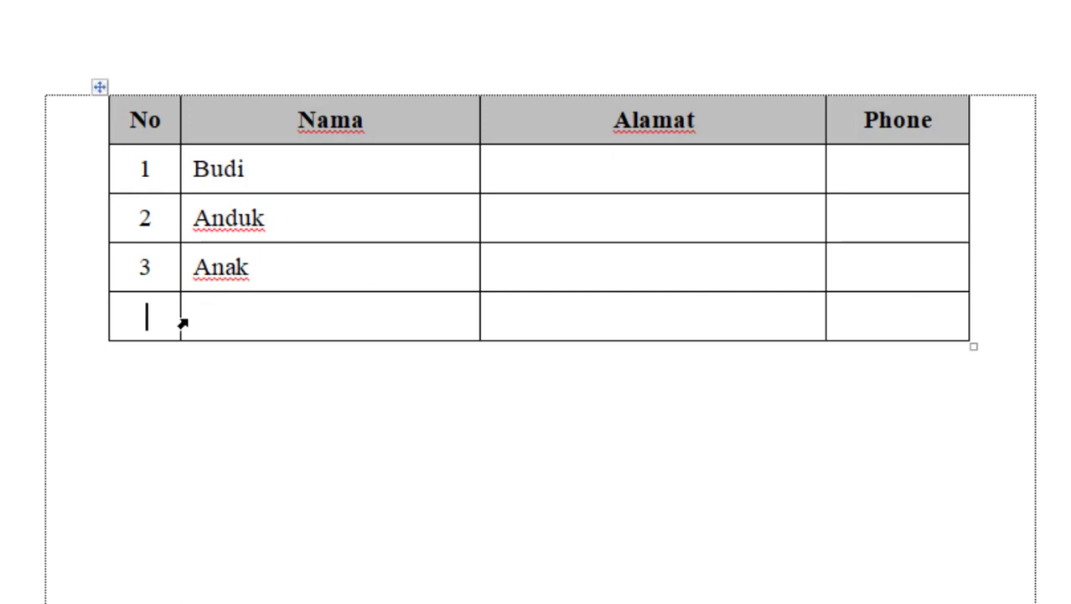
click(250, 312)
click(125, 326)
click(303, 312)
click(654, 326)
Delete the entire empty row at the end of the table
right_click(870, 319)
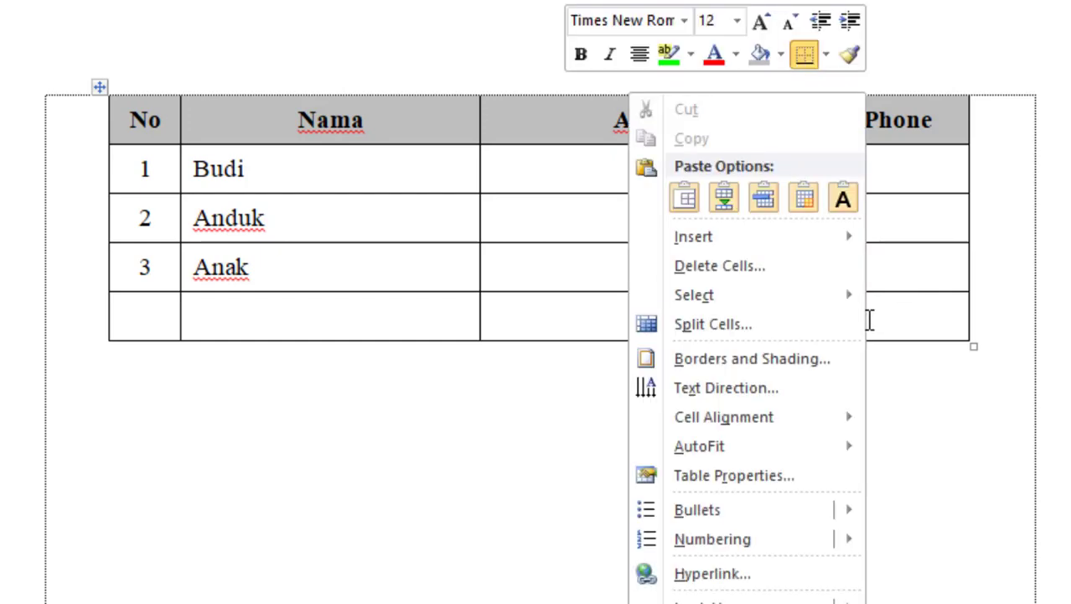
click(788, 270)
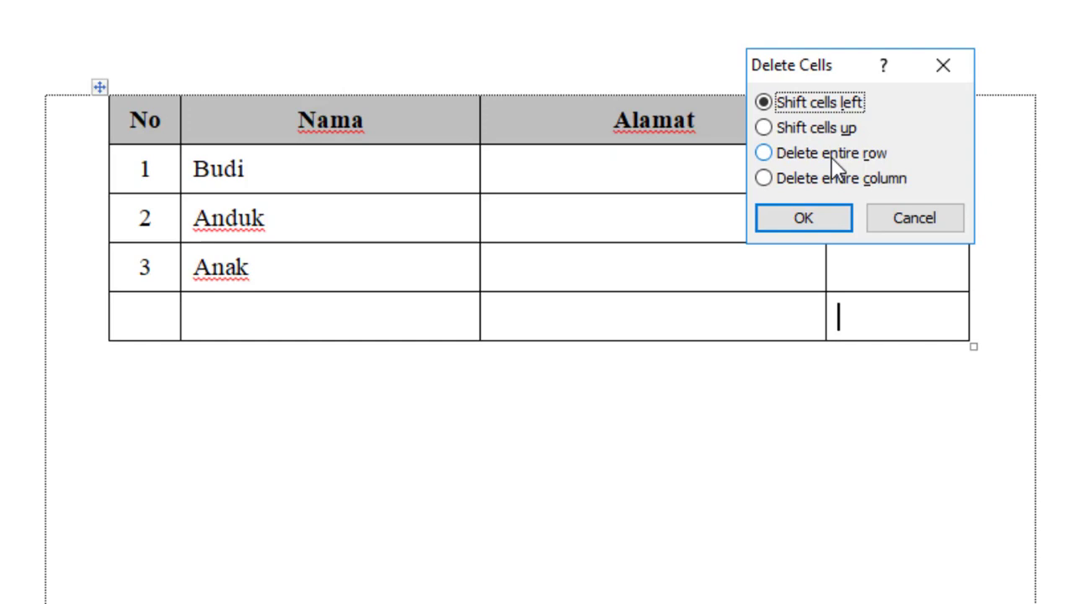
click(830, 156)
click(793, 220)
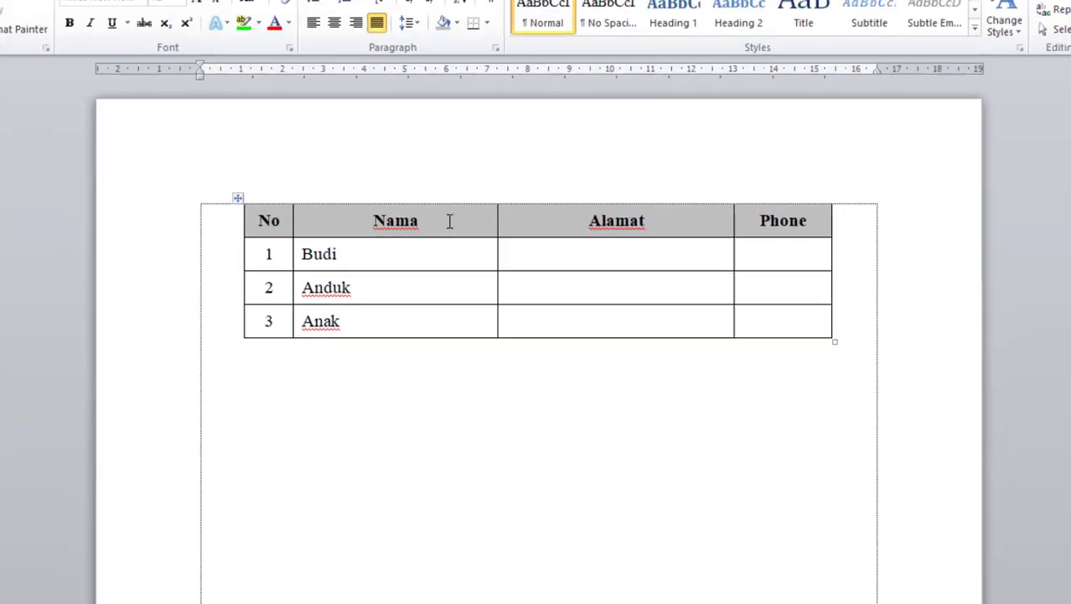
Preview the plain and built-in table styles on the table without applying any of them
click(408, 119)
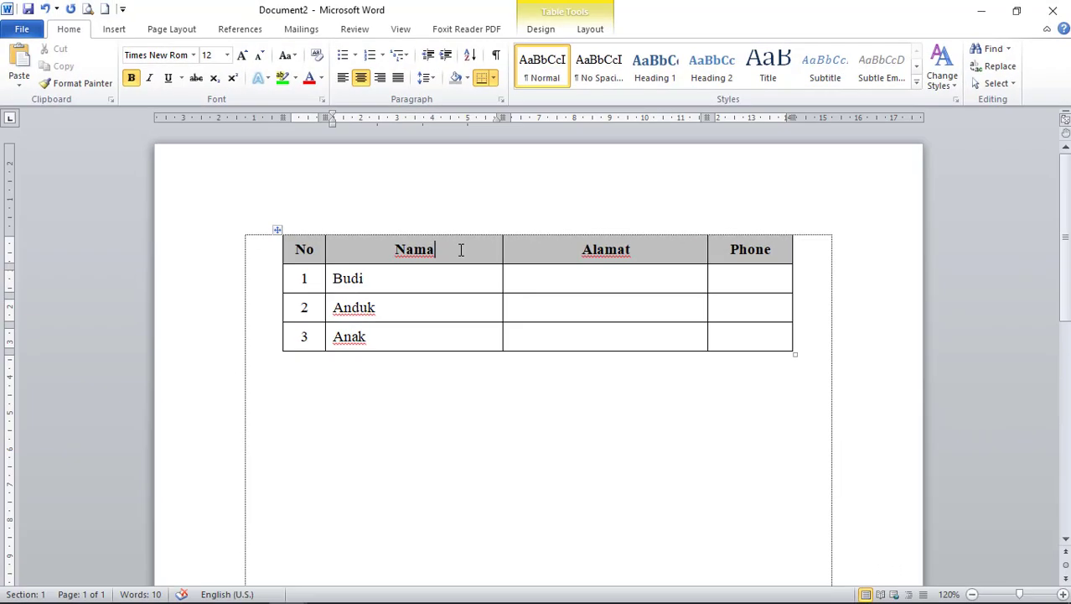
click(114, 30)
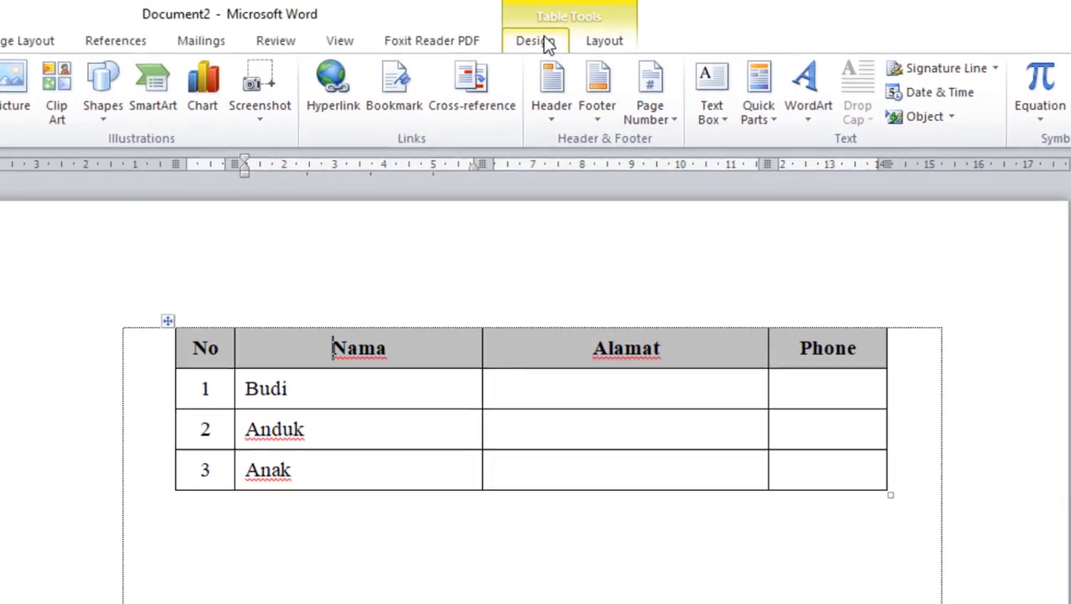
click(541, 30)
click(590, 29)
click(537, 48)
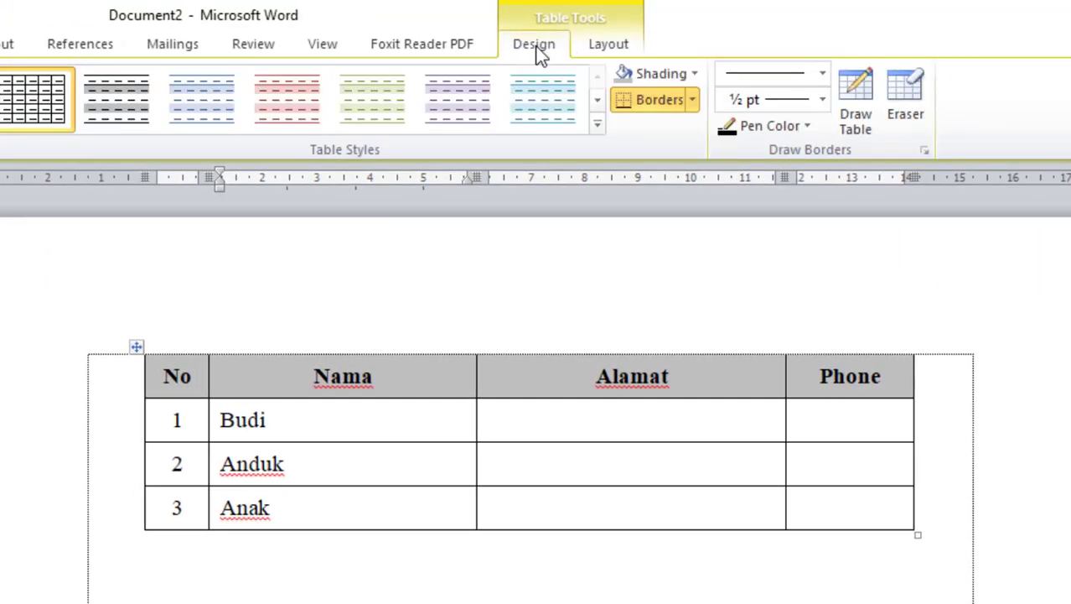
click(597, 123)
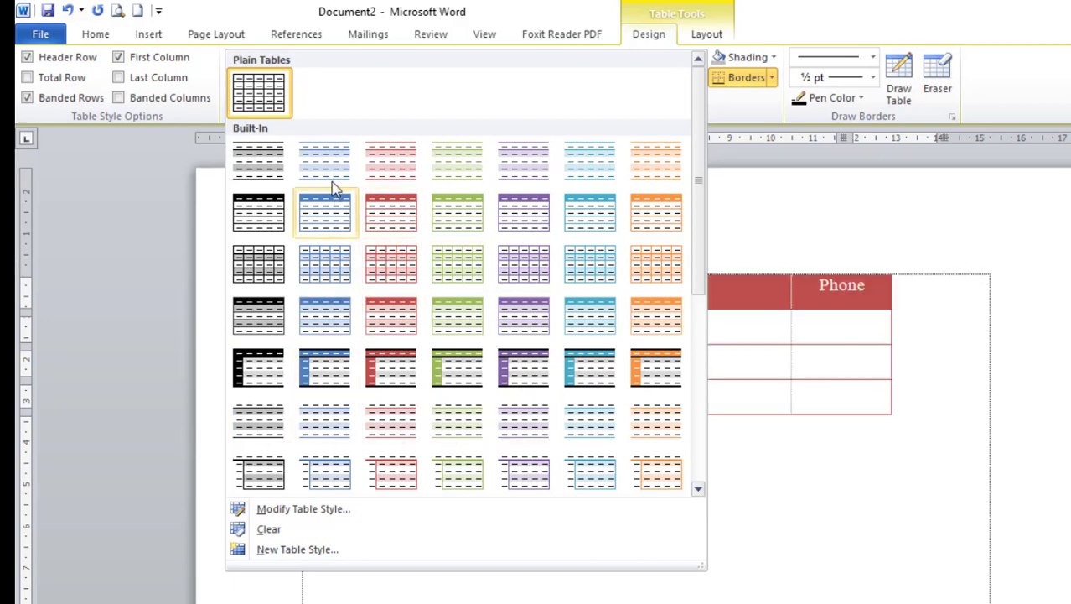
drag(700, 155, 689, 410)
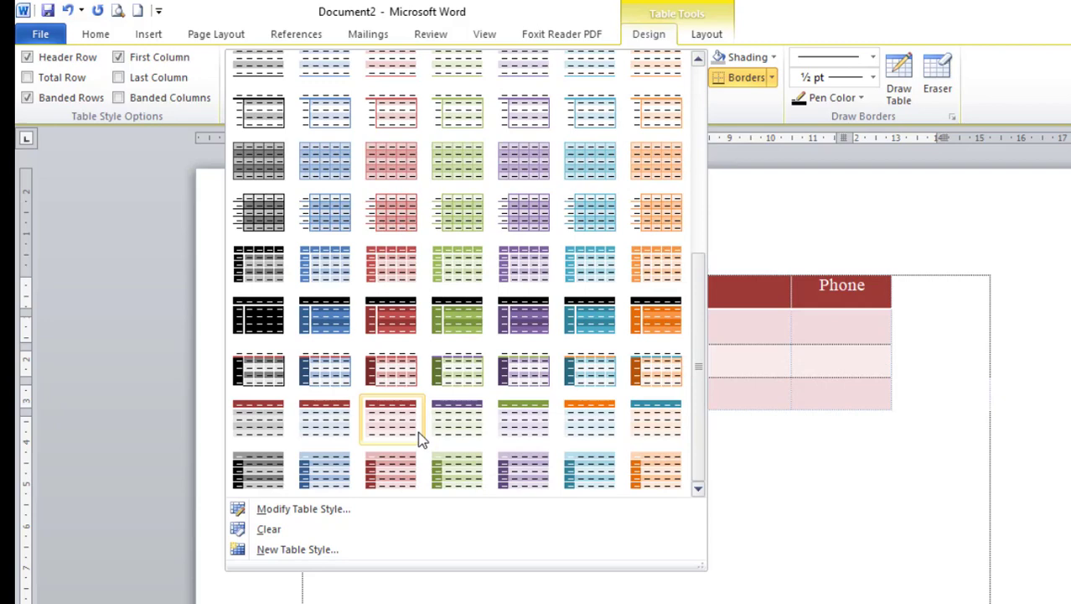
click(816, 528)
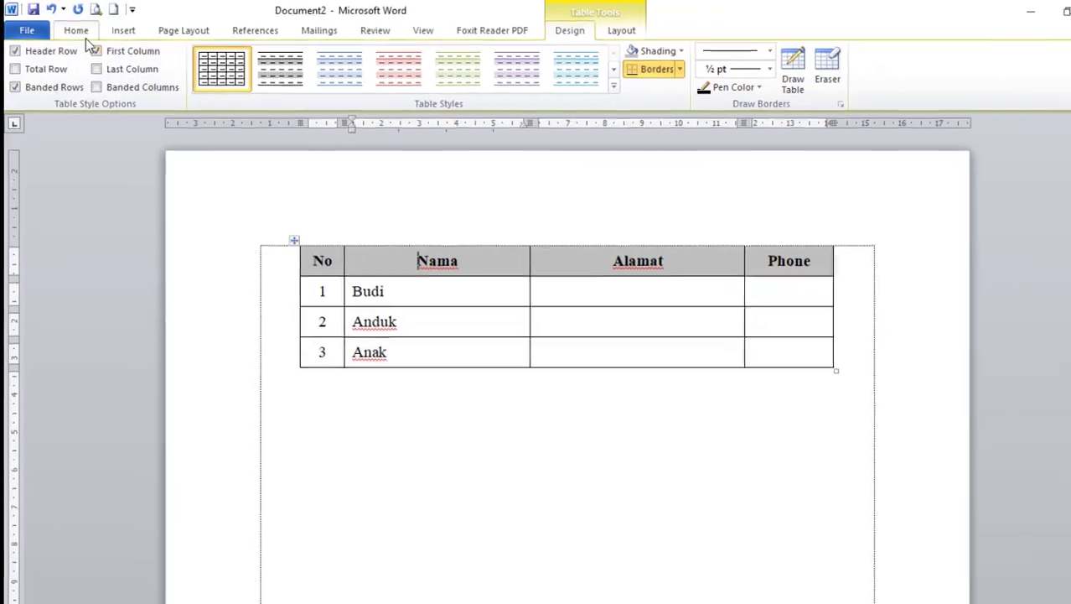
click(95, 34)
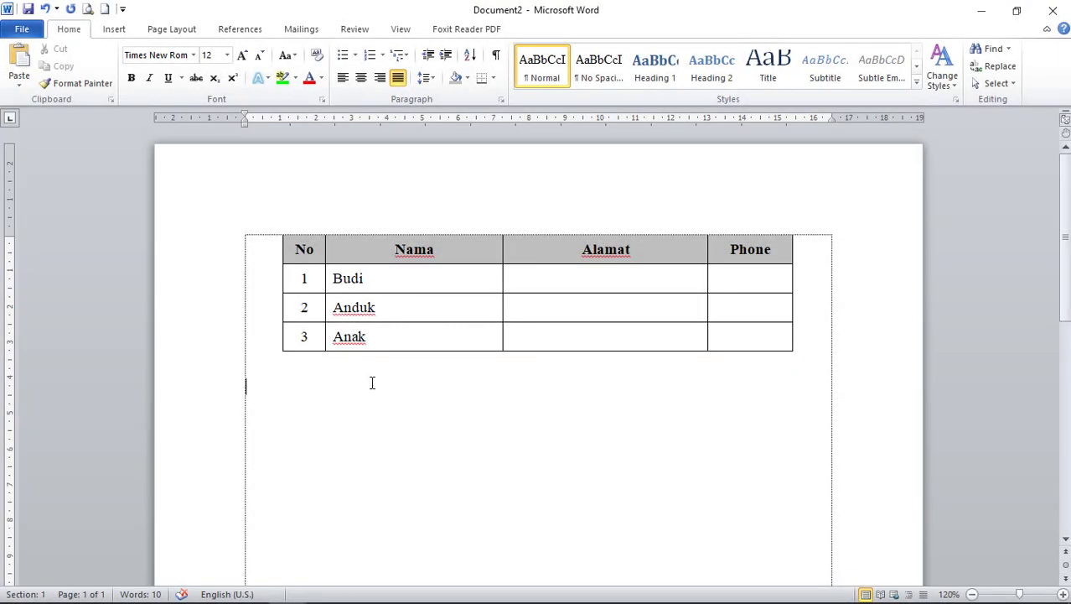
Examine the shapes, built-in equations and symbols available for insertion
click(114, 30)
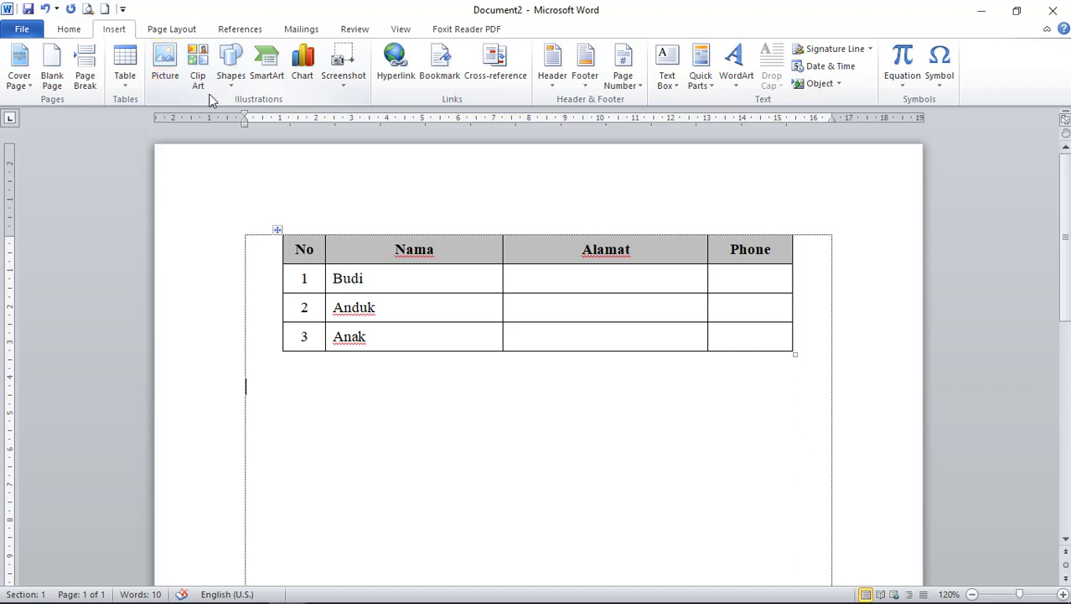
click(235, 86)
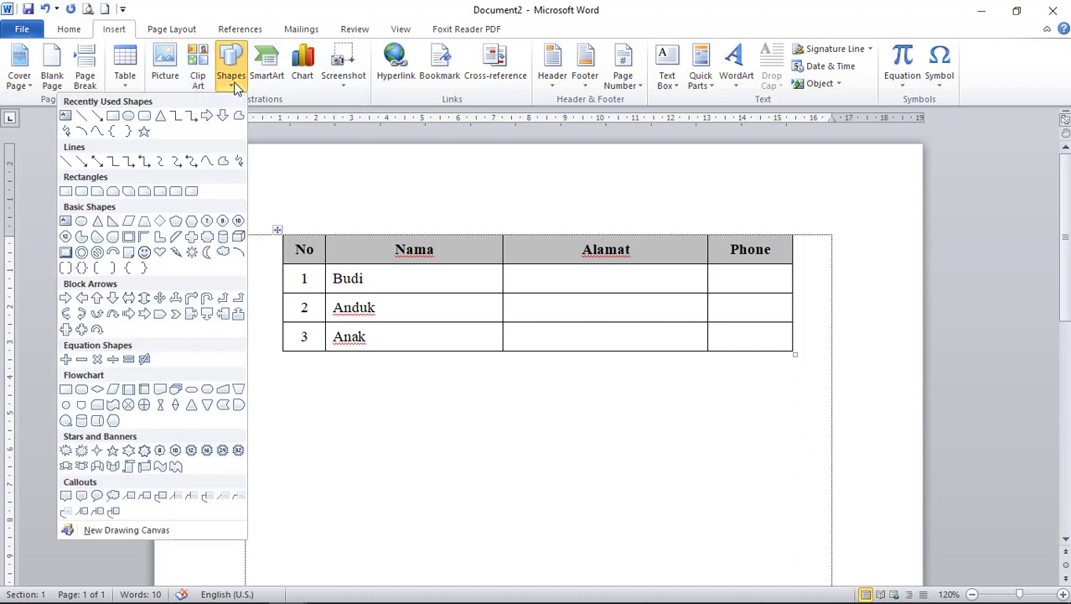
click(305, 92)
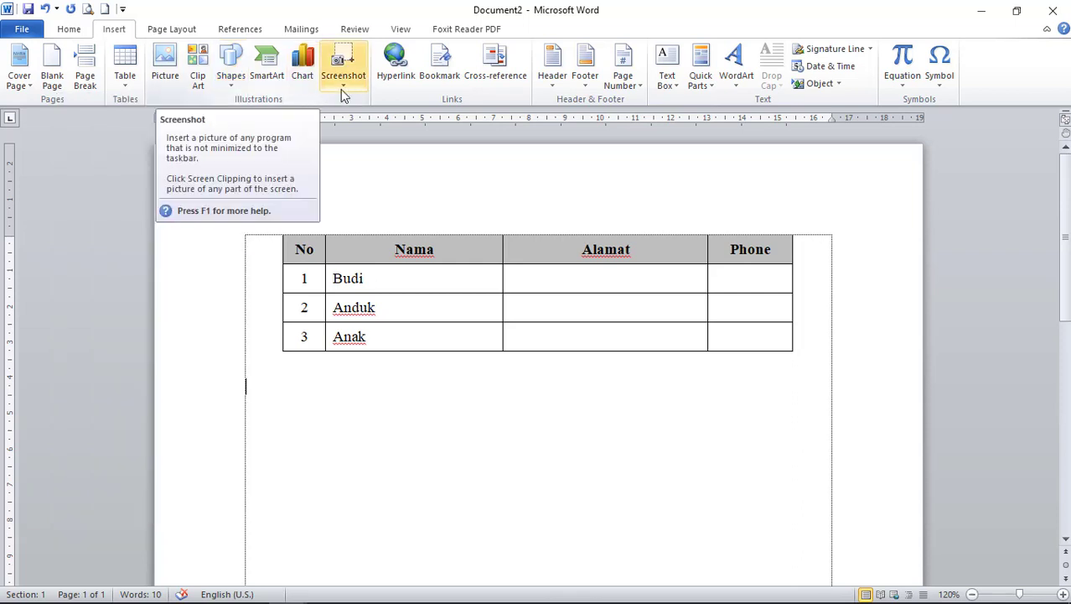
click(903, 83)
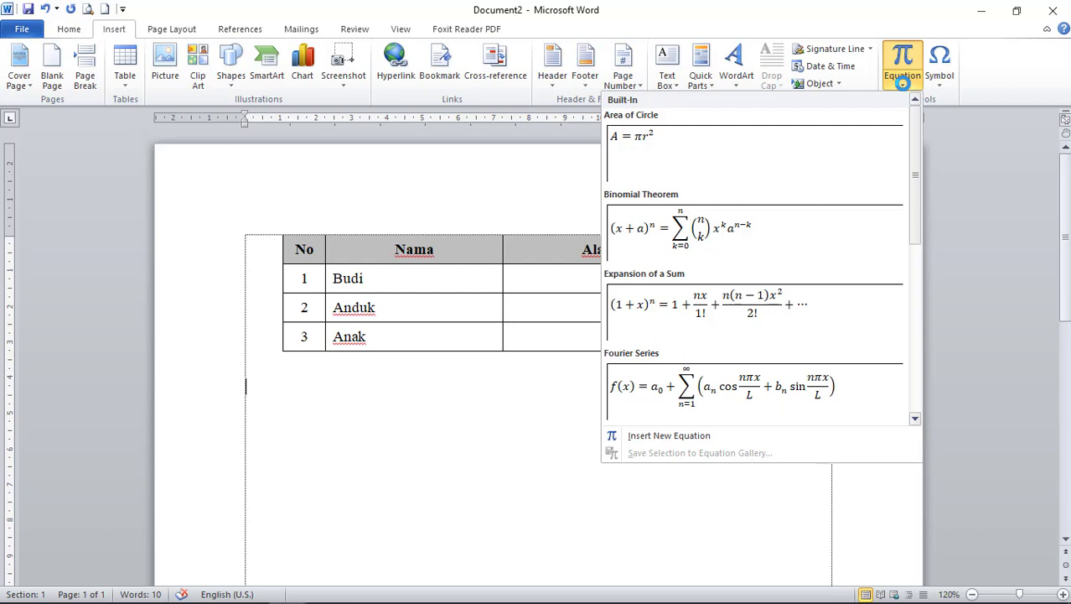
click(957, 95)
click(942, 88)
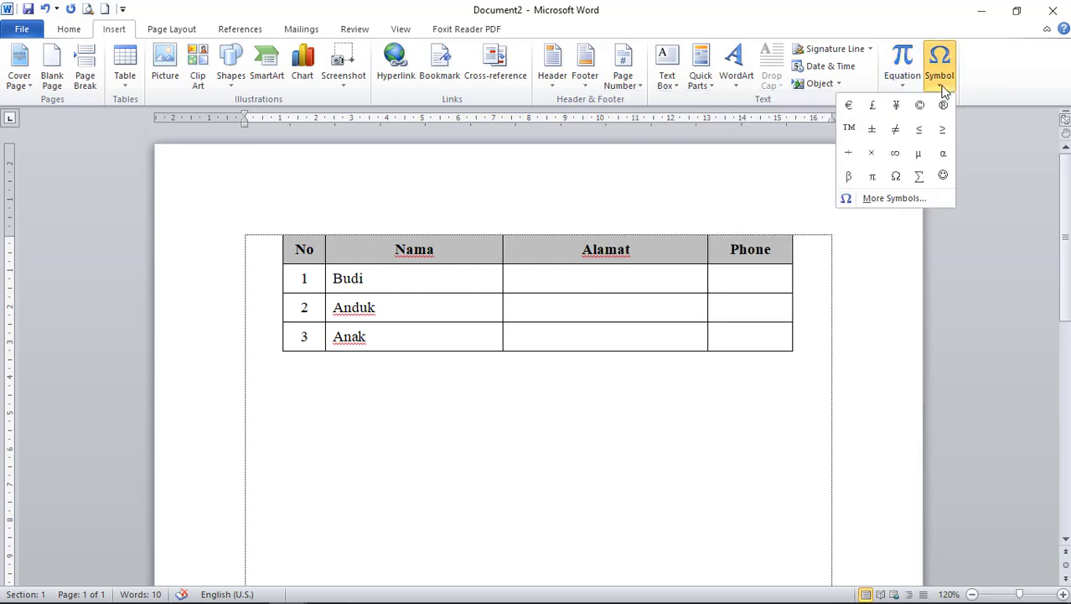
click(1003, 75)
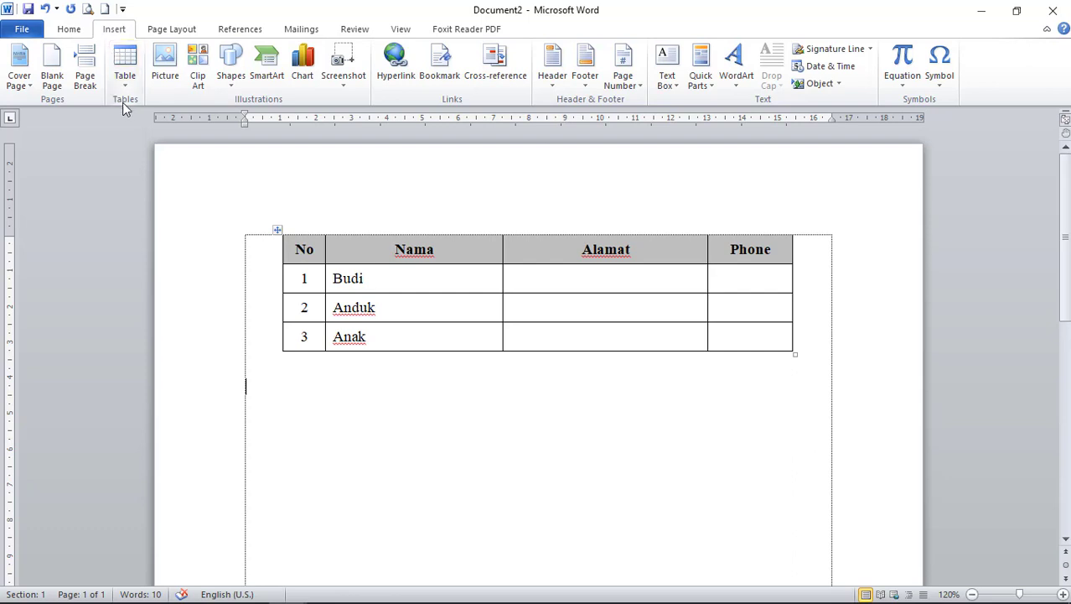
Insert the picture "caping" from the Pictures folder on the line below the table
click(171, 74)
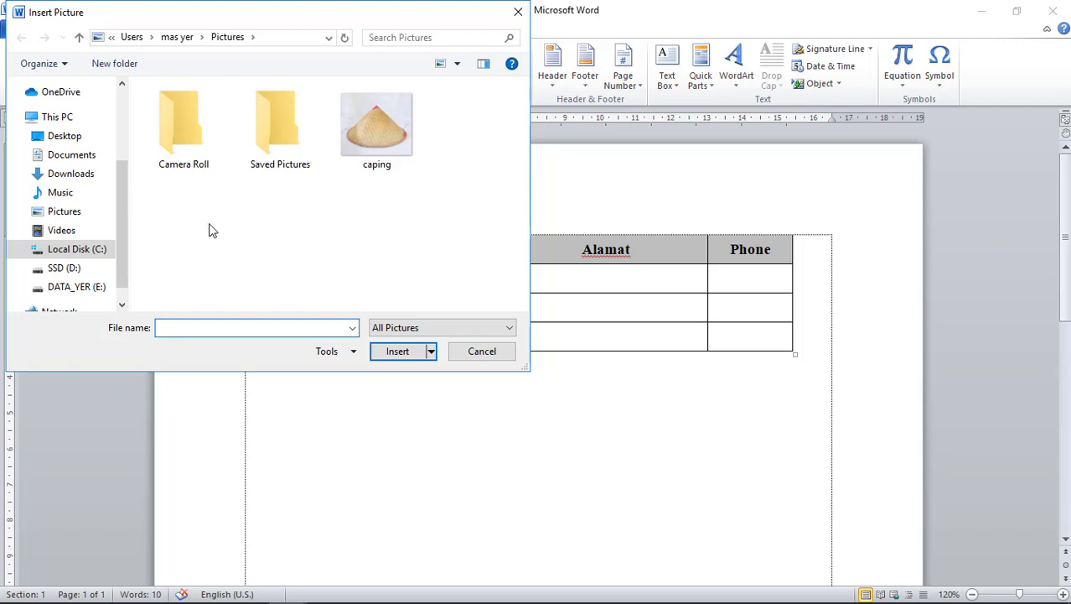
click(392, 134)
click(394, 351)
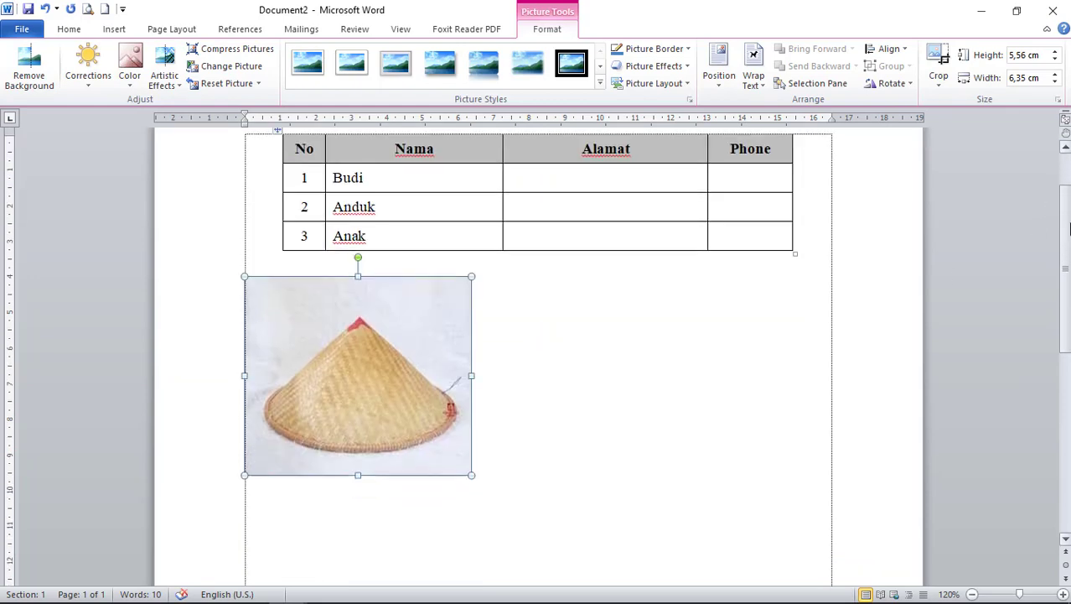
drag(1063, 208, 1070, 245)
click(583, 304)
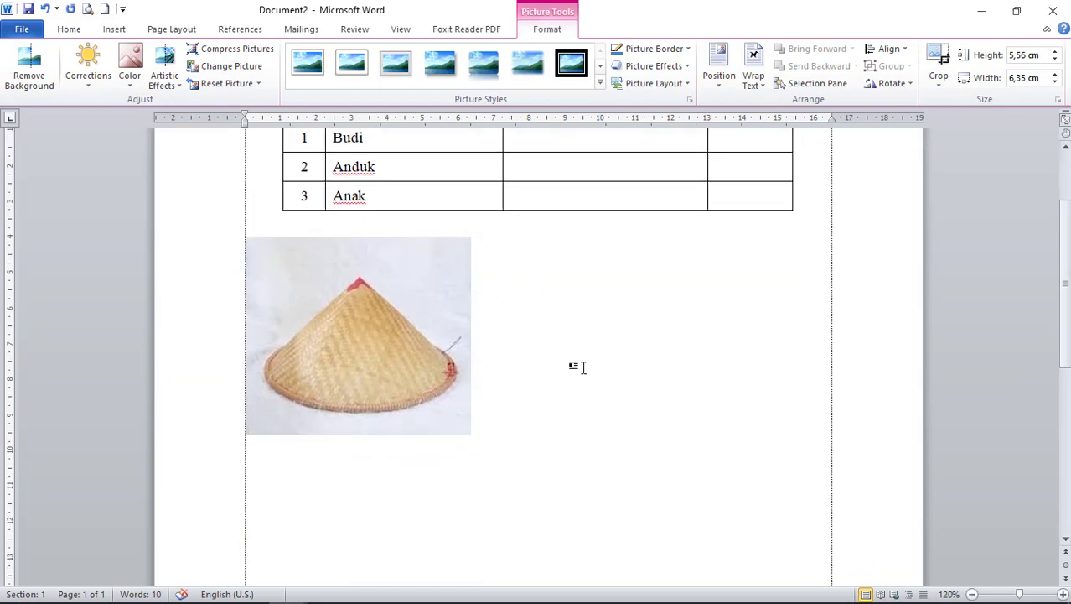
Examine the picture styles and text wrapping options offered for the inserted hat picture
click(350, 317)
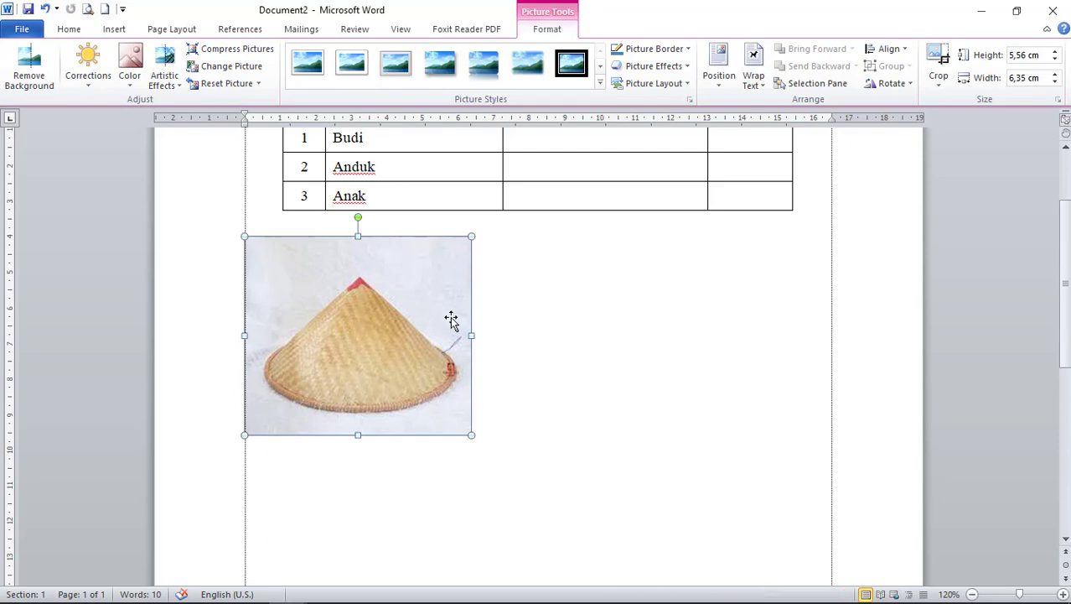
click(558, 328)
double_click(382, 311)
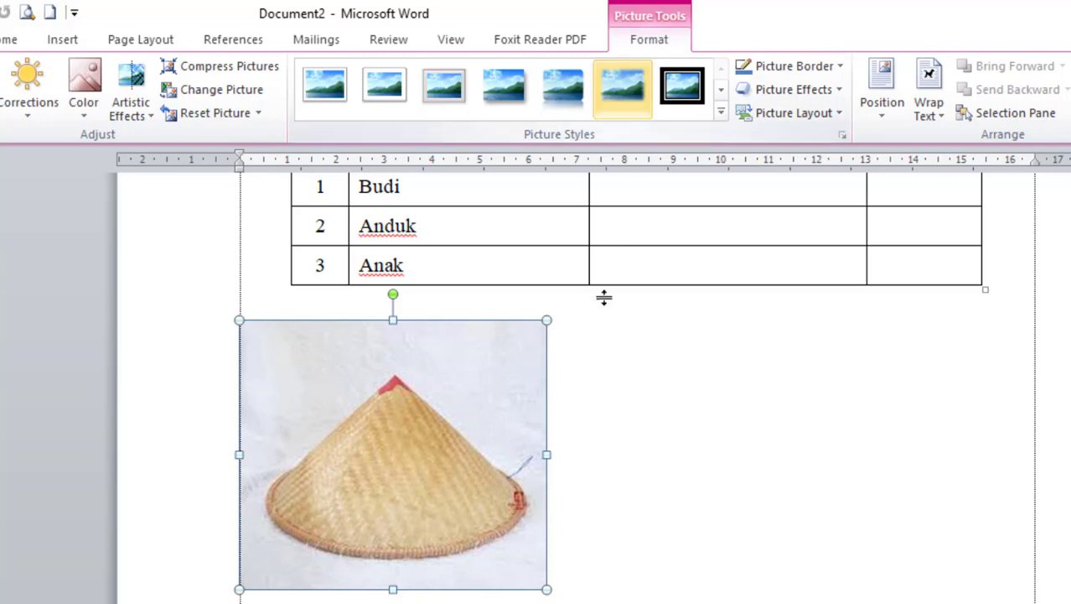
click(574, 497)
click(394, 459)
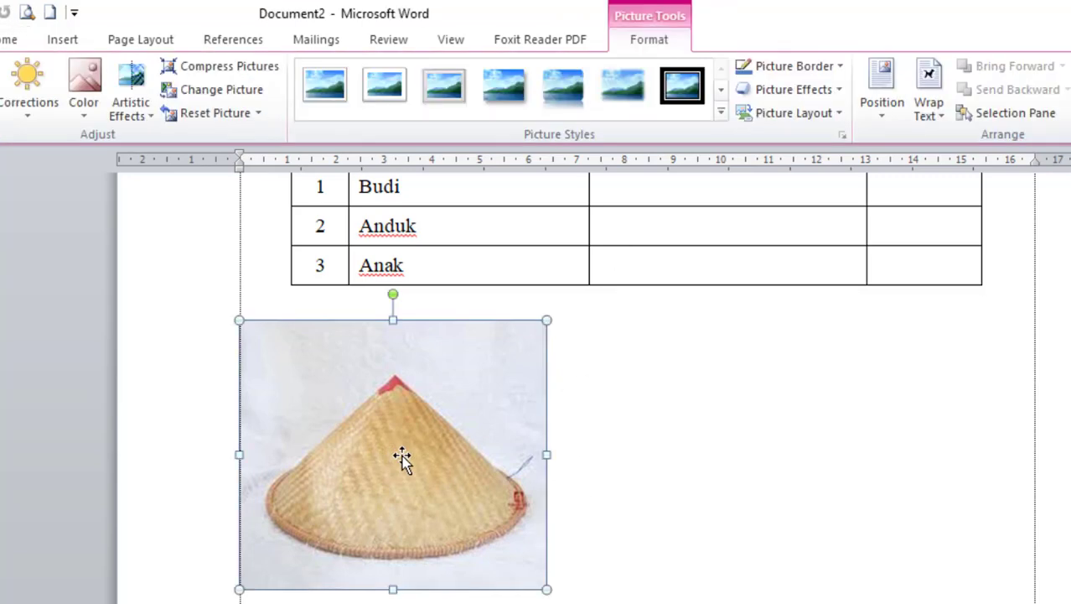
click(665, 444)
drag(731, 438, 579, 465)
click(944, 115)
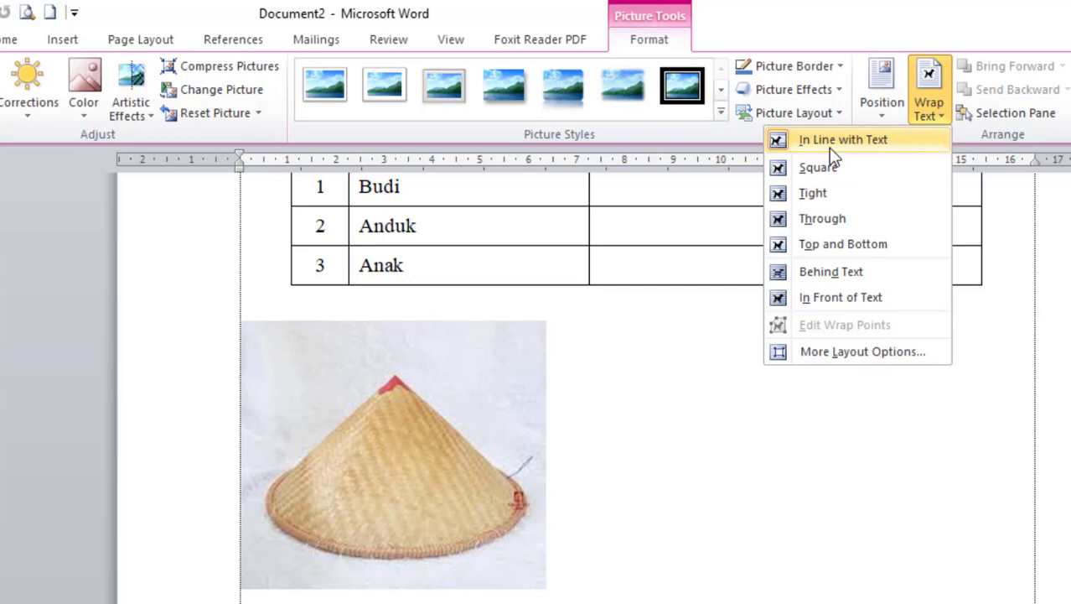
click(559, 518)
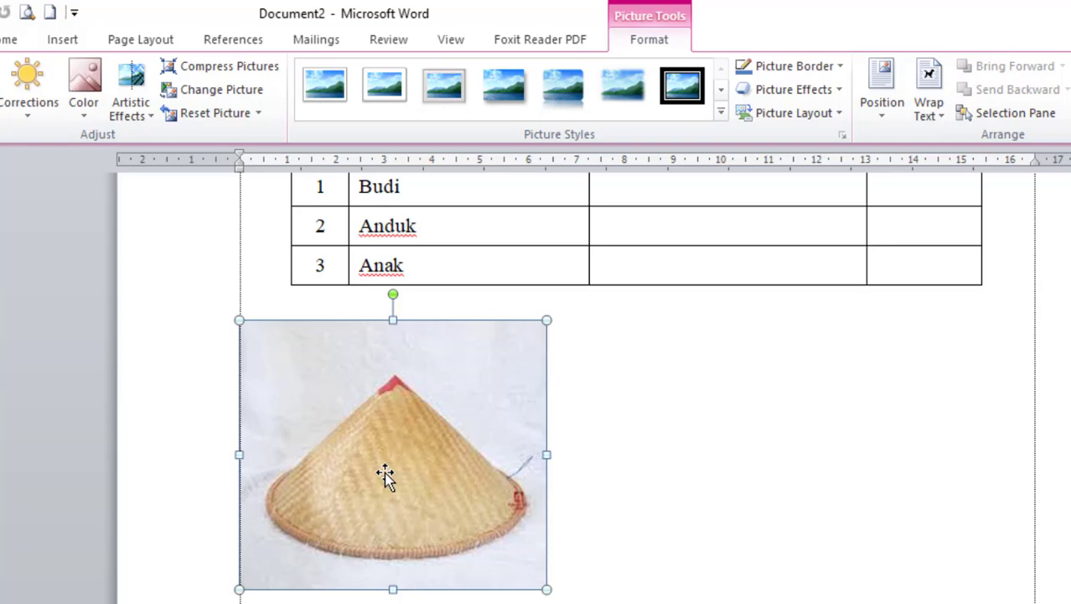
Add an indented, justified paragraph below the picture starting "Ini adalah cara bagaimana menyisipkan objek, misalnya objek tabel dan gambar", with "caption" in italics
click(625, 553)
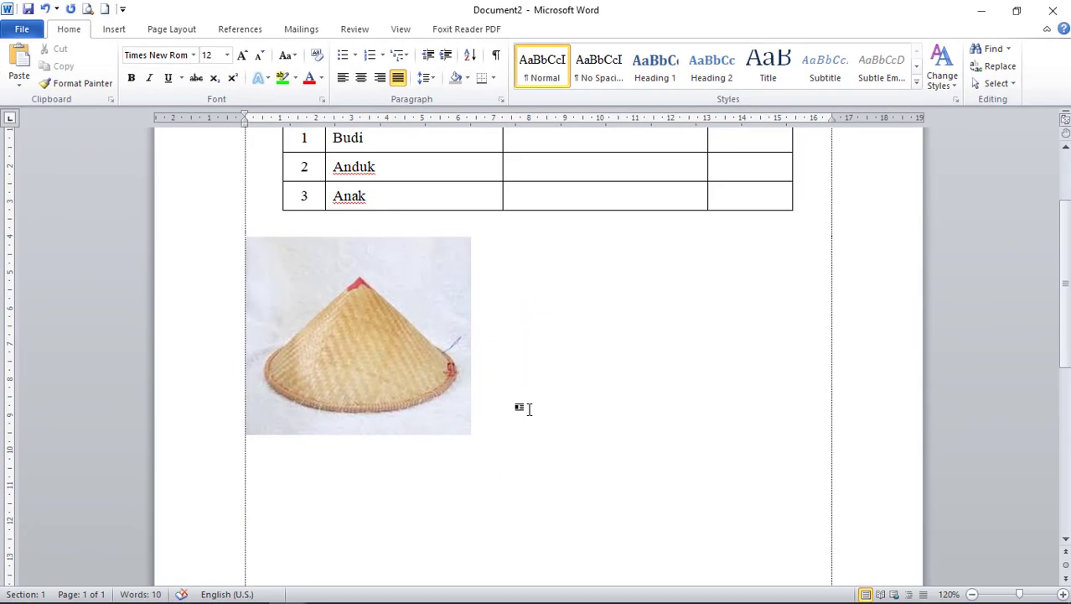
text(Ini adalah cara bagaimana menyisipkan objek, misalnya objek tabel dan gambar. Setelah itu kita format atau kita atur objek-objek yang telah kita sisipkan tersebut. Setelah itu kita beri nama dari objek-objek tersebut melalui caption. Hal ini akan berguna ketika kita menulis karya ilmiah seperti Tugas Akhir, Skripsi, Thesis, Desertasi atau tulisan-tulisan ilmiah lainnya.)
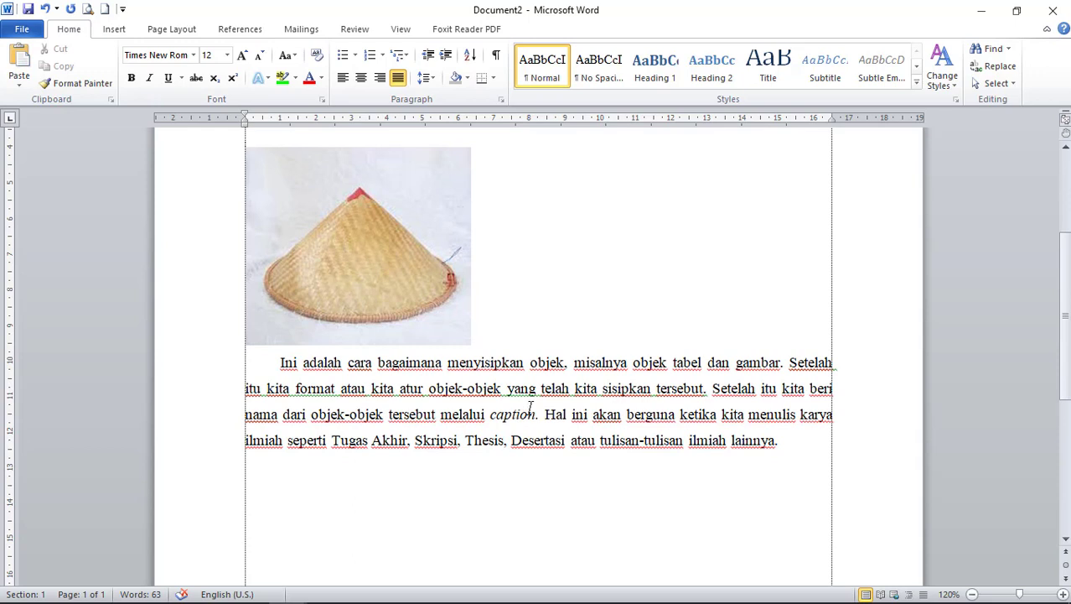
mouse_move(557, 602)
scroll(501, 359, up, 2)
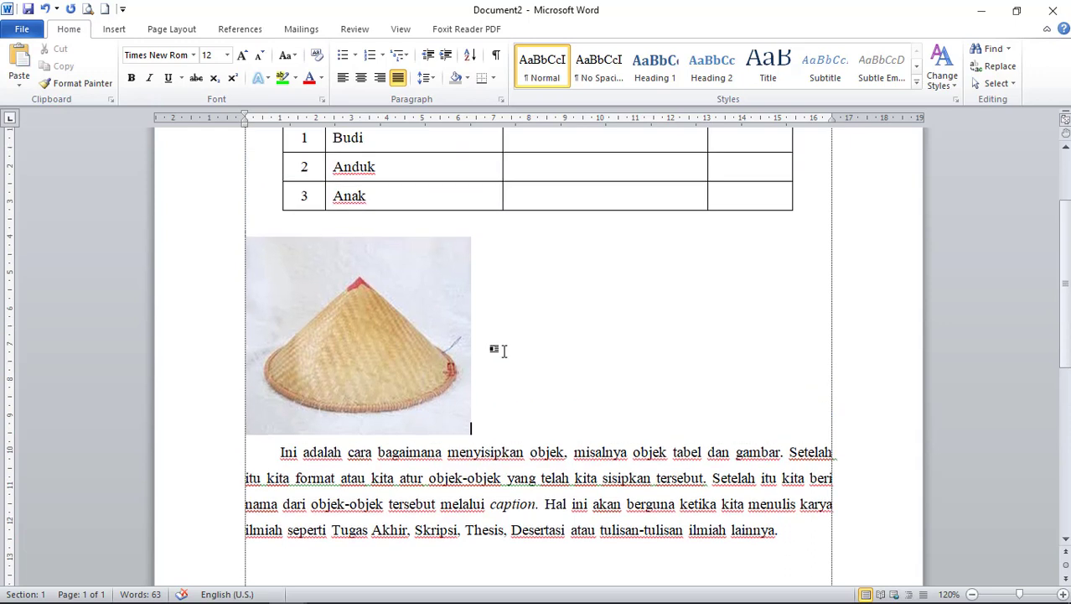
Check which text wrapping option the picture above the new paragraph uses, leaving it unchanged
click(437, 306)
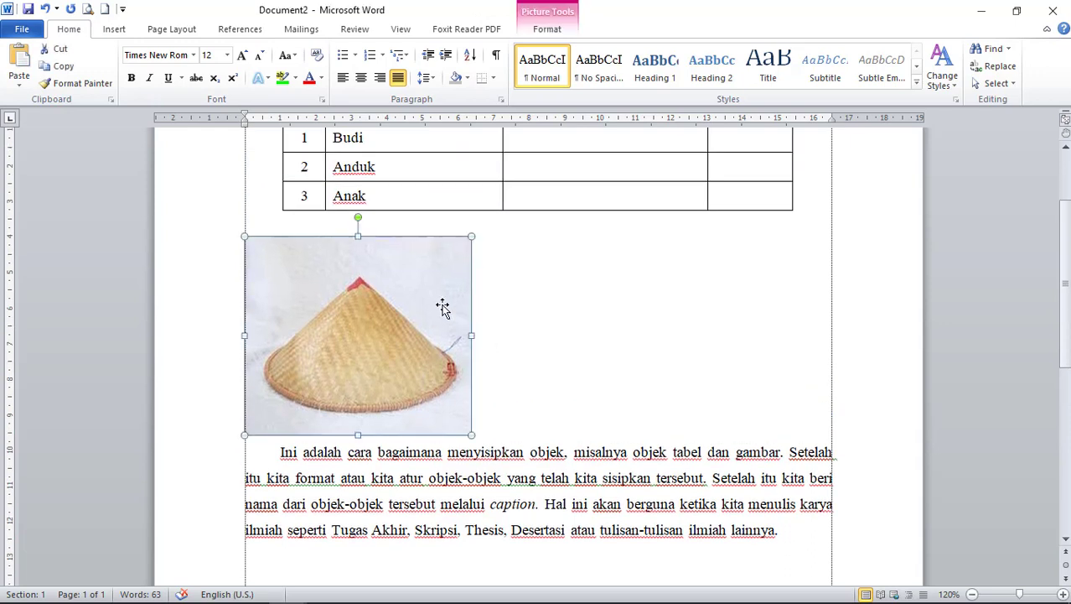
click(553, 28)
click(754, 83)
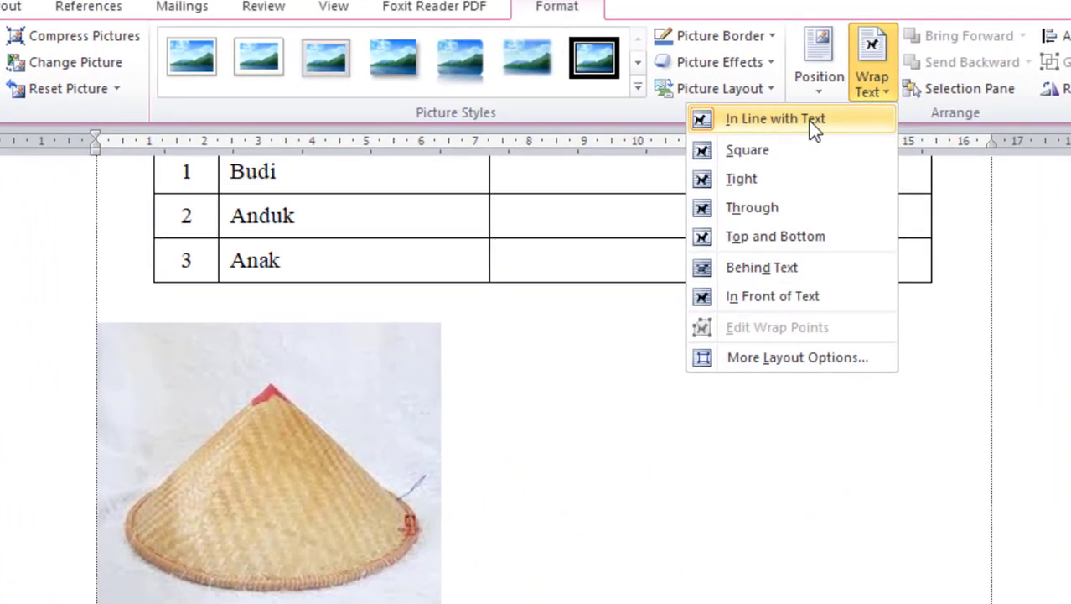
click(335, 411)
click(612, 466)
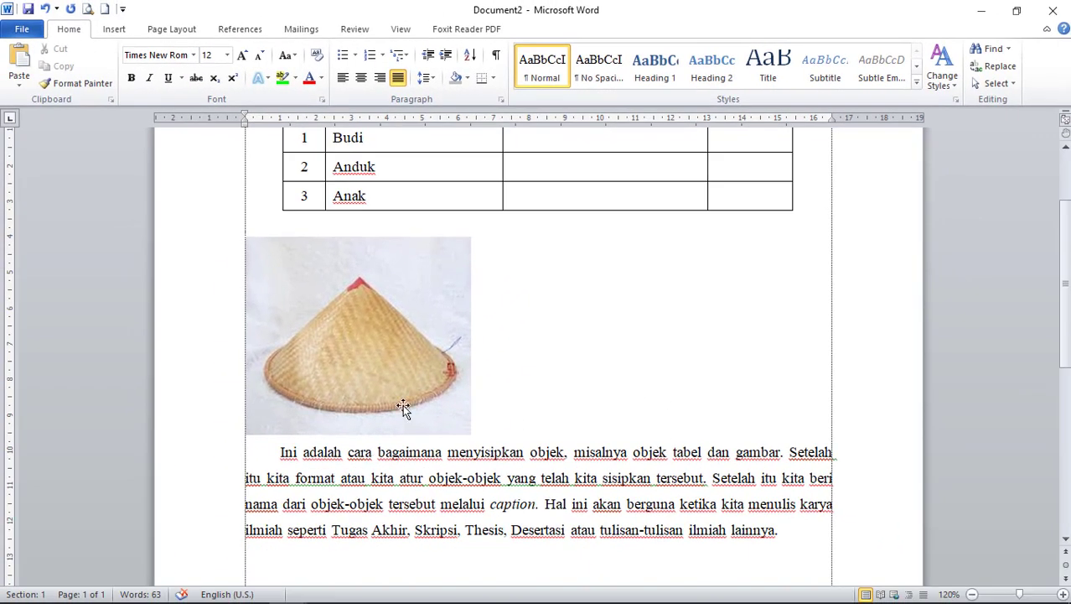
Try centred, right and left alignment on the hat picture, and return its line to justified alignment
click(427, 313)
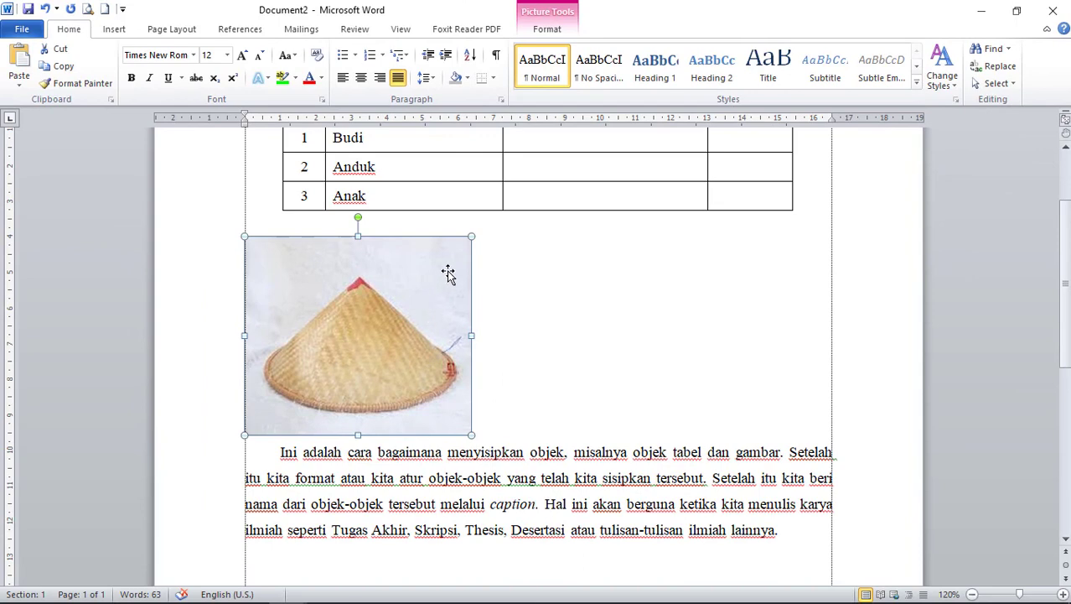
click(359, 82)
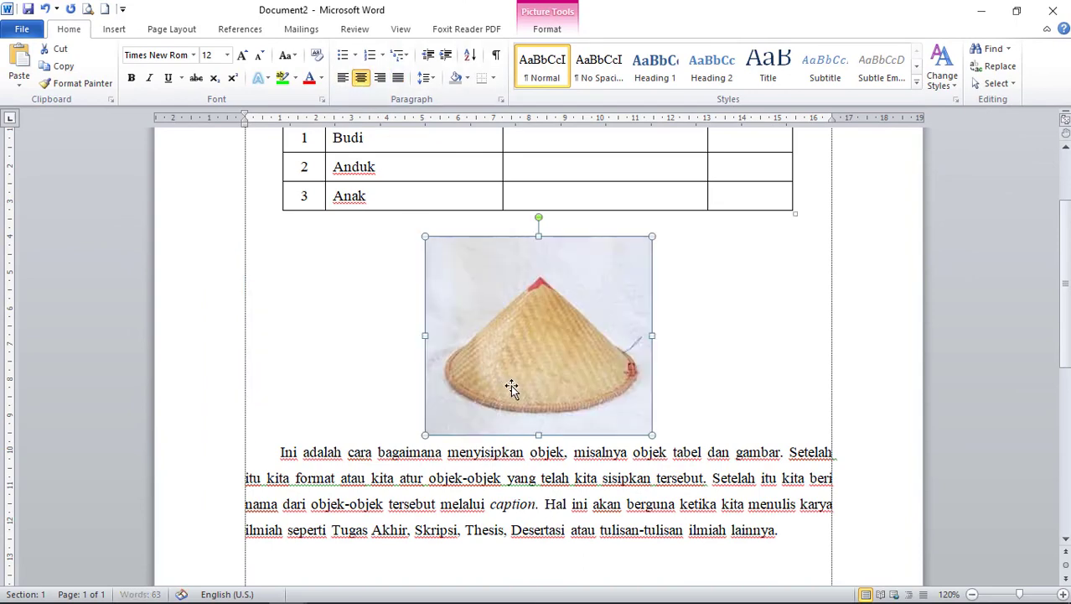
click(379, 77)
click(342, 79)
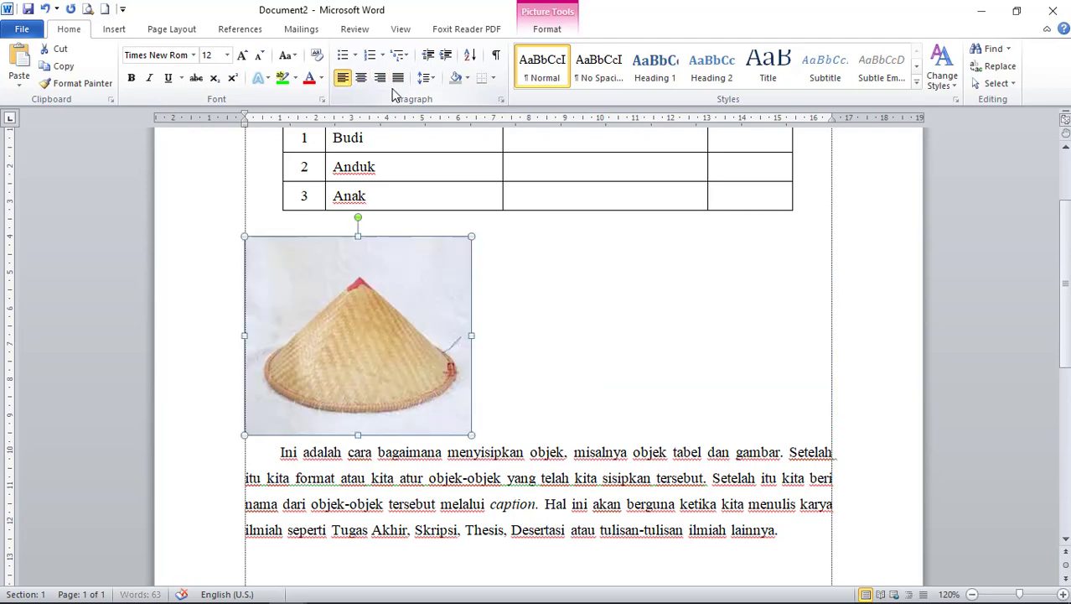
click(398, 78)
click(529, 379)
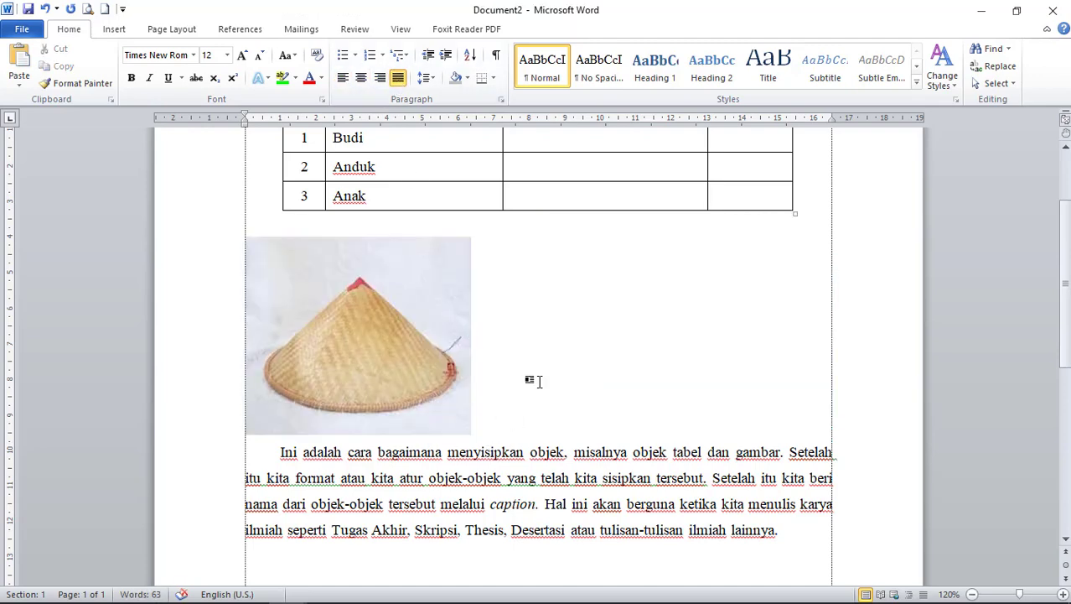
Cut the hat picture and paste it into the paragraph's first line, just before the word "objek"
click(413, 359)
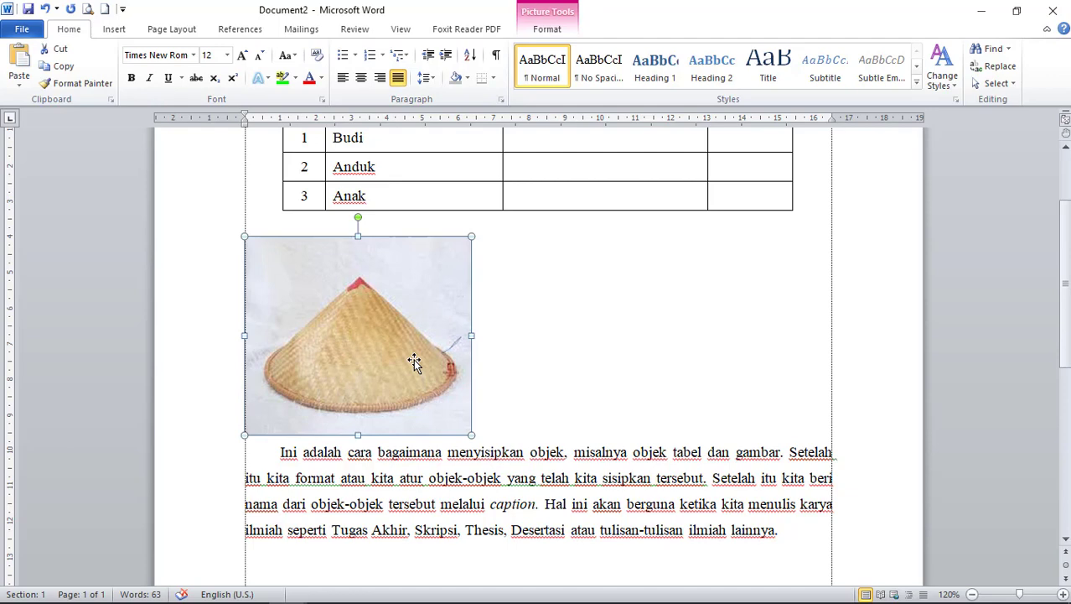
right_click(413, 360)
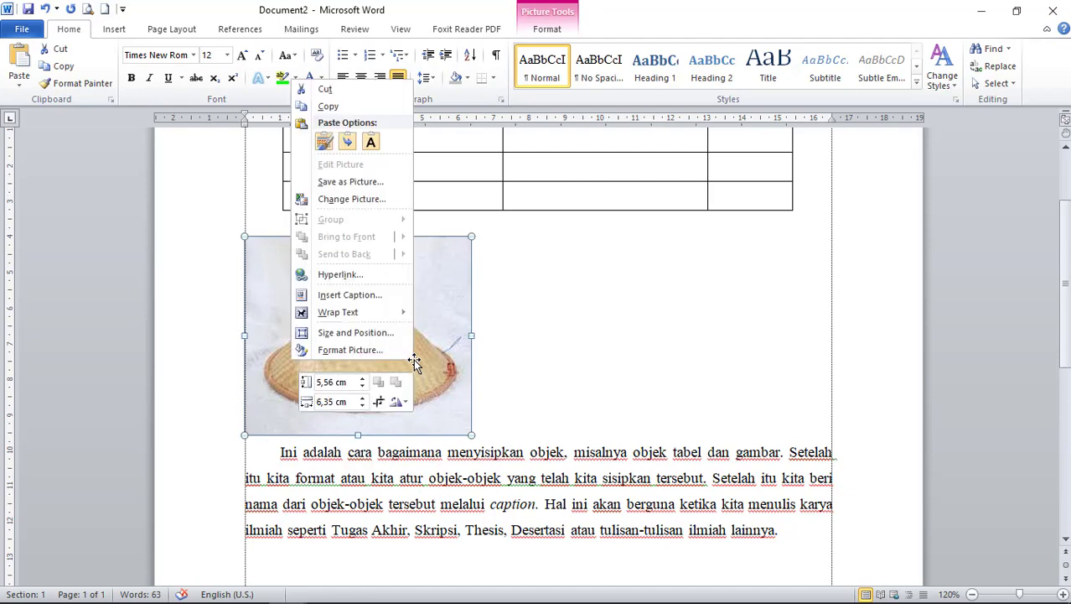
click(348, 92)
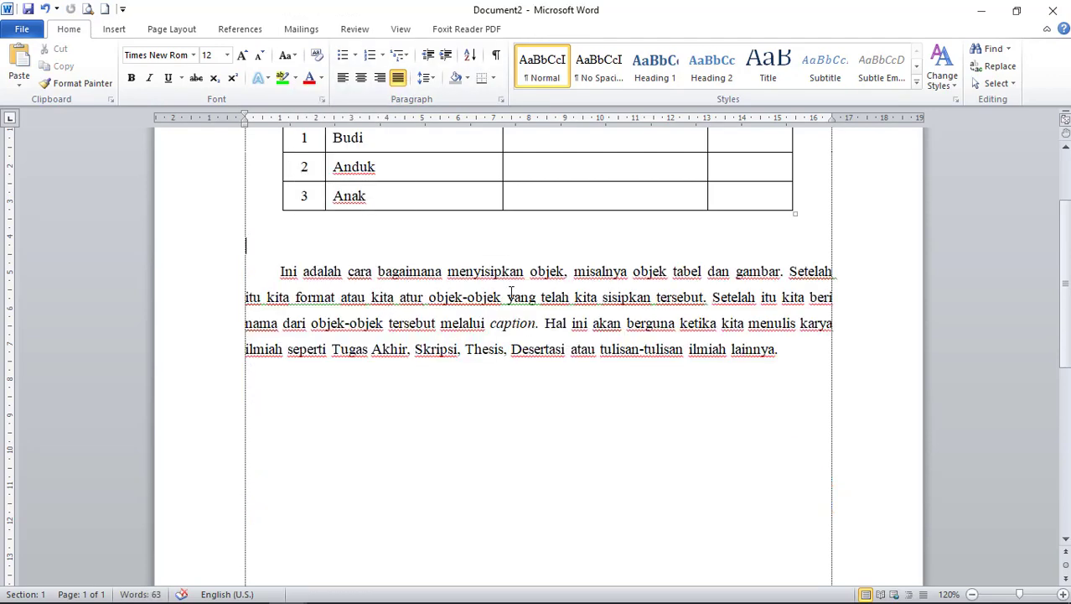
click(530, 272)
right_click(531, 271)
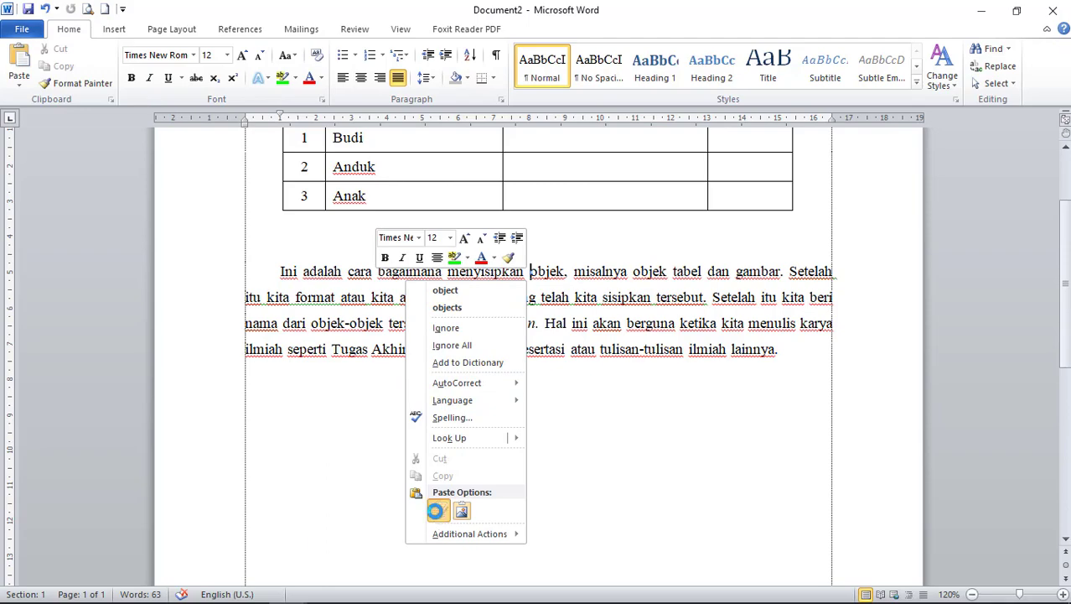
click(438, 511)
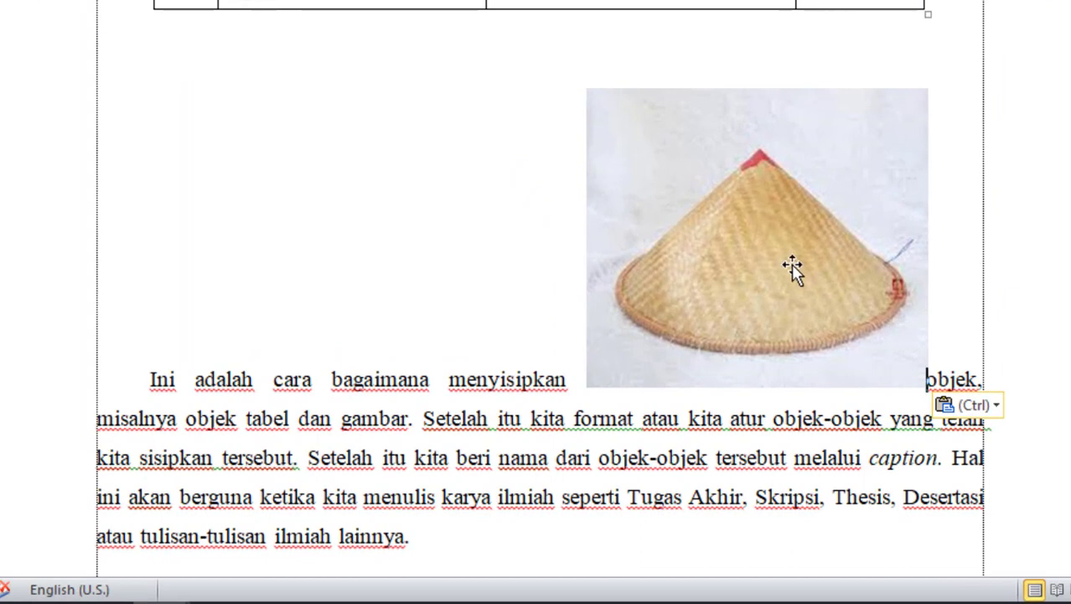
Check the text wrapping options of the picture pasted inside the paragraph
click(724, 359)
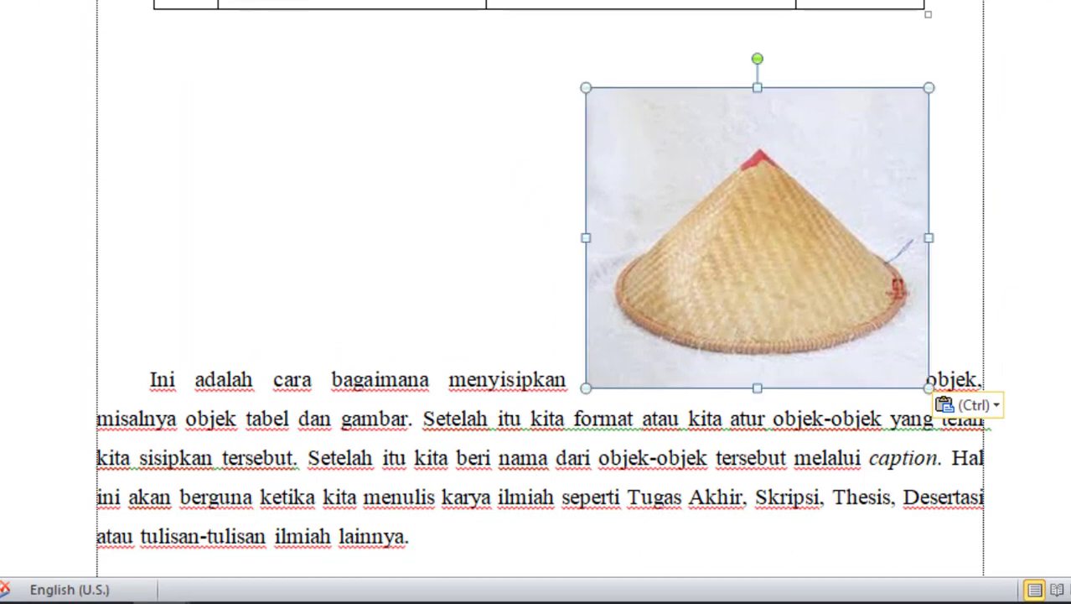
click(702, 0)
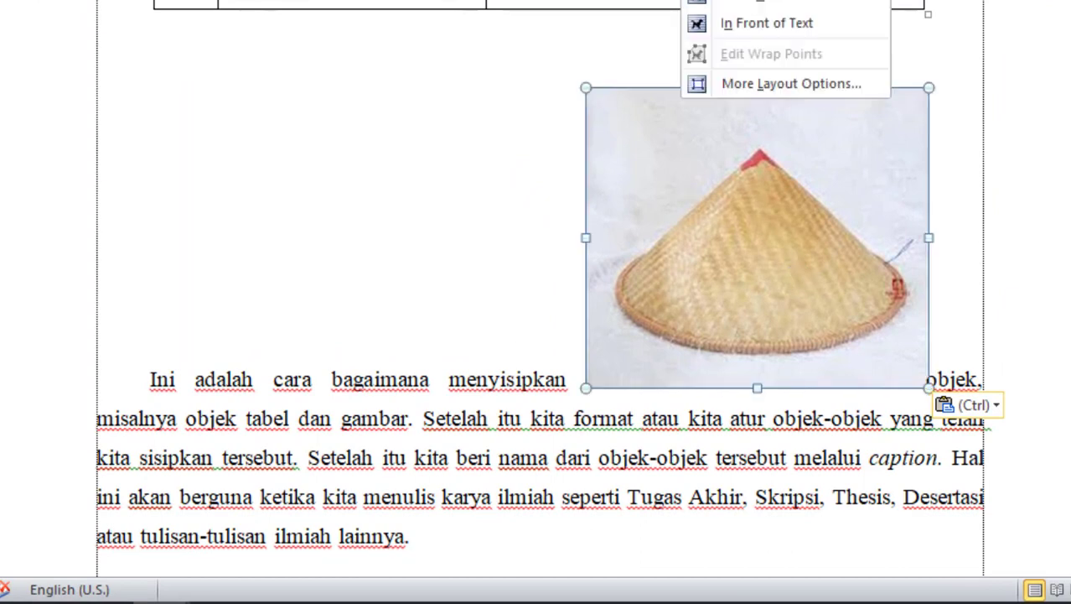
click(954, 166)
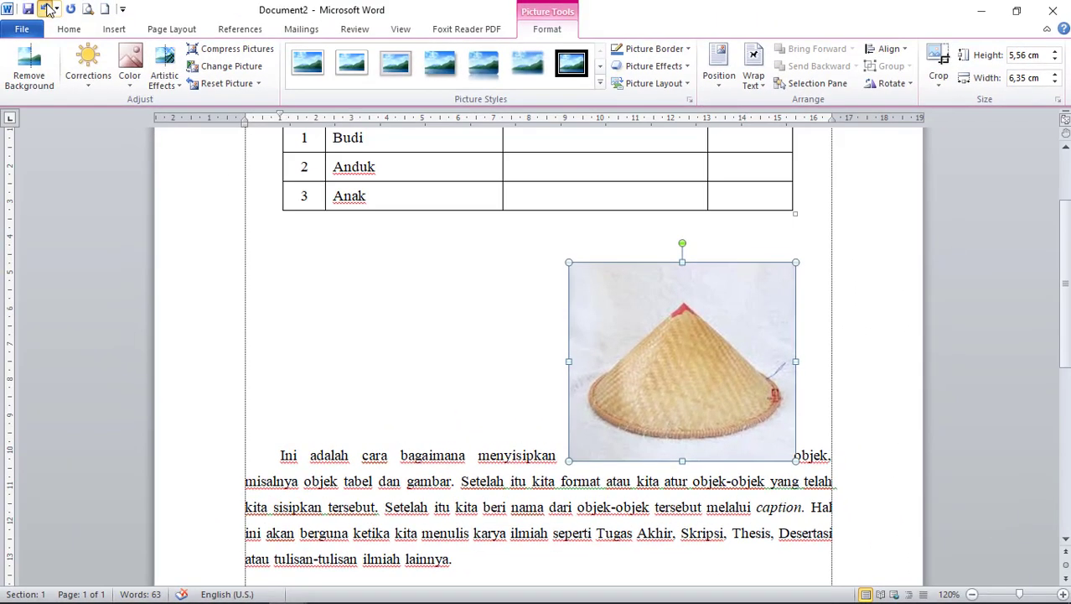
Undo the paste and the cut of the hat picture
click(47, 8)
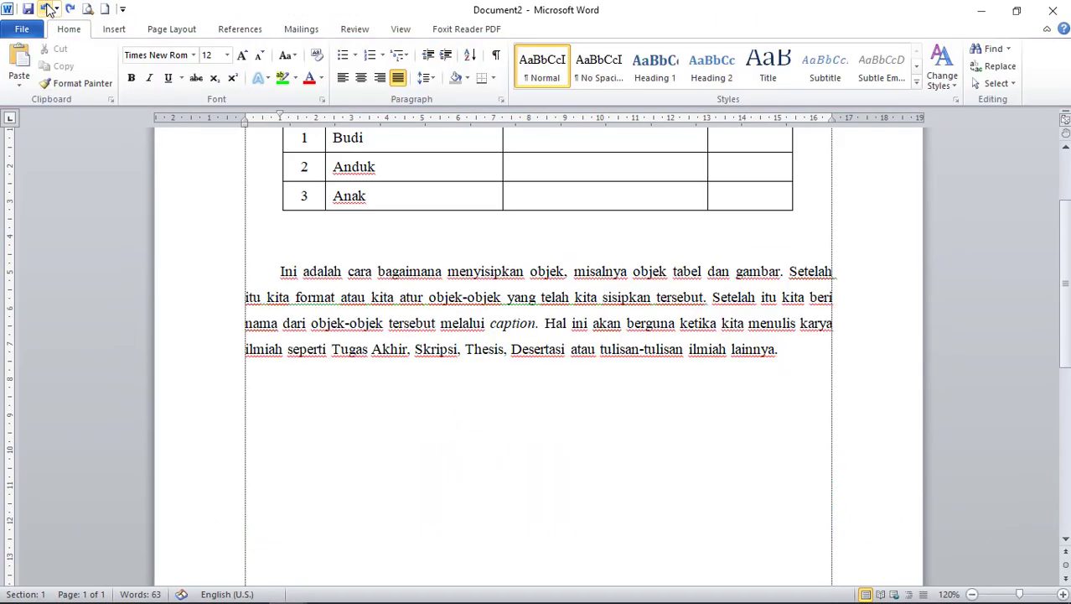
click(46, 8)
click(493, 321)
Crop all four sides of the hat picture closer to the hat, to a height of about 4.28 cm
click(383, 291)
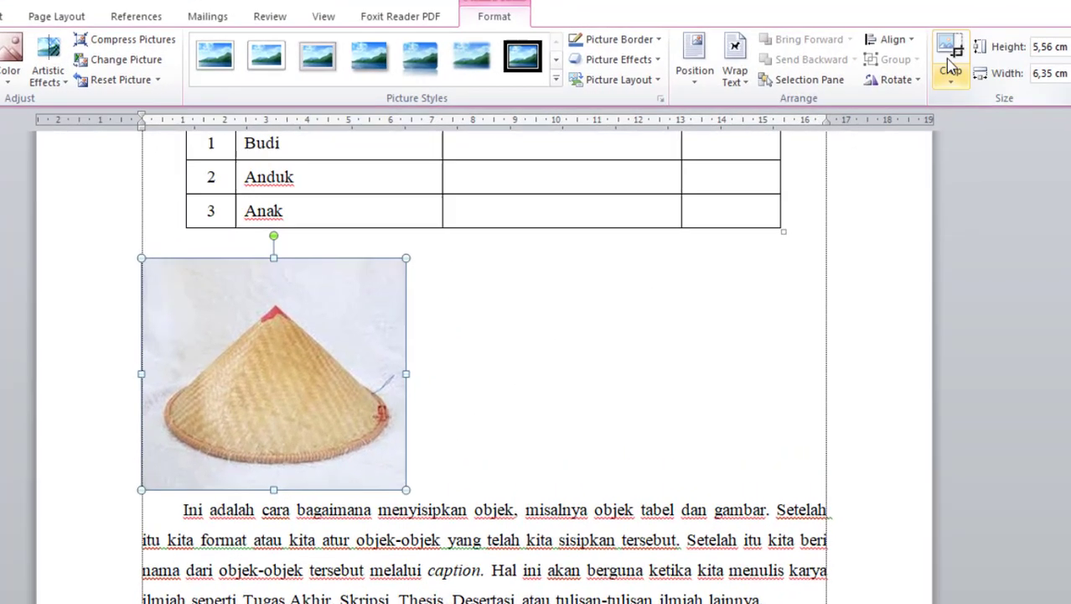
click(938, 67)
drag(210, 278, 213, 318)
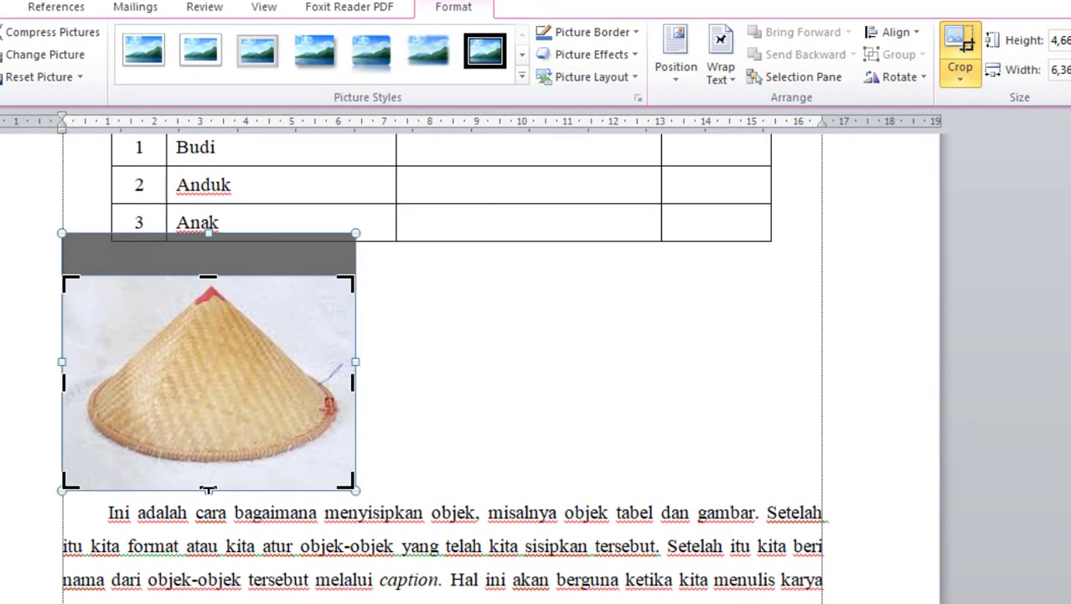
drag(208, 486, 209, 469)
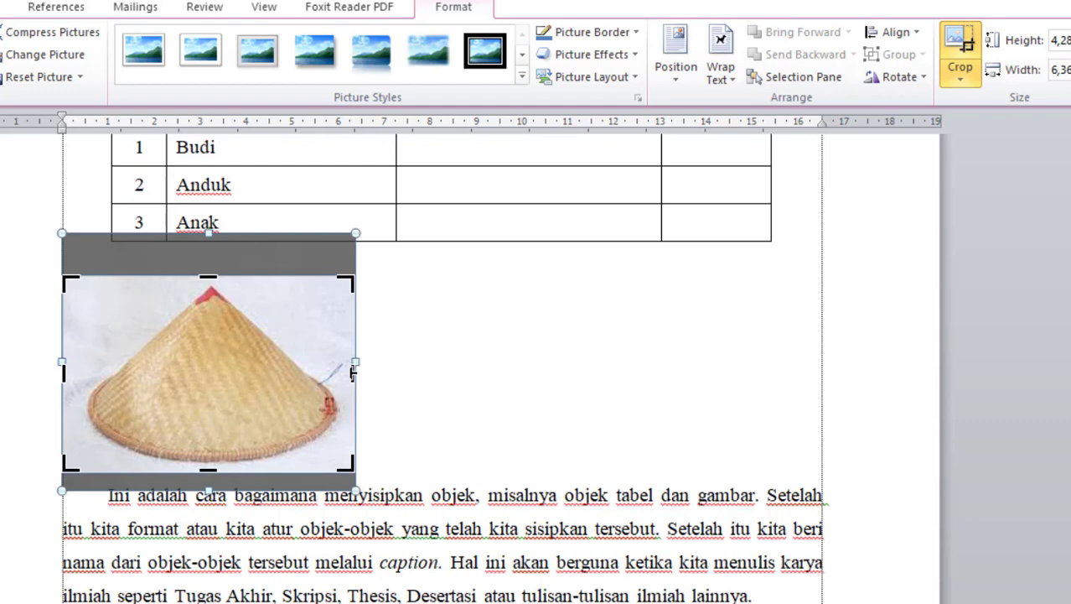
drag(353, 365, 342, 373)
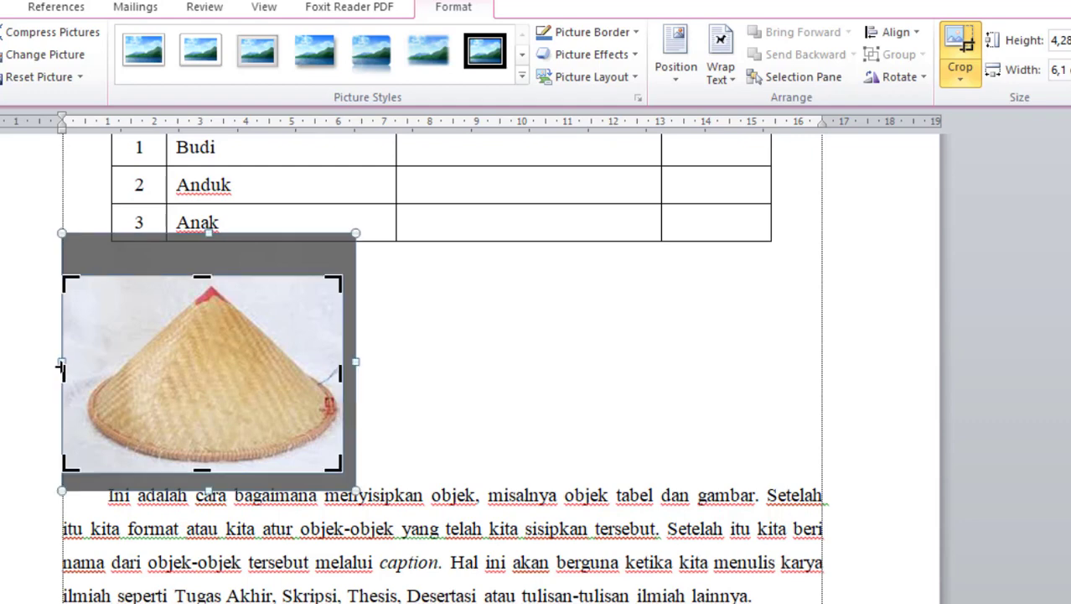
drag(62, 371, 87, 371)
click(509, 394)
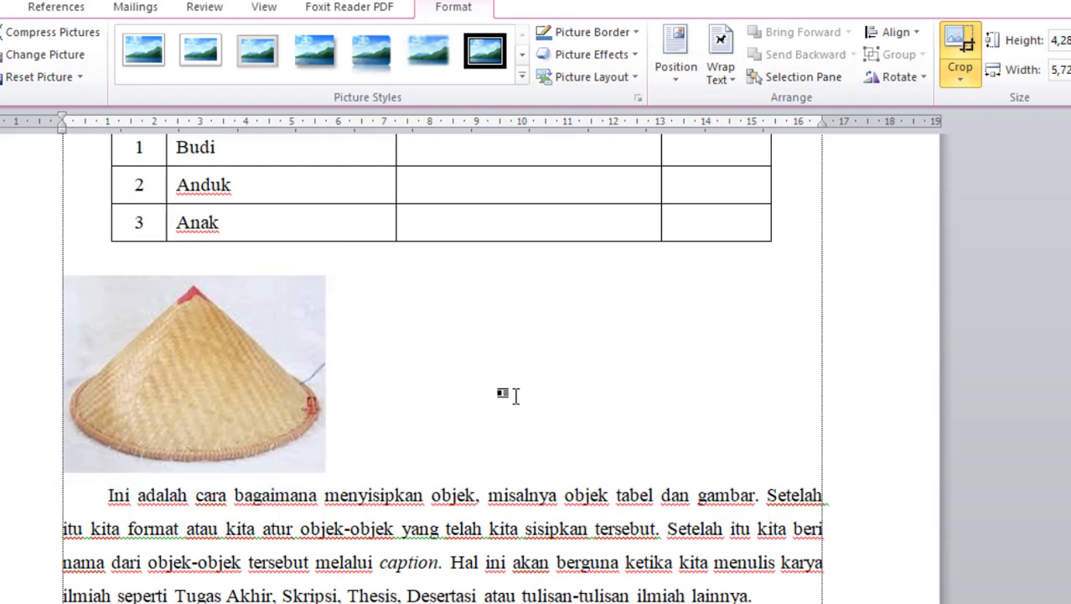
Scale the cropped hat picture down proportionally from its corner to a height of about 4.14 cm
click(284, 327)
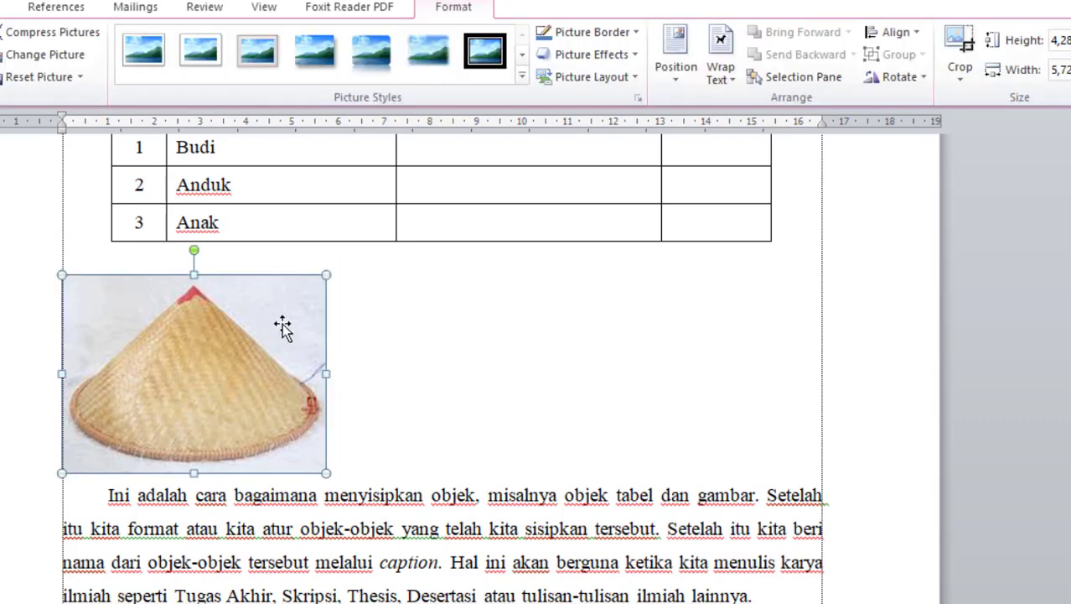
mouse_move(322, 471)
mouse_down()
mouse_move(210, 382)
mouse_move(313, 467)
mouse_move(165, 378)
mouse_move(228, 419)
mouse_move(319, 454)
mouse_move(258, 435)
mouse_move(316, 463)
mouse_up()
click(446, 414)
Set the hat picture's text wrapping to Behind Text and move it behind the middle of the paragraph
click(226, 373)
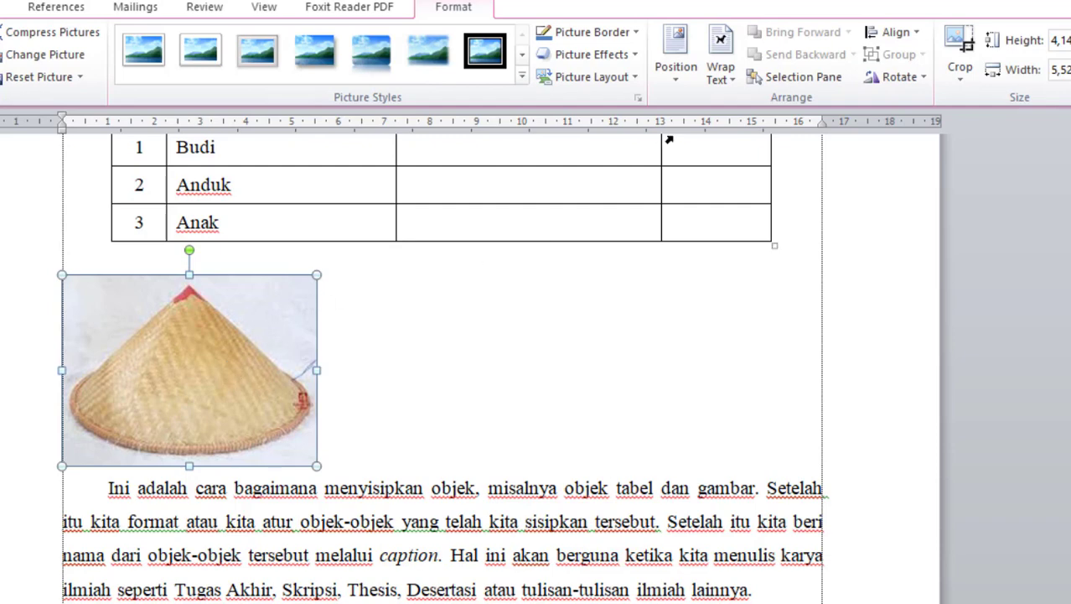
click(742, 80)
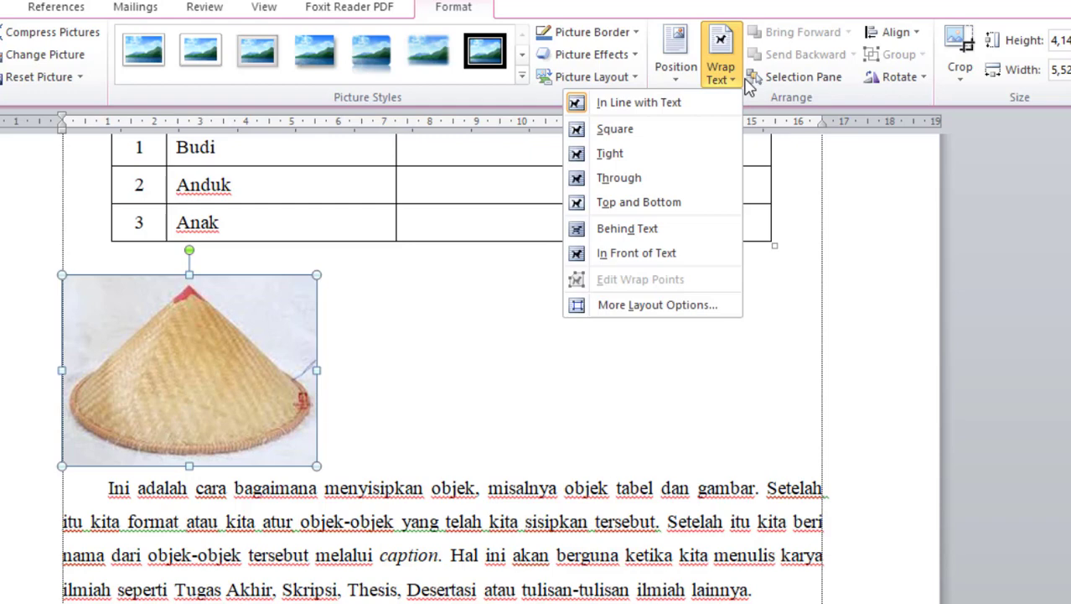
click(652, 233)
drag(229, 287, 448, 267)
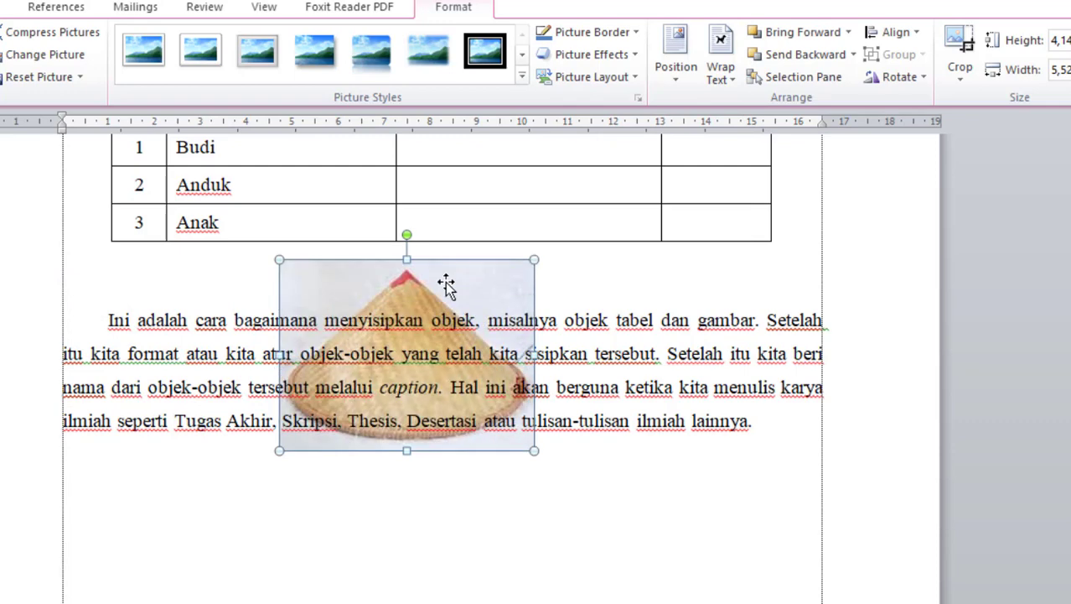
Set the hat picture's text wrapping to In Front of Text and move it over the beginning of the paragraph
click(724, 77)
click(646, 252)
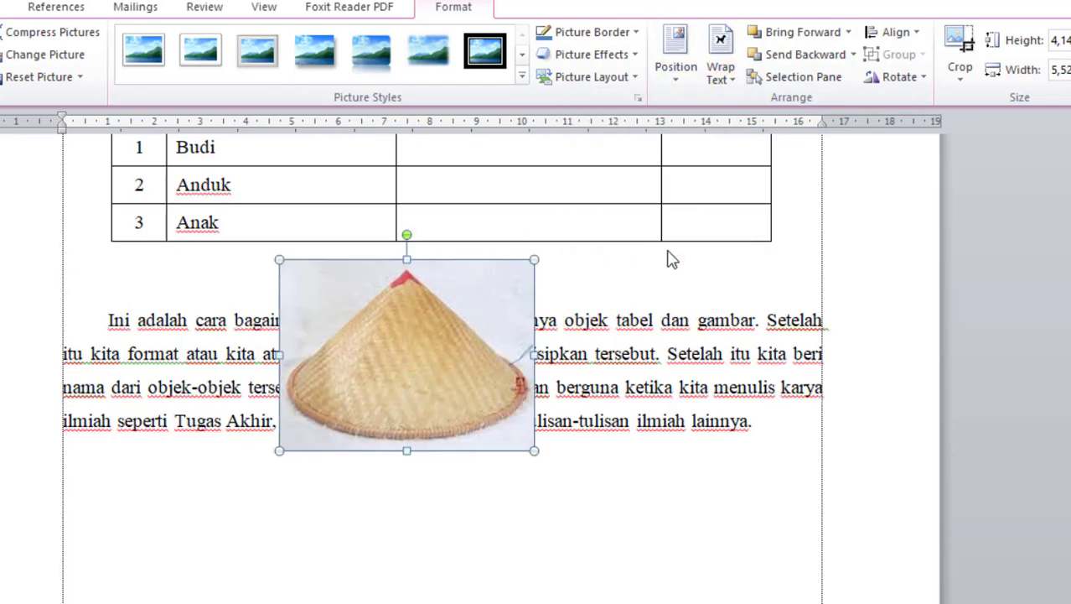
drag(497, 291, 342, 294)
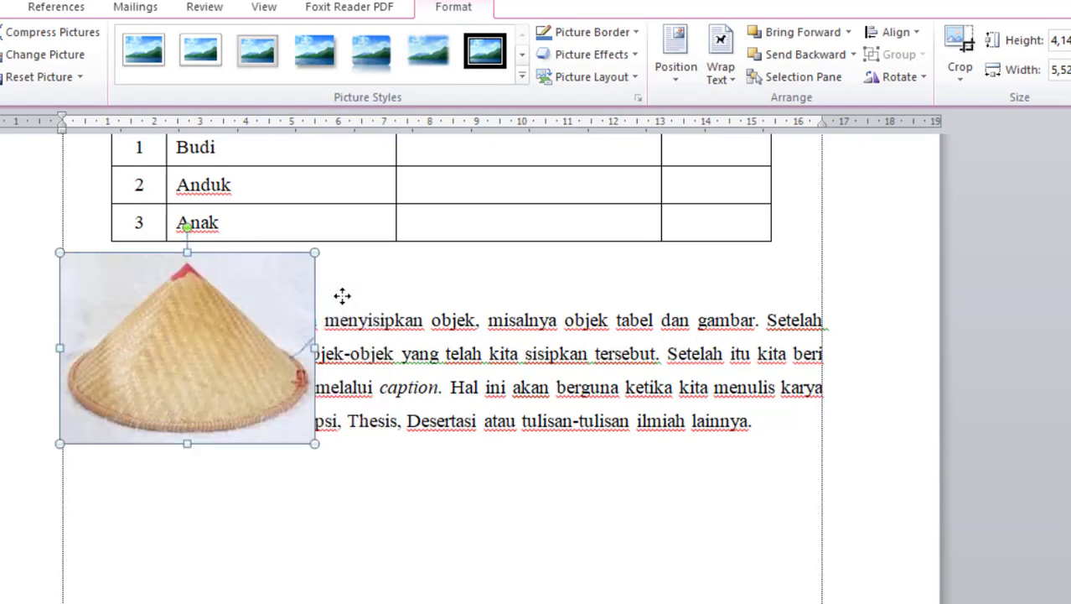
Set the picture's text wrapping back to In Line with Text and move it onto the line directly above the paragraph
click(741, 85)
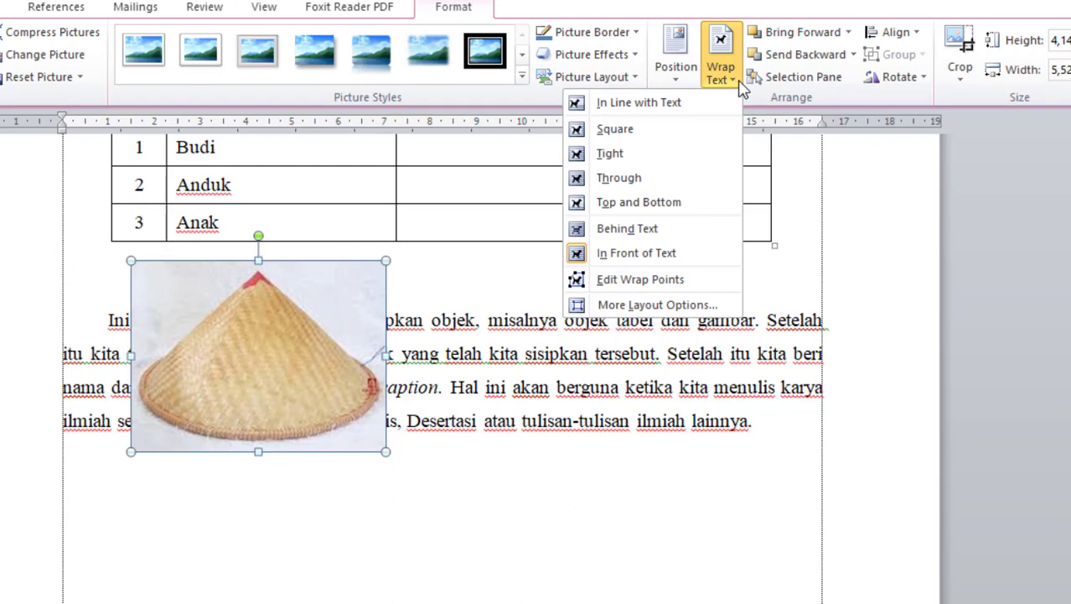
click(463, 280)
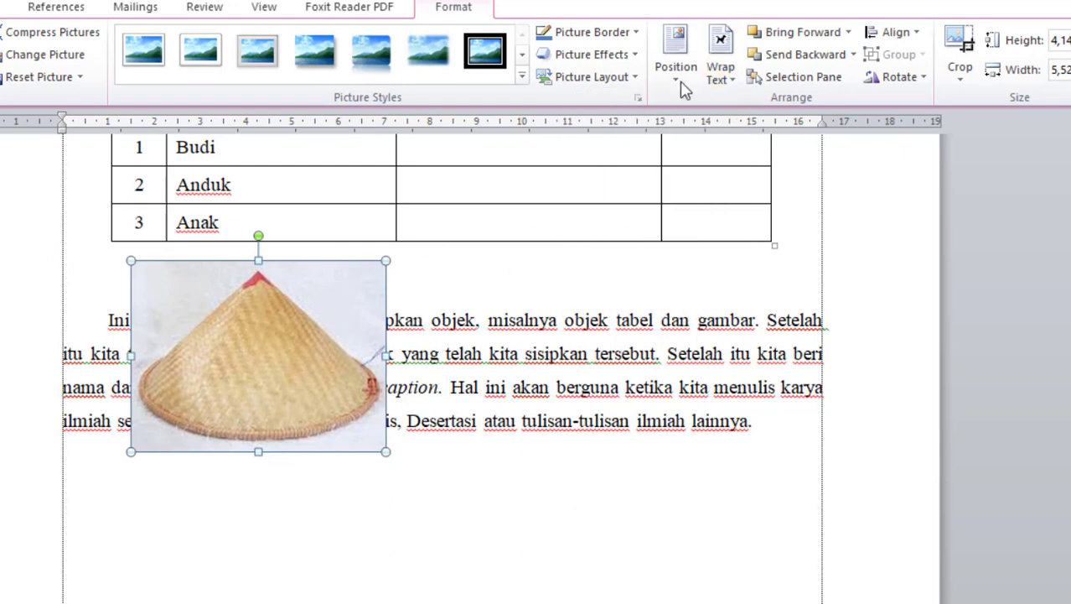
click(736, 91)
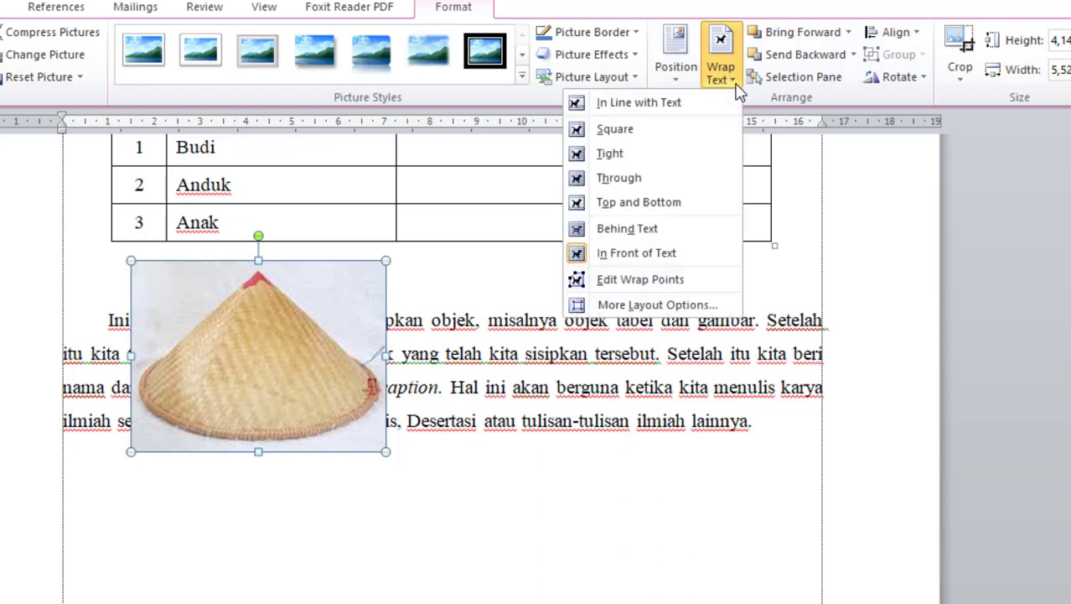
click(644, 101)
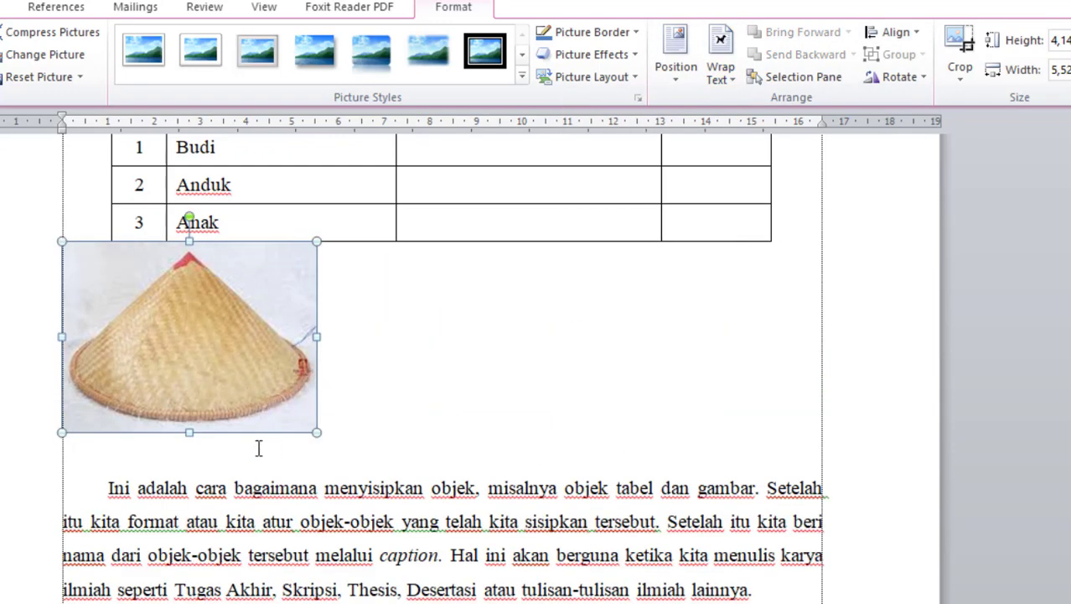
drag(287, 352, 276, 448)
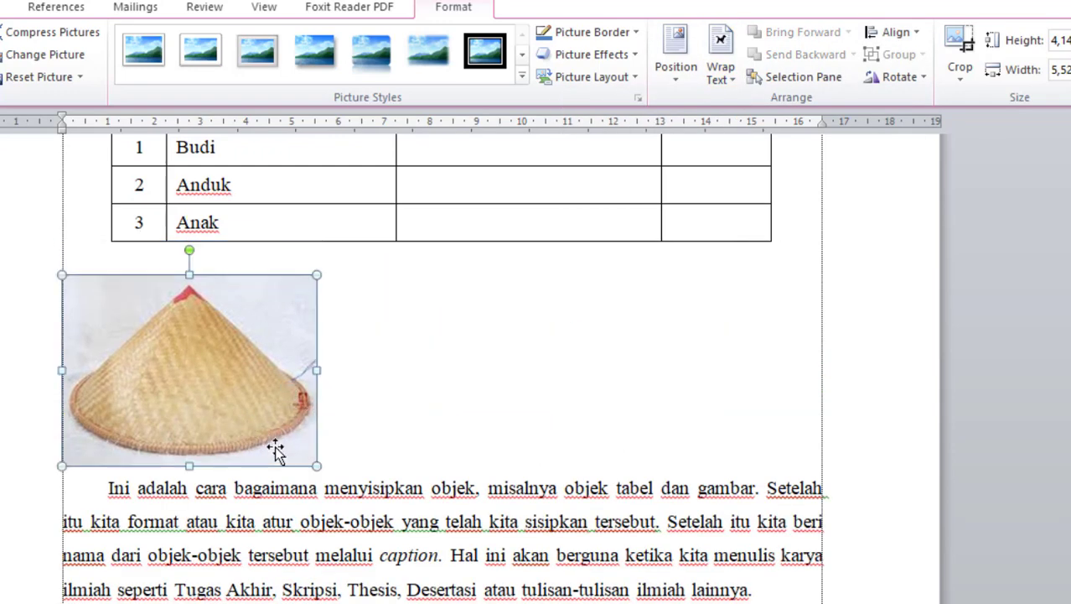
Review the text wrapping options for the inline hat picture without choosing another one
click(386, 326)
click(309, 334)
click(731, 88)
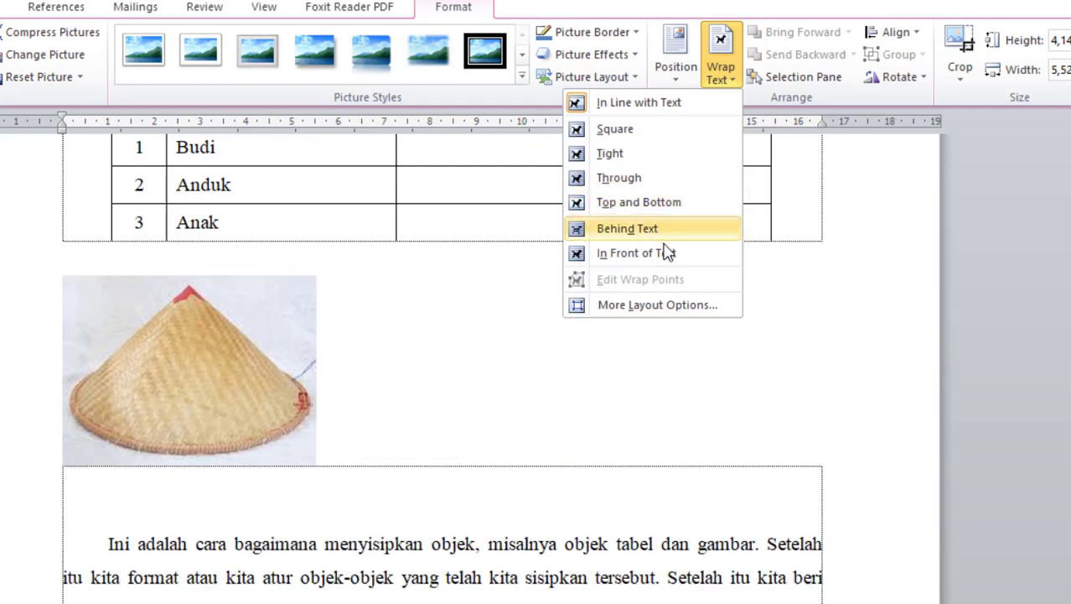
click(228, 374)
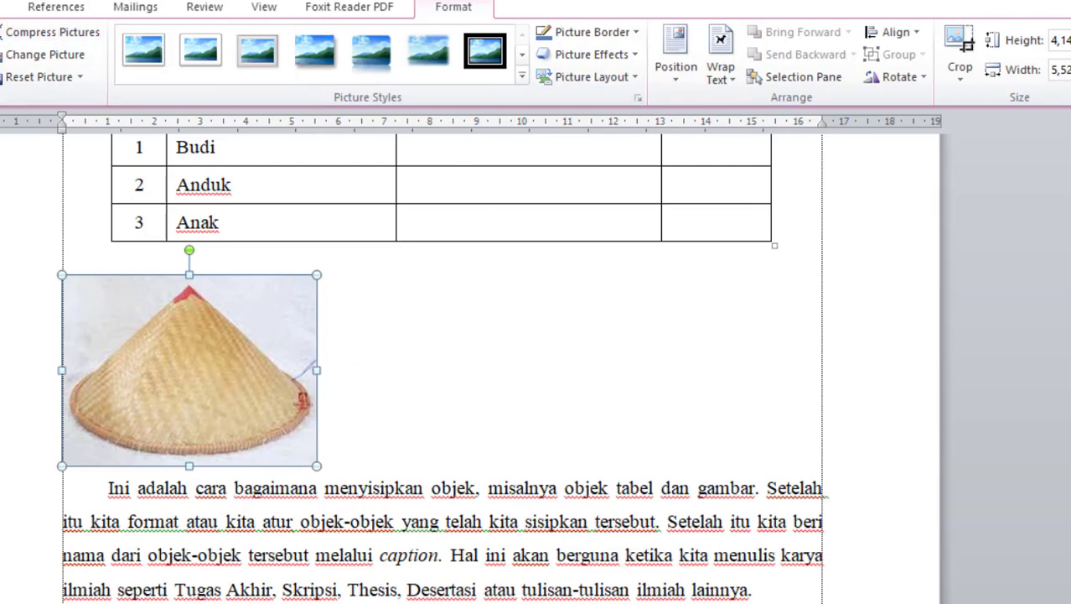
Centre the hat picture between the page margins, between the table and the paragraph
click(213, 69)
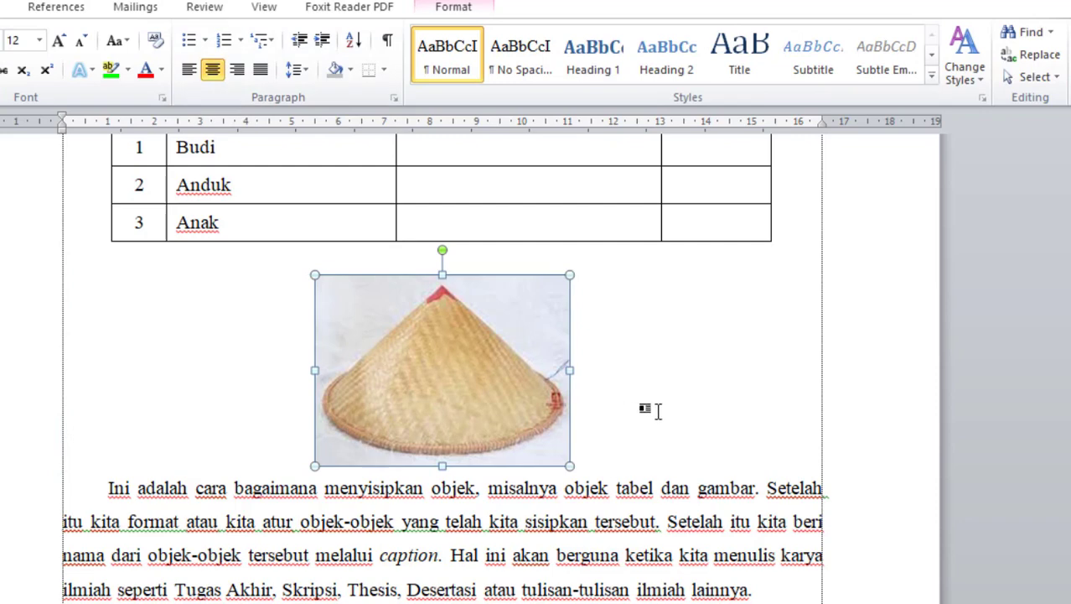
click(605, 375)
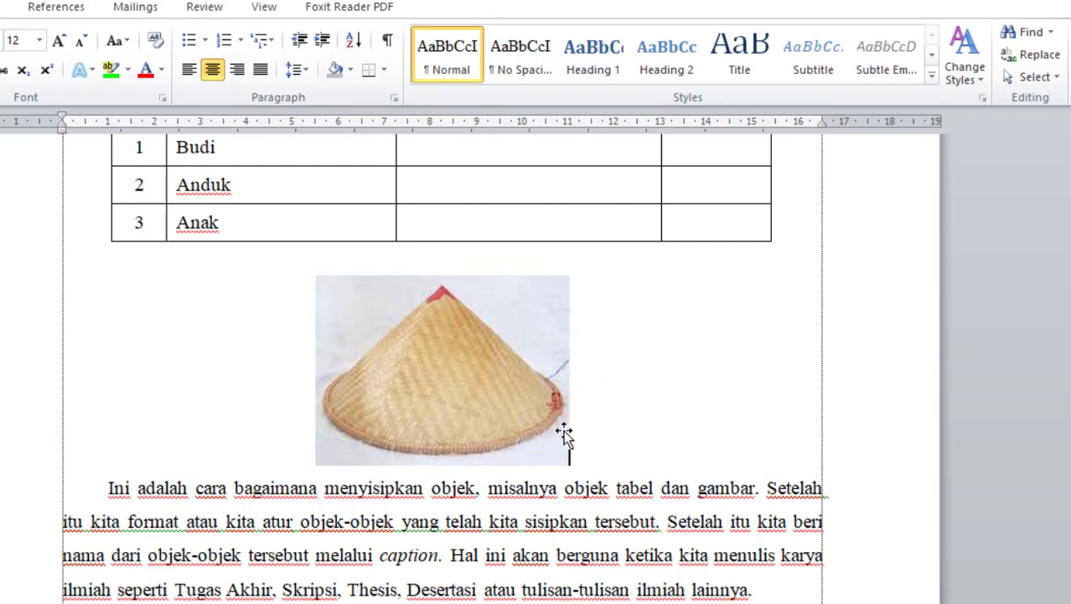
scroll(563, 430, up, 2)
scroll(558, 406, down, 3)
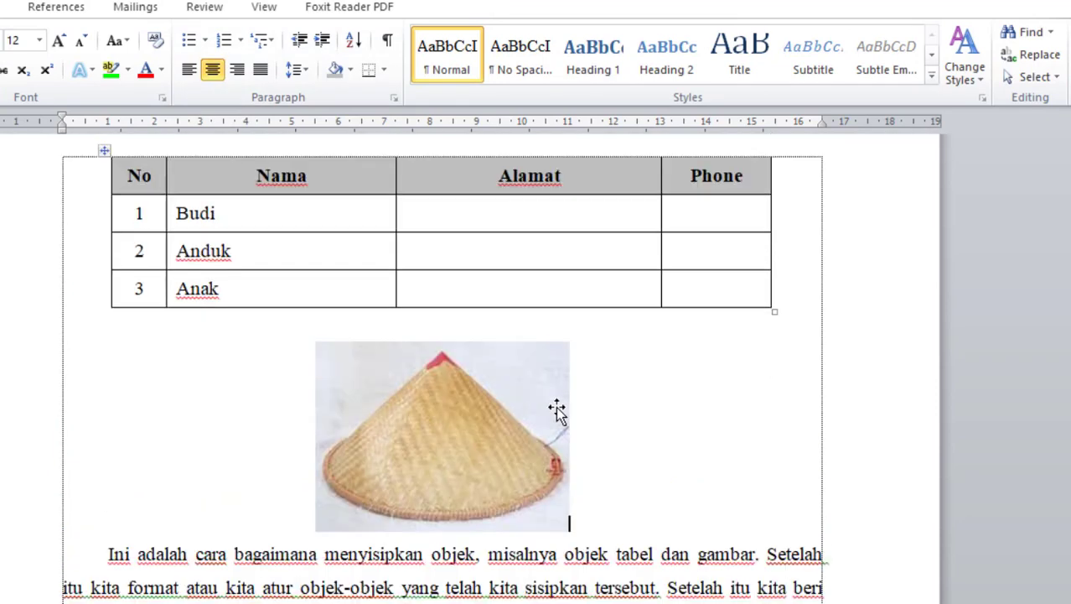
scroll(611, 419, down, 4)
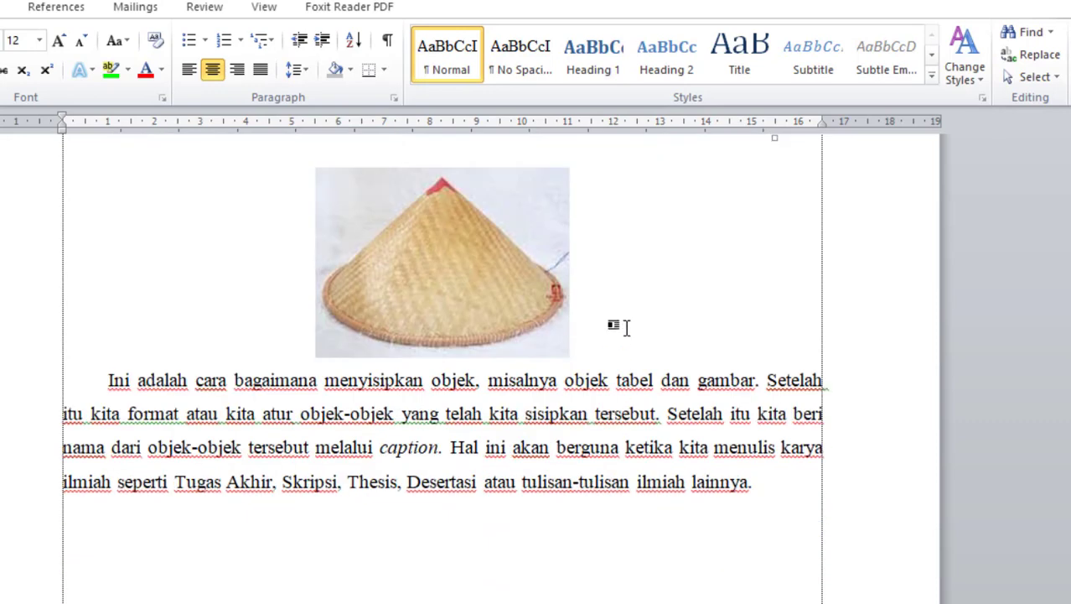
Remove the first-line indent from the empty line below the paragraph so it starts at the page margin
scroll(625, 327, up, 3)
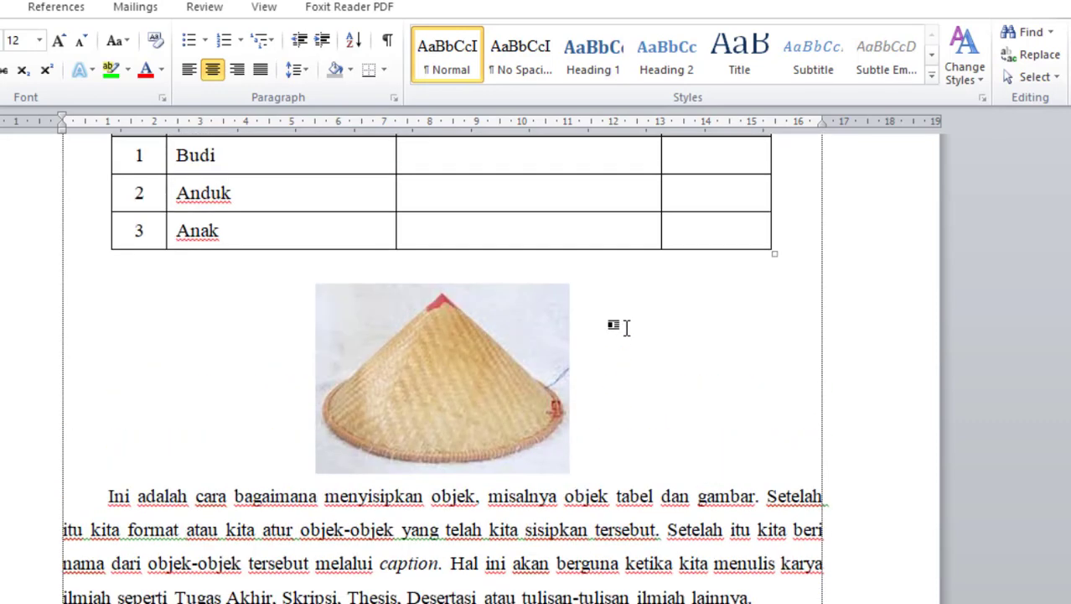
scroll(626, 327, down, 4)
click(778, 442)
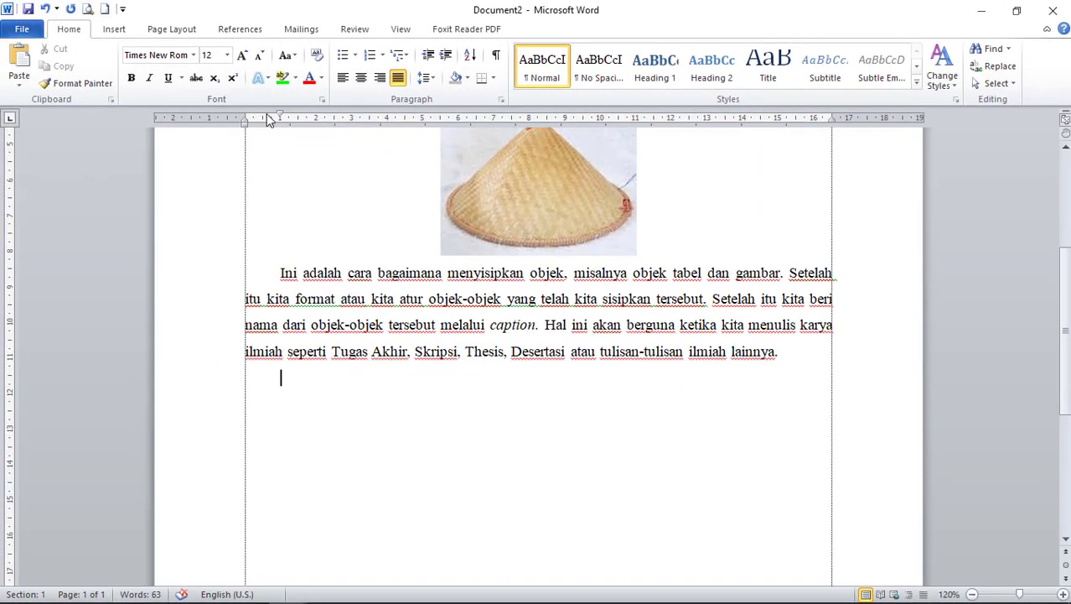
drag(279, 113, 246, 113)
Draw a straight horizontal line shape below the paragraph, spanning from one page margin to the other
click(122, 29)
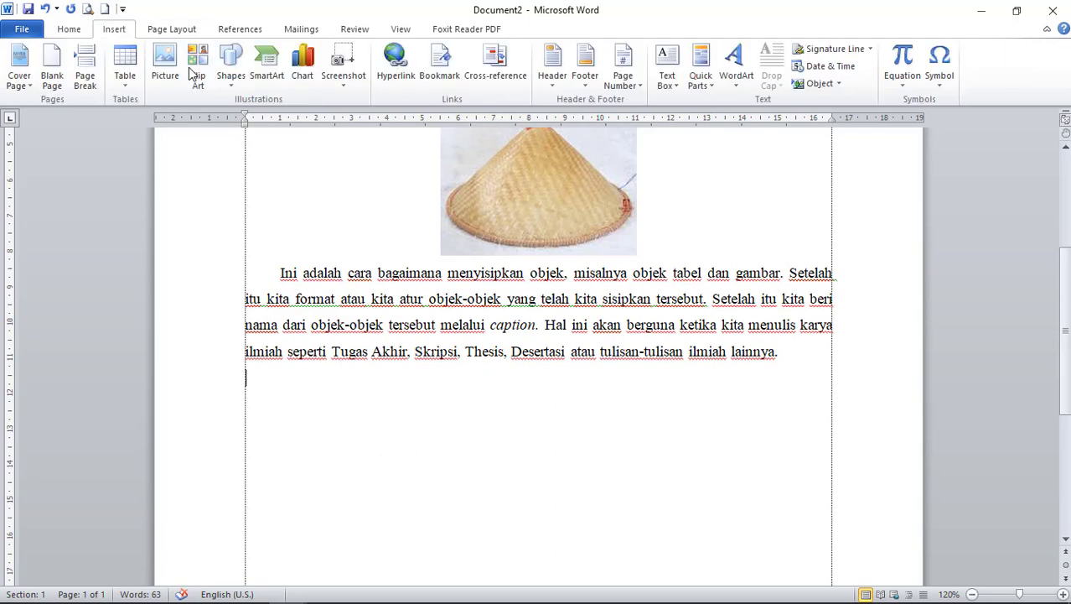
click(231, 84)
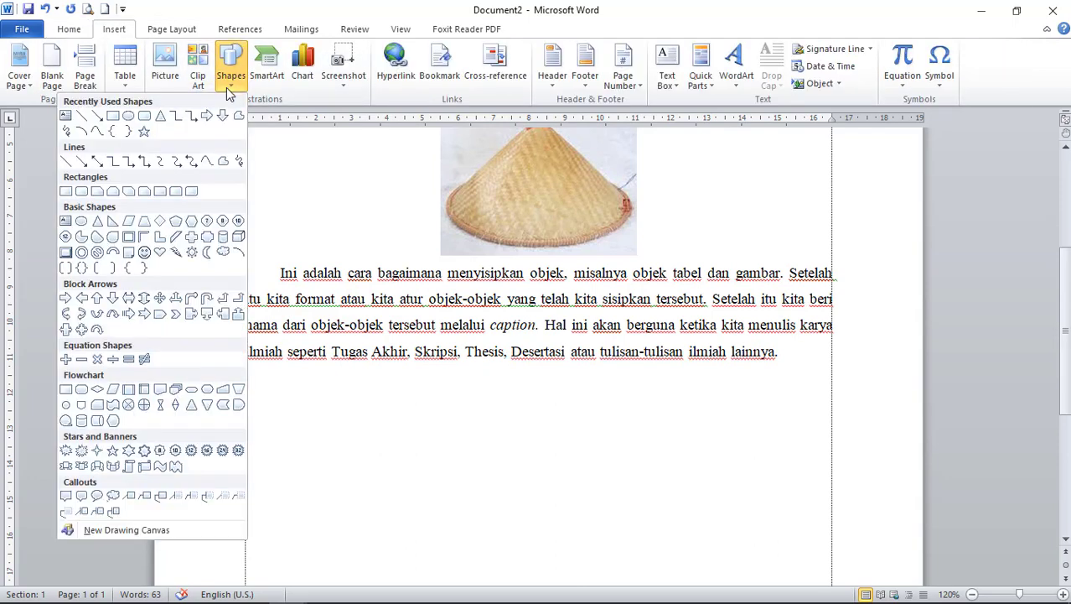
click(82, 115)
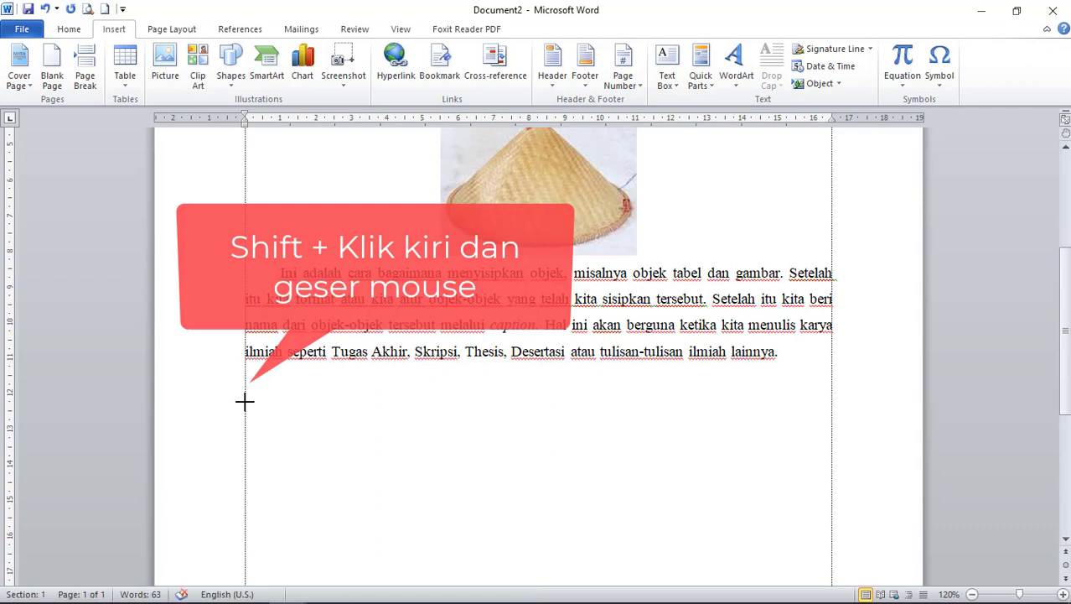
mouse_move(244, 401)
mouse_down()
mouse_move(602, 415)
mouse_move(784, 407)
mouse_move(820, 414)
mouse_move(831, 433)
mouse_up()
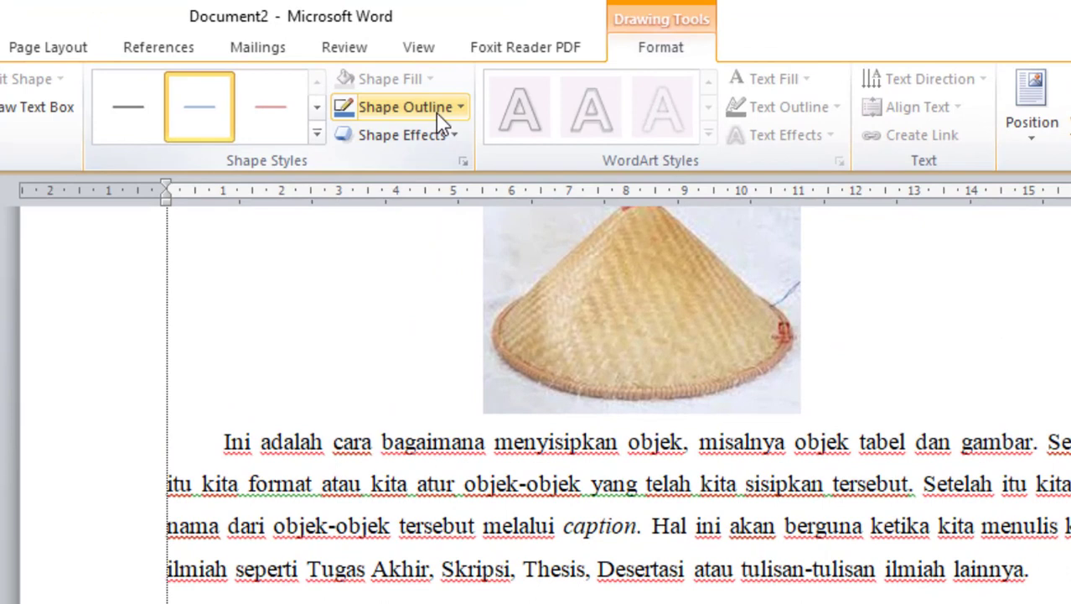
Format the horizontal line with a black outline and a weight of 2¼ pt
click(437, 115)
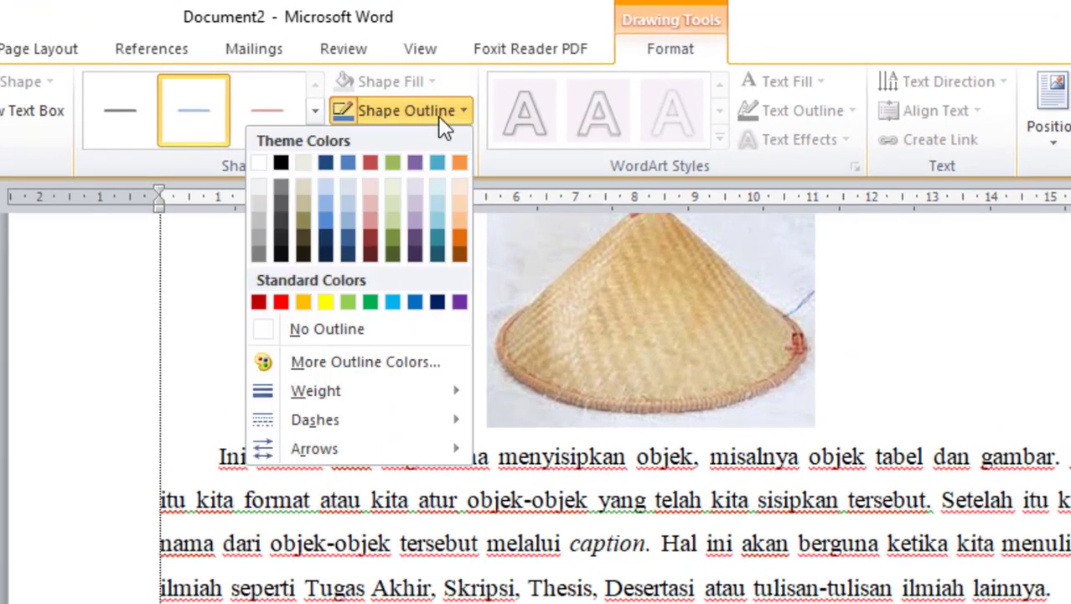
click(281, 164)
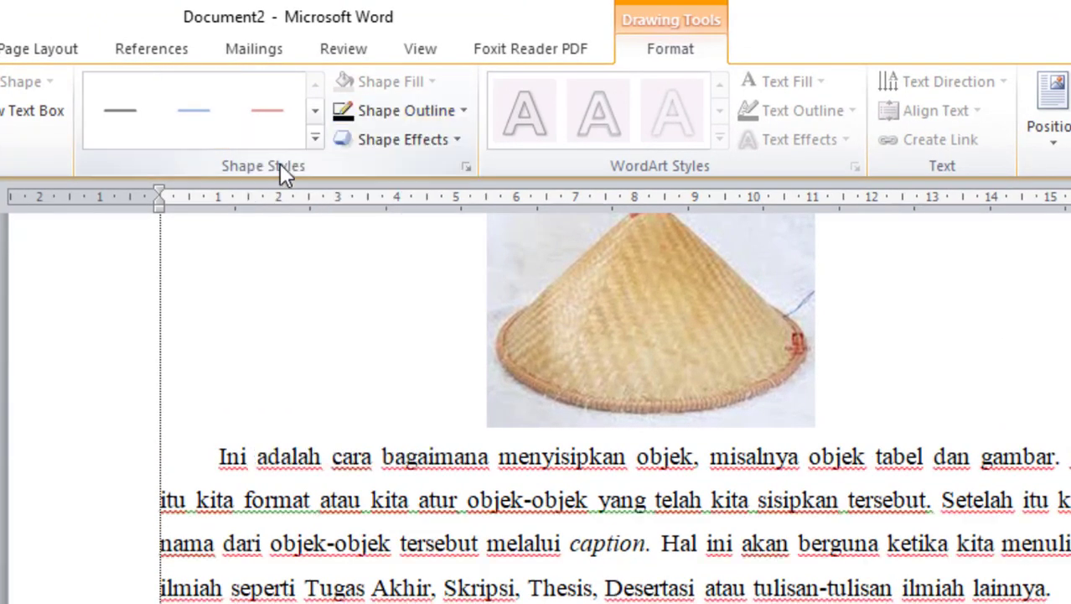
click(425, 112)
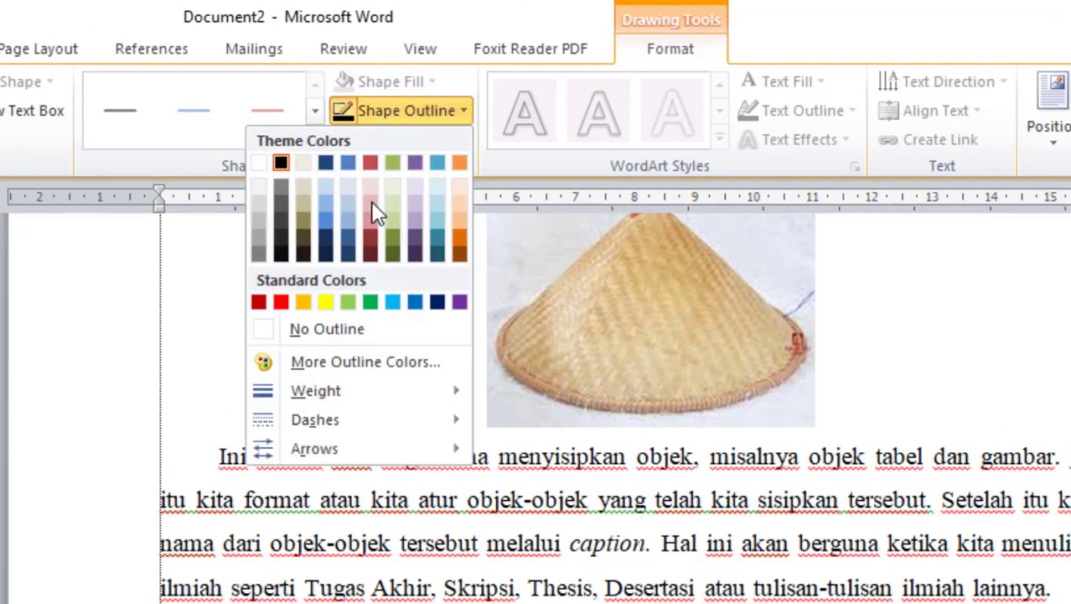
mouse_move(369, 392)
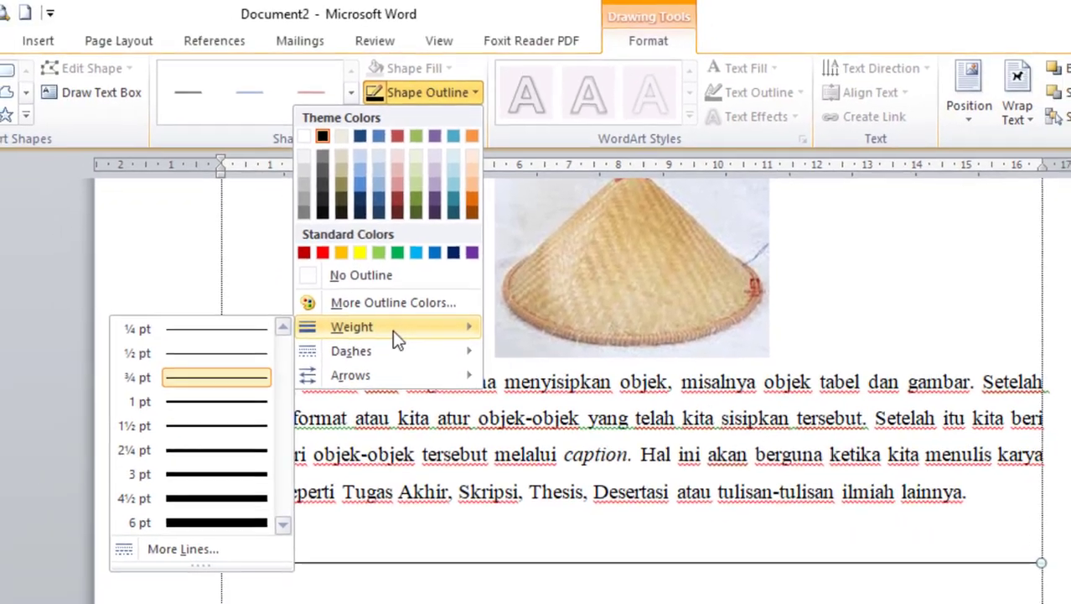
click(238, 454)
click(244, 453)
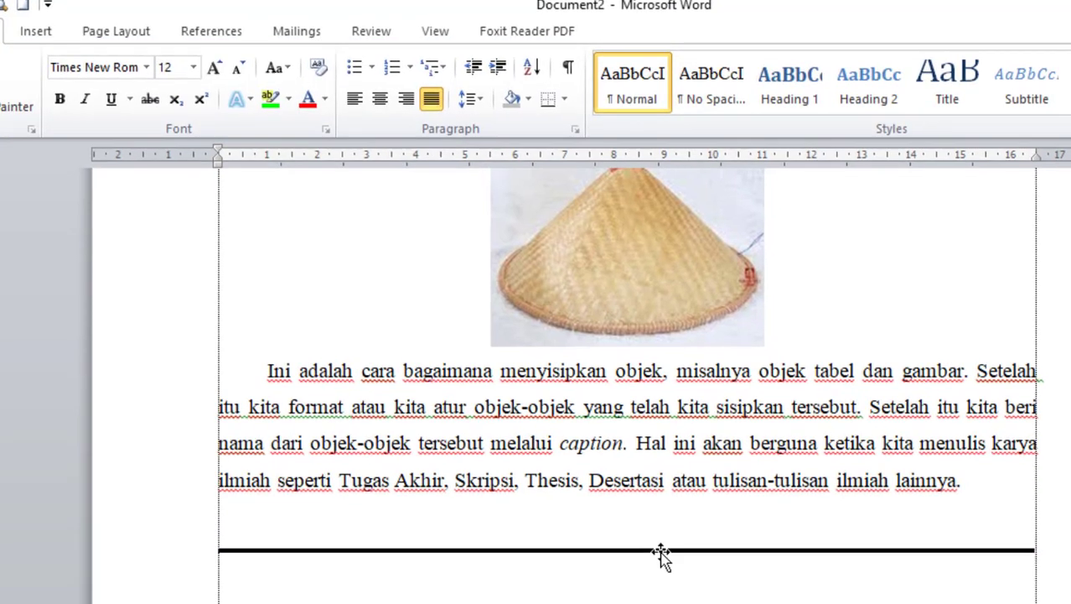
Duplicate the thick horizontal line and place the copy directly beneath the original, parallel and aligned with the margins
click(661, 551)
scroll(645, 534, up, 1)
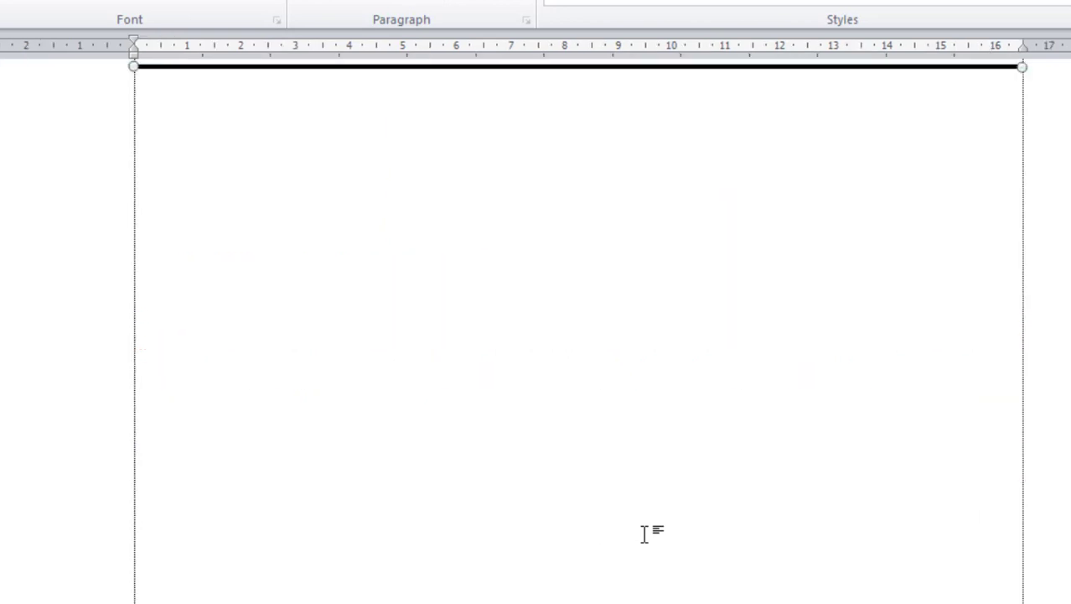
scroll(634, 383, up, 2)
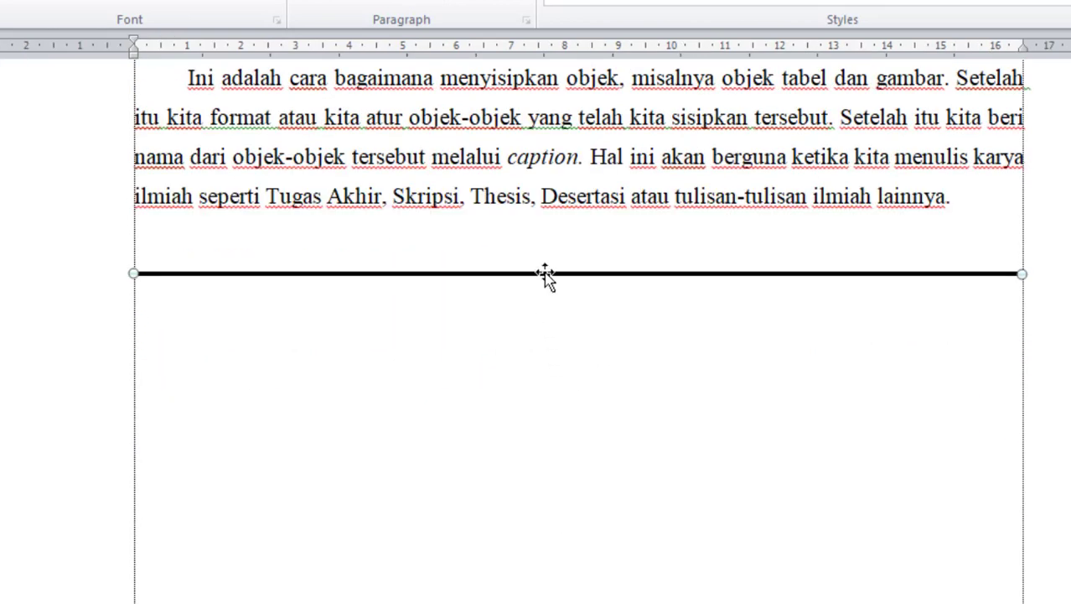
drag(545, 272, 543, 286)
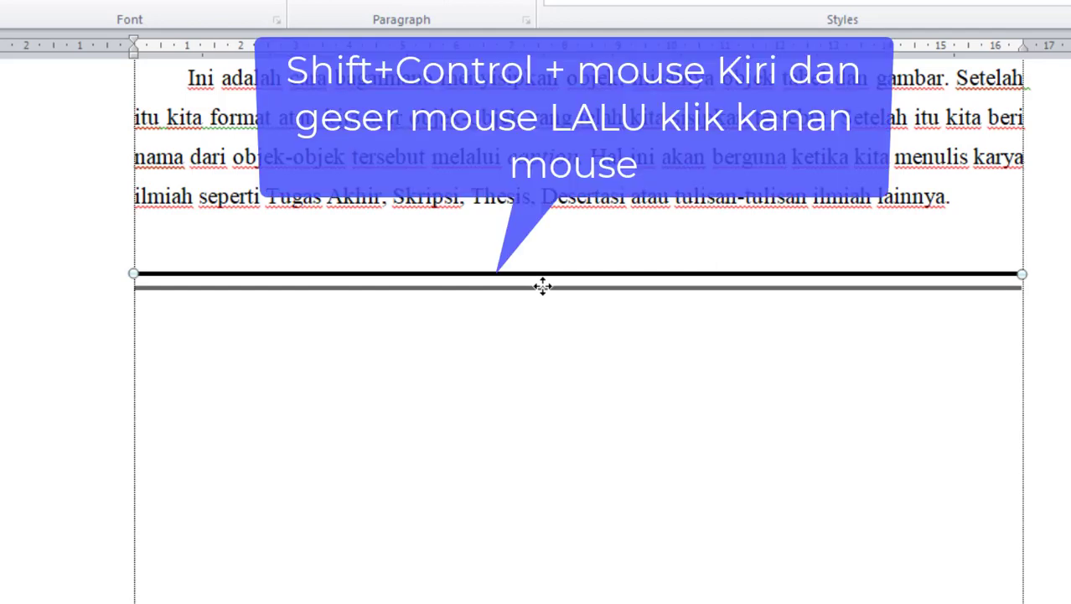
drag(544, 286, 547, 286)
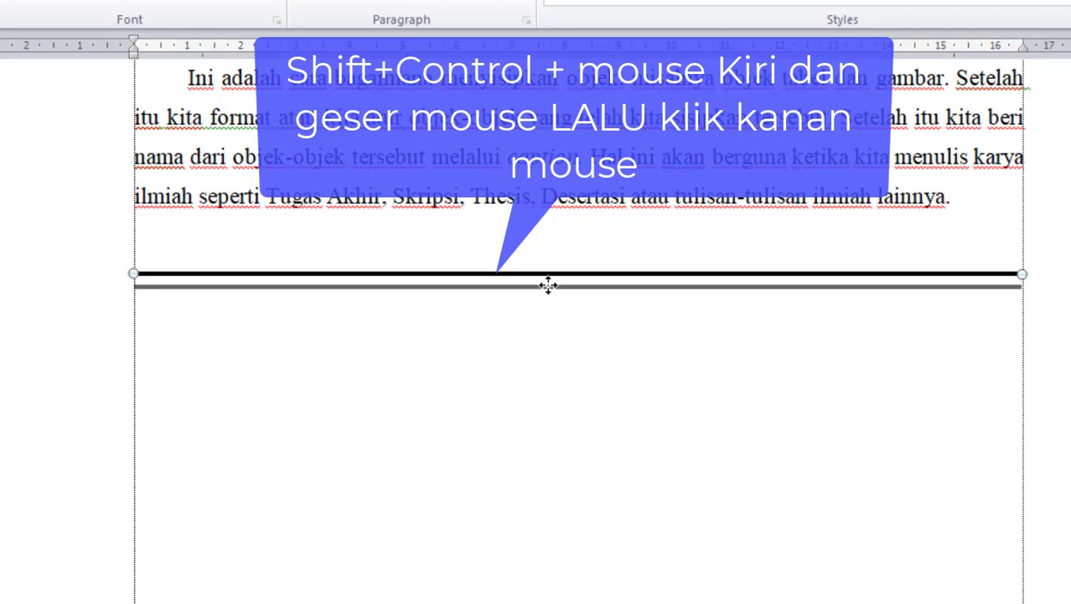
drag(548, 285, 547, 287)
click(600, 423)
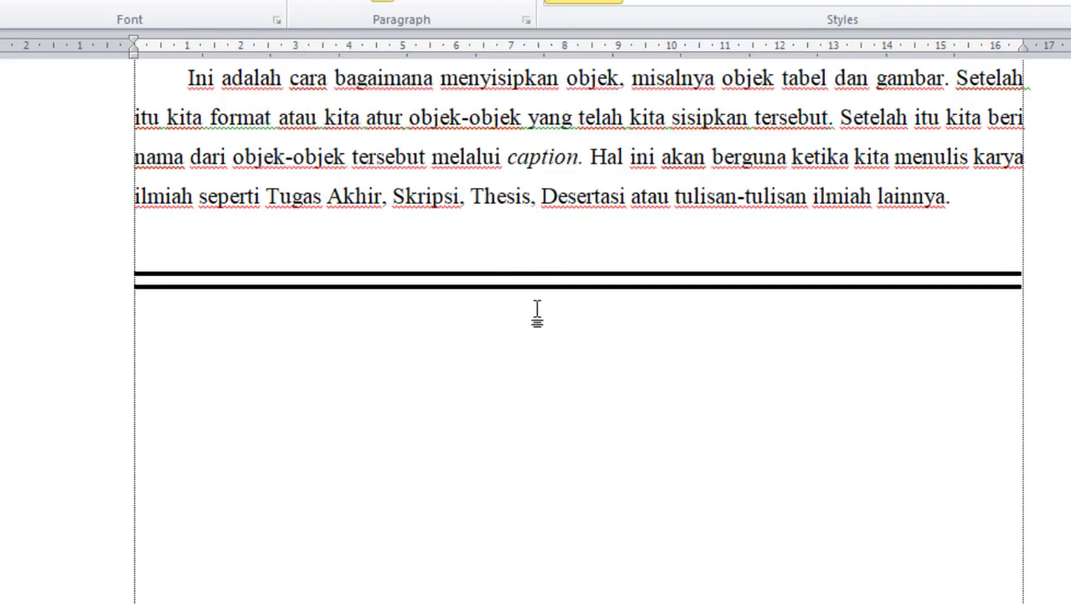
Set the outline weight of the lower line to 1 pt
click(532, 286)
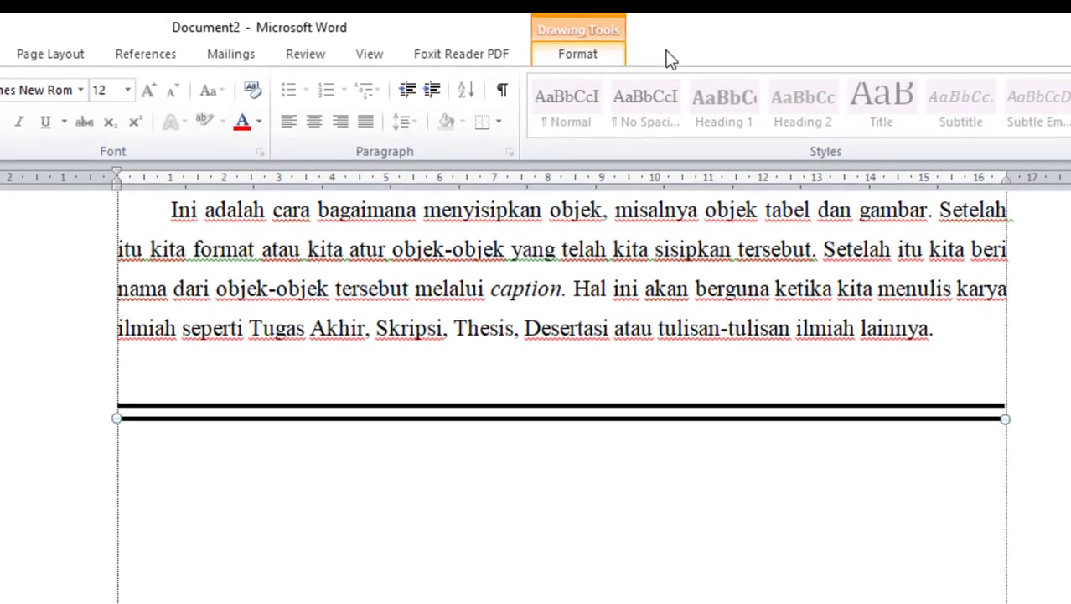
click(587, 56)
click(403, 108)
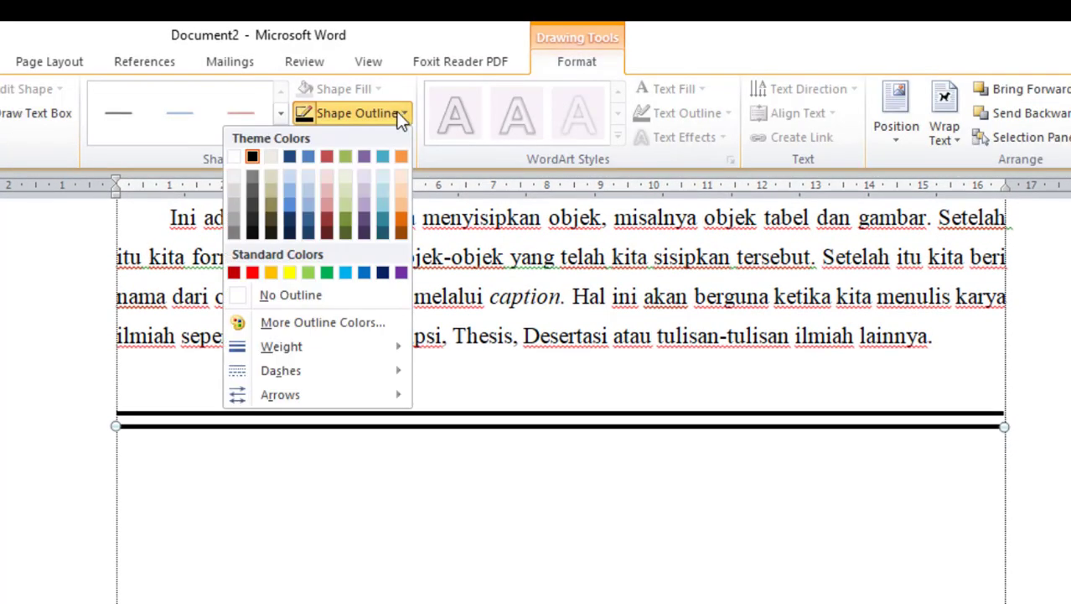
mouse_move(358, 343)
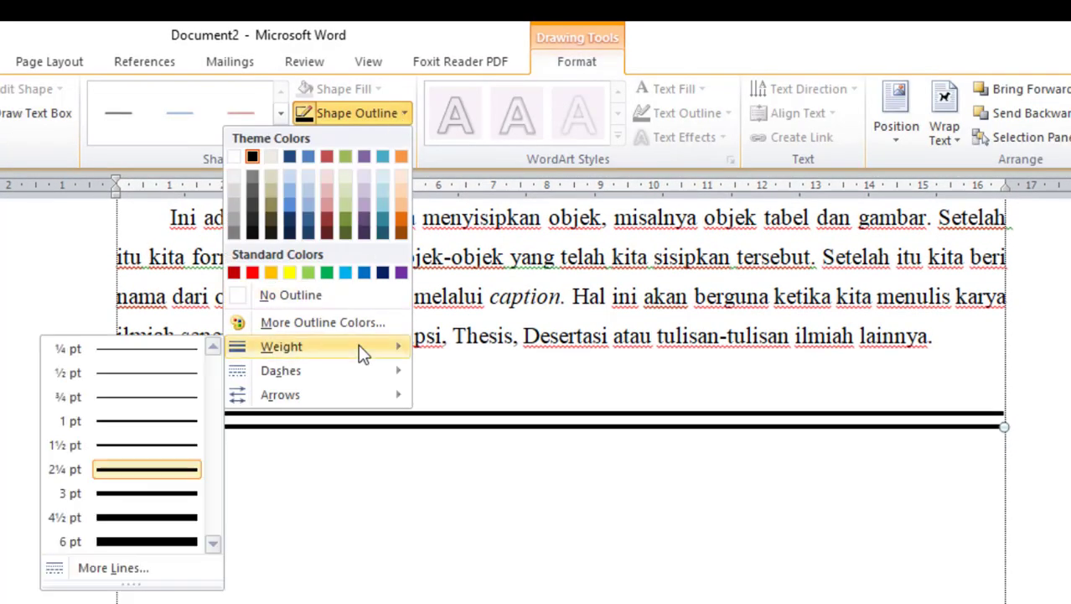
click(166, 419)
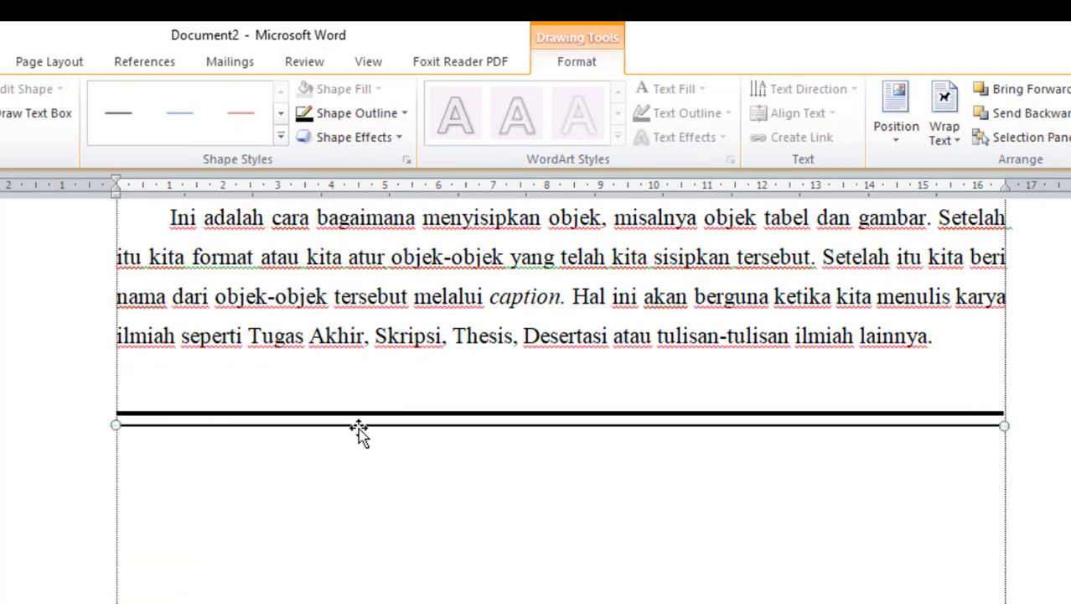
Nudge the thin lower line up until it sits just beneath the thick line, forming a double rule
key(Up)
key(Up)
key(Up)
key(Up)
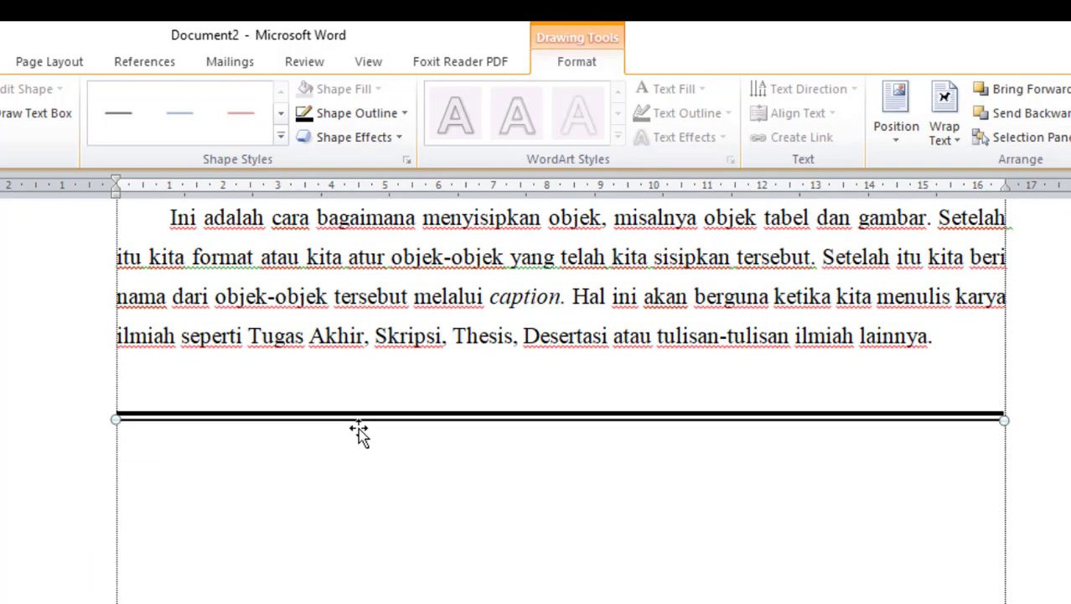
click(363, 487)
click(363, 415)
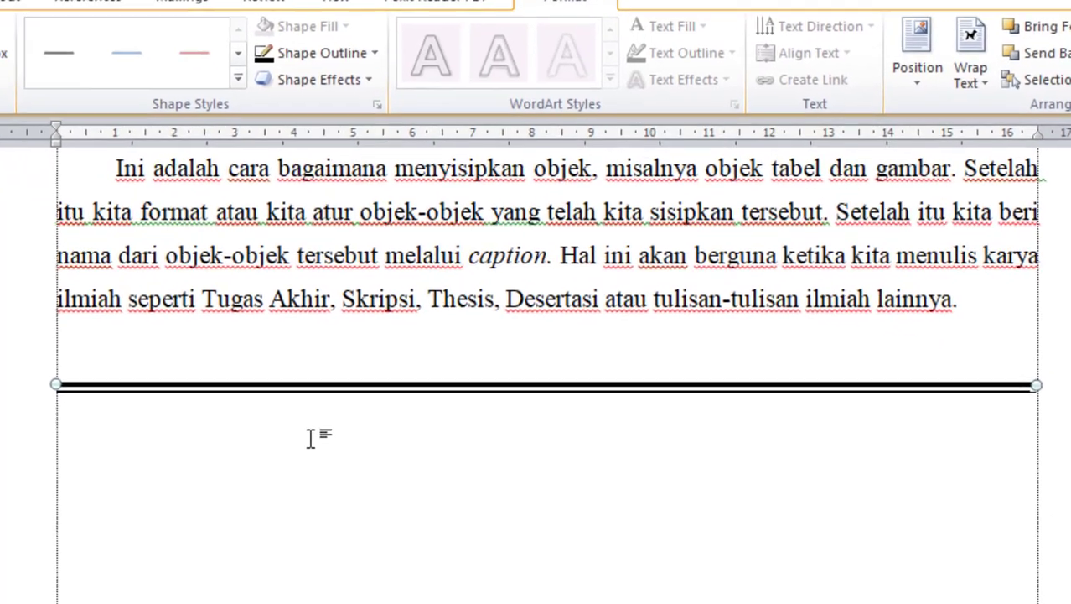
click(348, 462)
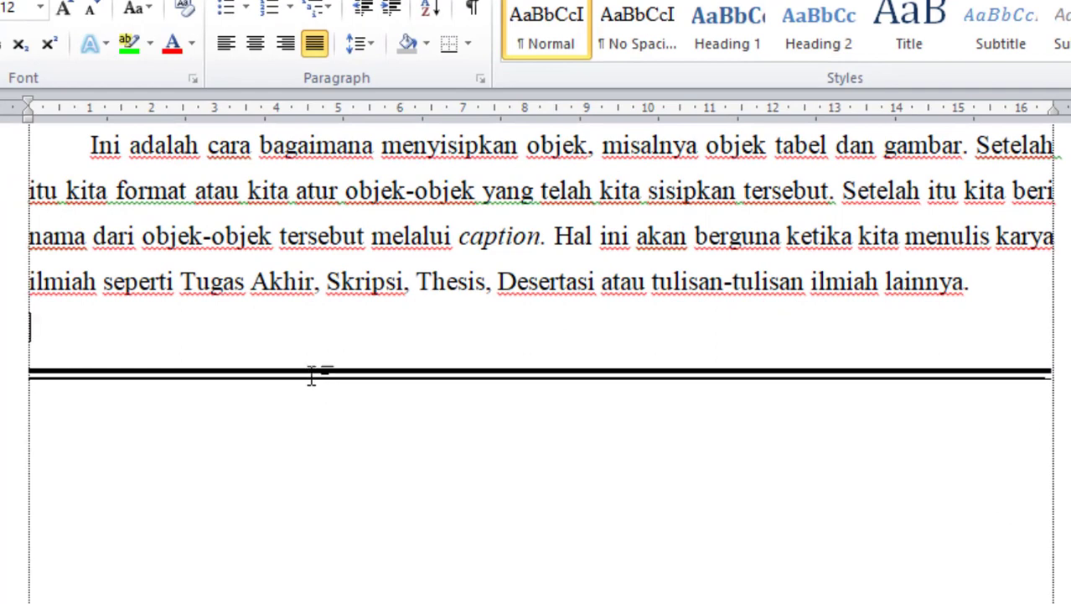
Select both the thick and the thin line and group them into a single object
click(309, 369)
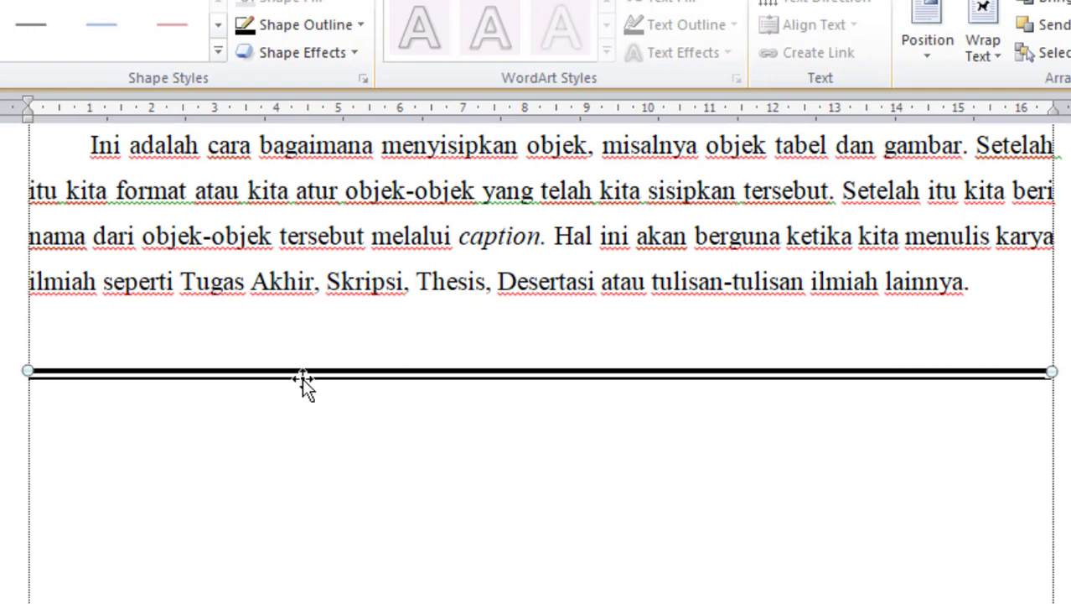
shift+click(303, 378)
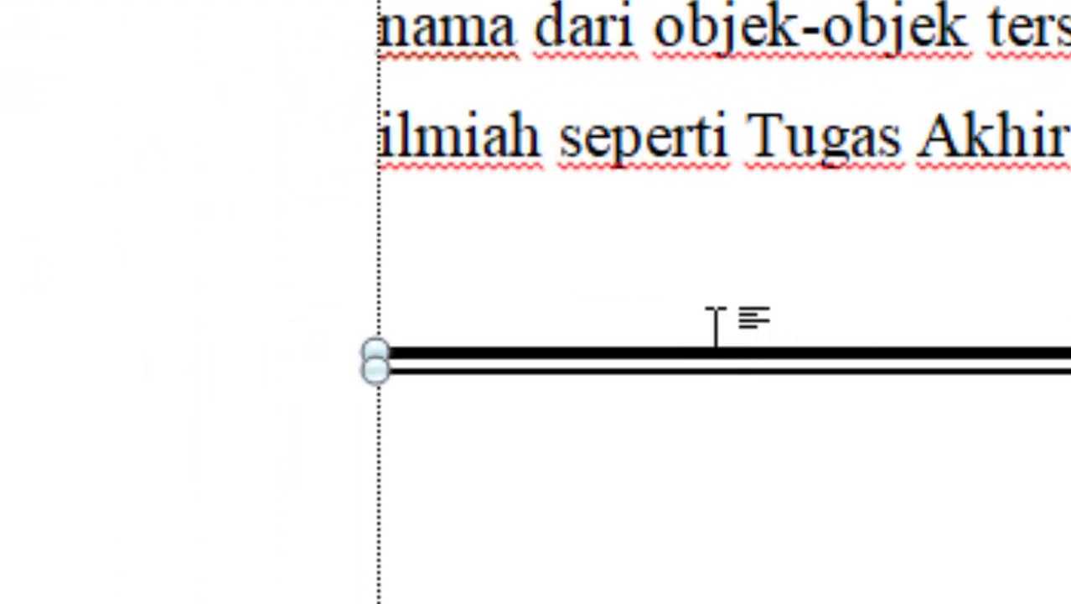
right_click(550, 354)
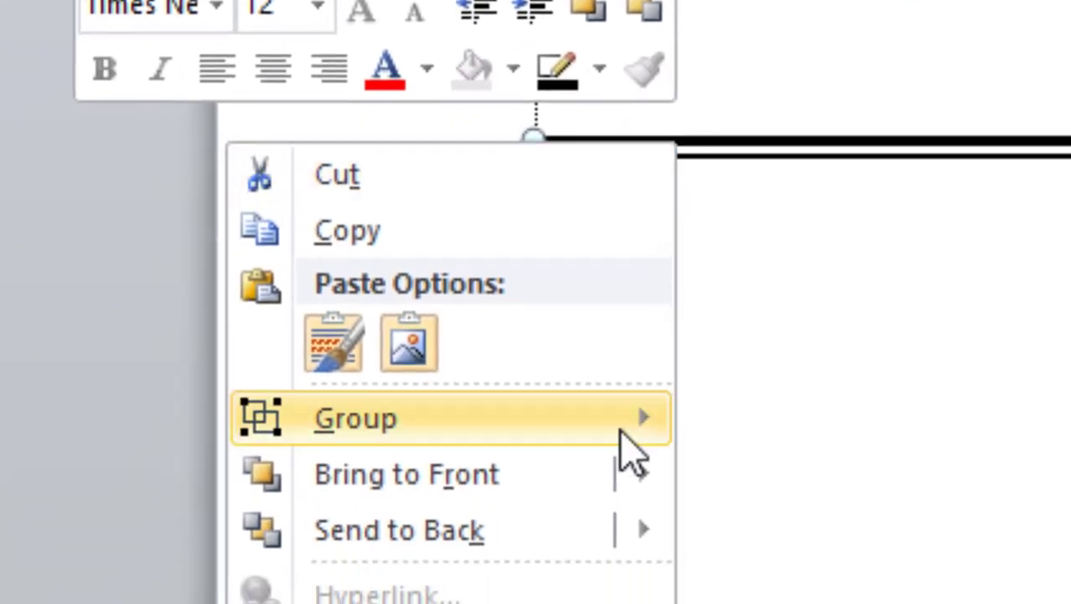
mouse_move(621, 432)
click(60, 444)
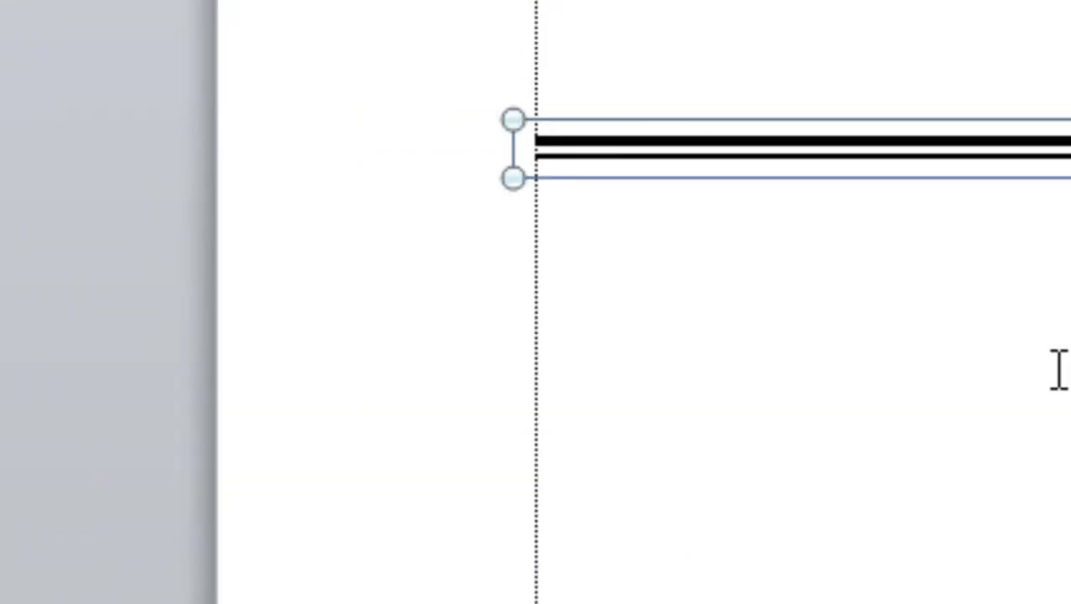
click(1070, 369)
Move the grouped double line down and back up, placing it between the margins close beneath the empty line after the paragraph
click(1070, 142)
drag(490, 230, 472, 291)
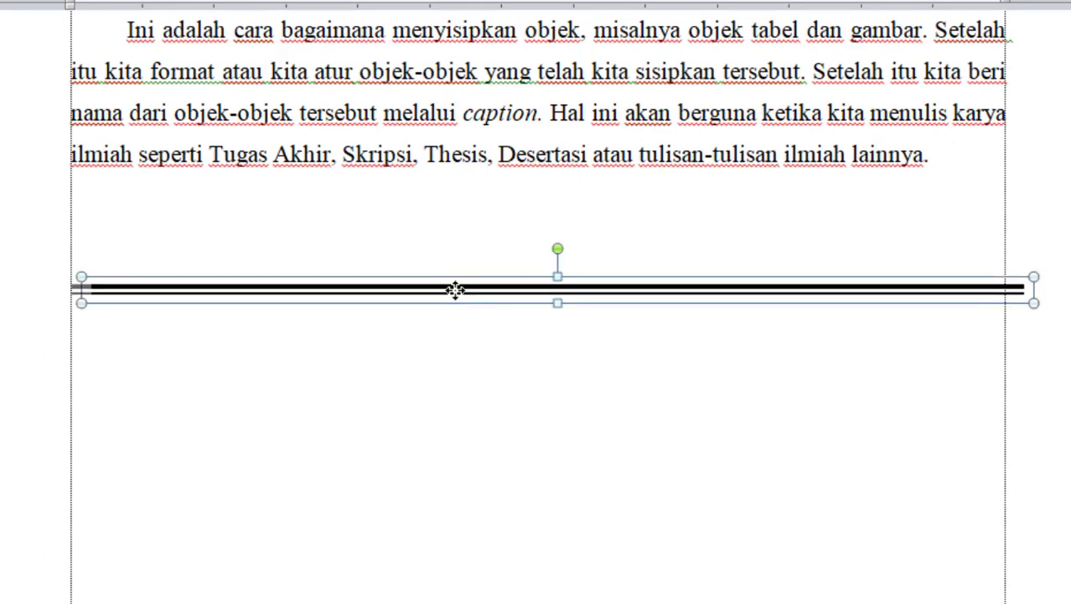
click(459, 418)
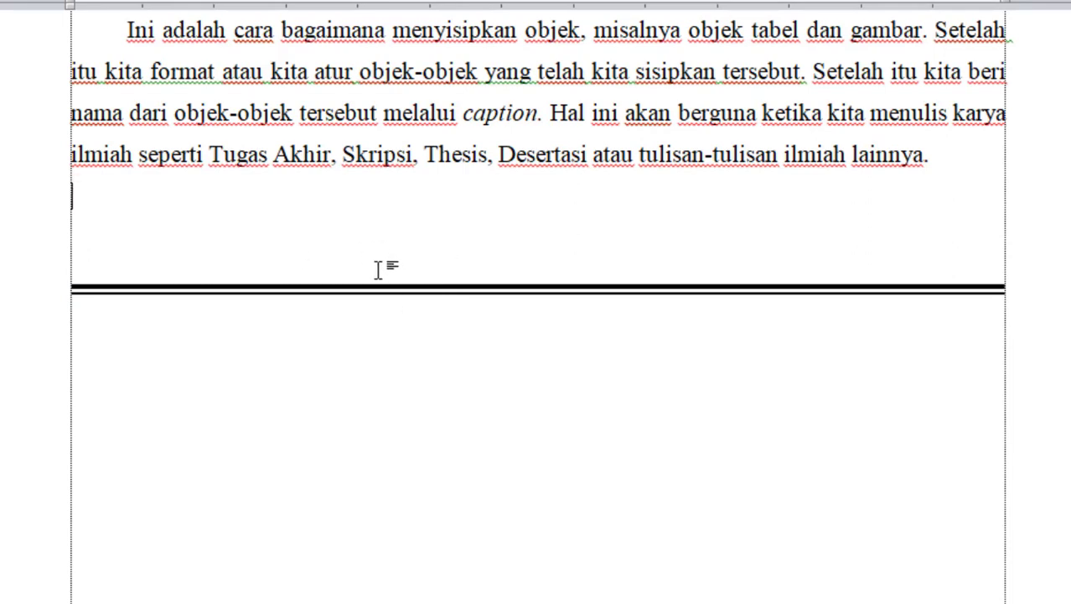
drag(403, 290, 407, 216)
click(470, 374)
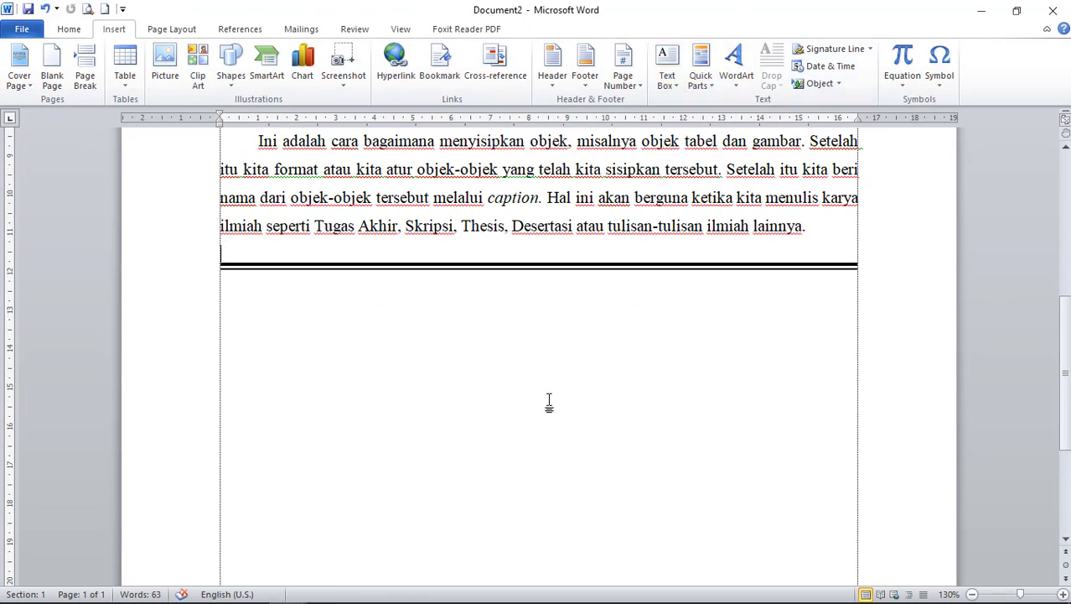
click(567, 268)
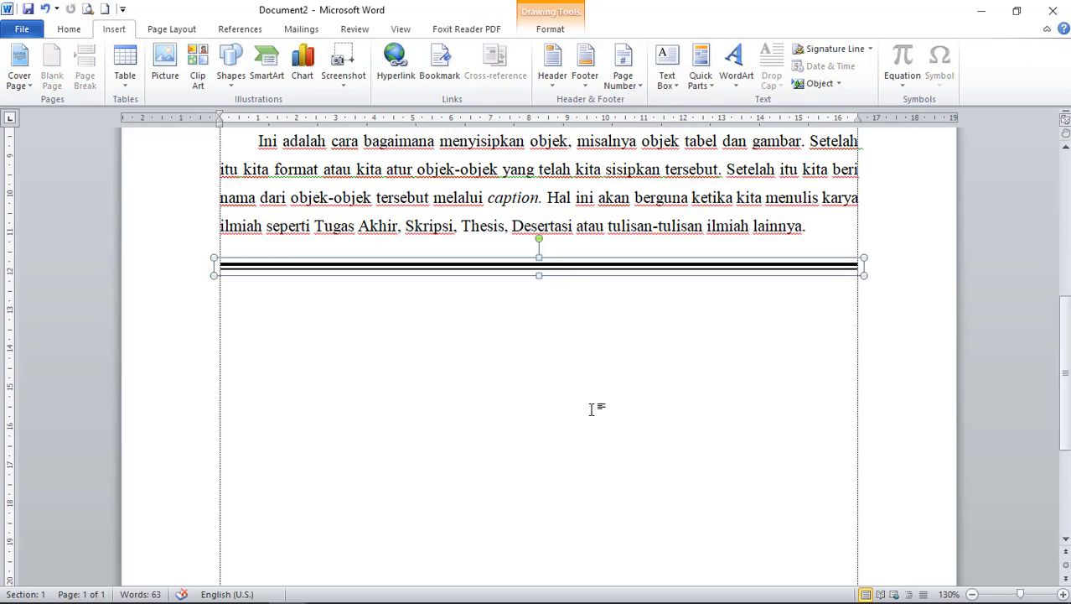
click(579, 487)
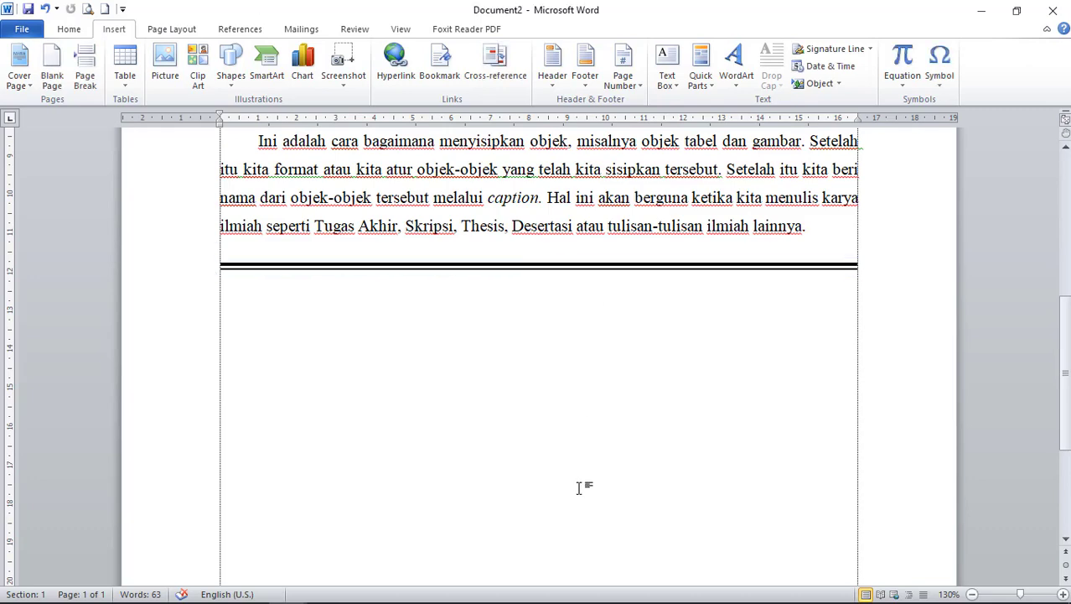
Review the inserted objects by selecting the table, the hat picture and the grouped double line in turn
scroll(578, 486, up, 3)
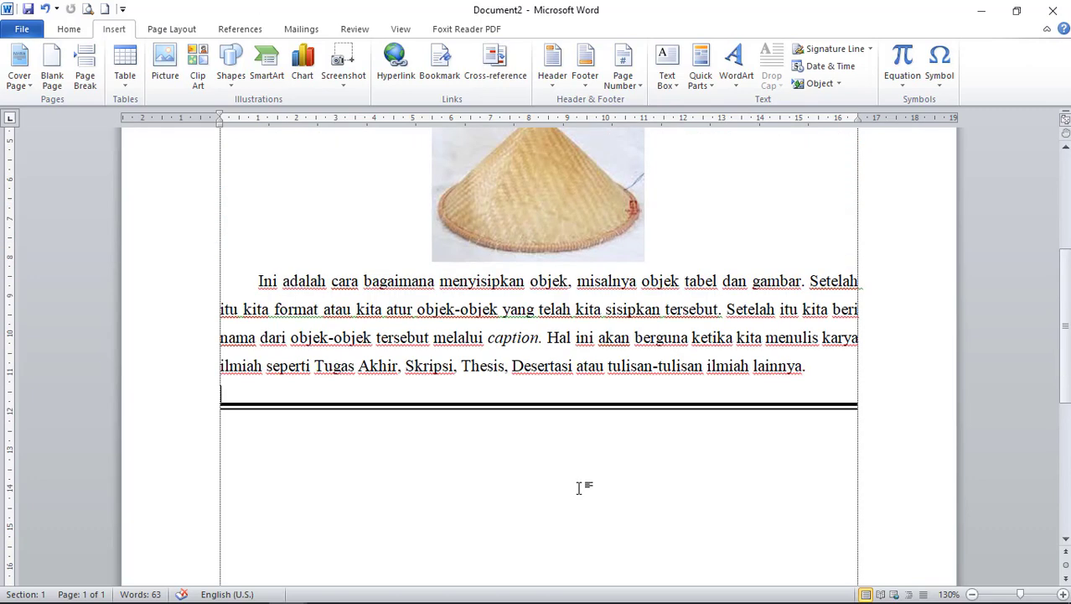
scroll(578, 486, up, 5)
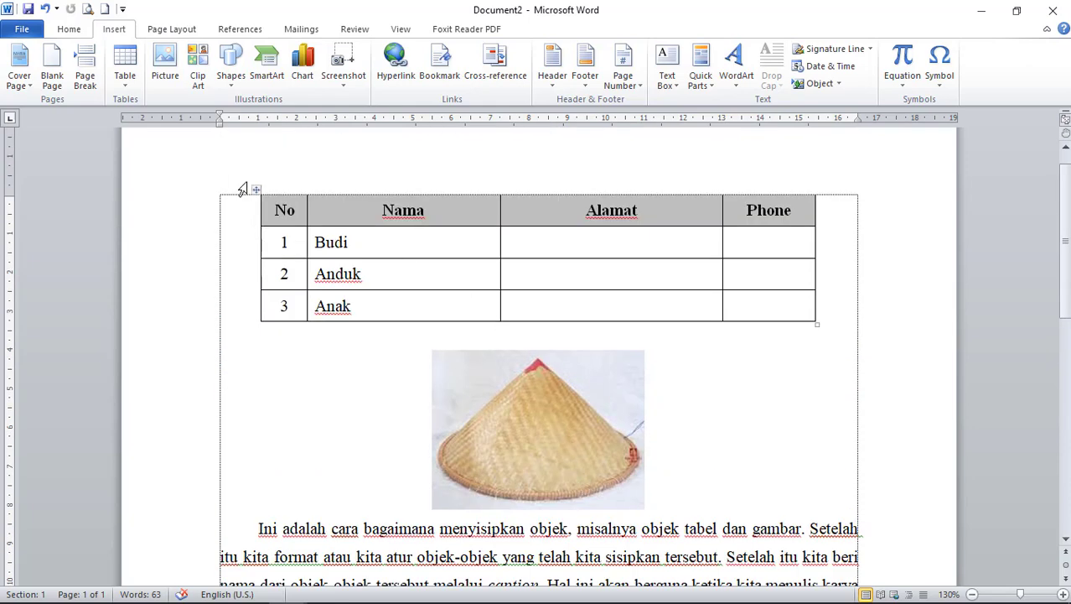
click(253, 189)
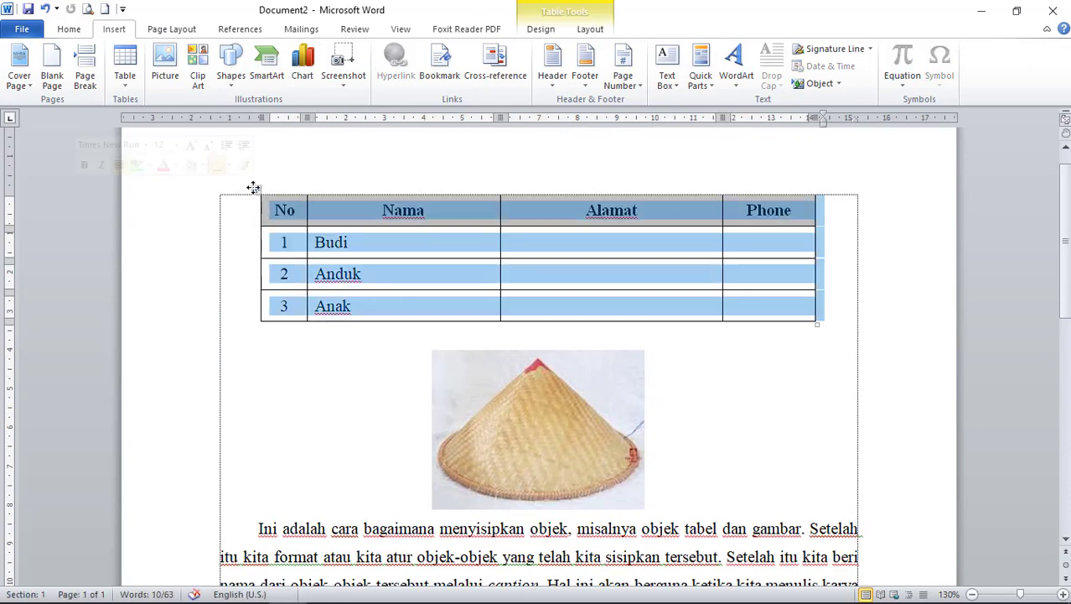
click(532, 421)
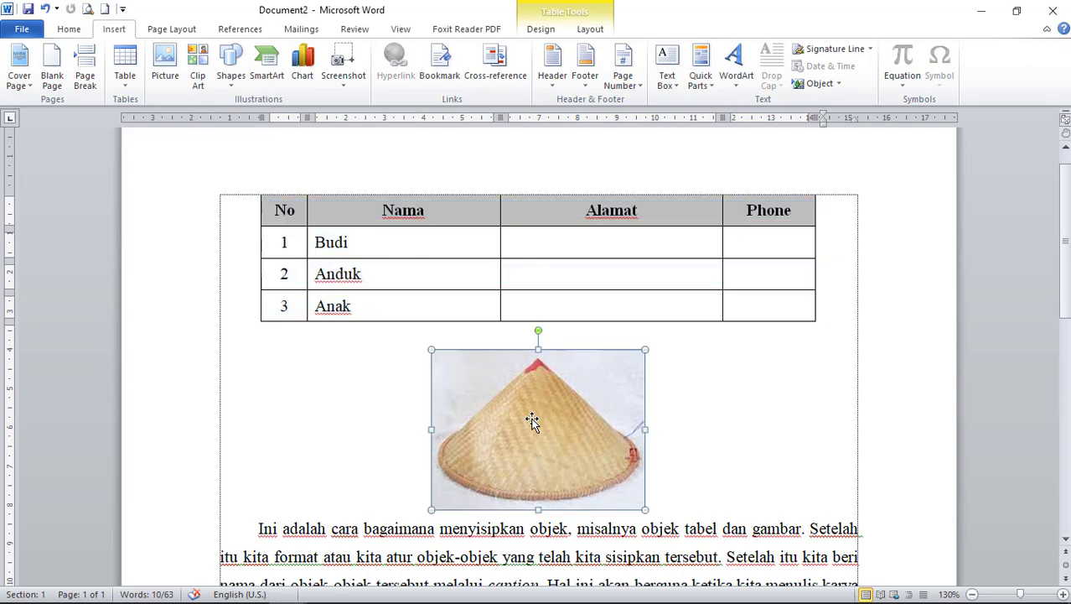
click(689, 406)
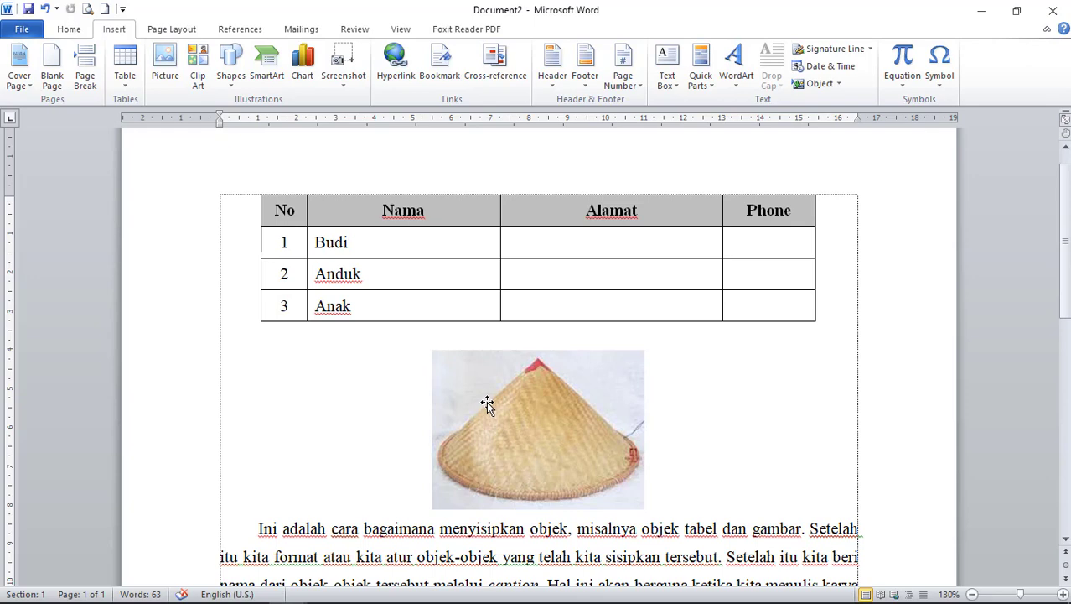
click(514, 428)
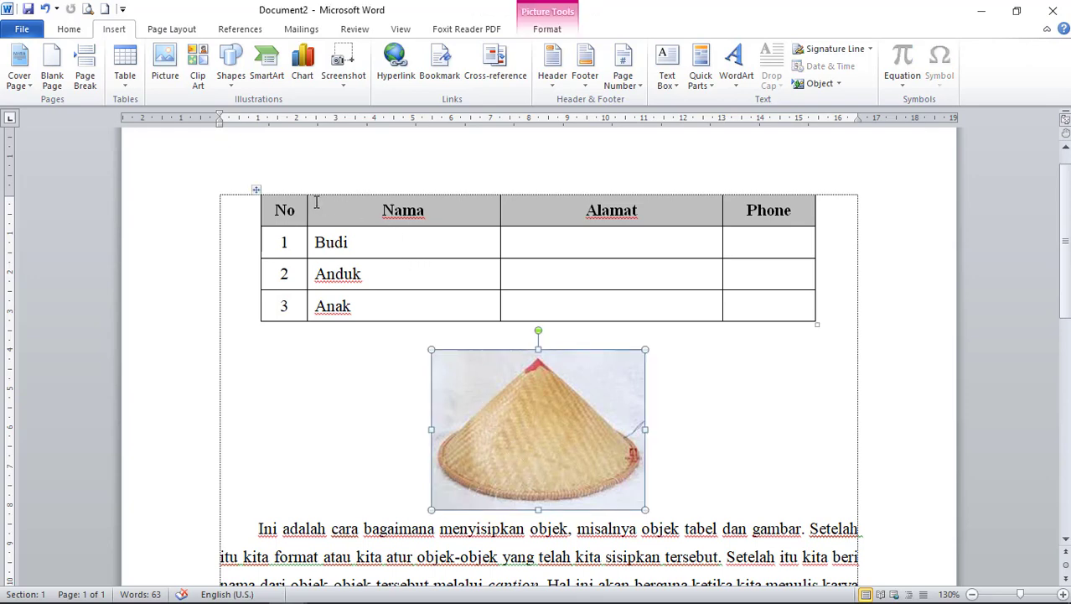
click(255, 191)
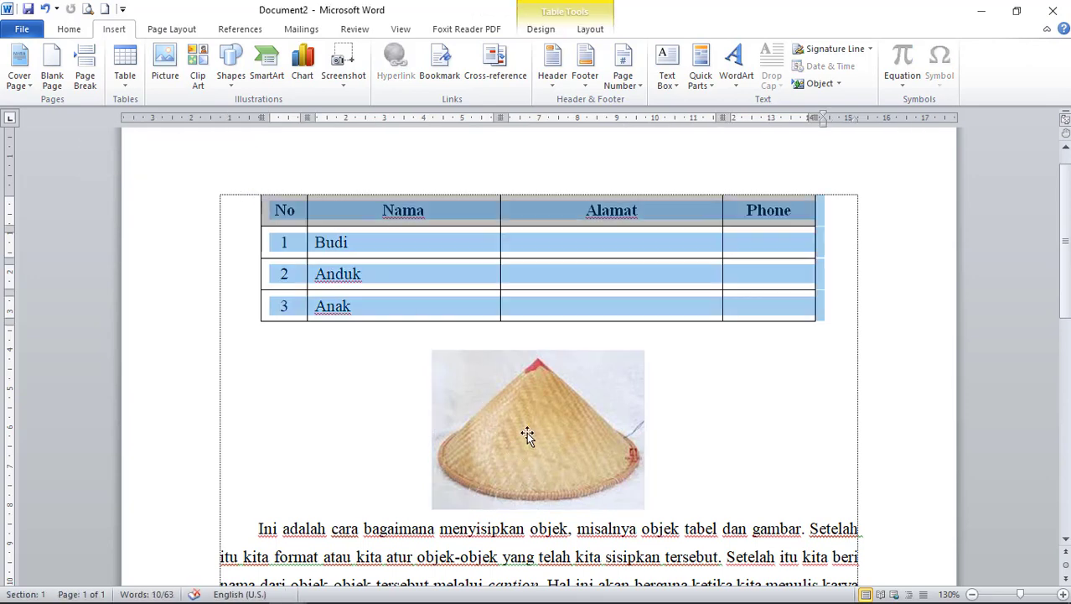
click(535, 460)
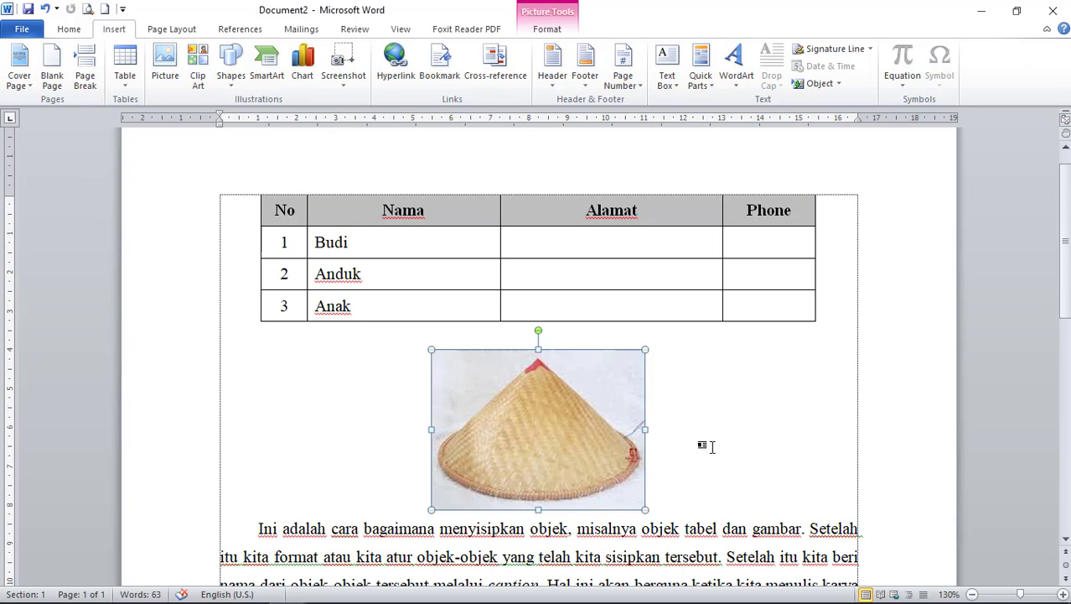
scroll(711, 447, down, 5)
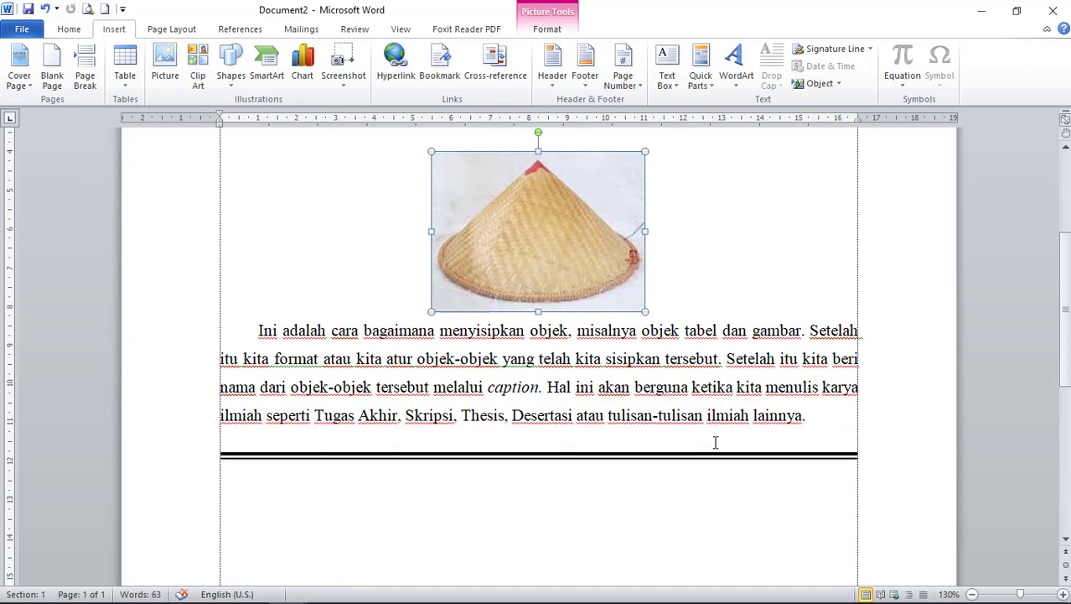
click(418, 457)
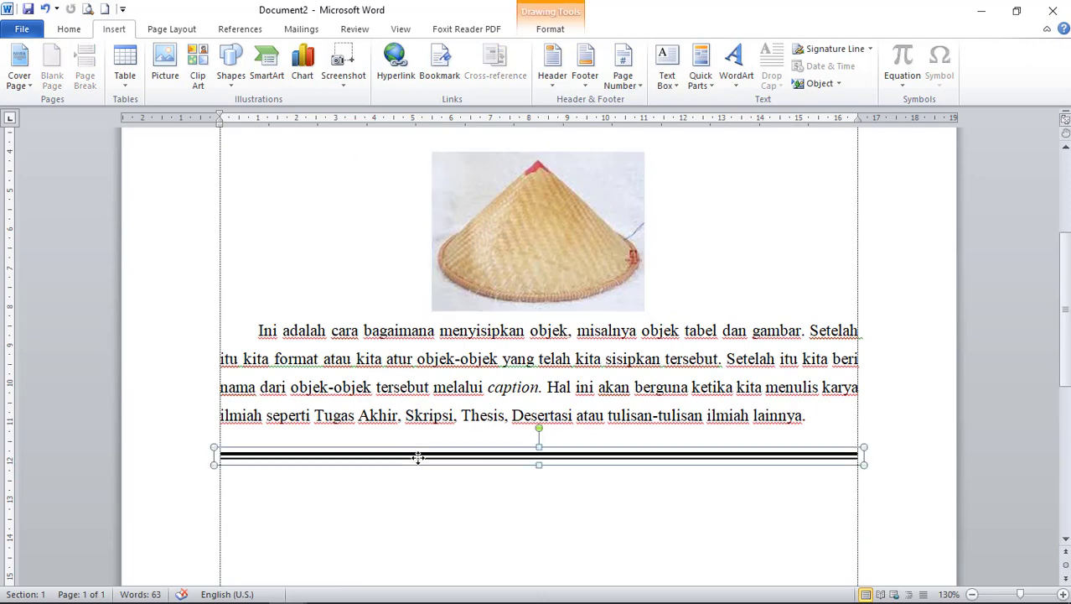
click(419, 508)
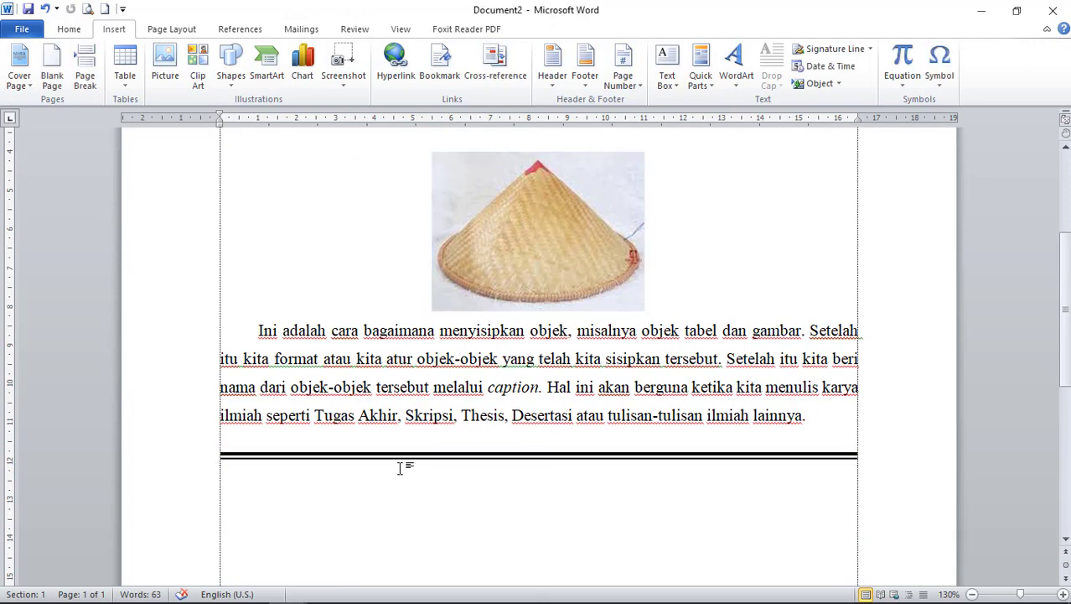
click(399, 454)
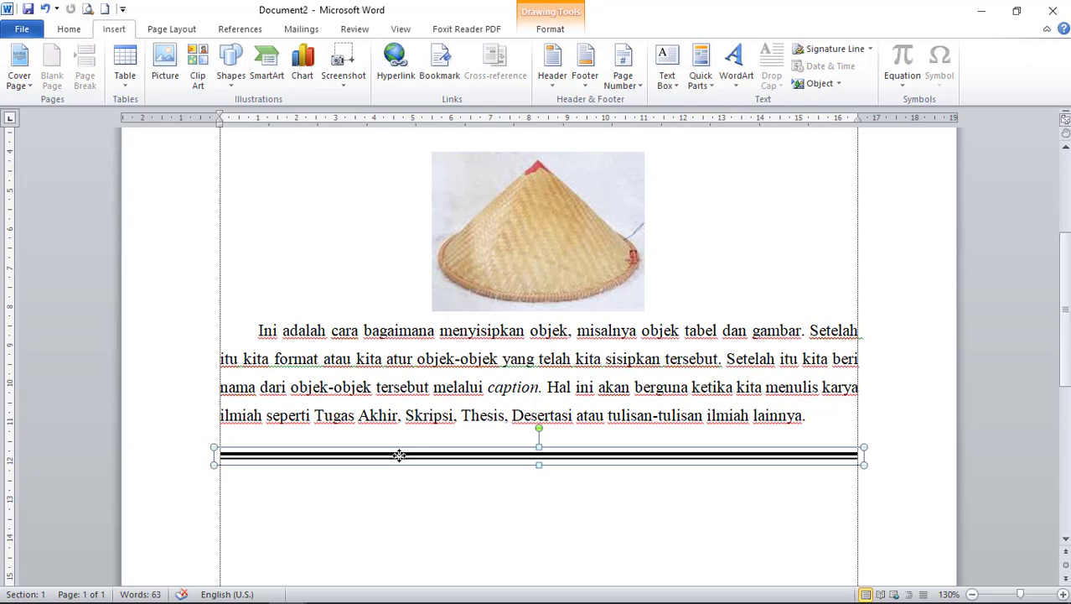
click(530, 523)
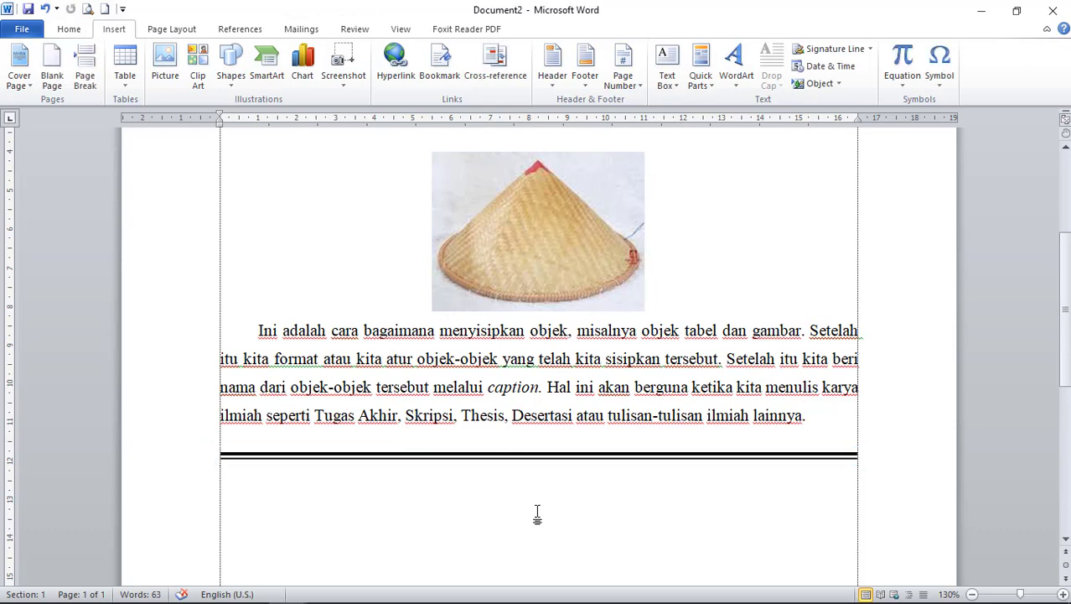
Look over the document and highlight the table's cells from the header row through the last row
scroll(537, 511, up, 5)
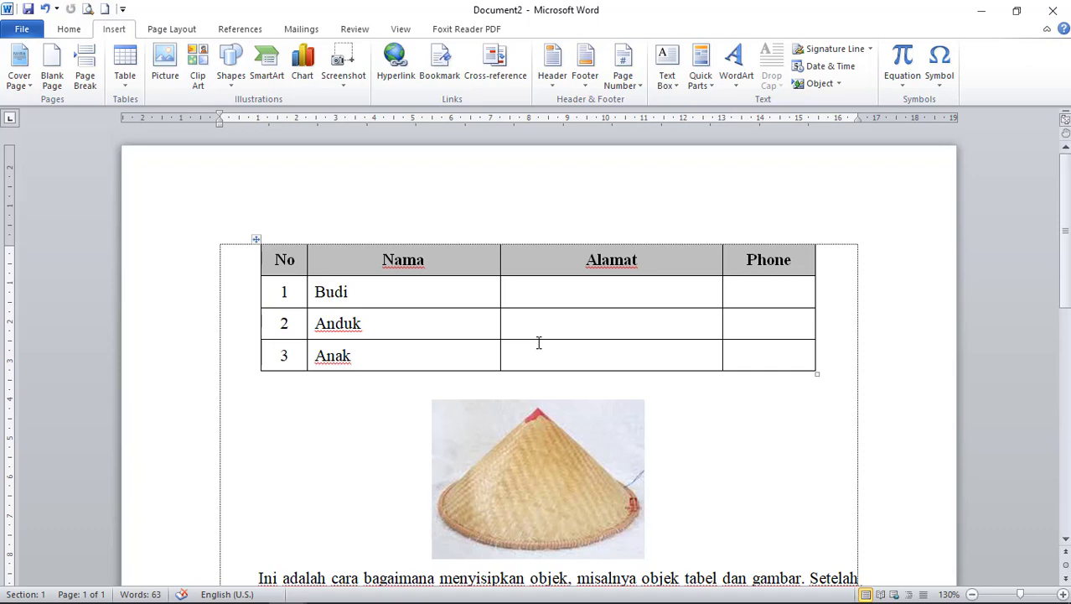
scroll(539, 342, down, 5)
scroll(536, 342, up, 4)
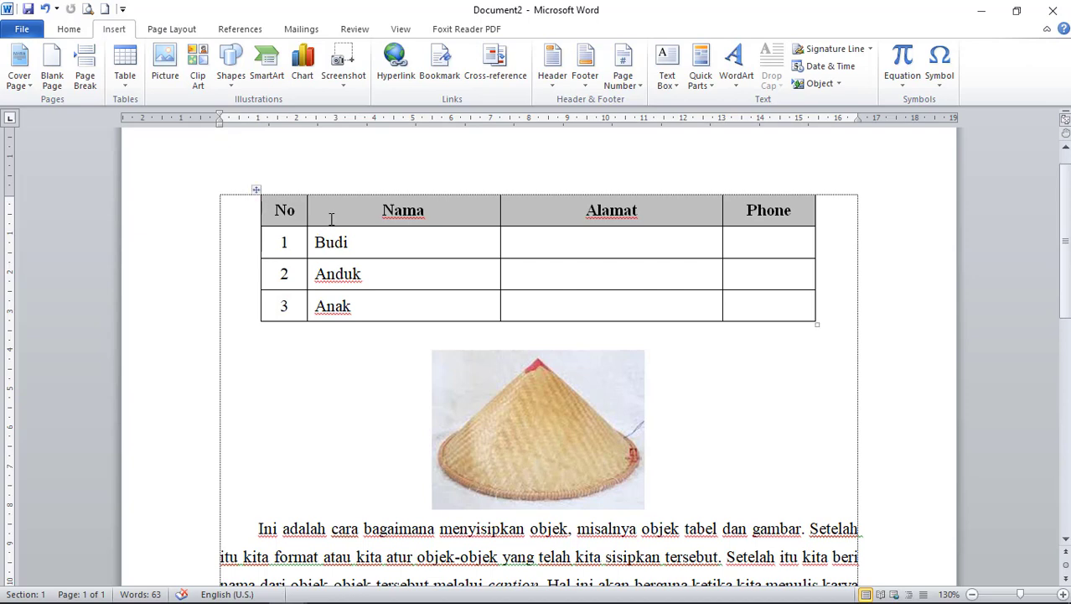
click(383, 211)
drag(275, 209, 740, 328)
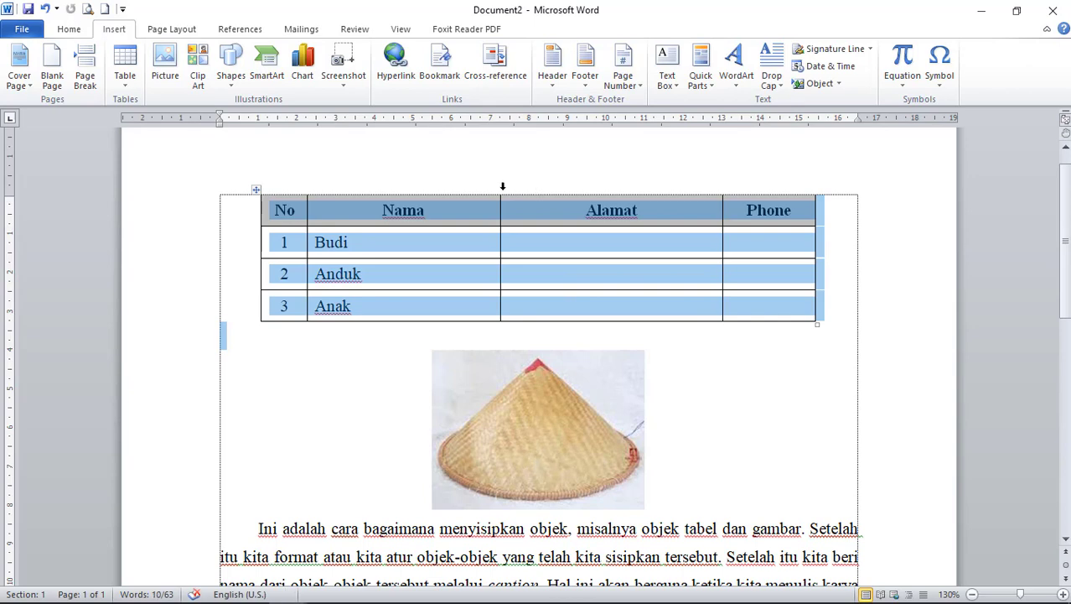
click(510, 217)
click(538, 270)
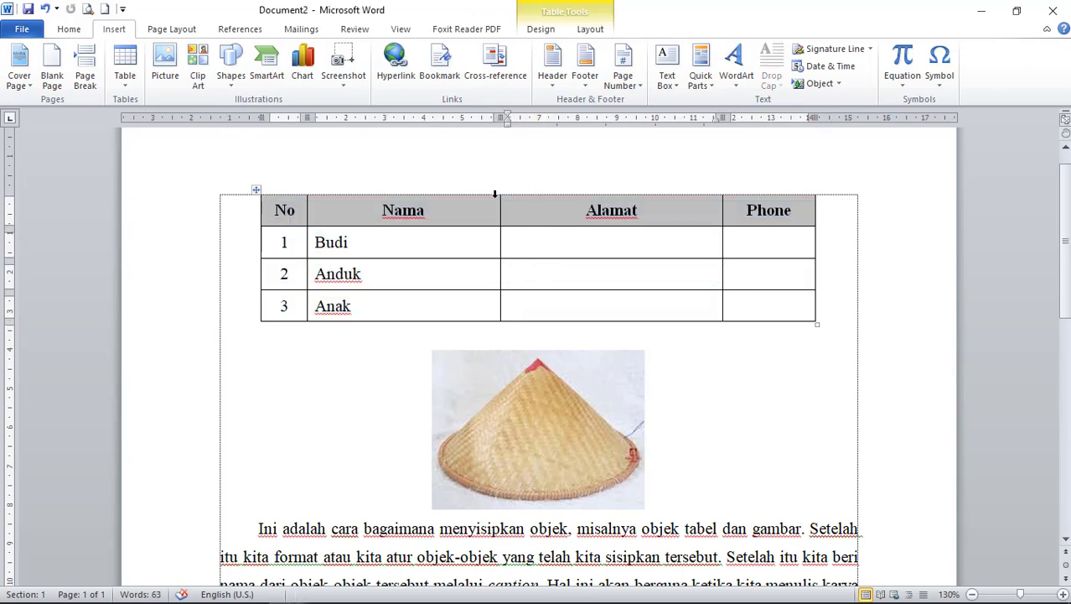
Add an empty centred line between the hat picture and the paragraph
scroll(574, 415, down, 3)
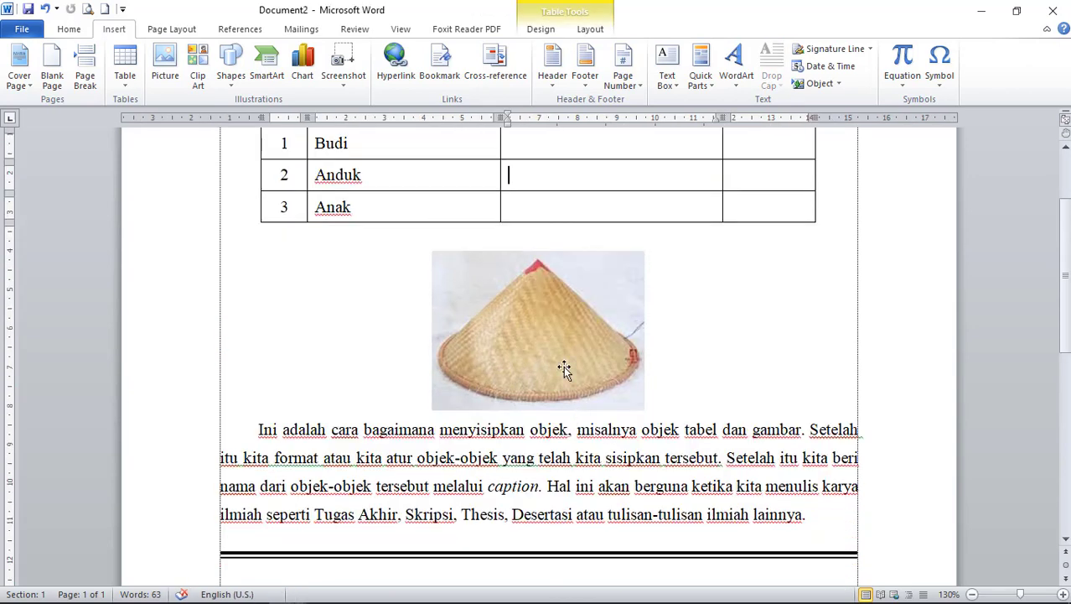
click(610, 372)
click(686, 400)
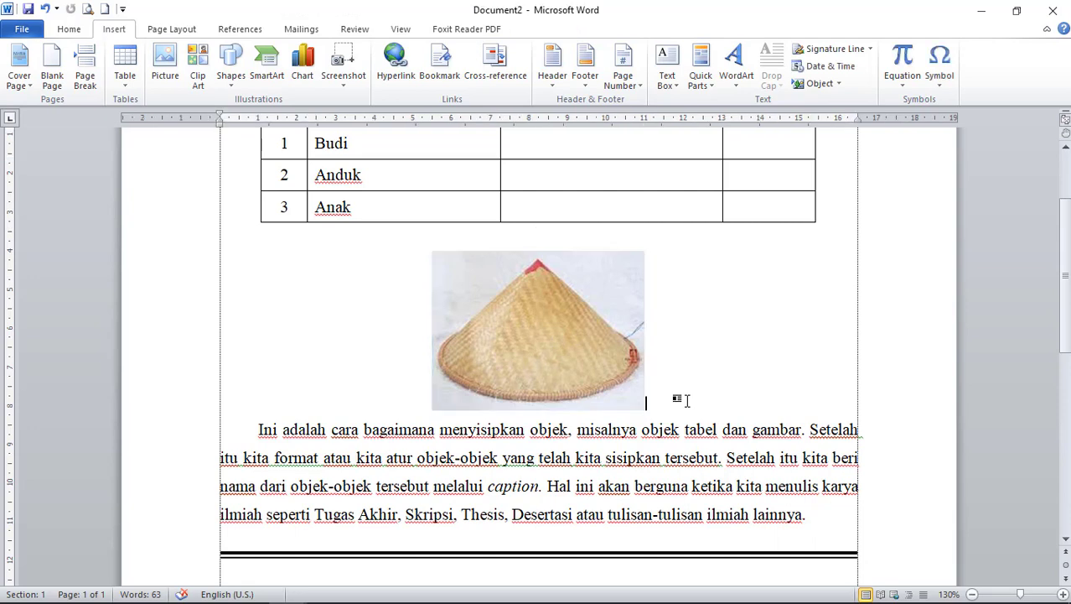
key(Return)
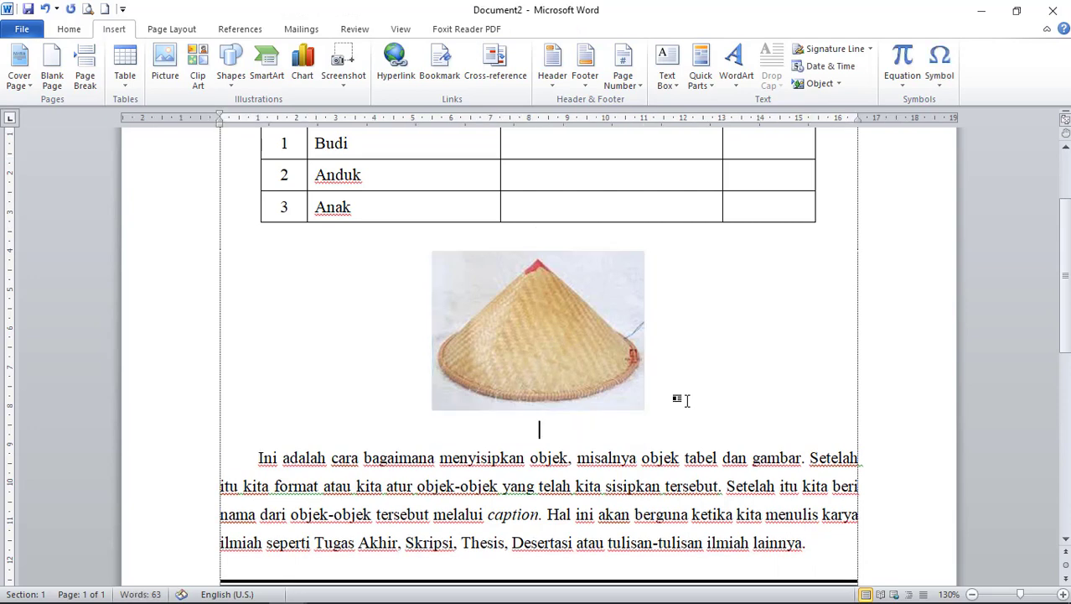
Check the table and the possible cursor positions around its rows for a caption line above it
scroll(375, 303, up, 3)
scroll(375, 303, up, 2)
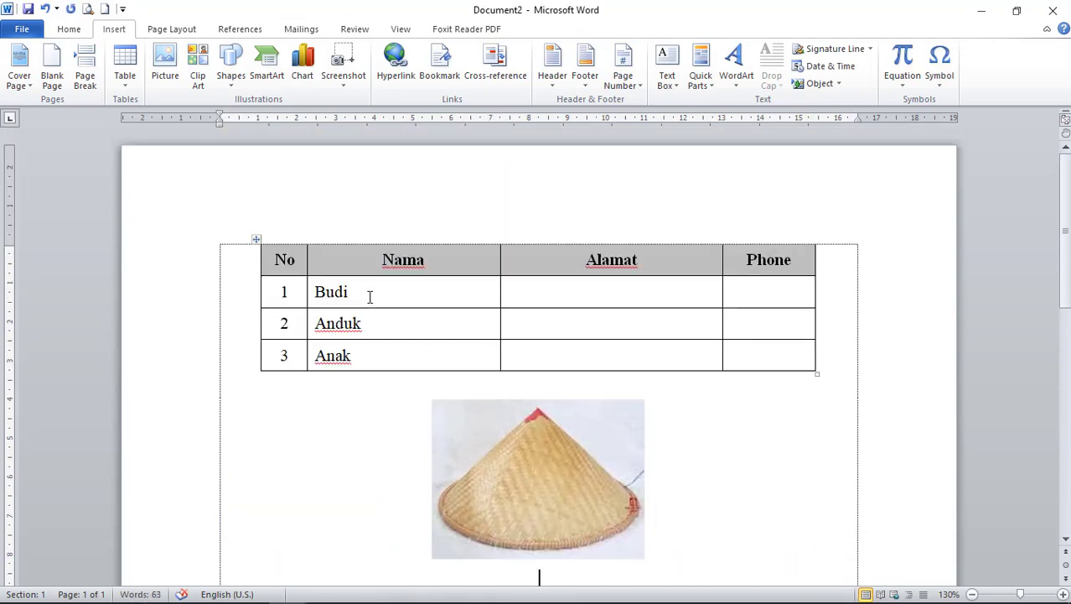
click(256, 242)
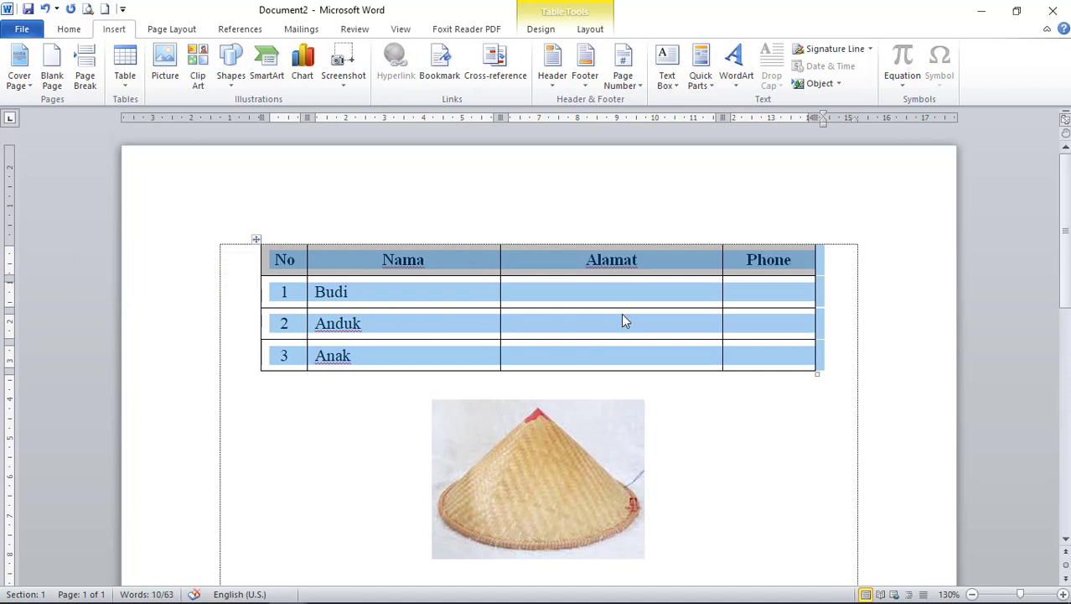
click(831, 413)
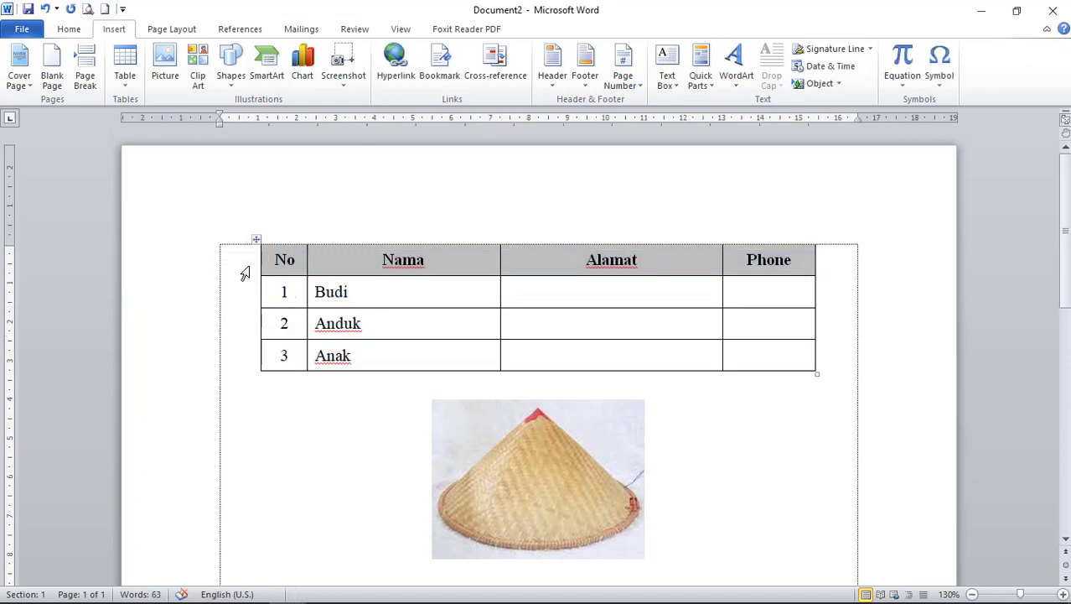
click(820, 275)
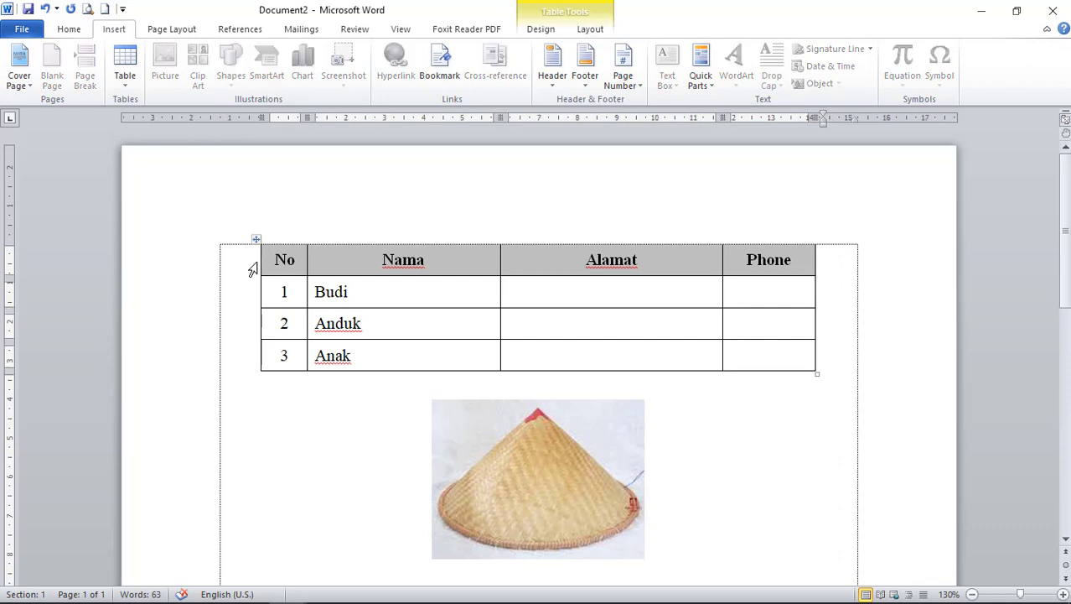
click(239, 357)
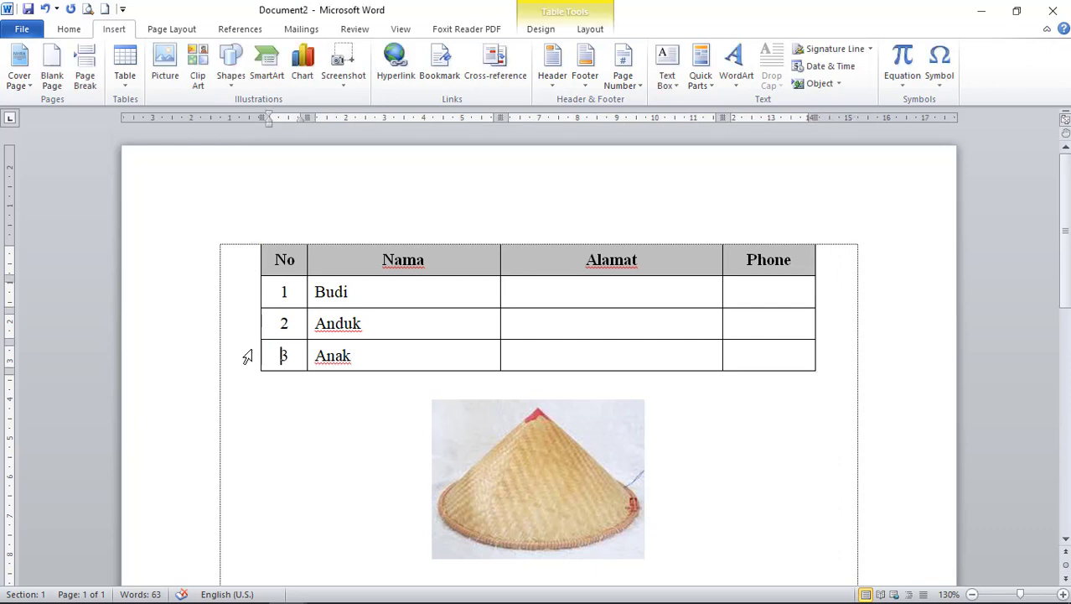
click(425, 367)
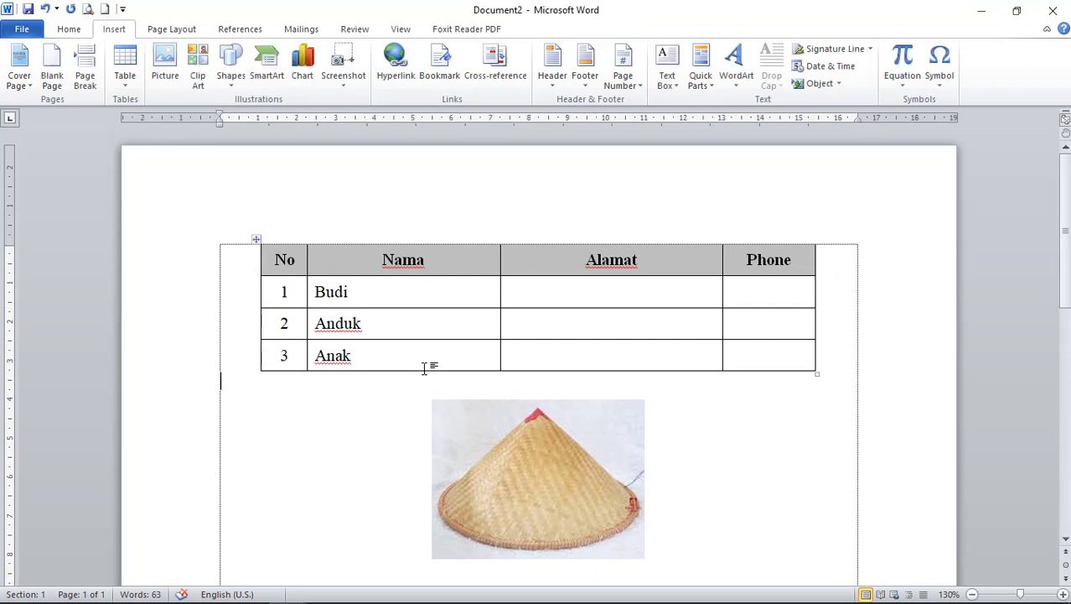
Cut the whole table, add an empty line in its place, and paste the table back beneath that line
click(256, 239)
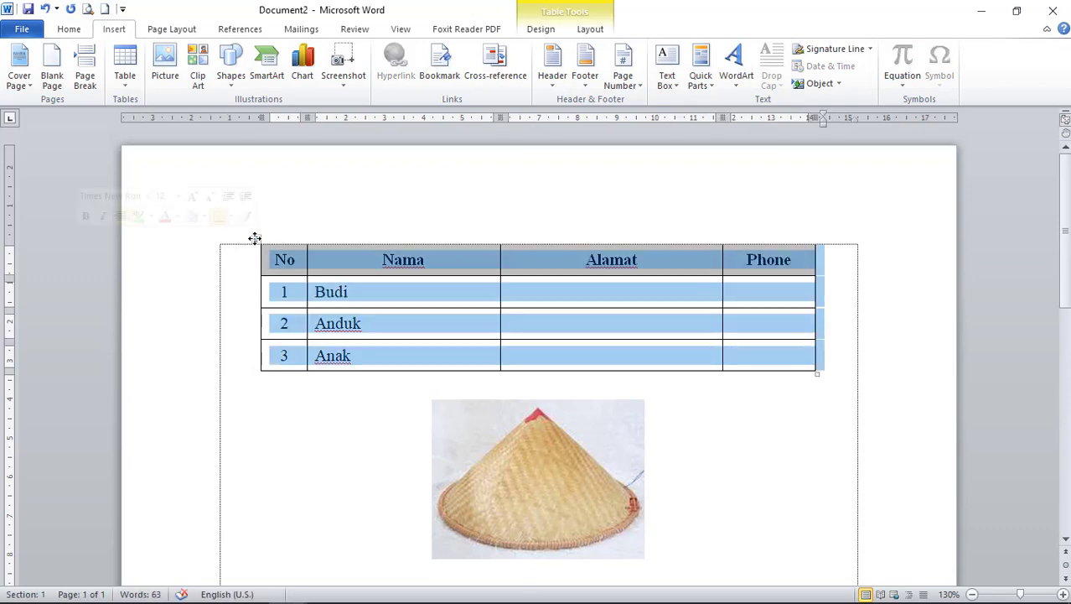
right_click(332, 264)
click(245, 273)
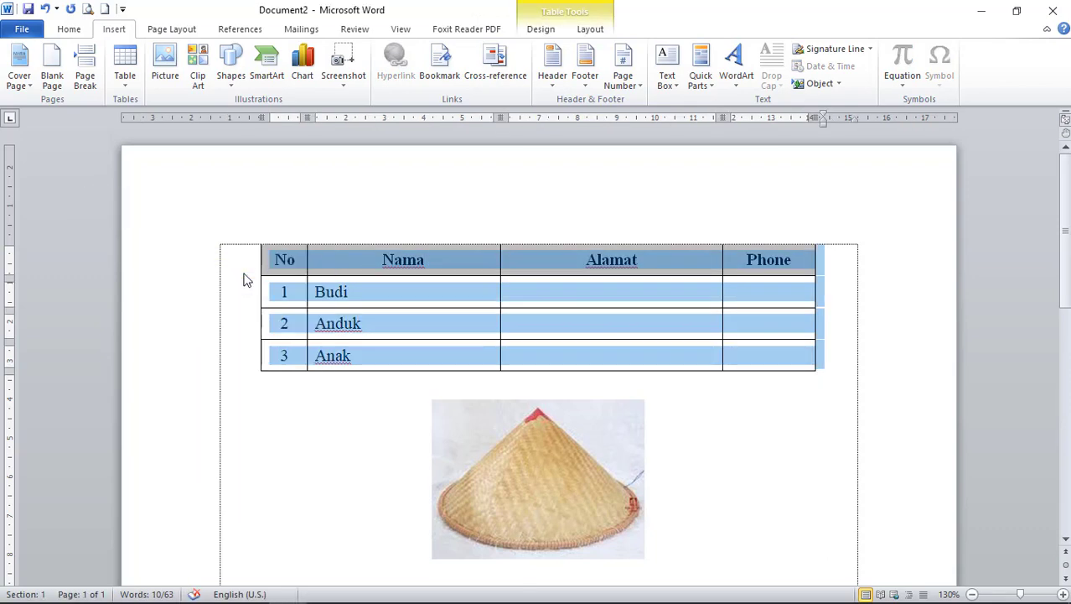
key(Return)
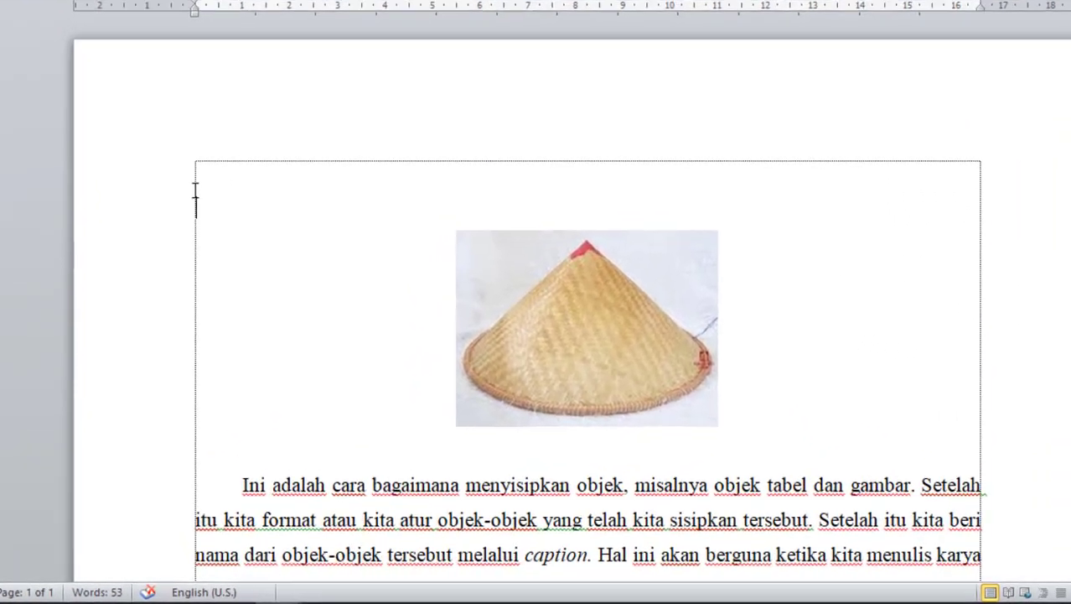
right_click(189, 172)
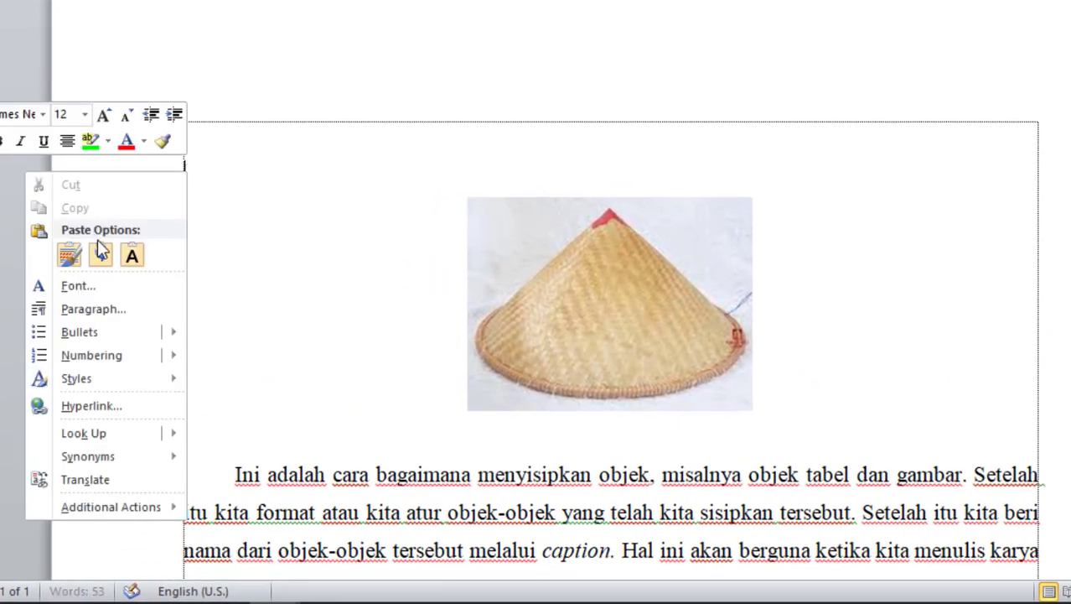
click(70, 256)
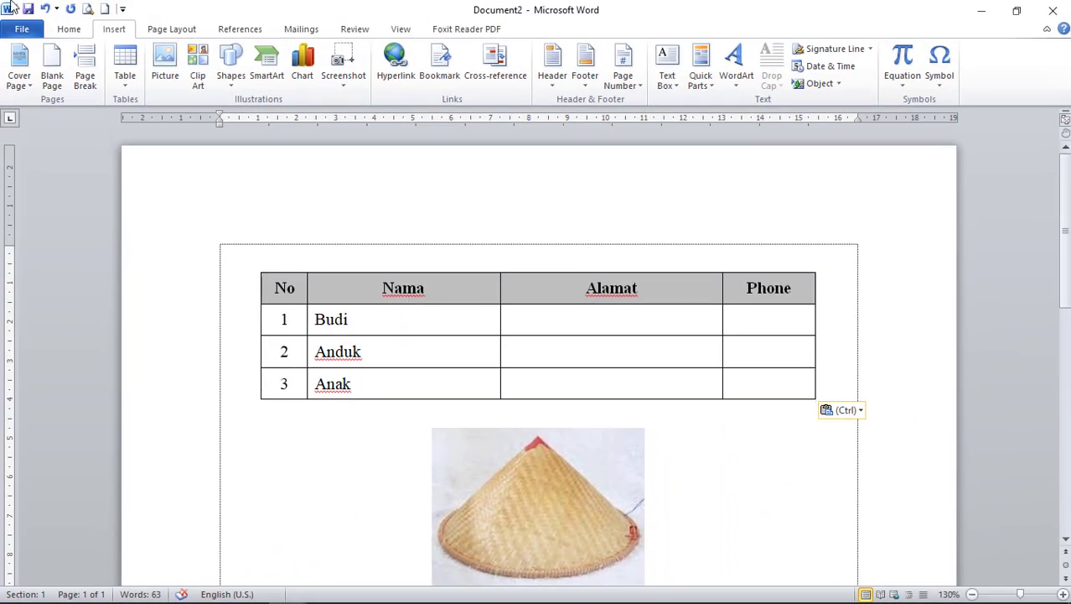
Centre the empty line above the table and enter the caption "Tabel 1. Contoh" there
click(68, 28)
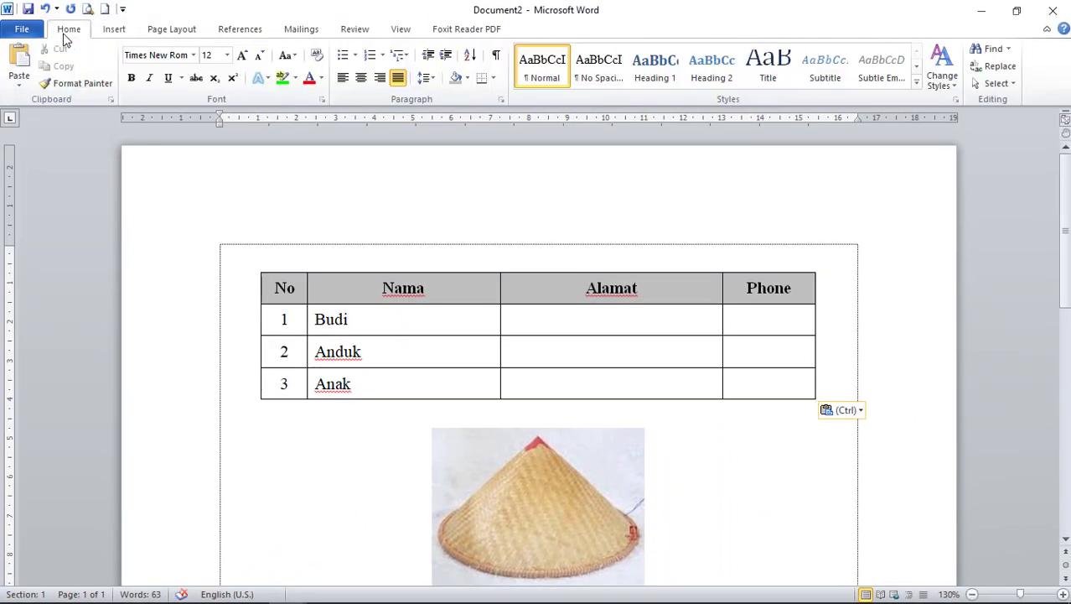
click(361, 78)
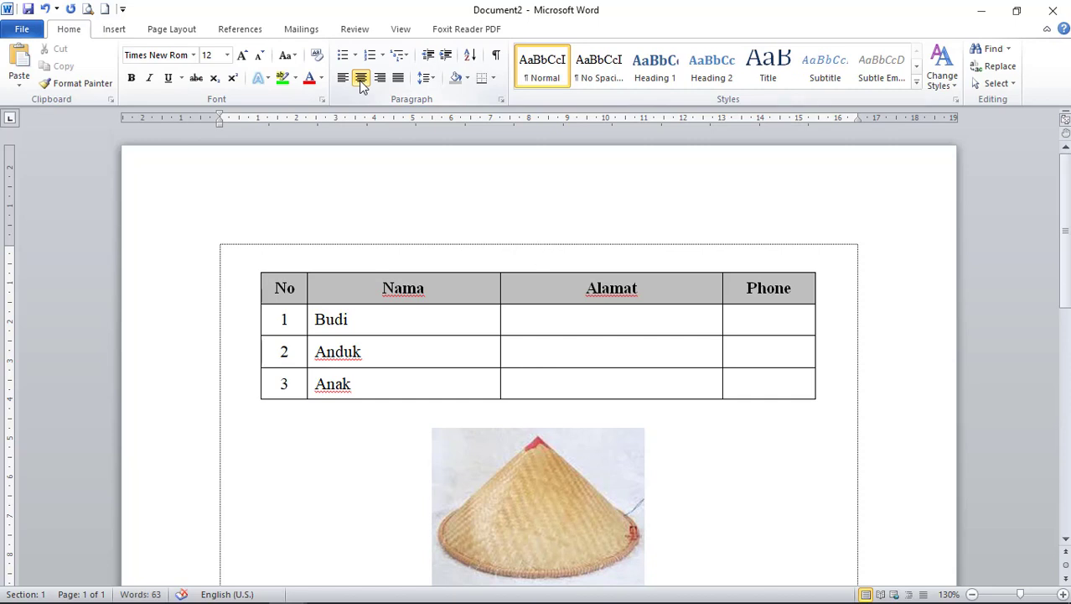
text(Tabel 1. Contoh)
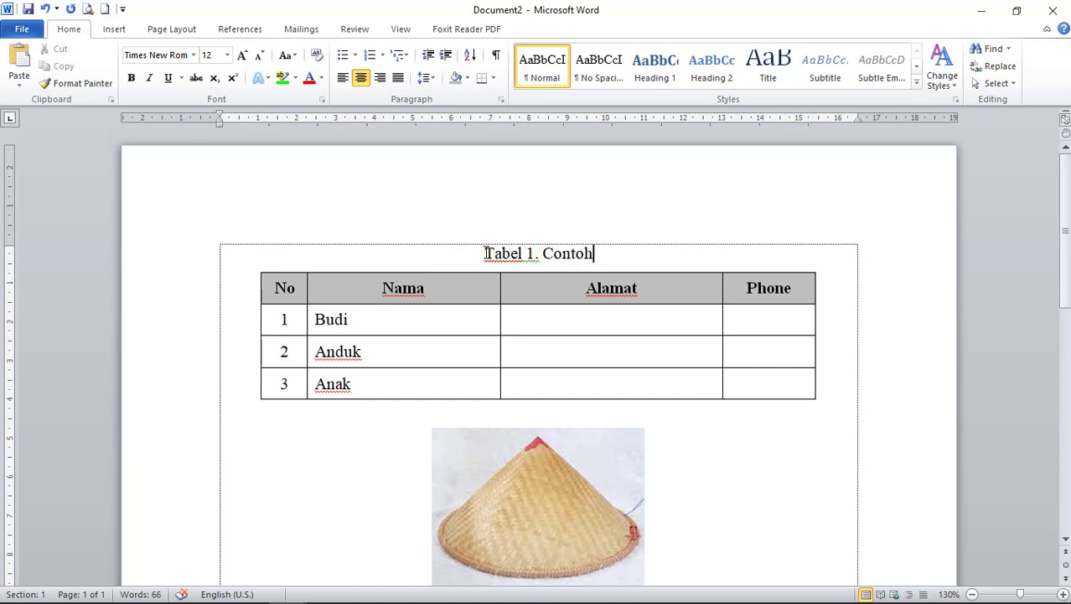
Delete the manually entered caption text "Tabel 1. Contoh" from the line above the table
drag(487, 253, 601, 253)
click(601, 253)
drag(486, 253, 597, 256)
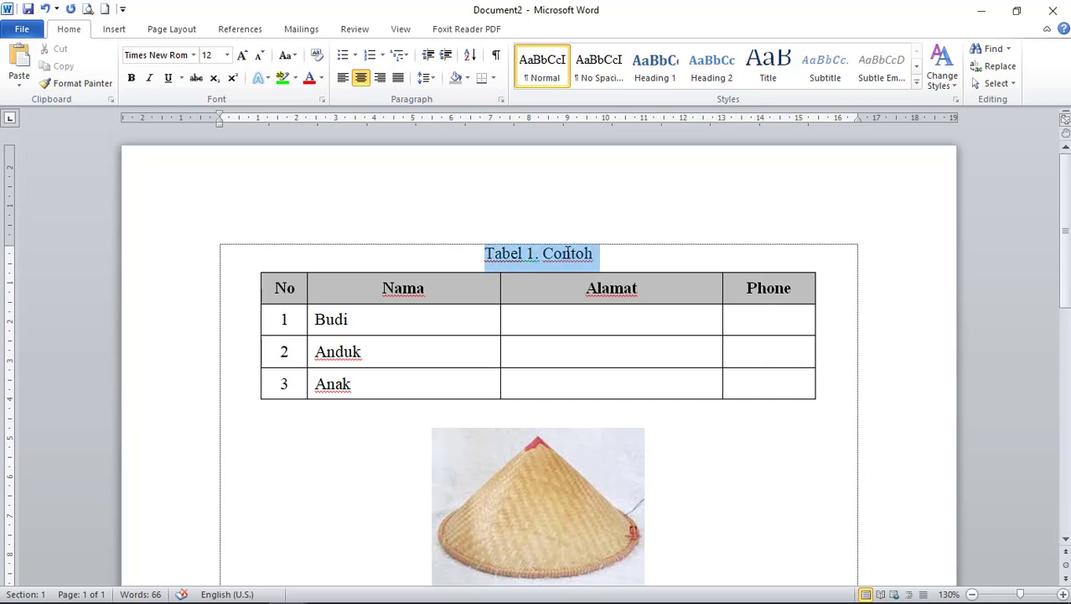
key(Delete)
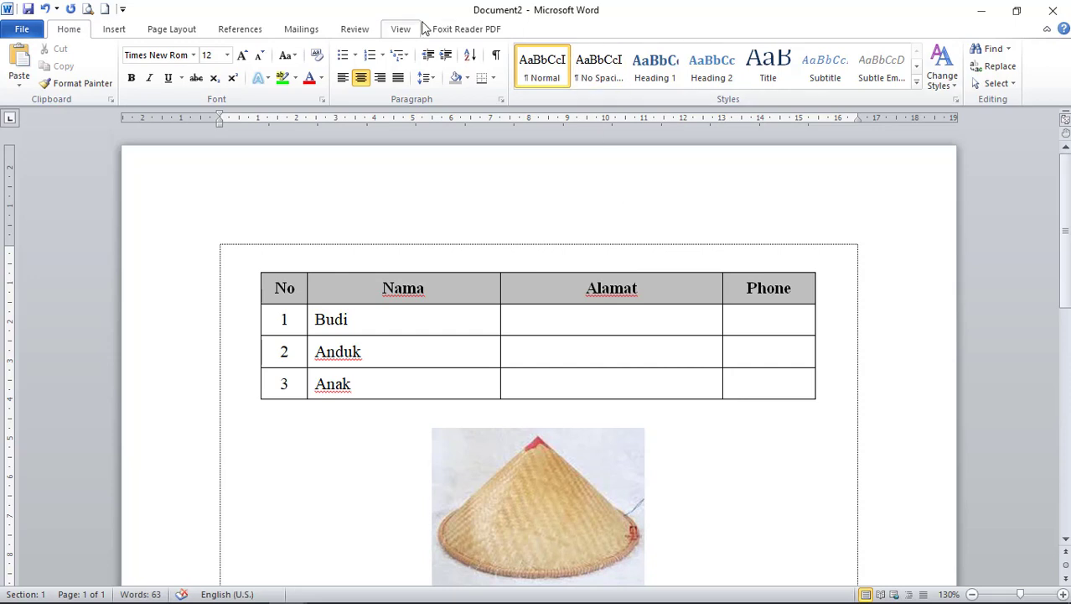
Start inserting a caption on the empty line above the table and create a new caption label named "Tabel"
click(241, 32)
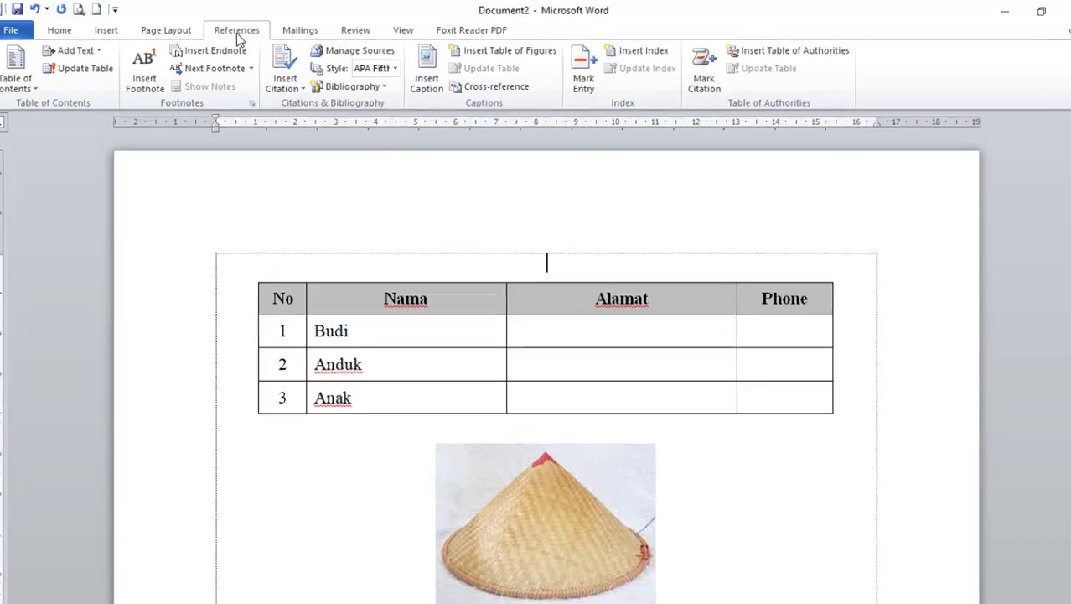
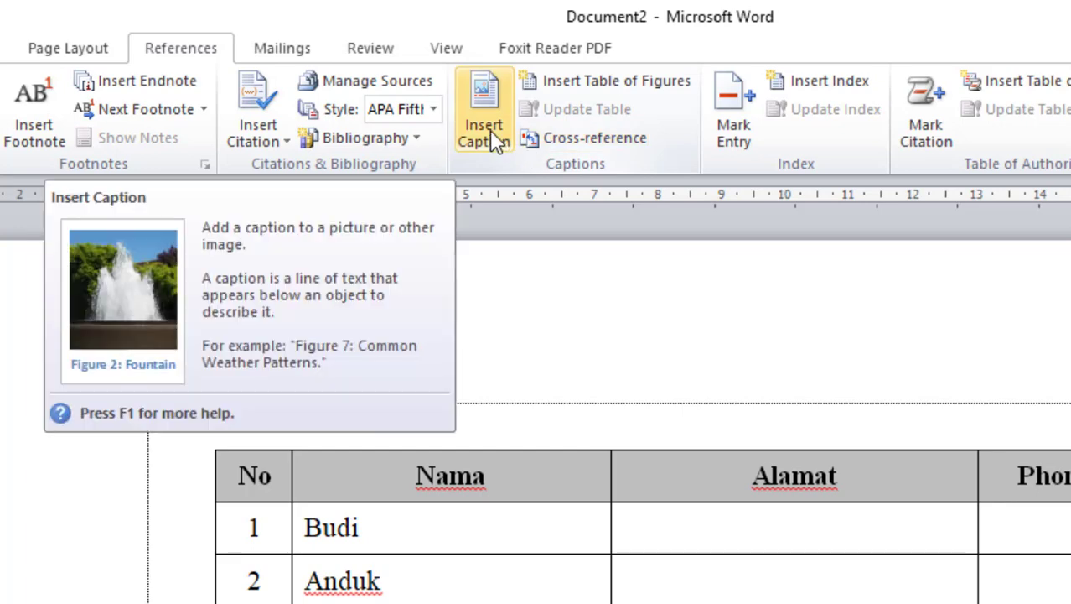
click(491, 138)
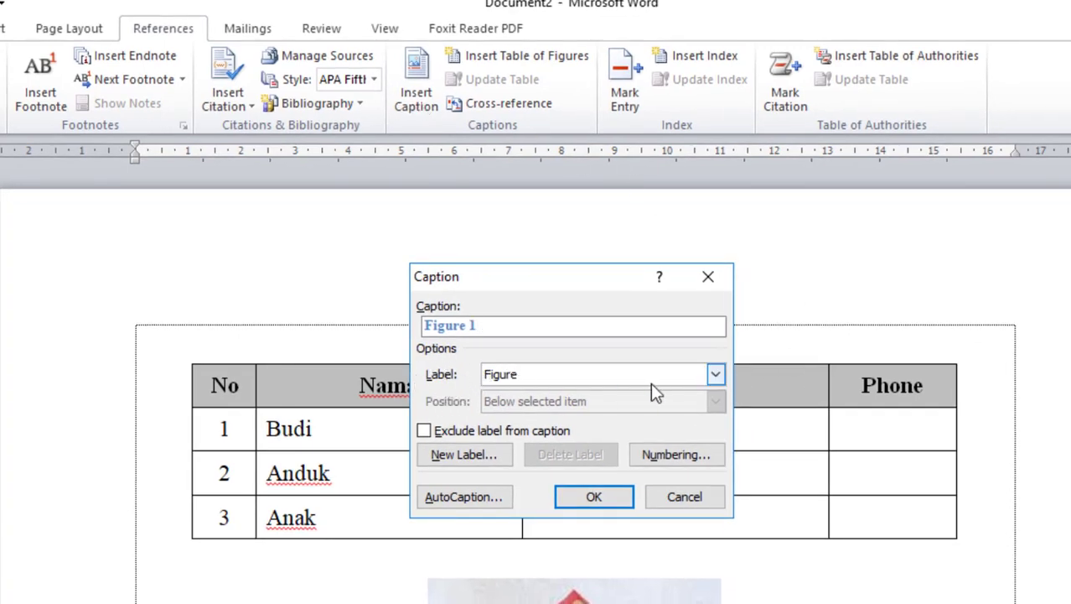
click(715, 375)
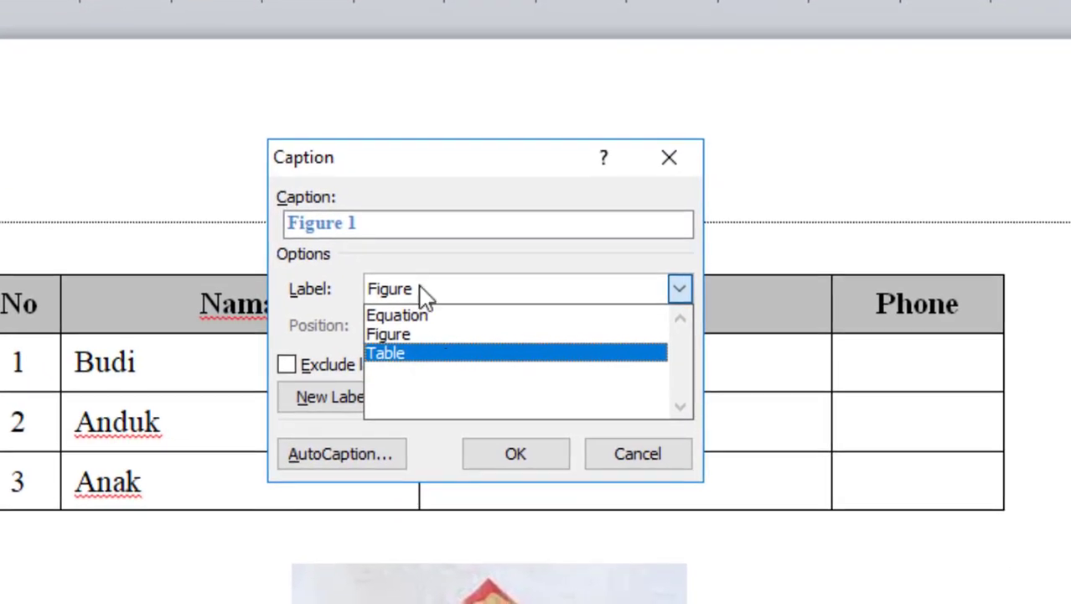
click(403, 176)
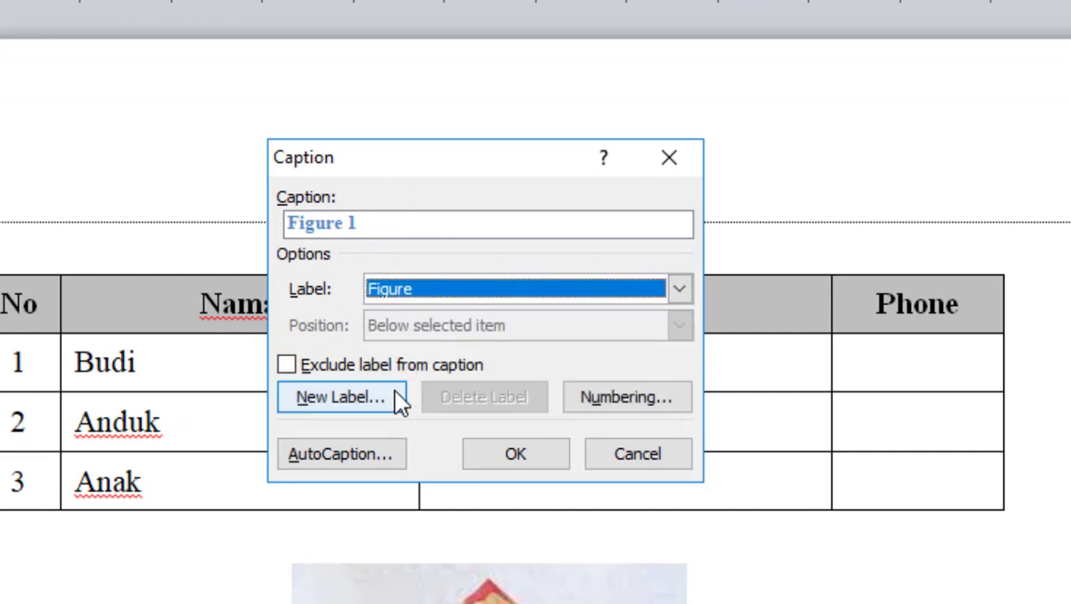
click(359, 403)
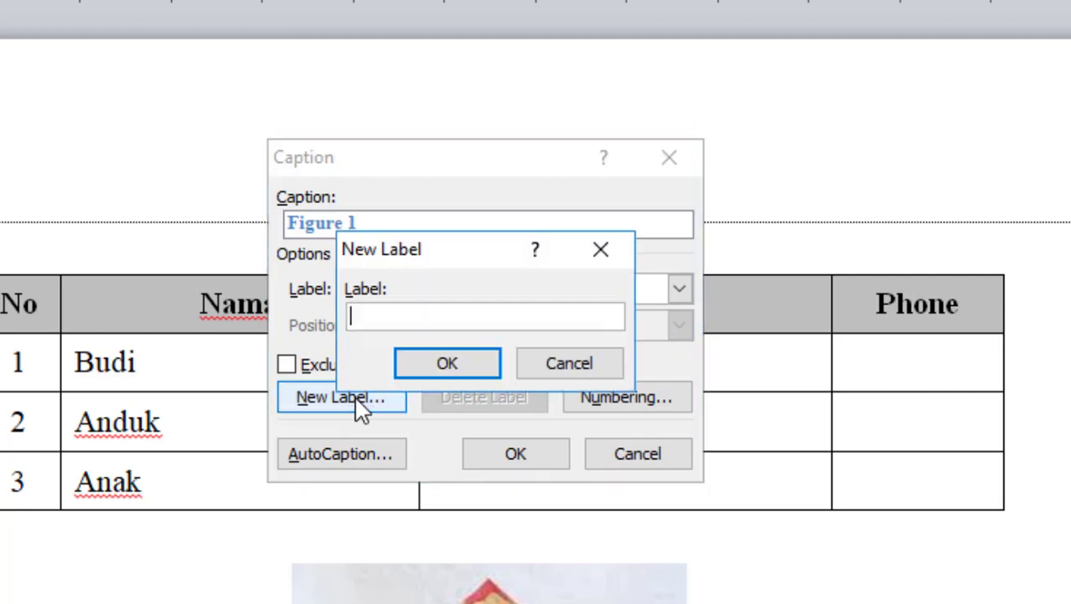
text(Tabel)
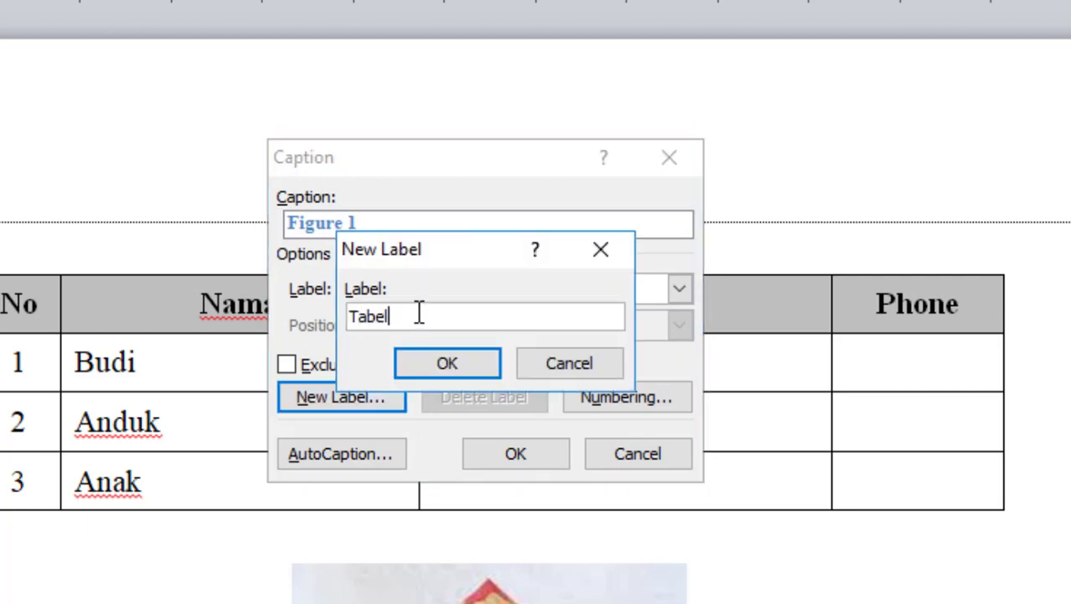
click(467, 367)
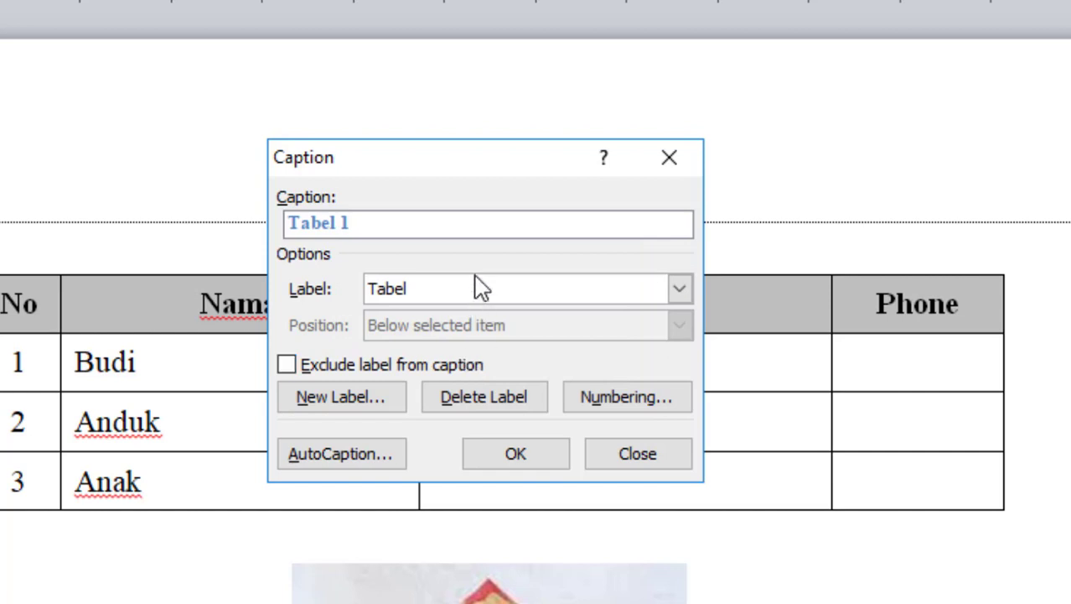
Insert the numbered caption with the label Tabel above the table and complete it as "Tabel 1. Contoh"
click(681, 291)
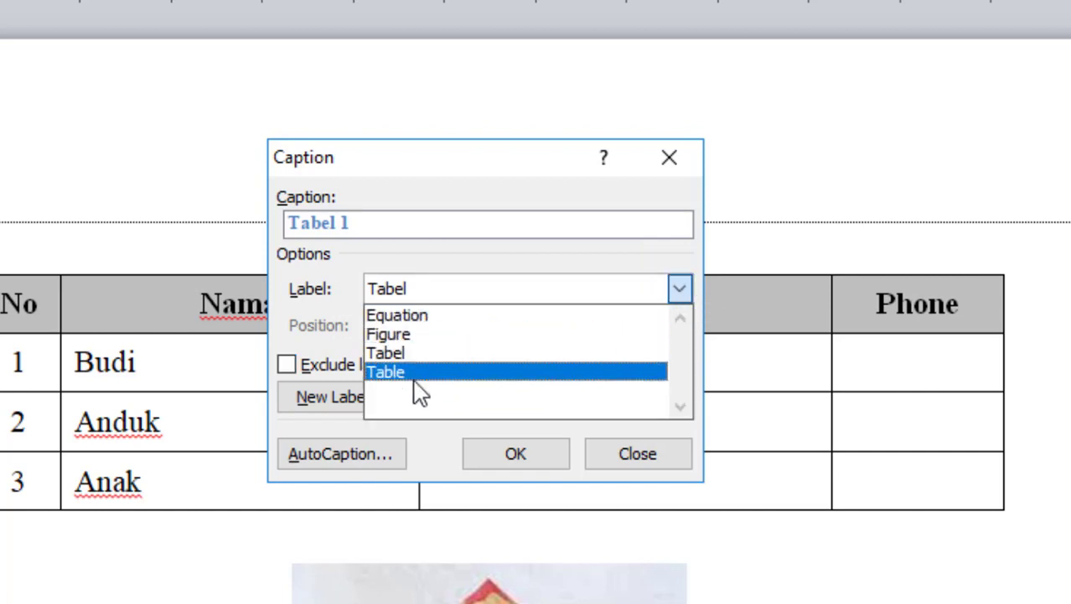
click(401, 356)
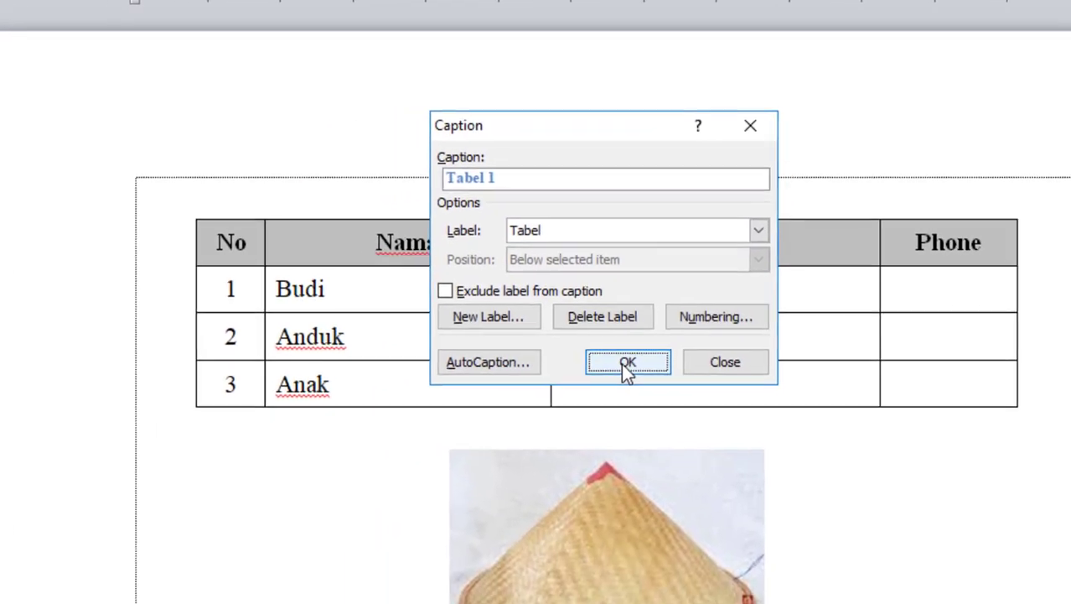
click(513, 456)
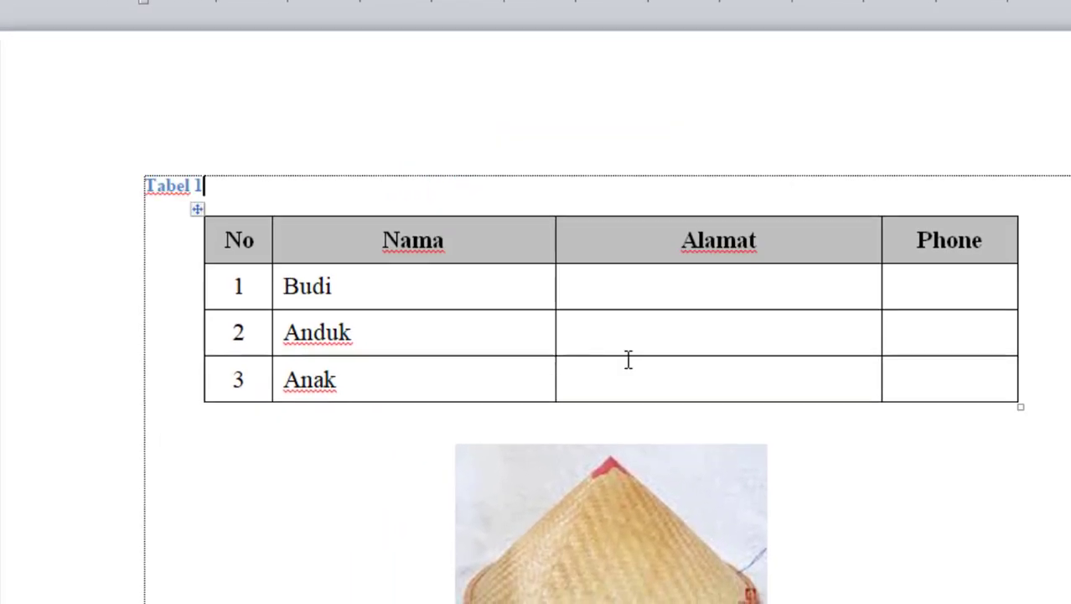
text(.)
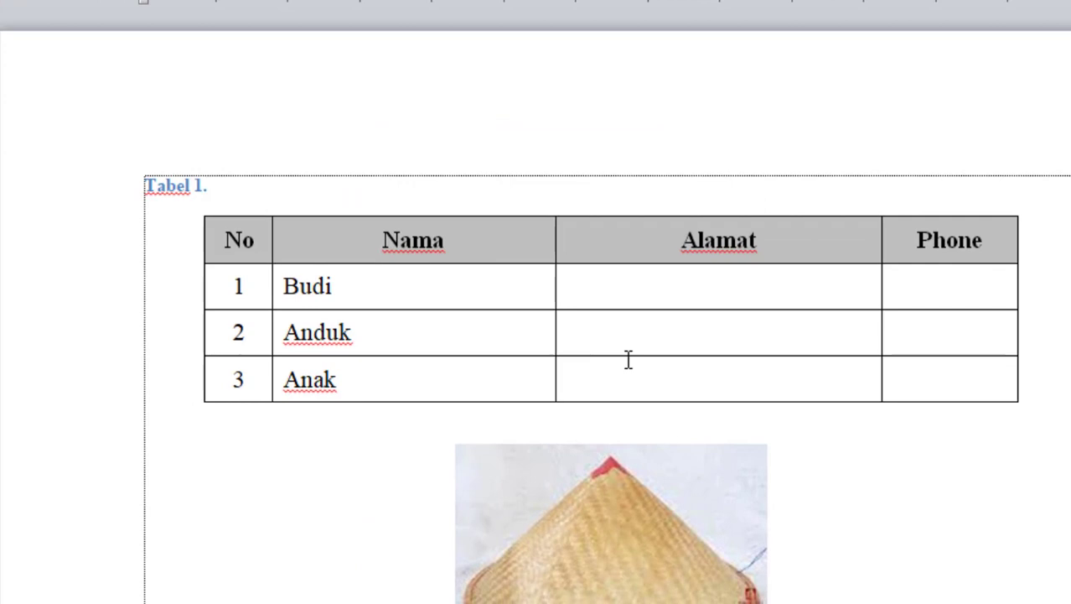
text( Contoh)
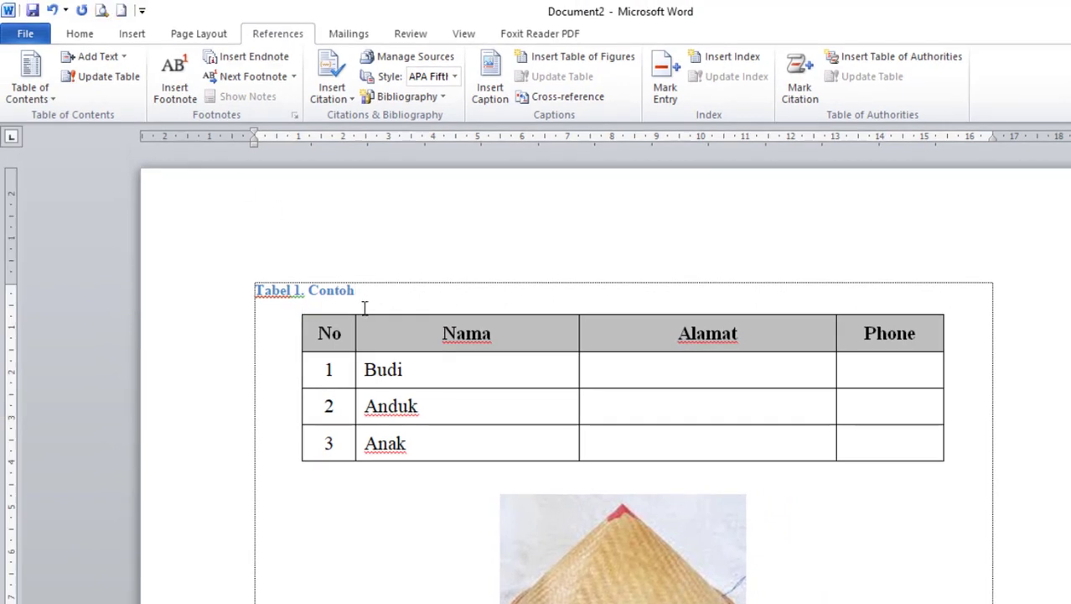
Format the whole table caption as centred, with the Automatic font colour and a font size of 12
drag(365, 308, 202, 283)
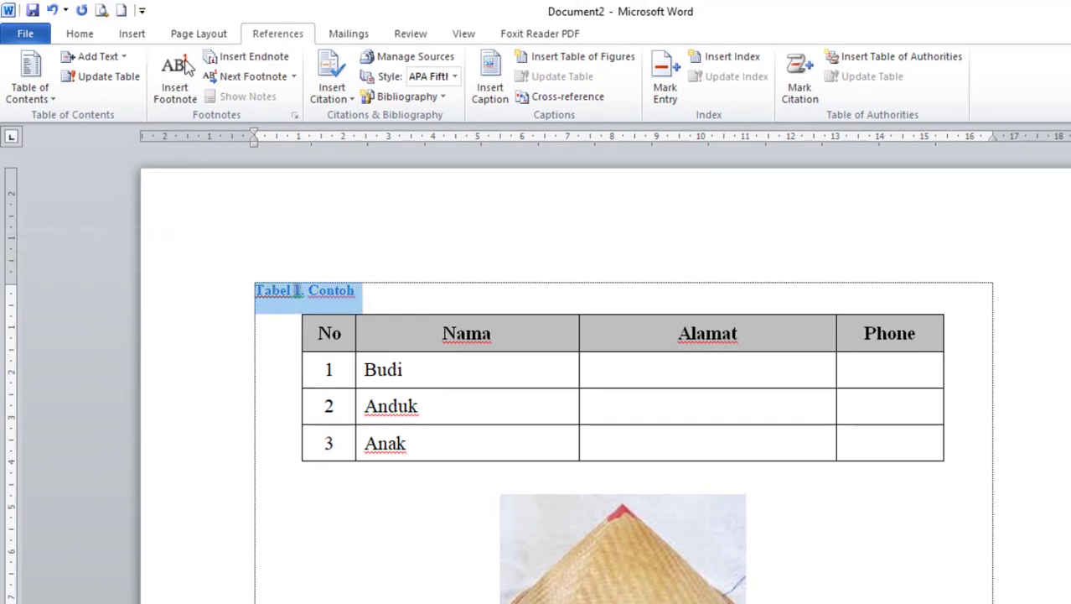
click(92, 38)
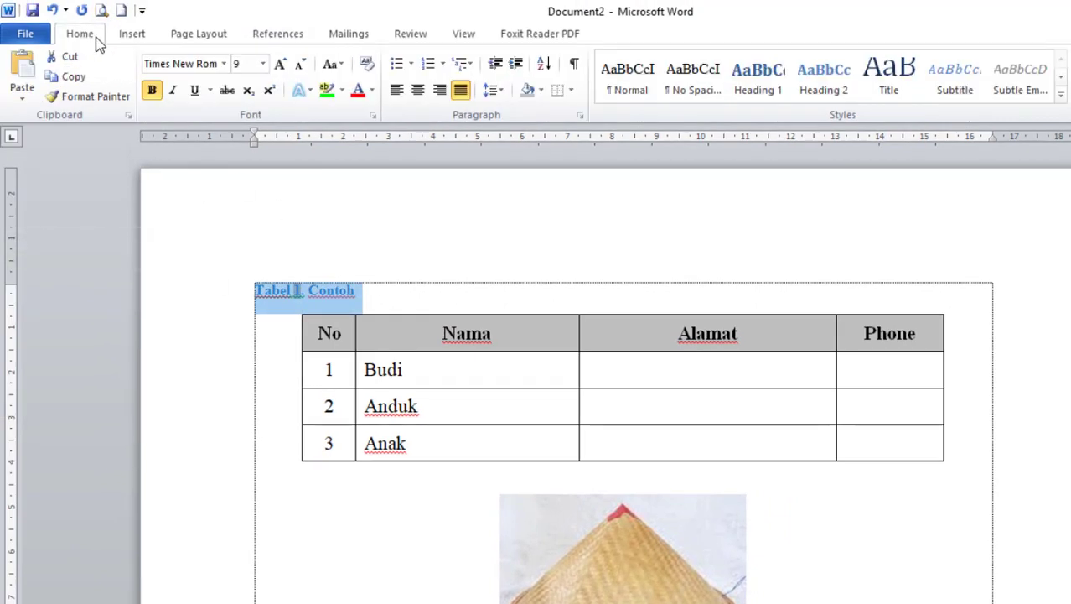
click(421, 94)
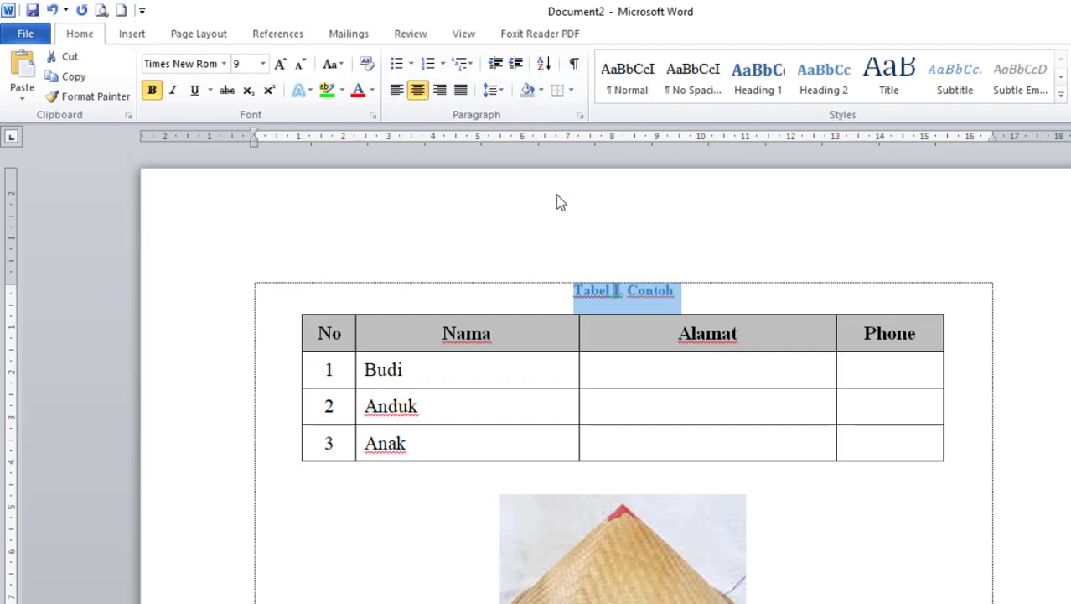
click(373, 90)
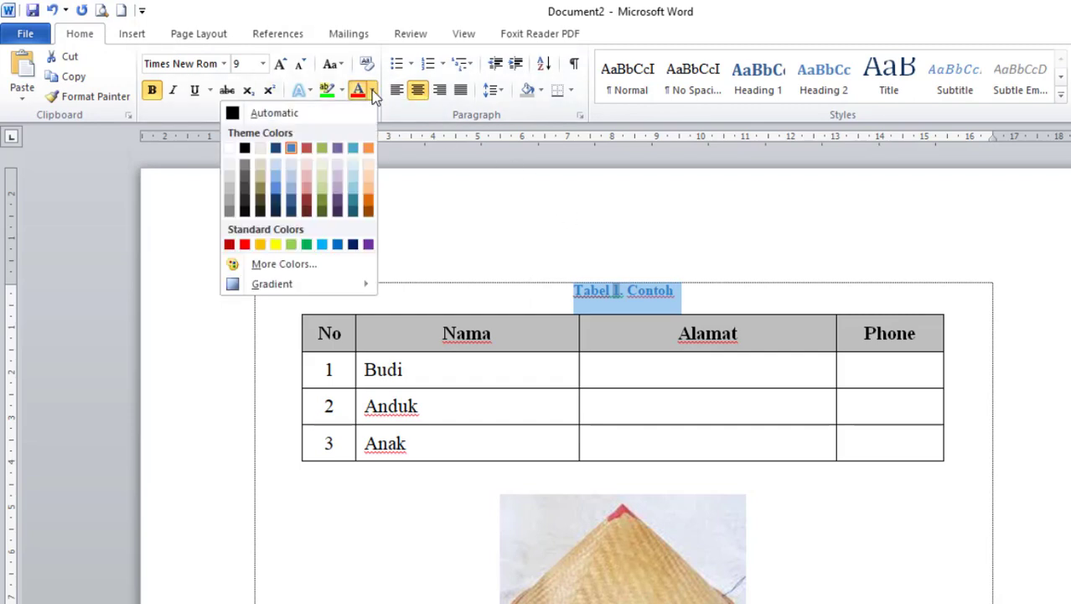
click(237, 111)
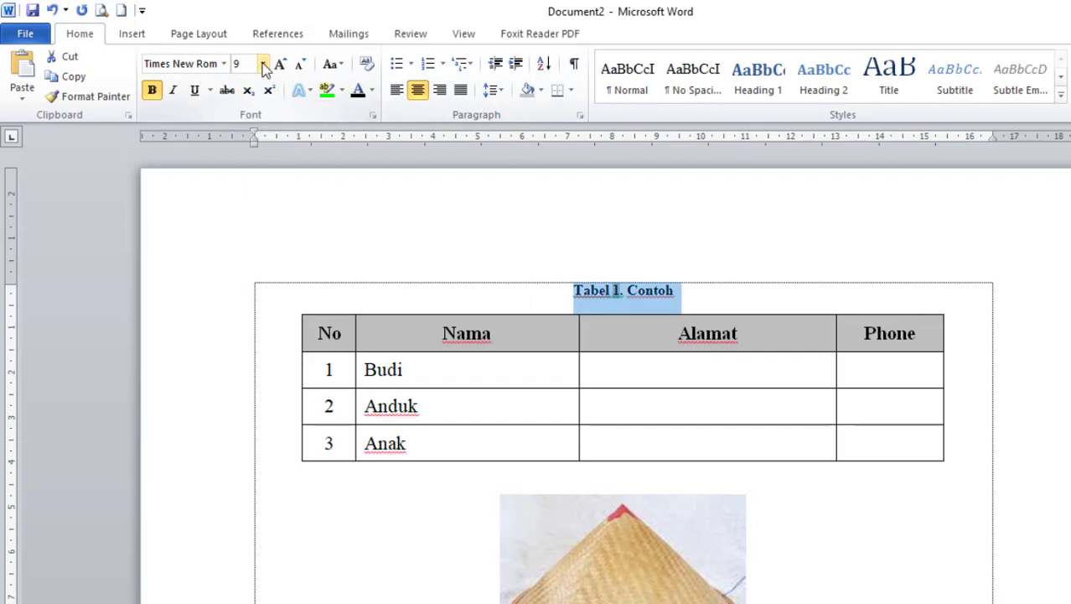
click(263, 64)
click(243, 142)
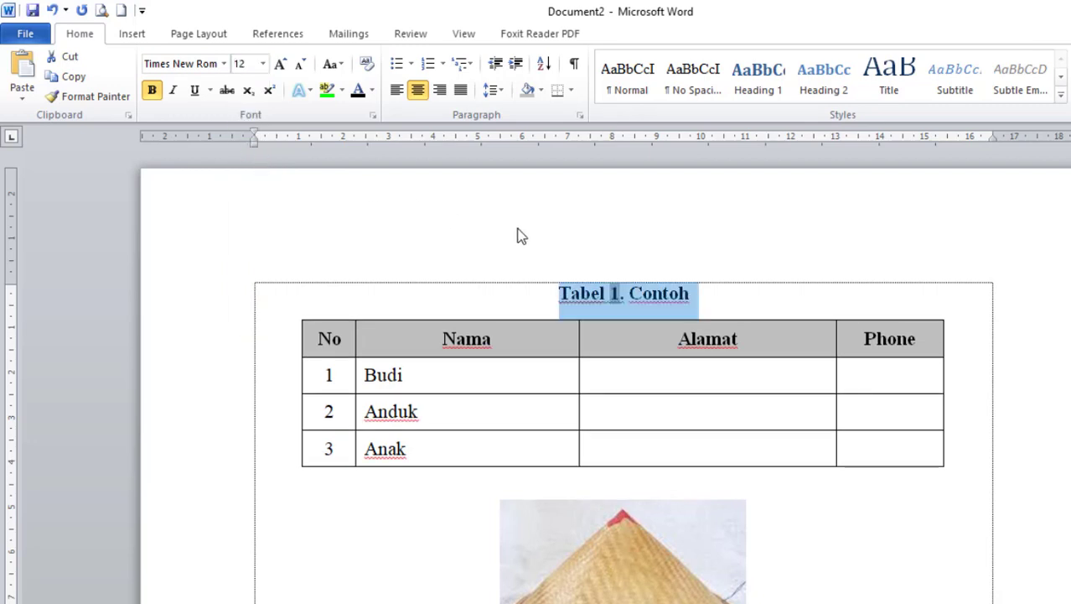
click(714, 296)
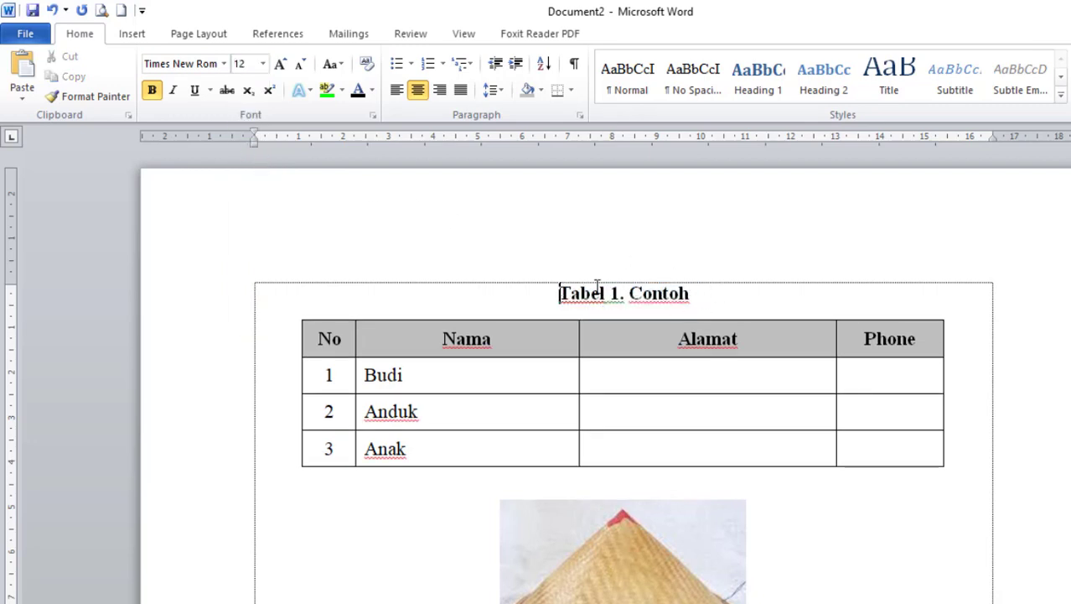
drag(560, 293, 629, 287)
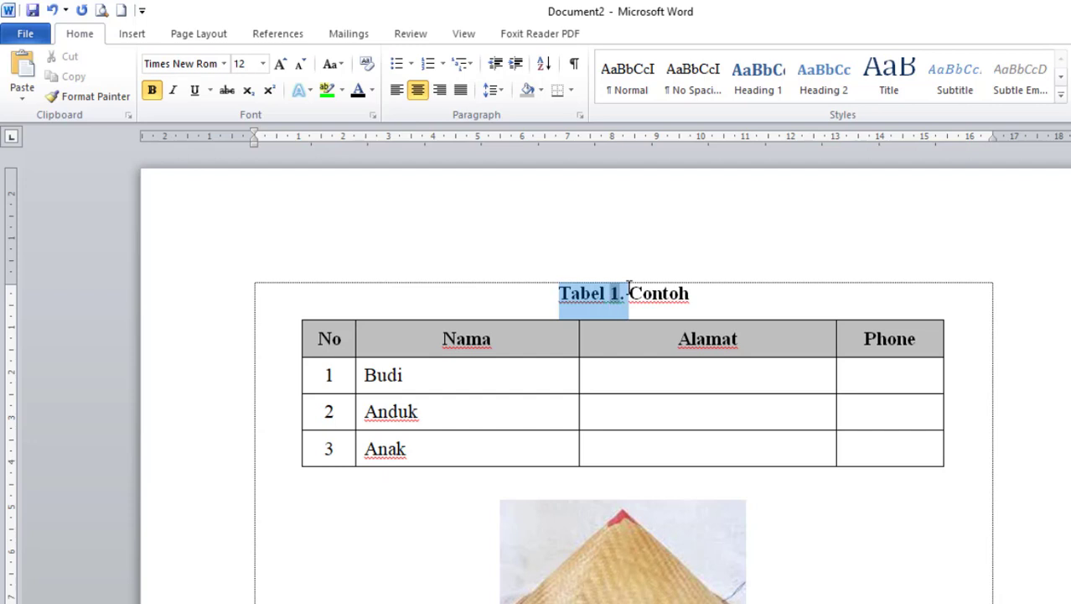
click(722, 302)
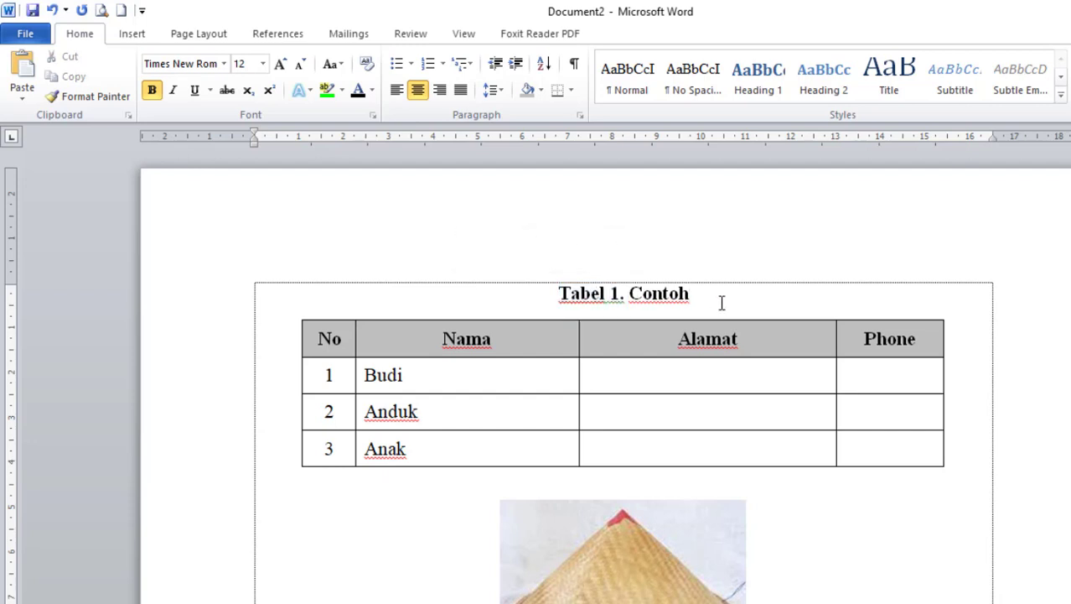
scroll(721, 303, down, 1)
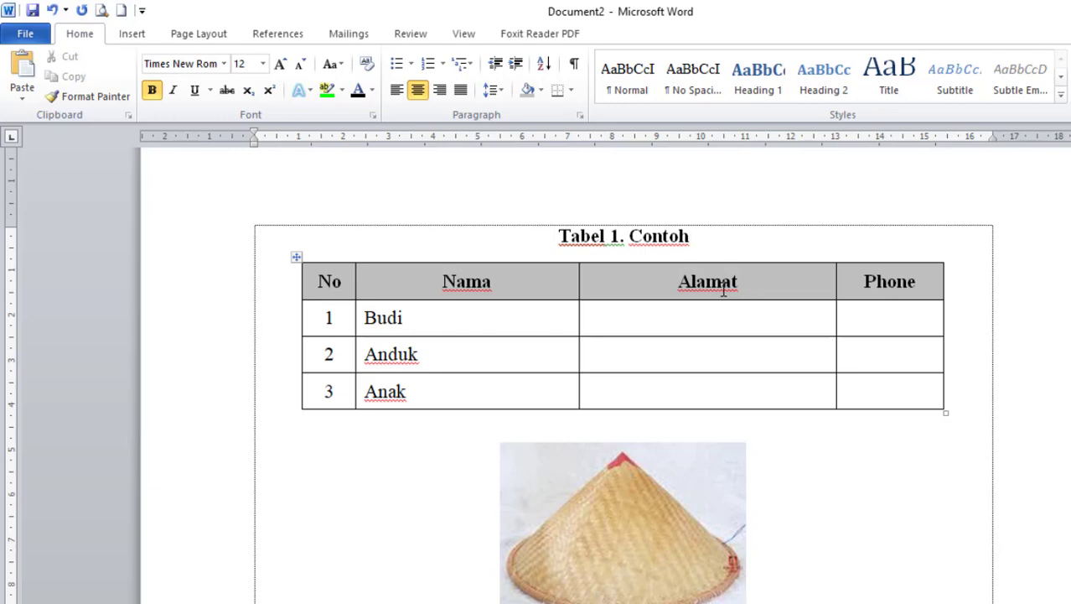
drag(562, 230, 673, 228)
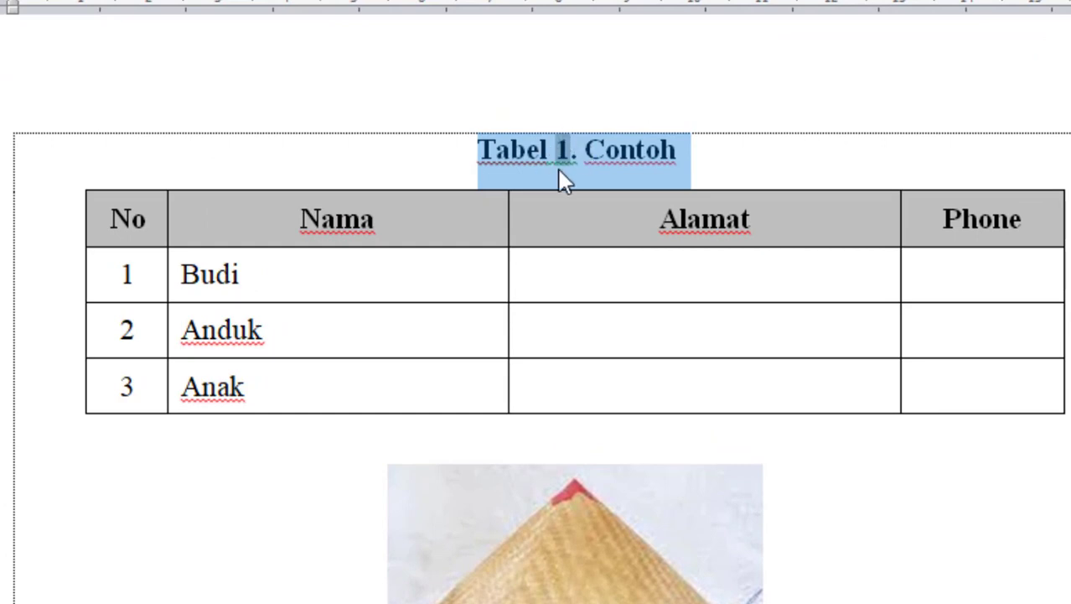
click(694, 168)
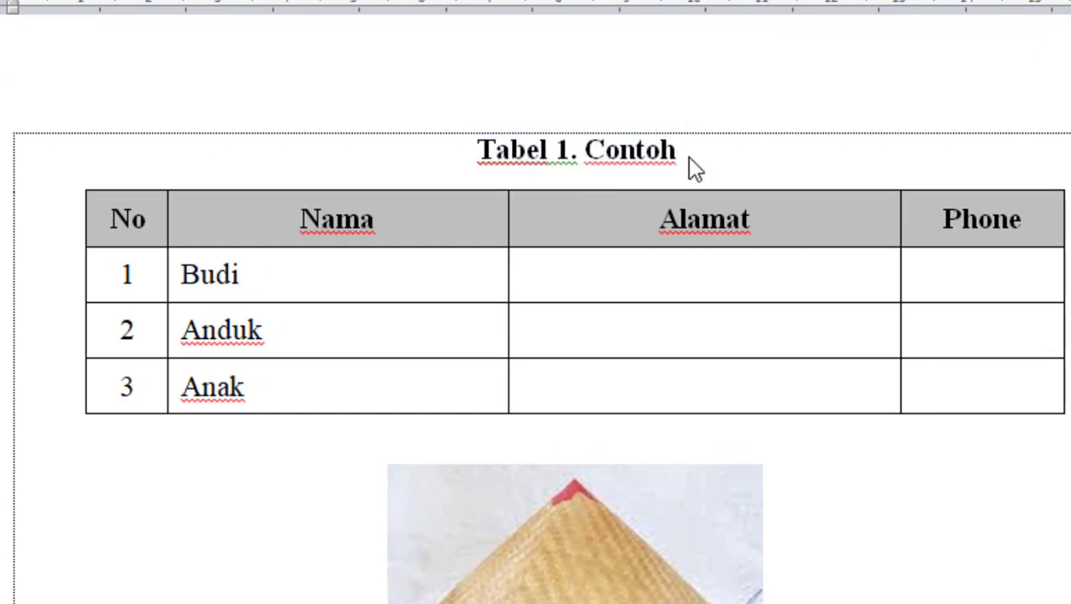
drag(678, 151, 442, 155)
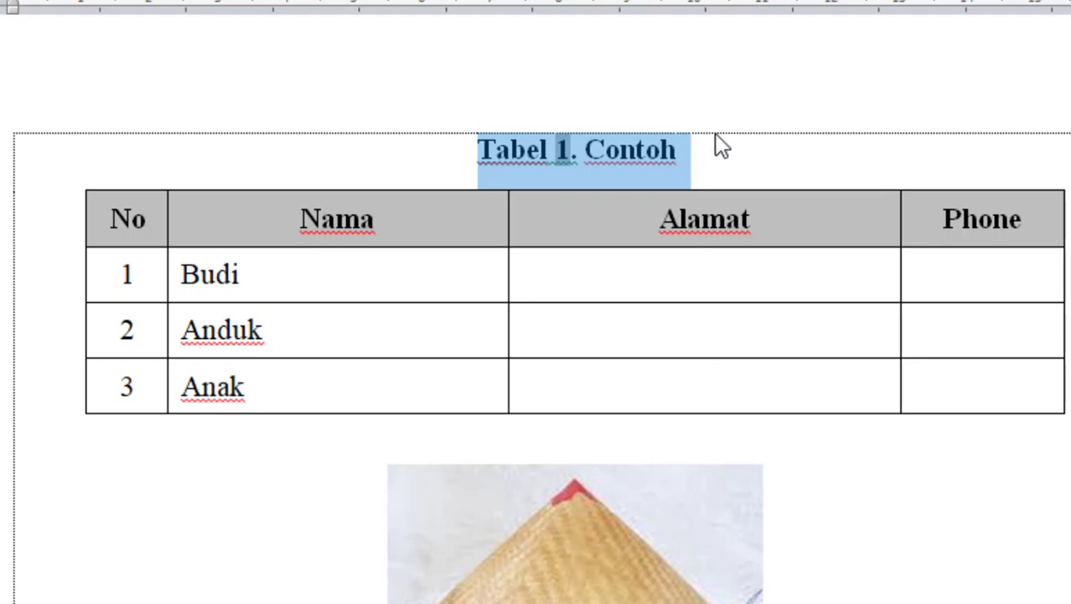
click(727, 160)
Start inserting a caption on the empty line below the hat picture and create a new caption label named "Gambar"
scroll(728, 159, down, 3)
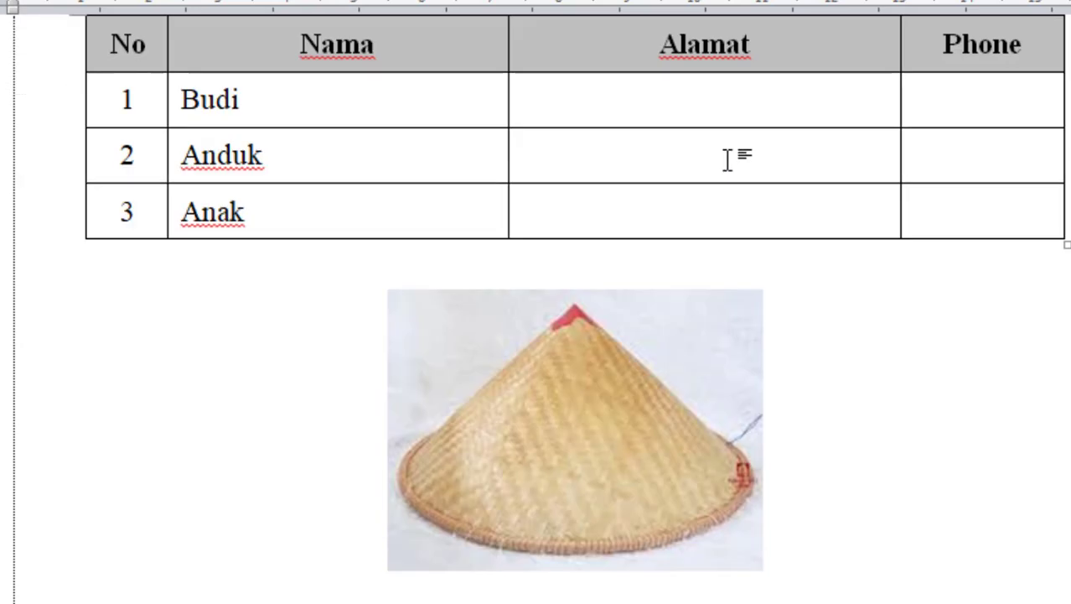
scroll(728, 159, down, 2)
click(792, 432)
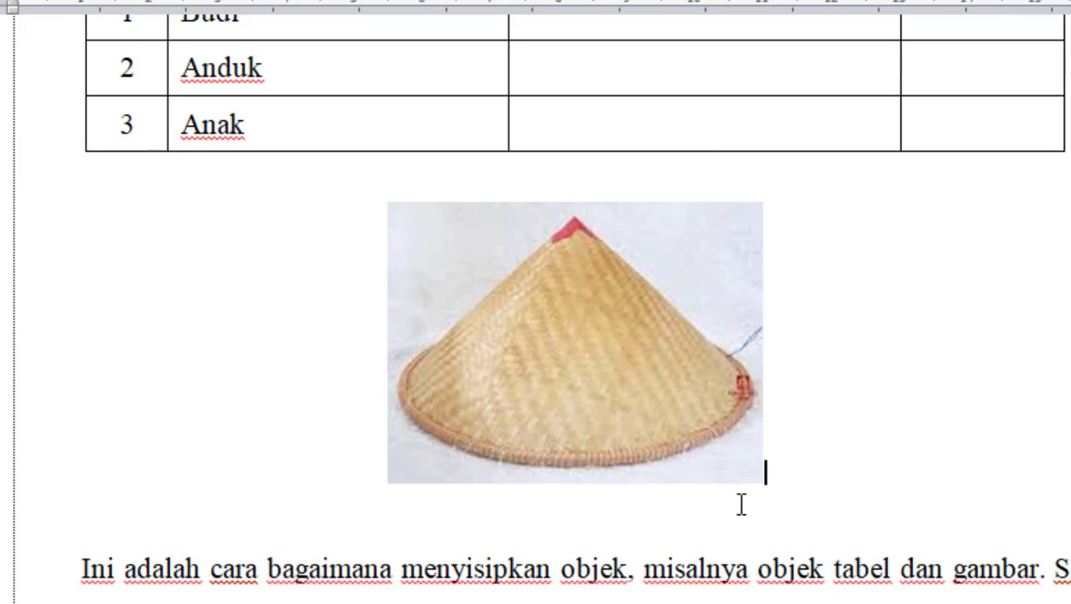
click(600, 514)
click(653, 340)
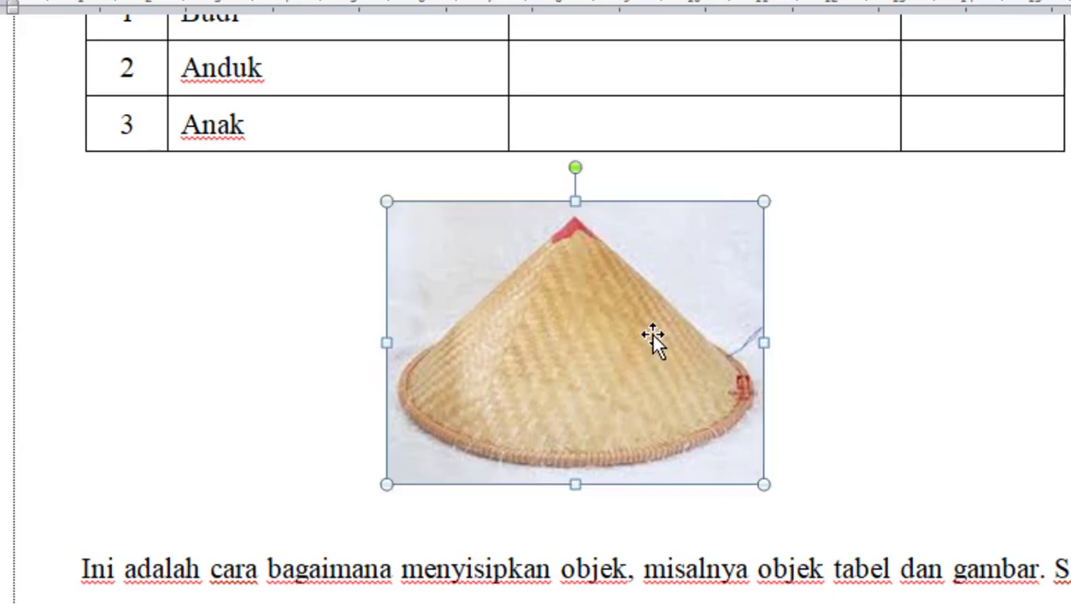
click(813, 463)
click(675, 495)
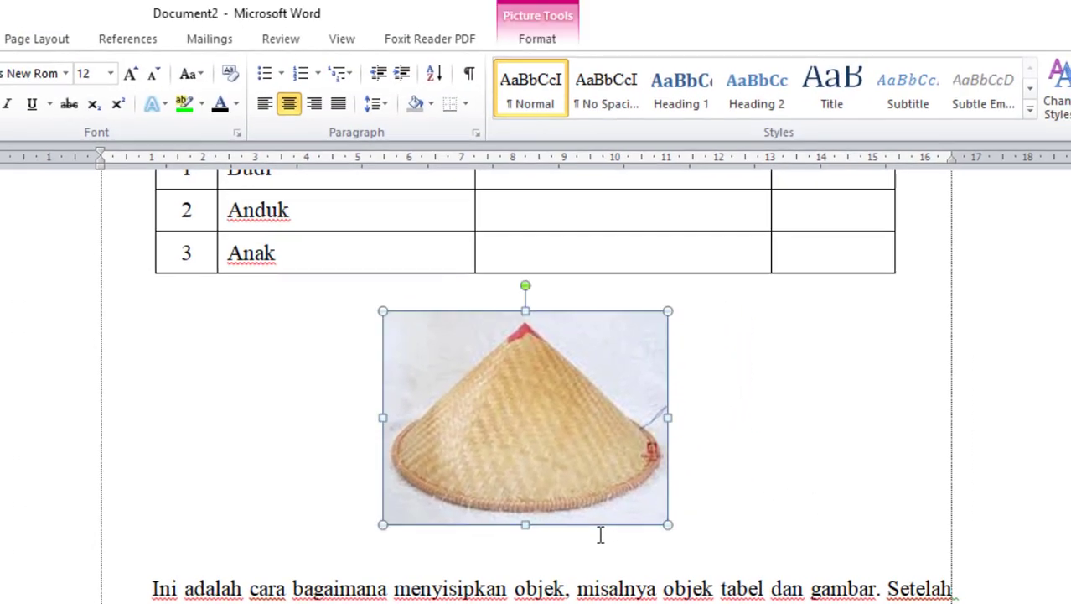
click(575, 548)
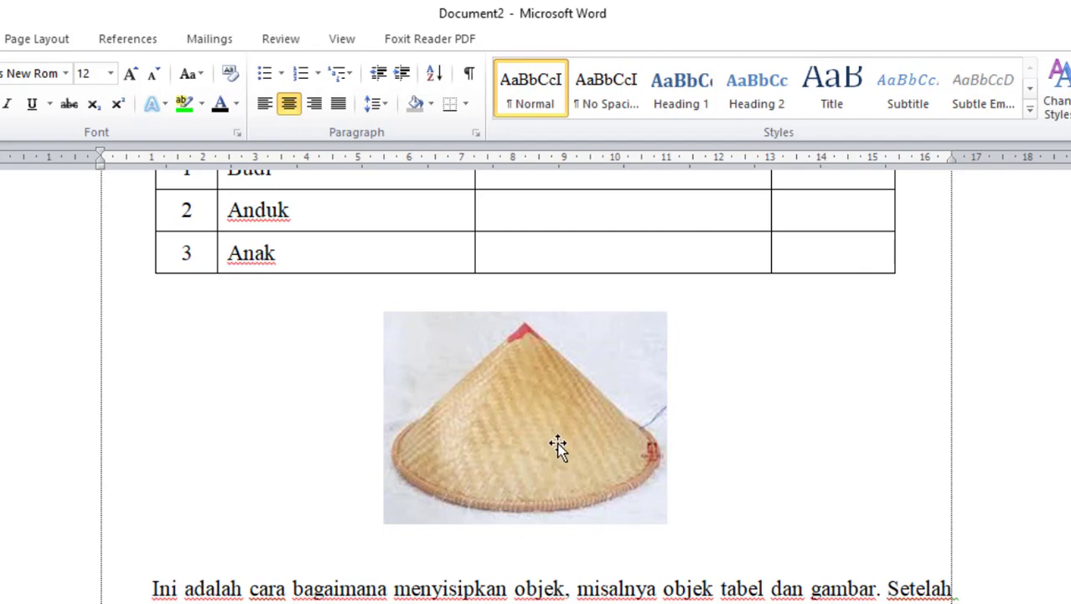
click(126, 42)
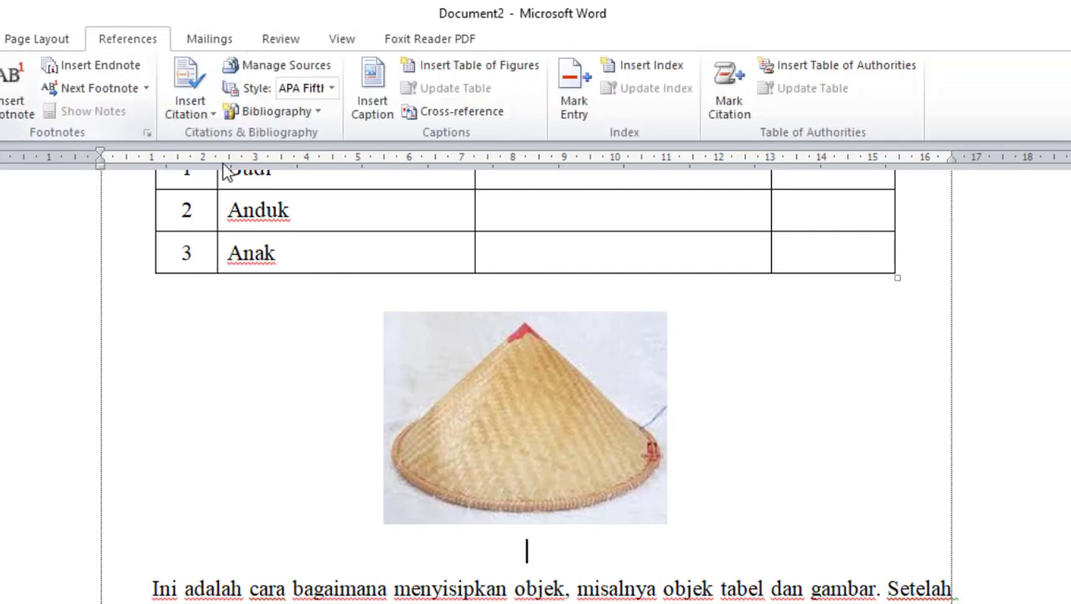
click(370, 99)
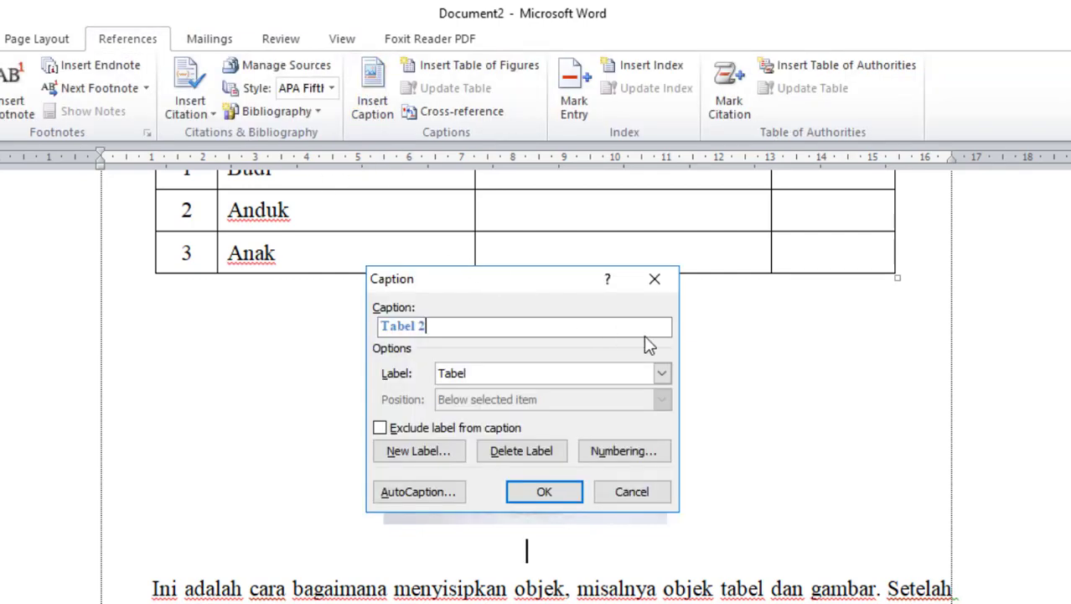
click(662, 374)
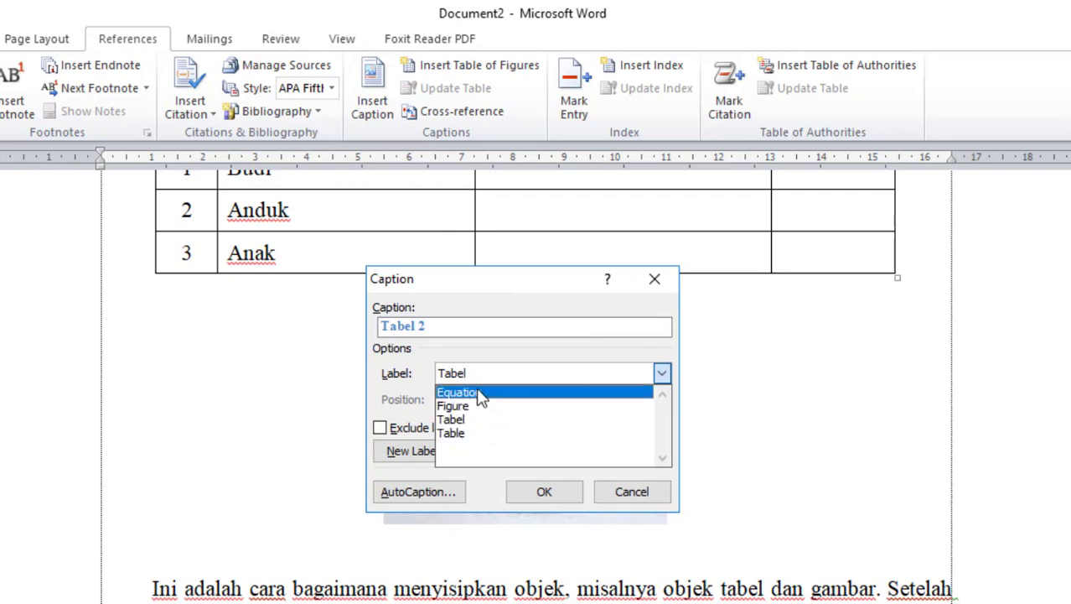
click(374, 391)
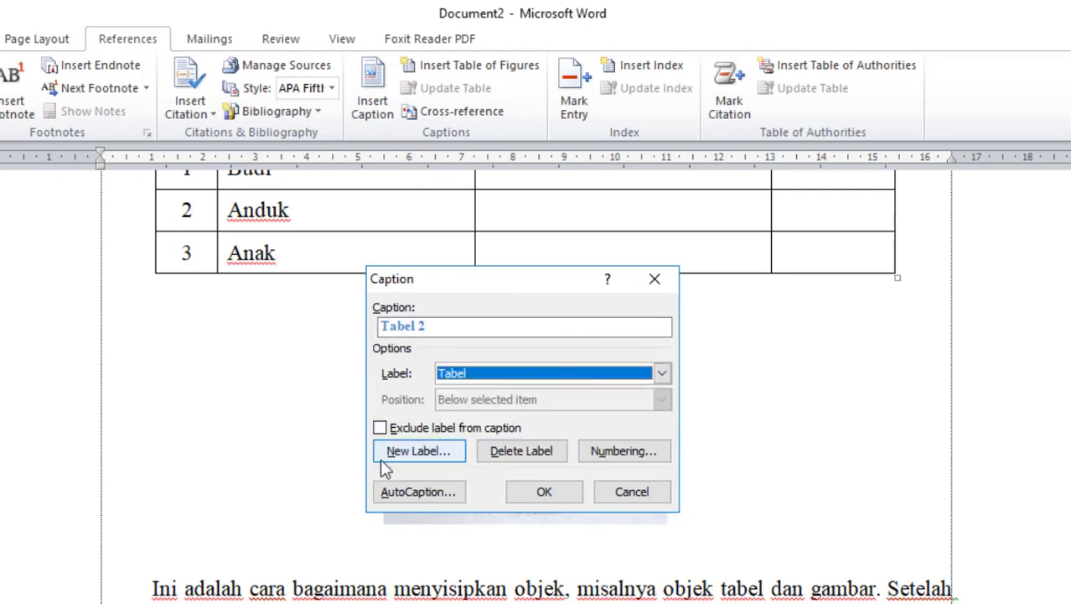
click(423, 454)
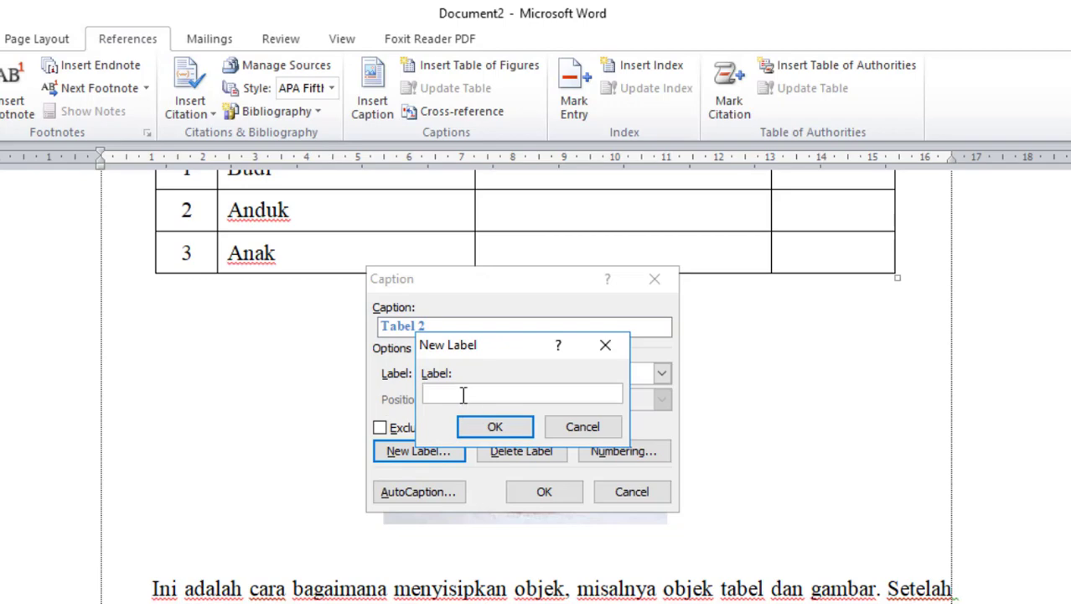
text(G)
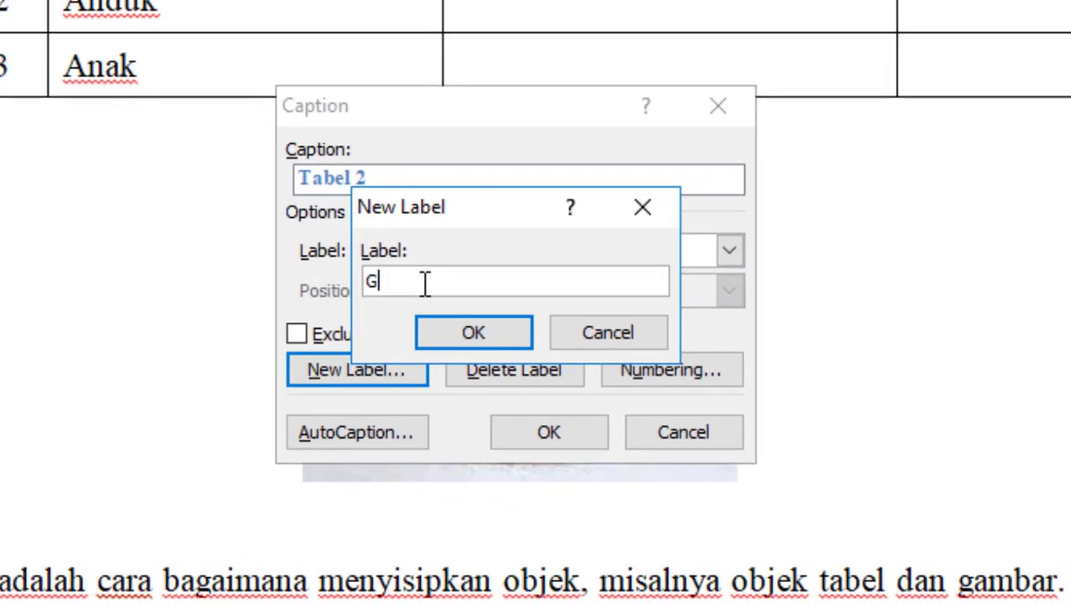
text(ambar)
click(481, 341)
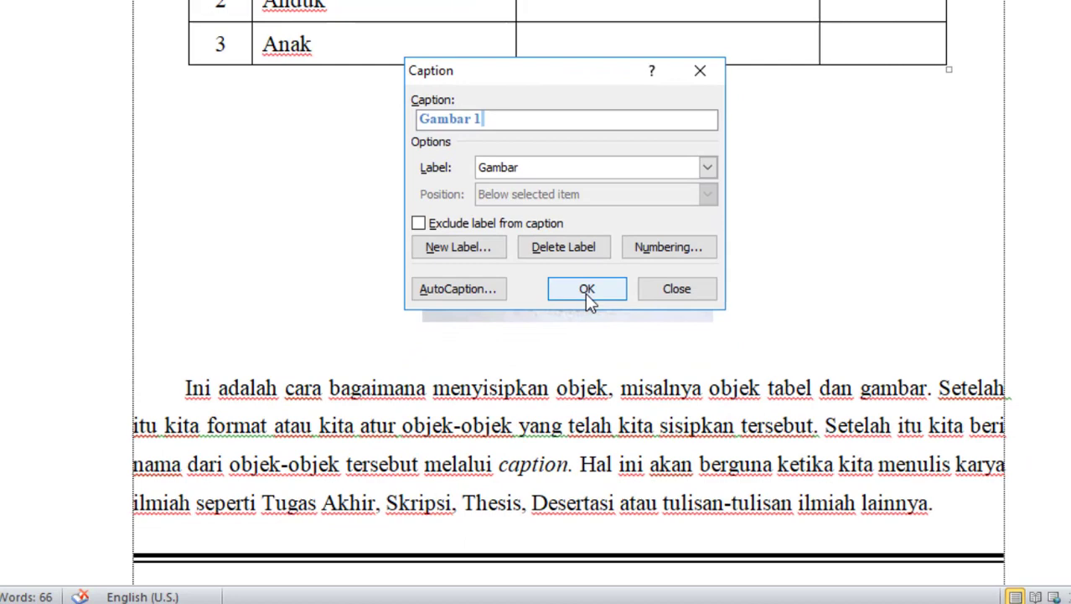
Insert the numbered caption with the label Gambar below the picture and complete it as "Gambar 1. Caping (tokopedia.com)"
click(587, 288)
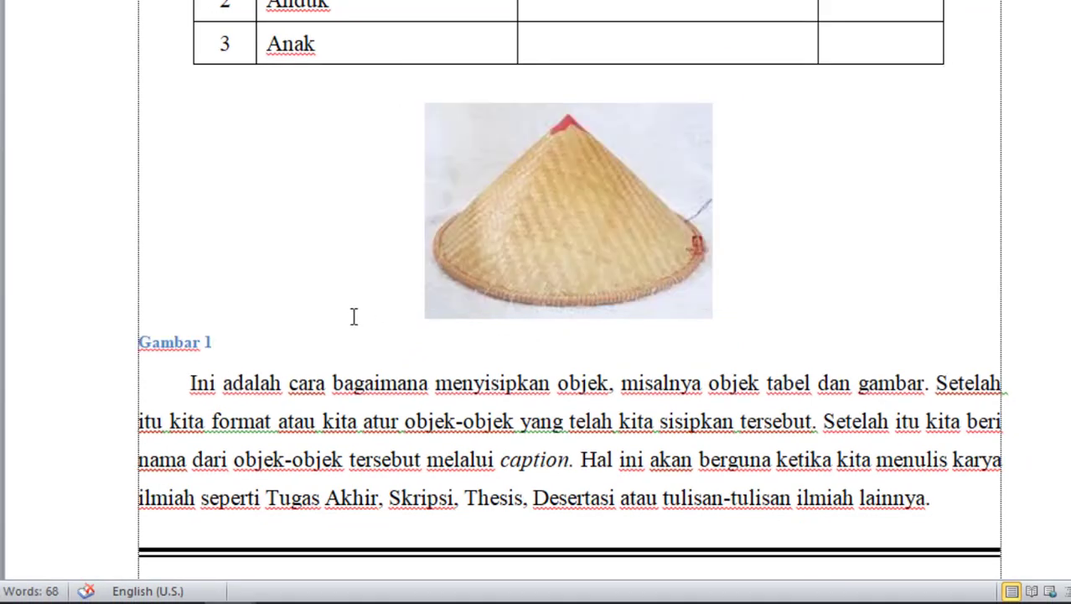
text(. Cap)
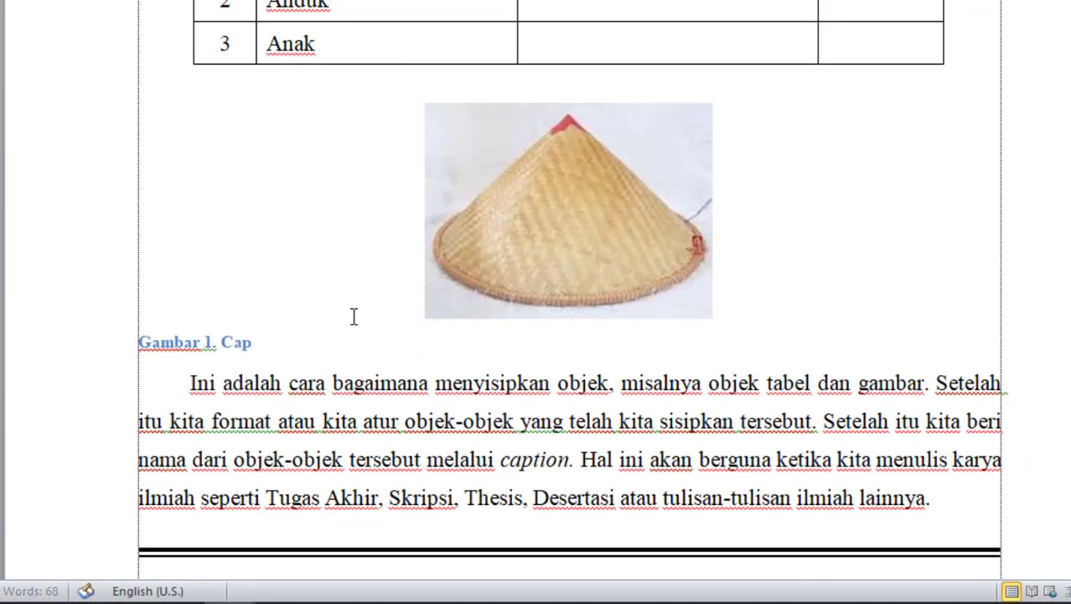
text(ing T)
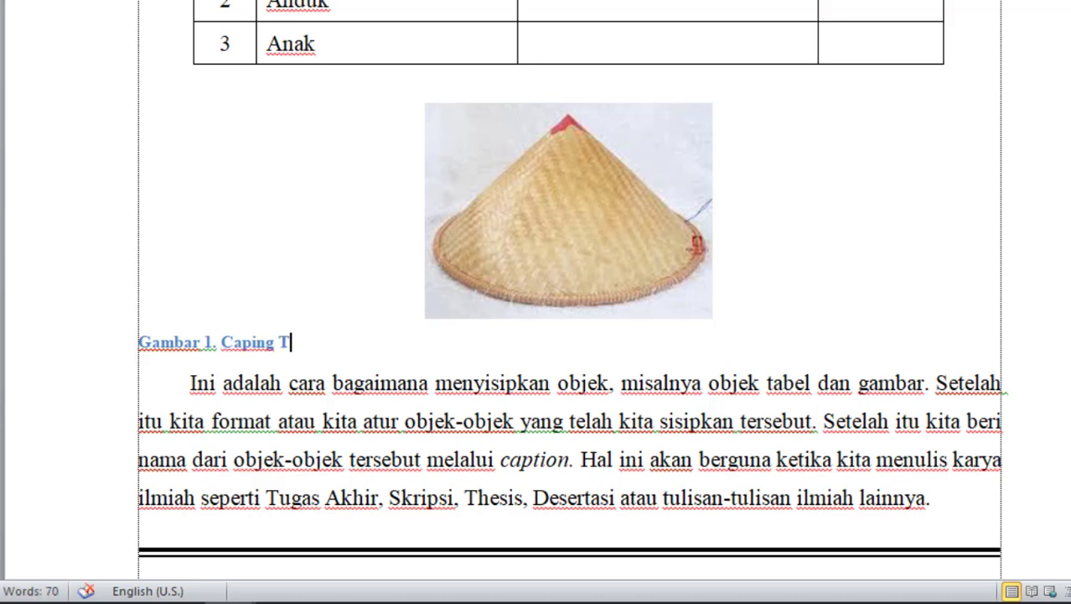
key(BackSpace)
key(BackSpace)
text((tokop)
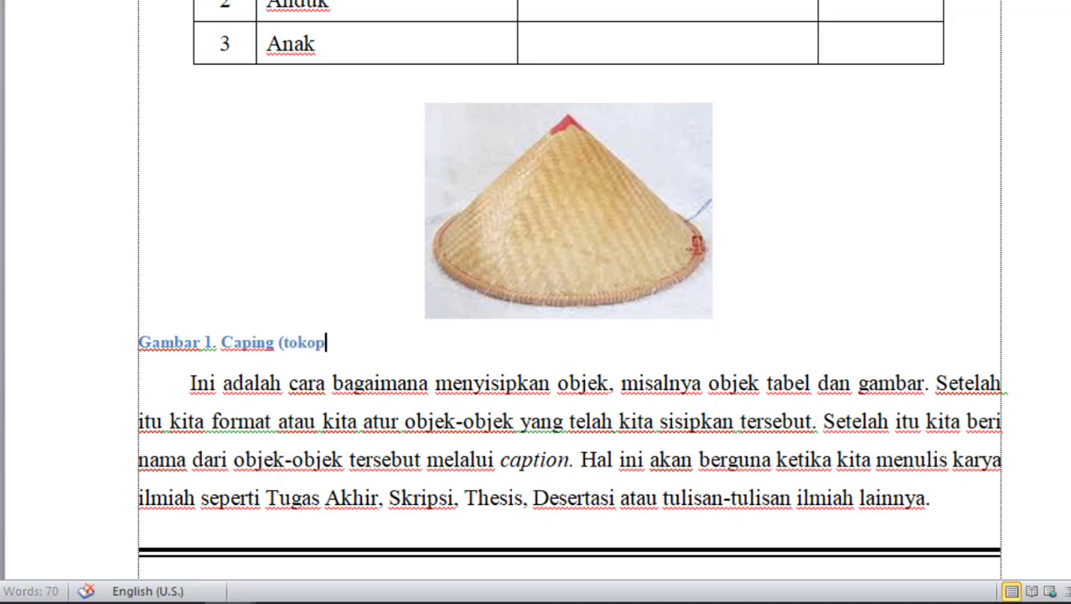
text(edia.com))
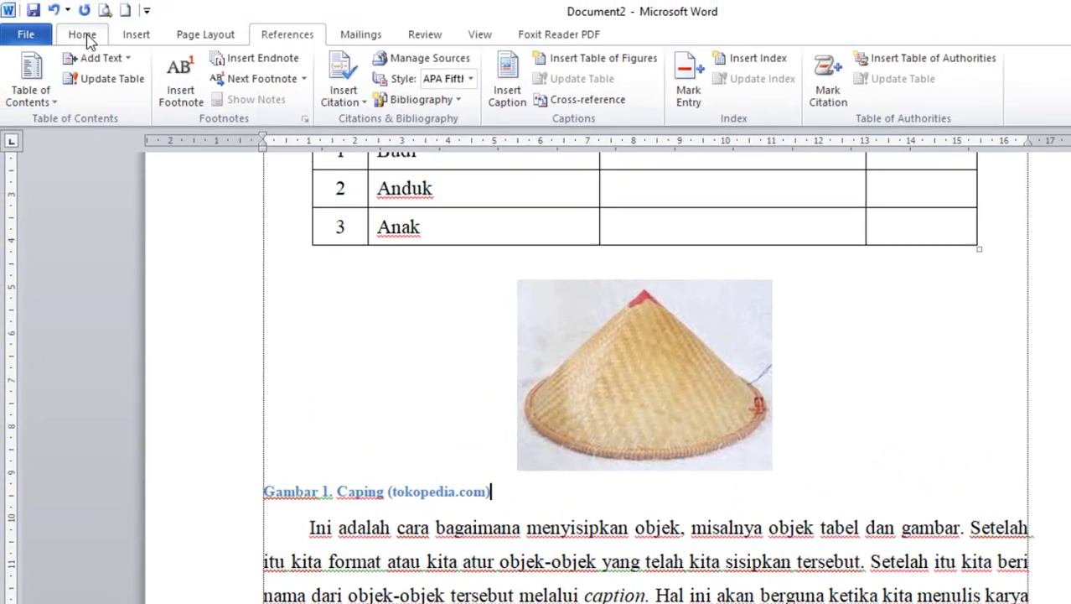
Format the whole picture caption as centred, with a black font colour and a font size of 10
click(87, 38)
click(433, 93)
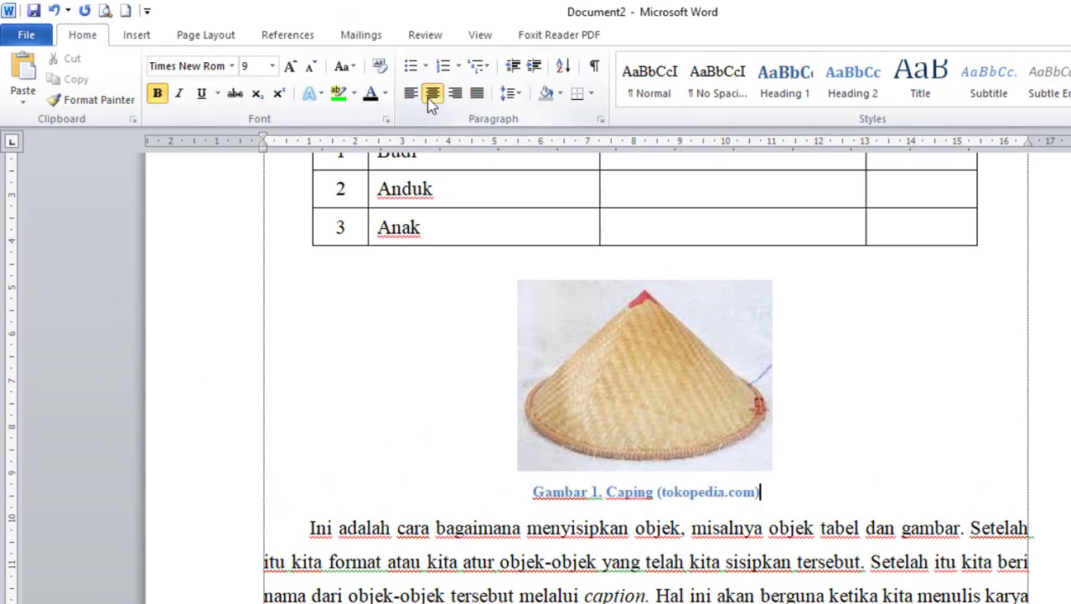
drag(763, 492, 502, 497)
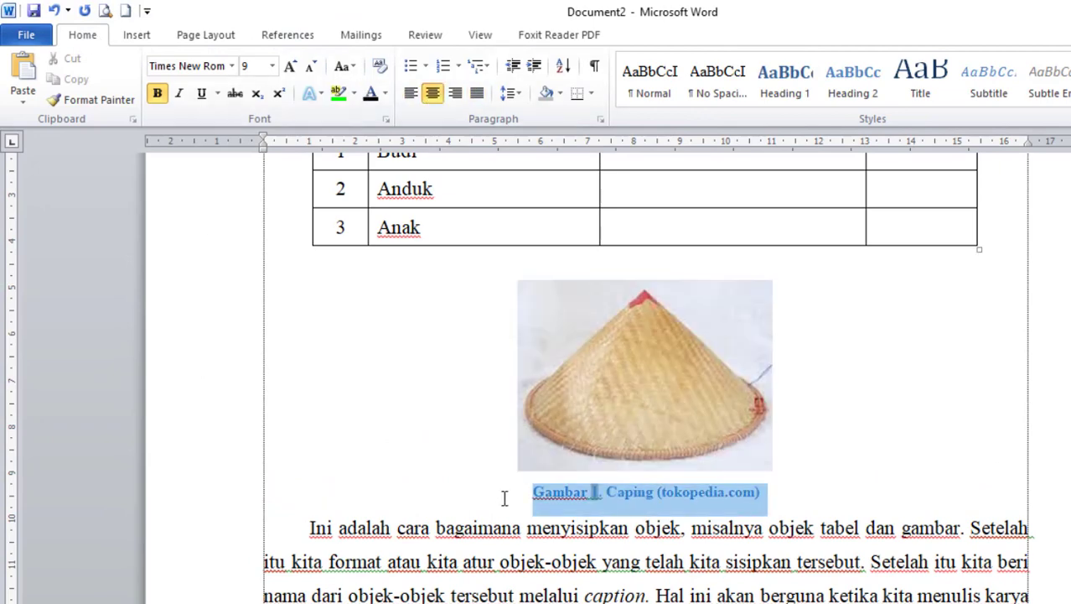
click(370, 93)
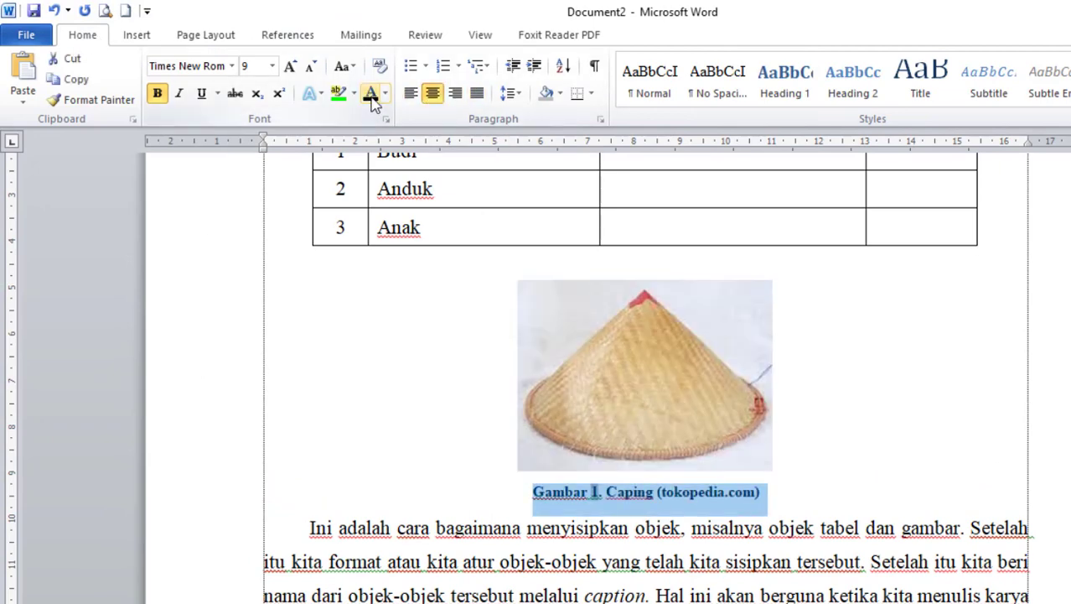
click(273, 66)
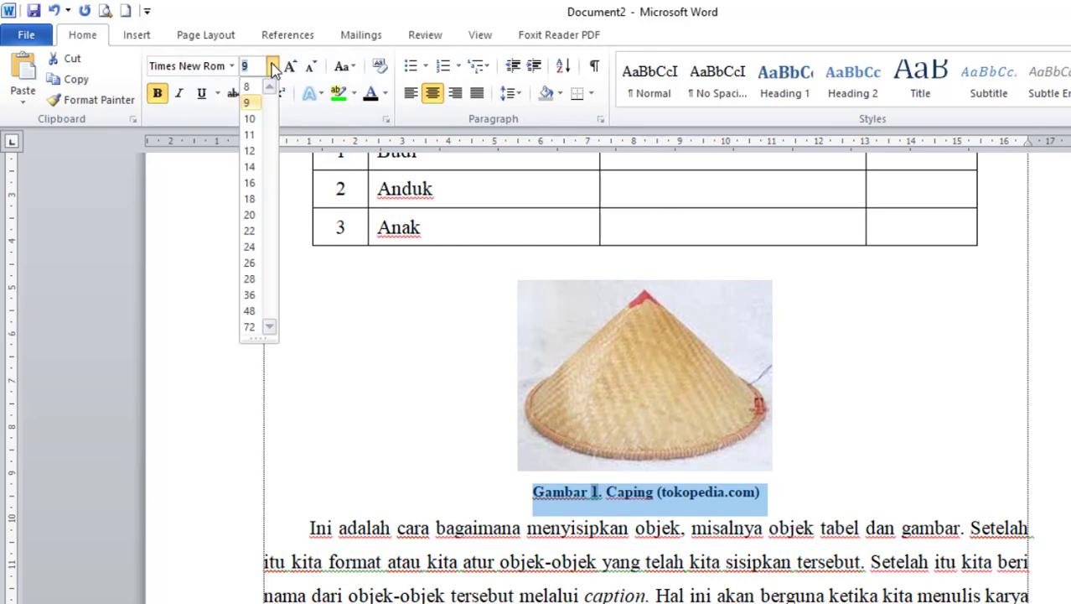
click(251, 121)
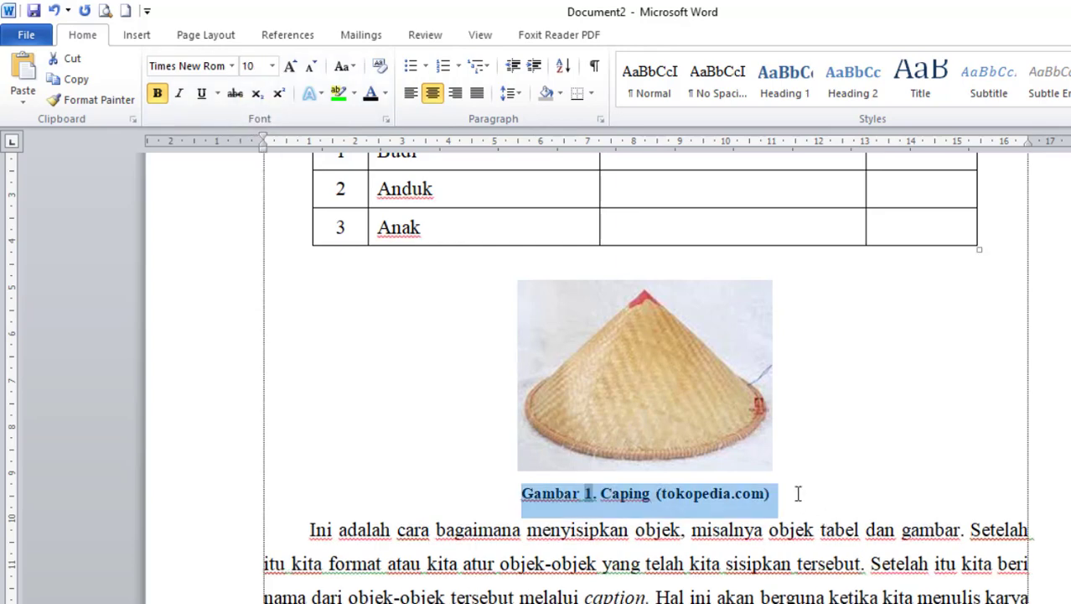
click(798, 493)
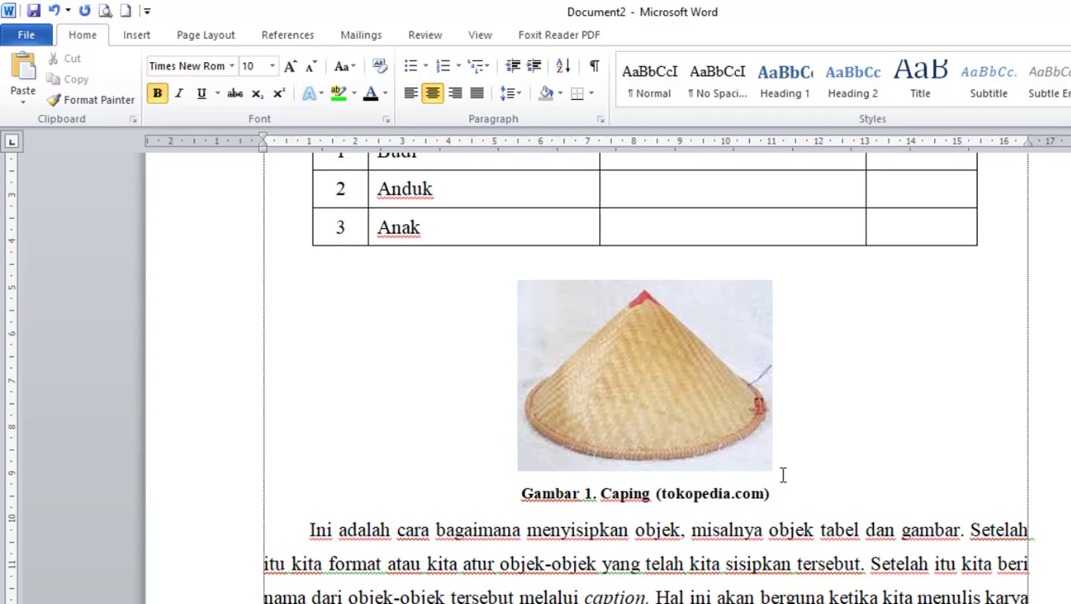
scroll(783, 474, down, 3)
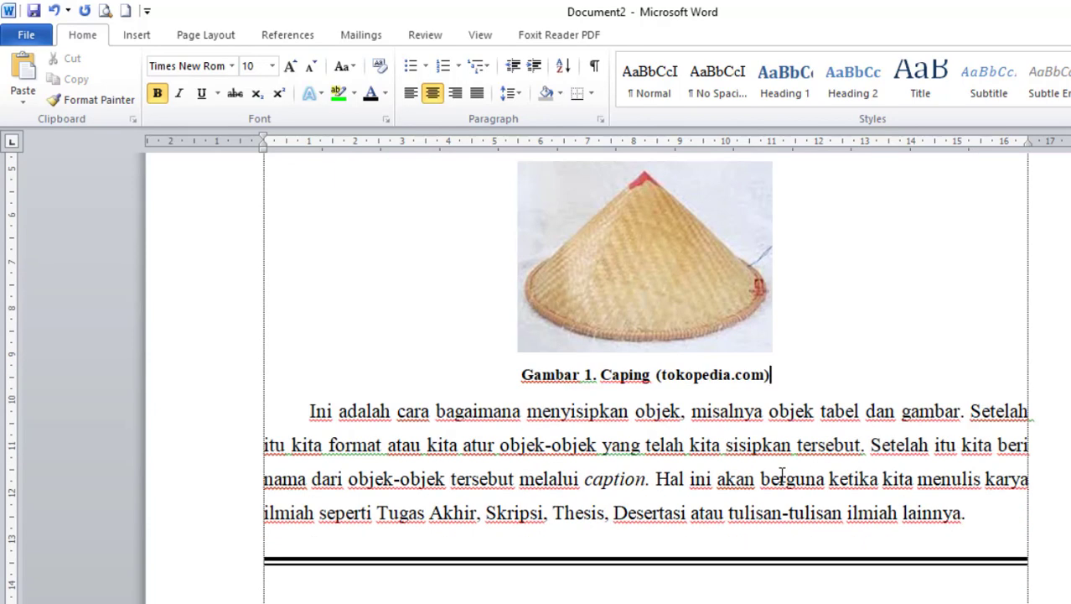
key(Return)
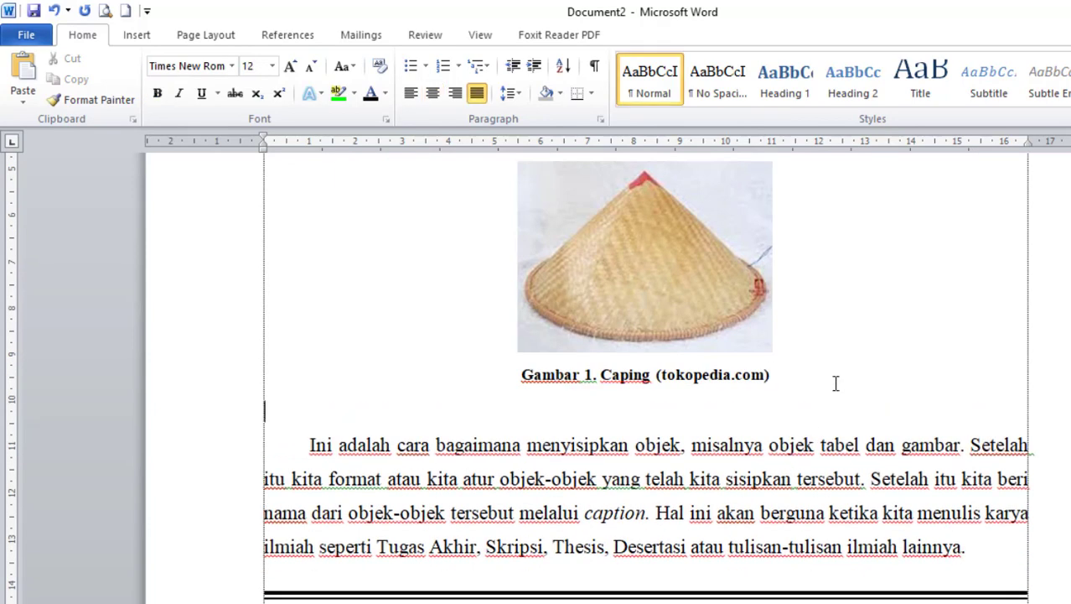
scroll(836, 383, up, 1)
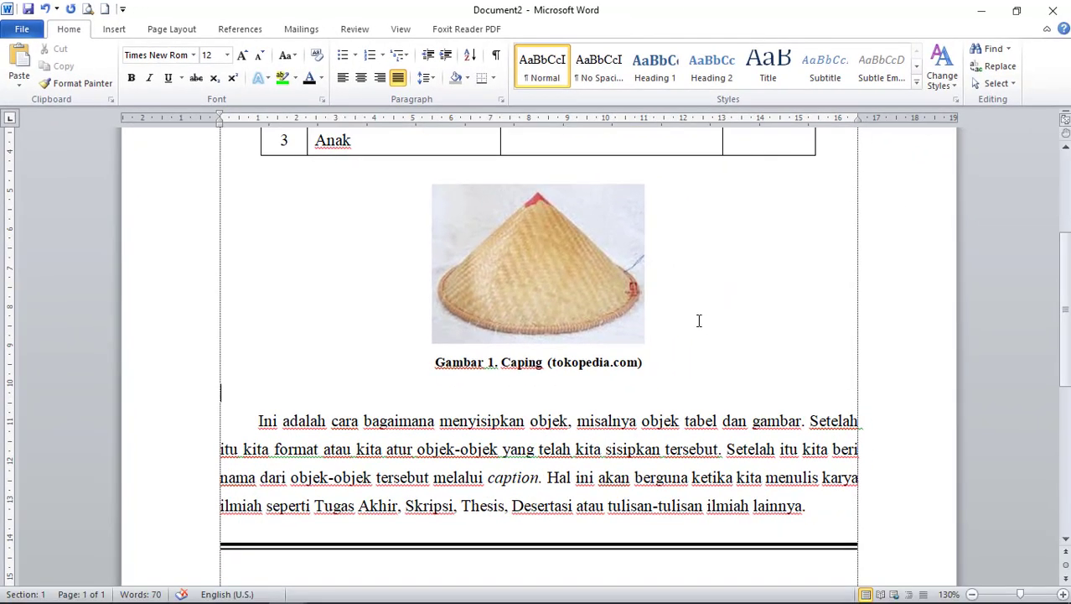
scroll(699, 321, down, 1)
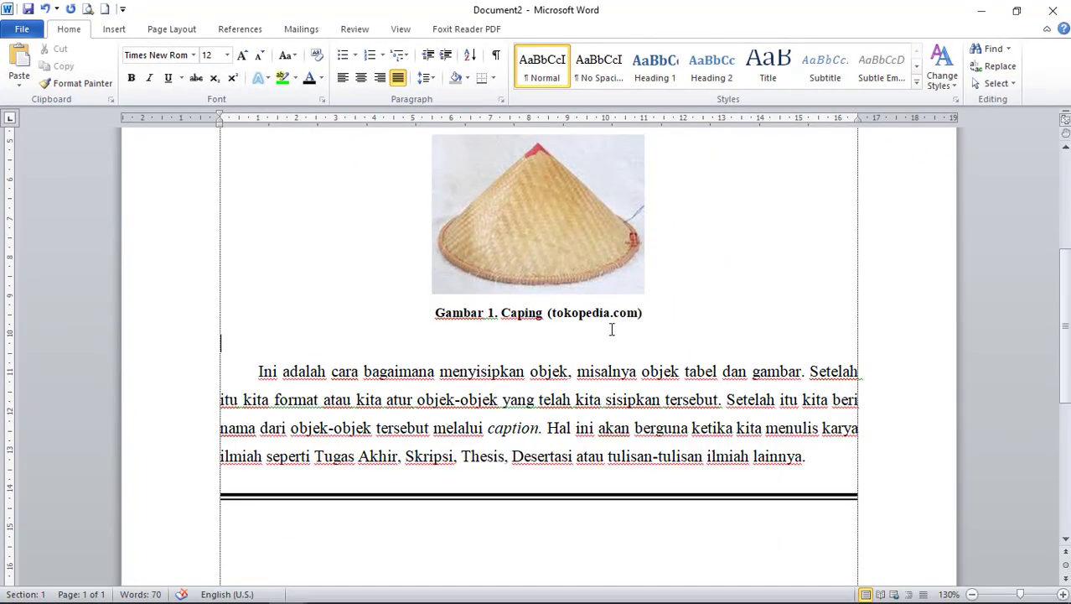
key(Delete)
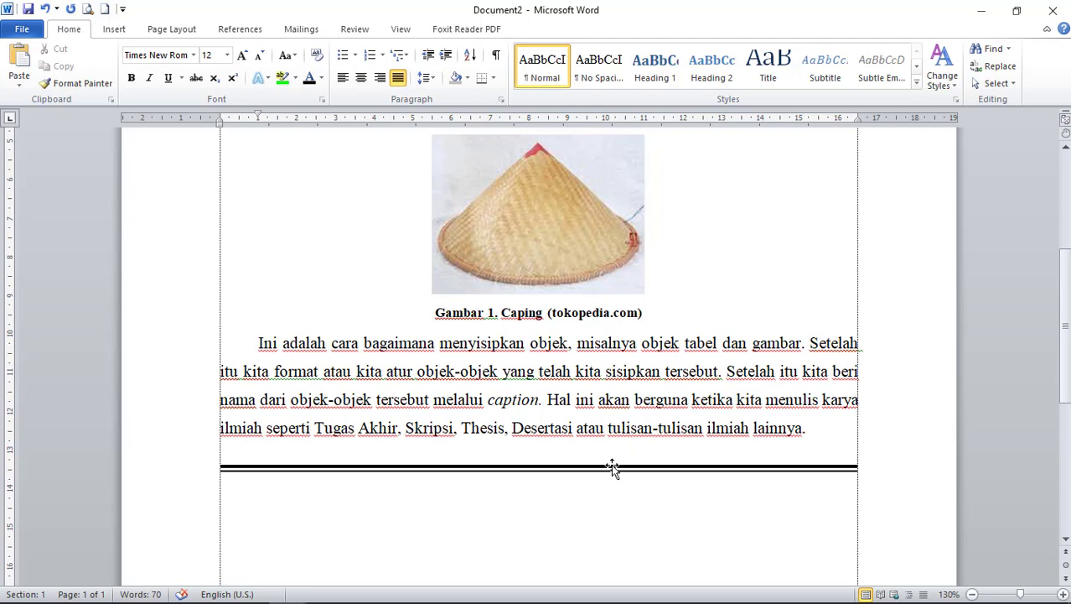
Delete the grouped double line below the body paragraph
scroll(611, 464, down, 2)
click(594, 369)
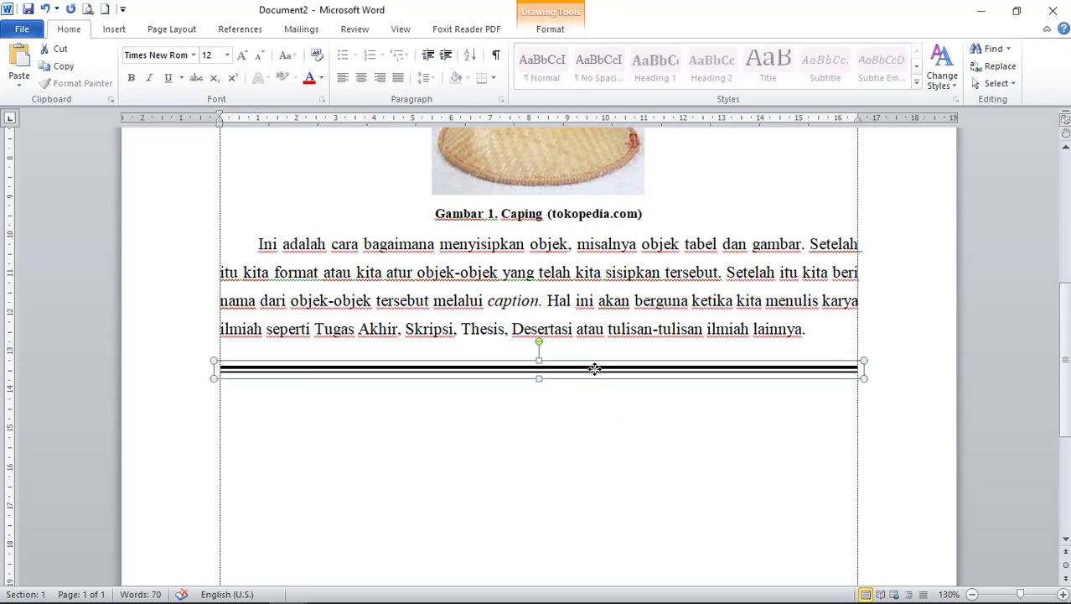
key(Delete)
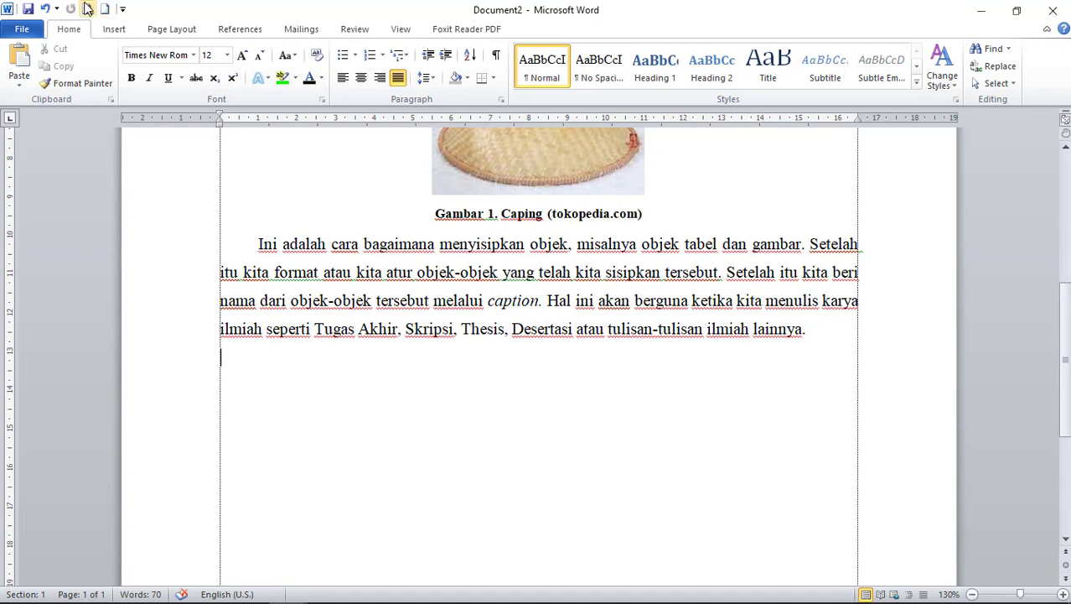
click(114, 32)
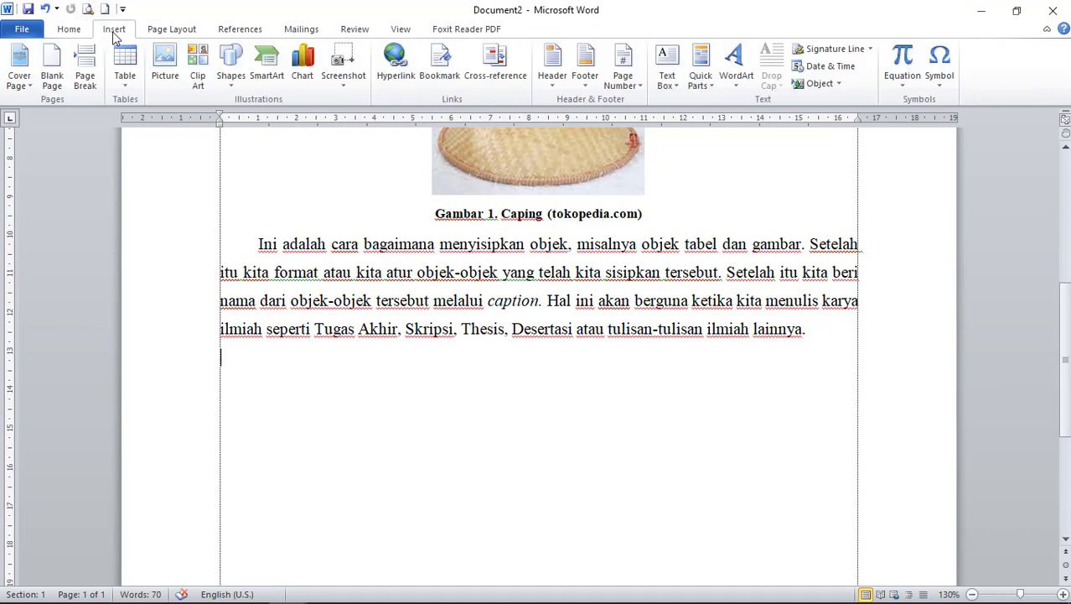
click(165, 74)
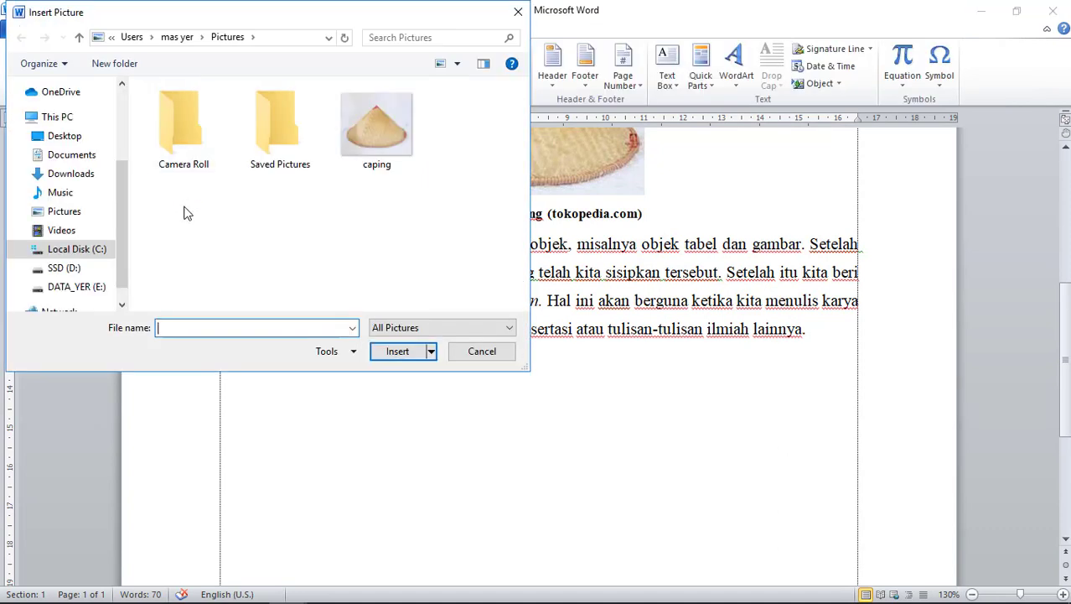
scroll(124, 205, down, 1)
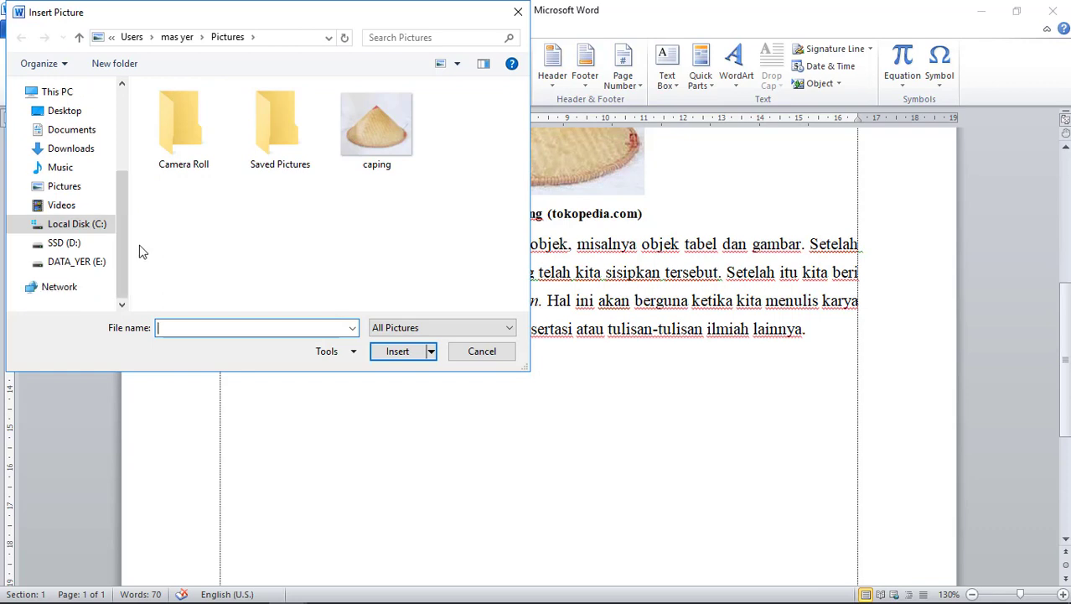
click(454, 352)
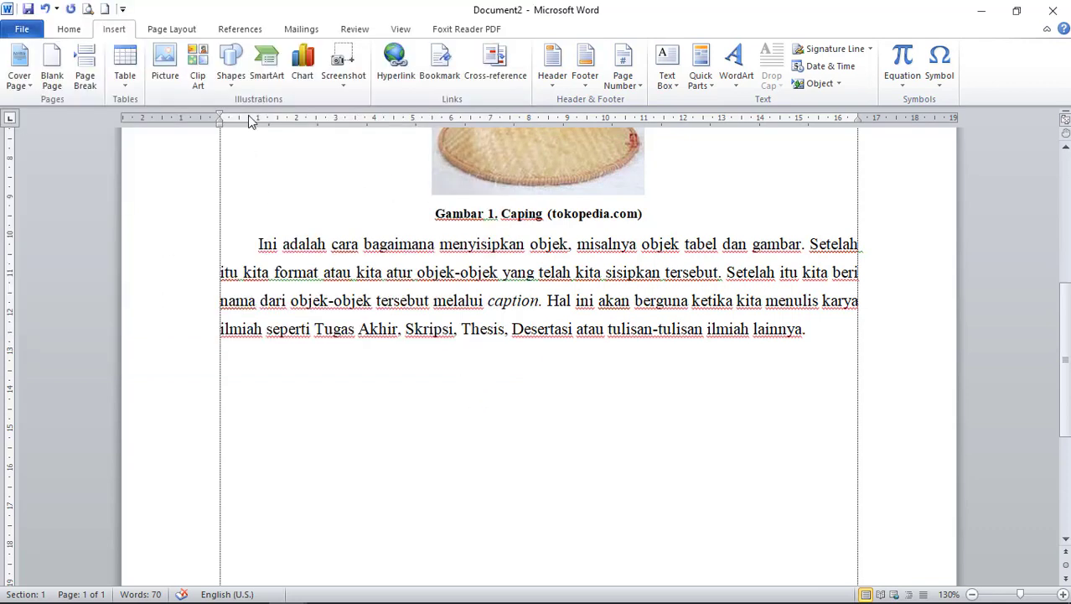
Draw a left-right block arrow about 4.4 cm wide and 2.3 cm high just below the body paragraph
click(233, 82)
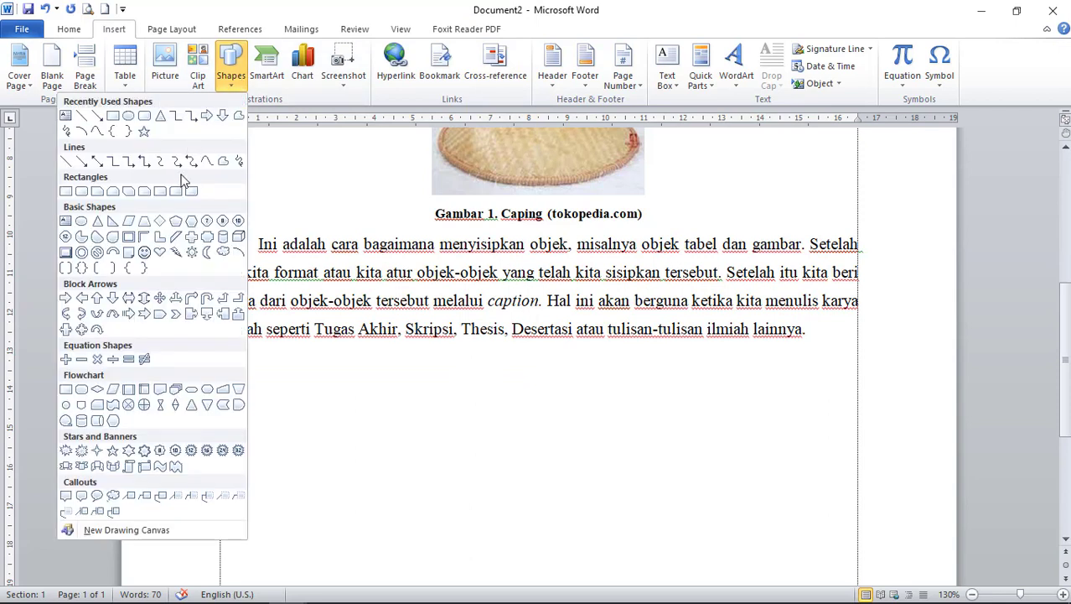
click(130, 298)
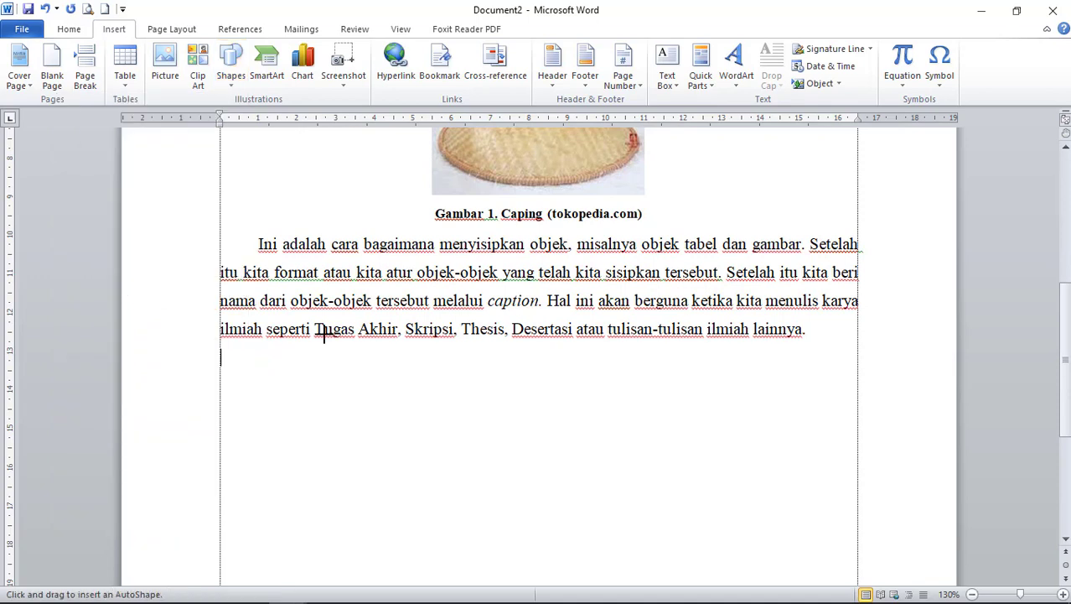
mouse_move(473, 404)
mouse_down()
mouse_move(572, 427)
mouse_move(643, 472)
mouse_move(641, 493)
mouse_up()
drag(555, 445, 560, 403)
Set the double arrow's text wrapping to In Line with Text and centre it on its line
click(814, 74)
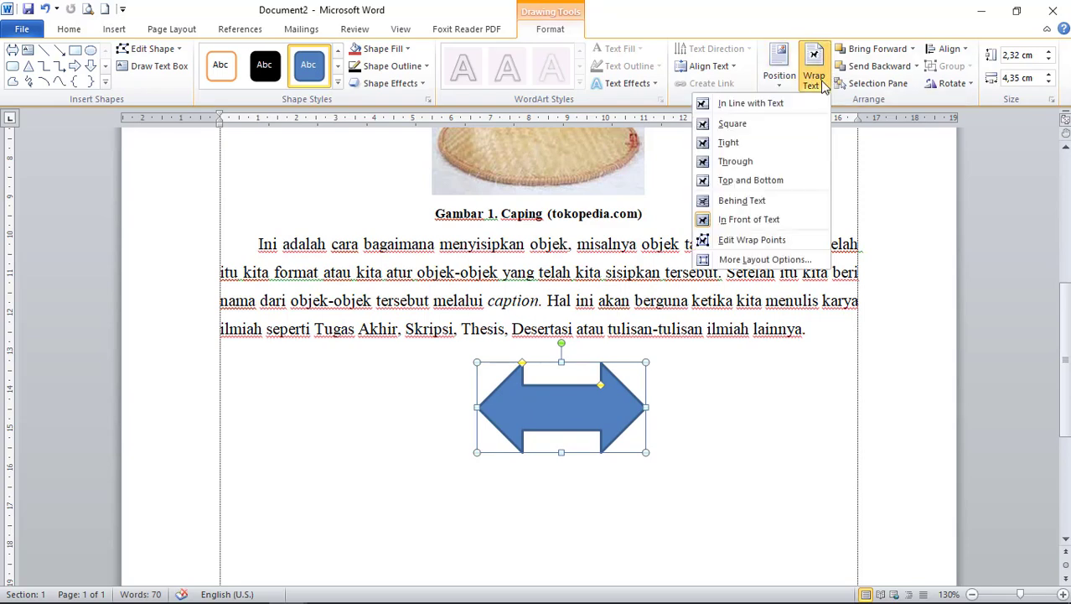
click(767, 101)
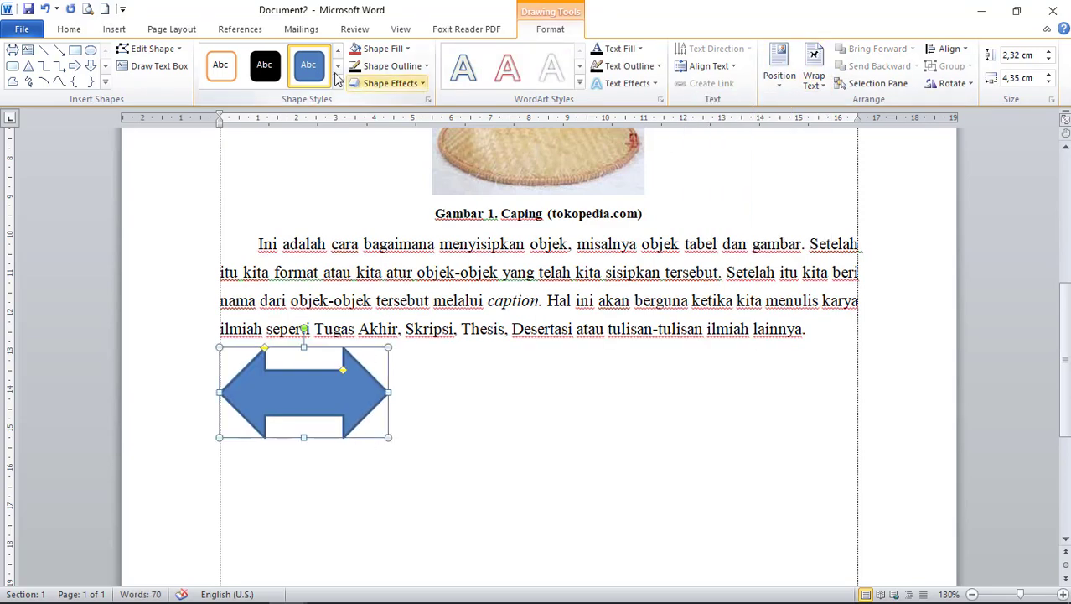
click(69, 29)
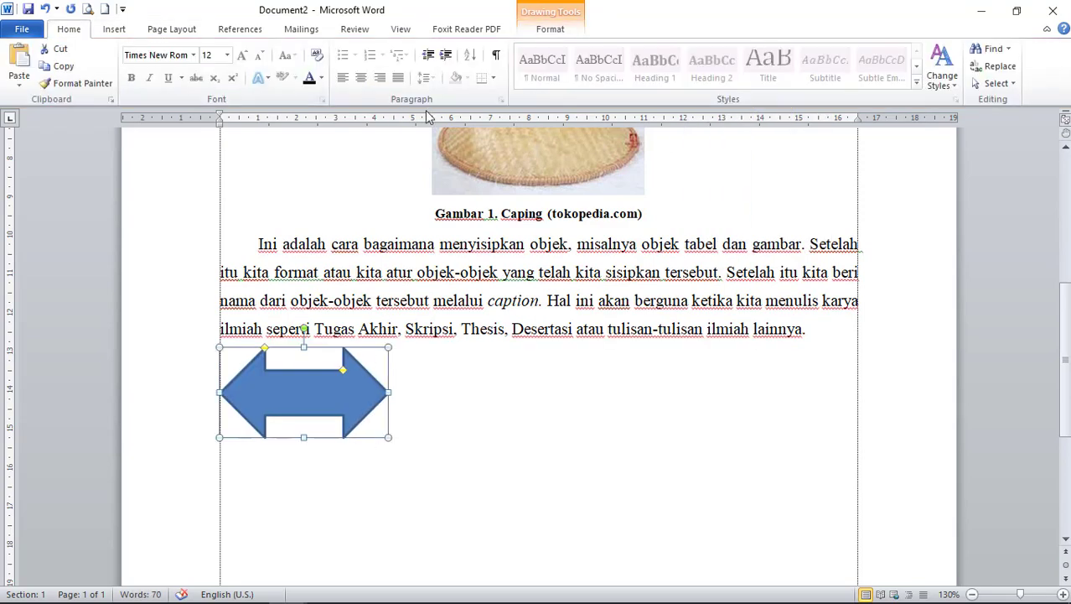
click(429, 400)
click(361, 77)
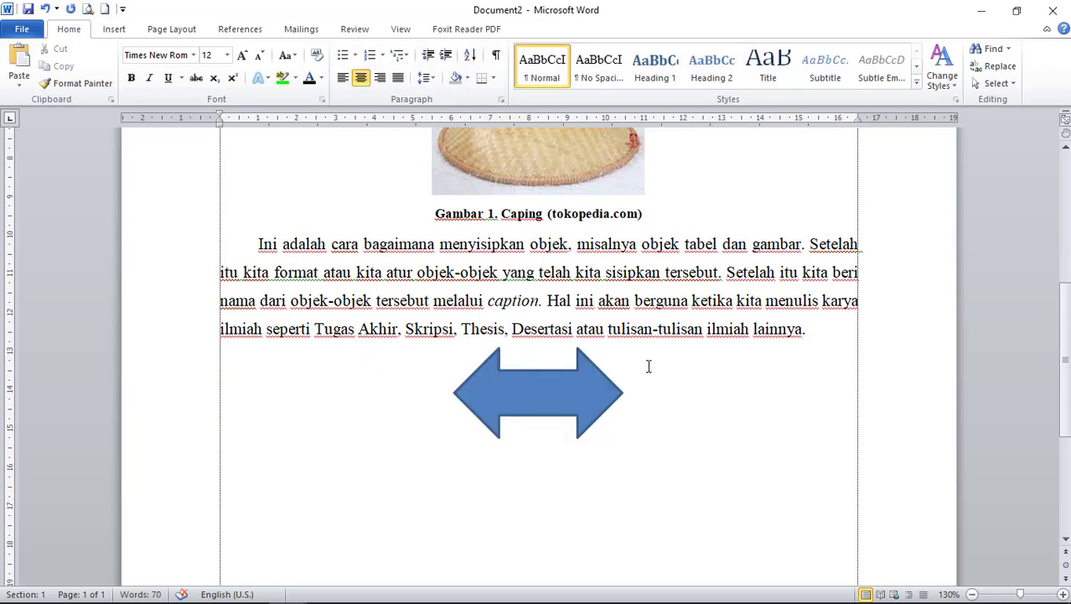
Insert a numbered caption with the label Gambar on a new line below the arrow and complete it as "Gambar 2. Left-right Arrow"
key(Return)
click(240, 30)
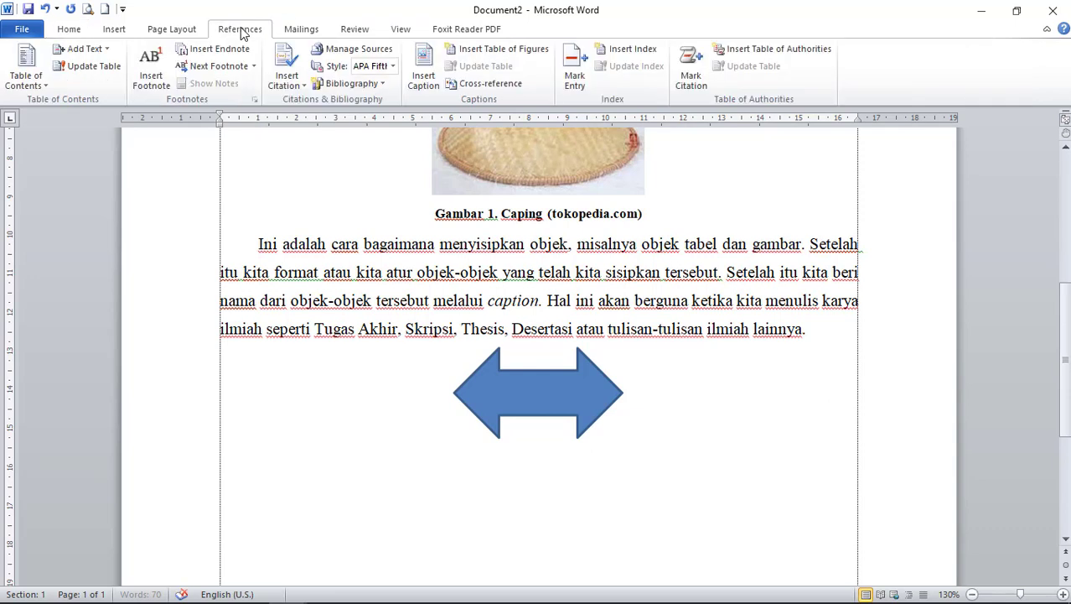
click(423, 90)
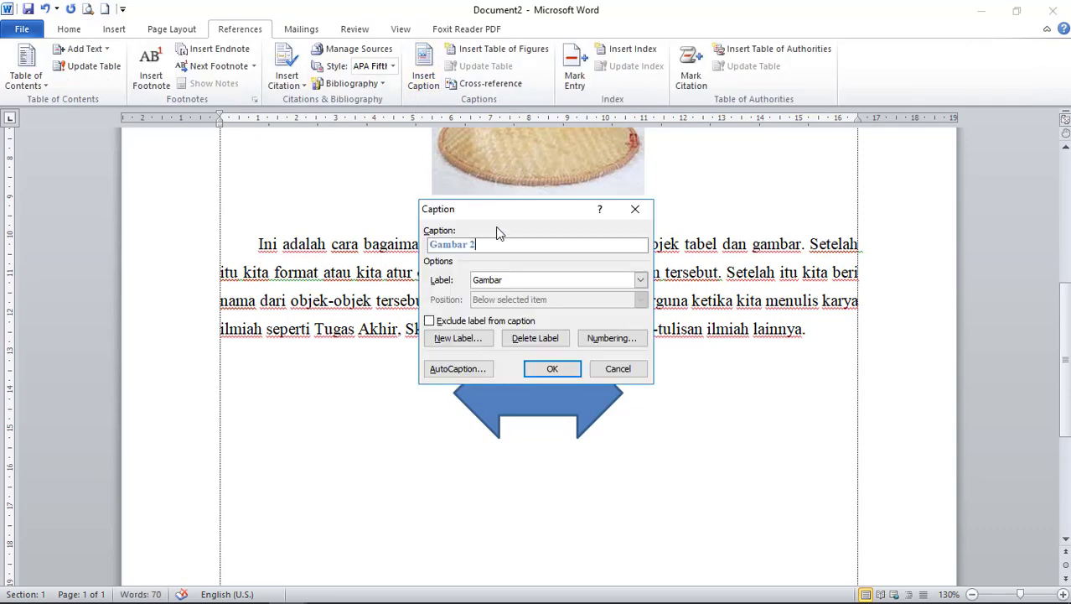
click(610, 281)
click(519, 321)
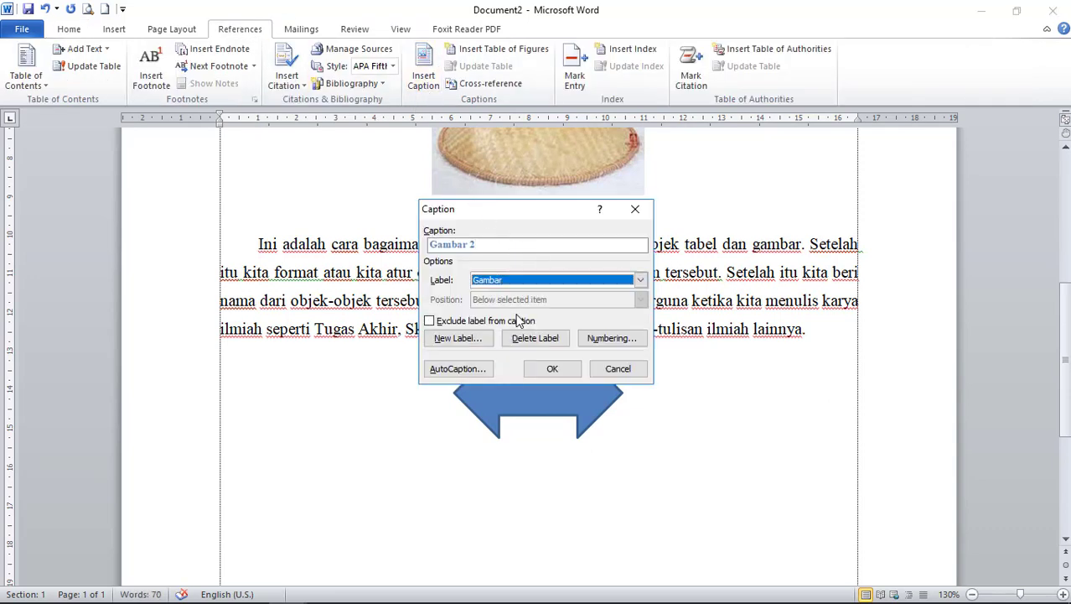
click(461, 250)
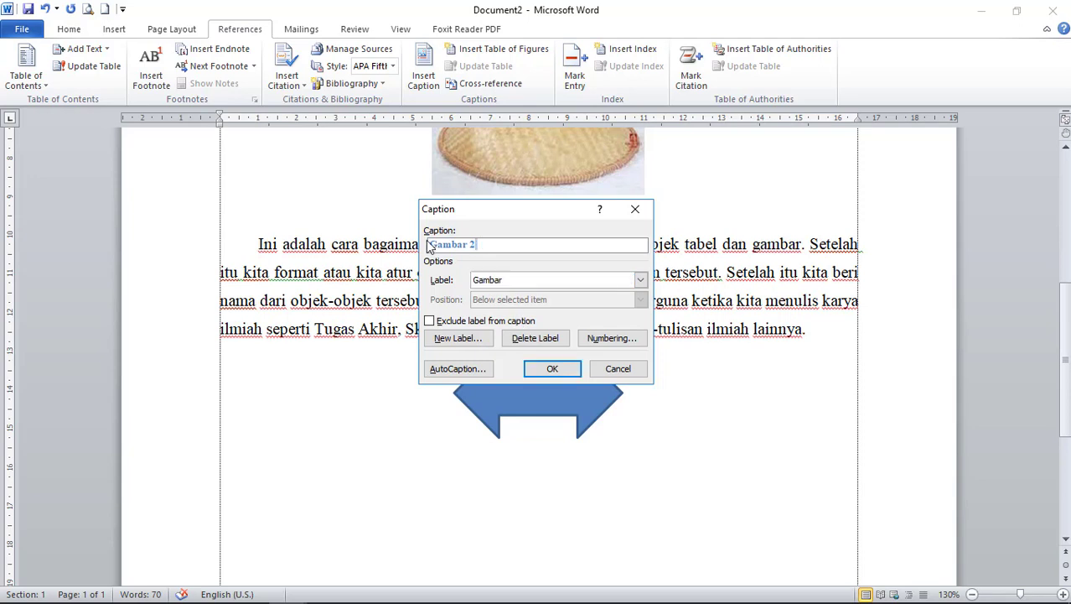
click(552, 369)
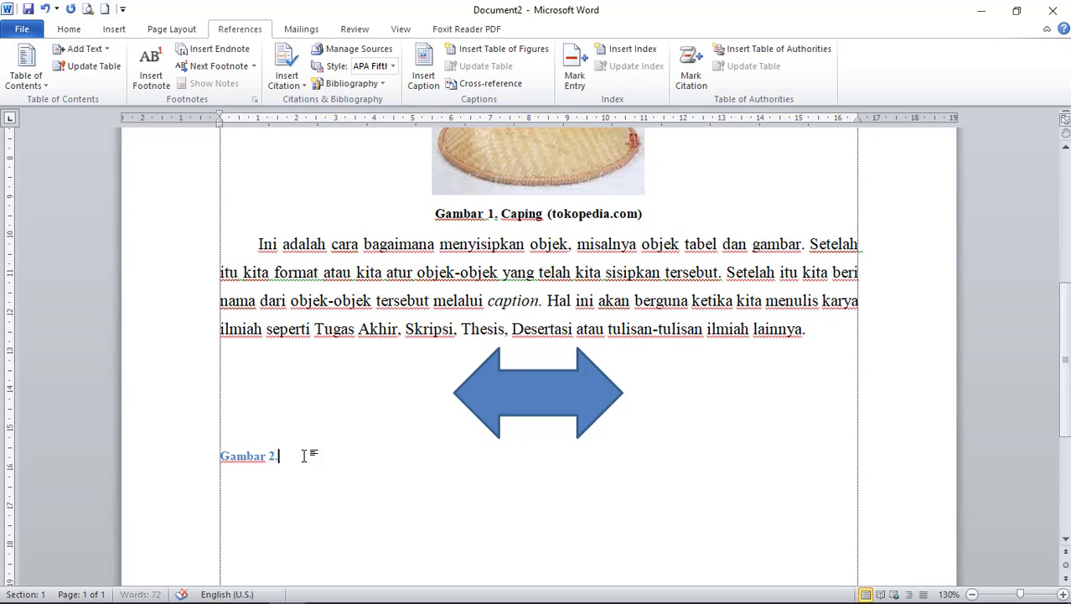
text(. Left-right)
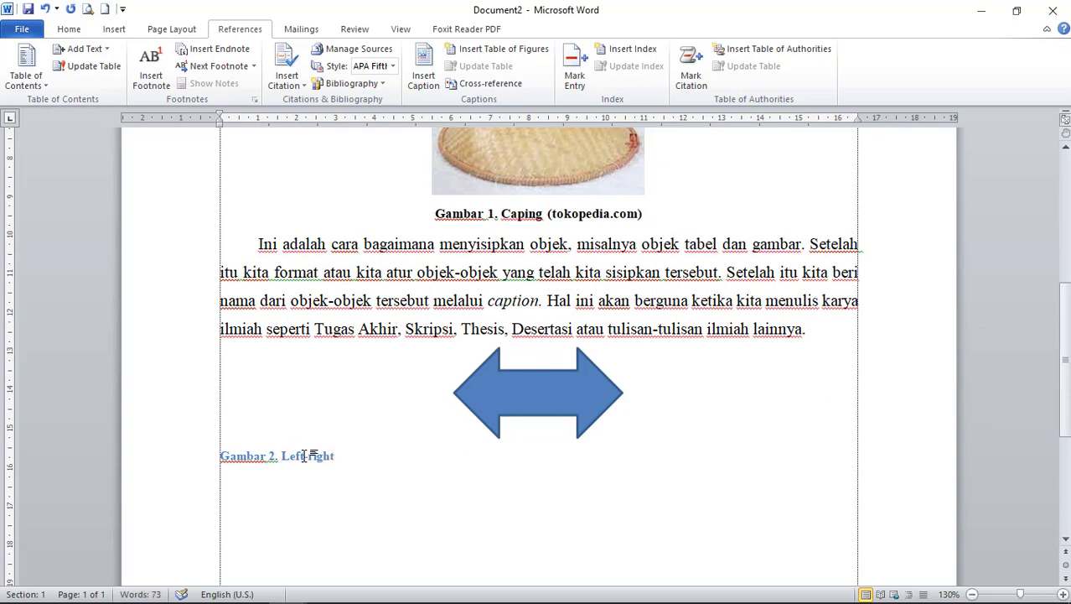
text( Arrow)
Format the whole arrow caption as centred, with a black font colour and a font size of 10
drag(390, 455, 182, 495)
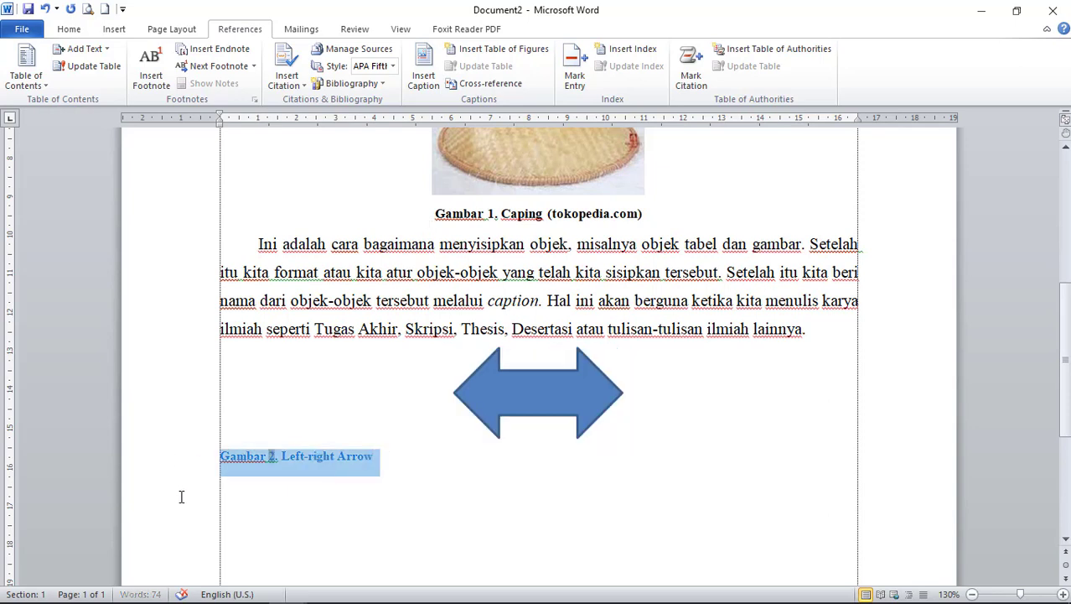
click(68, 29)
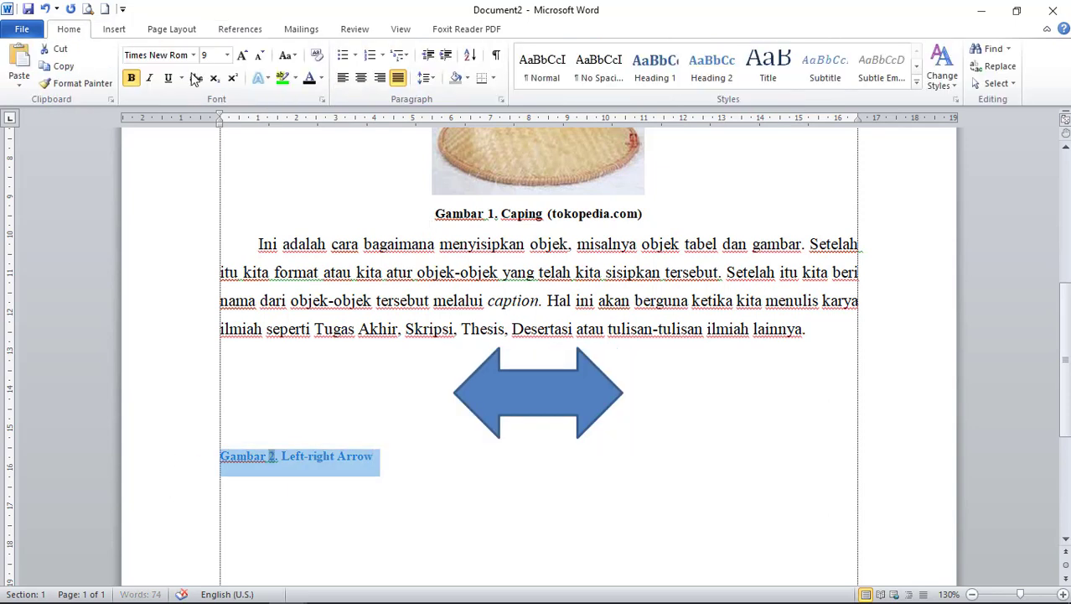
click(360, 77)
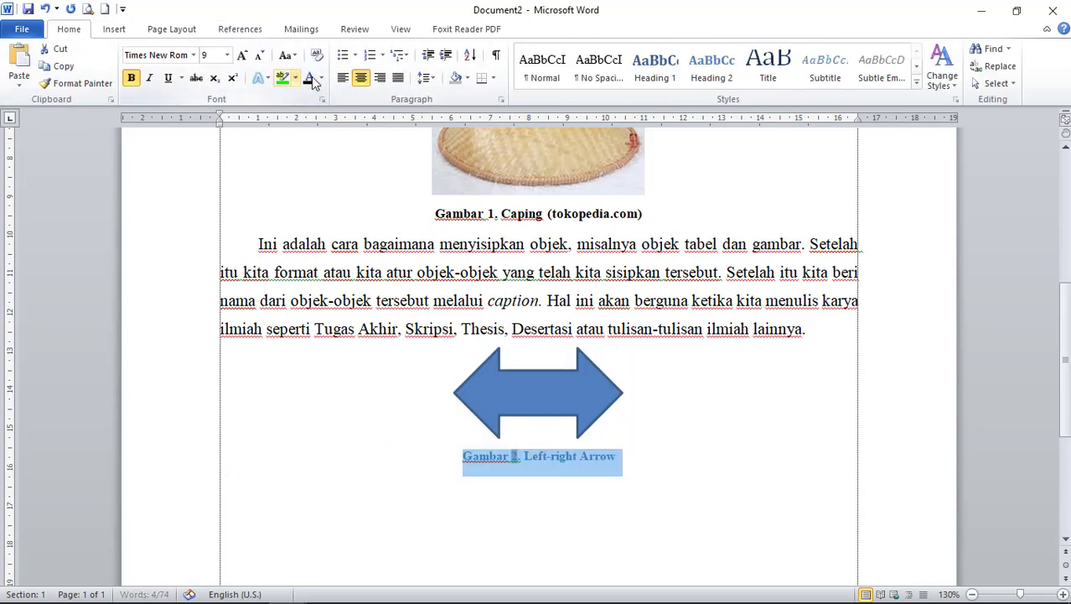
click(226, 55)
click(214, 102)
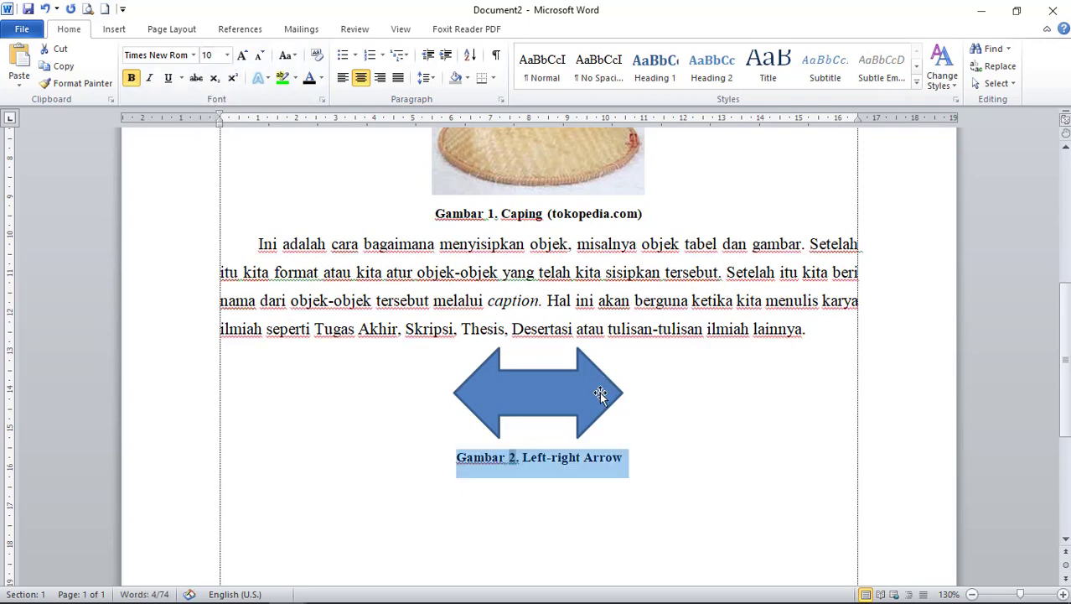
click(670, 461)
Review the automatic numbering of the table, hat picture and arrow captions throughout the document
scroll(645, 408, up, 1)
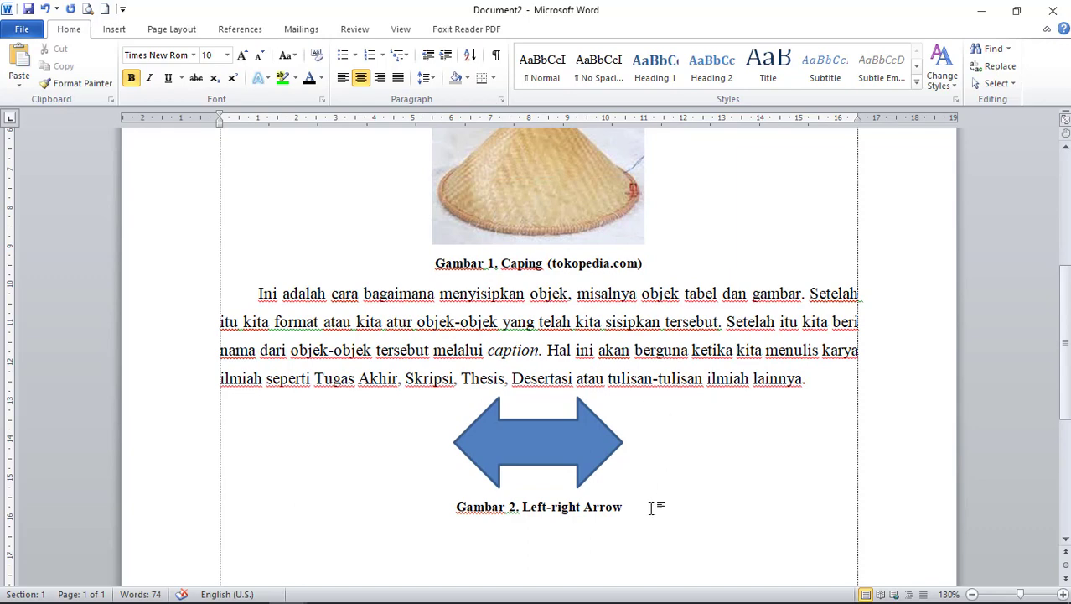
scroll(645, 497, down, 1)
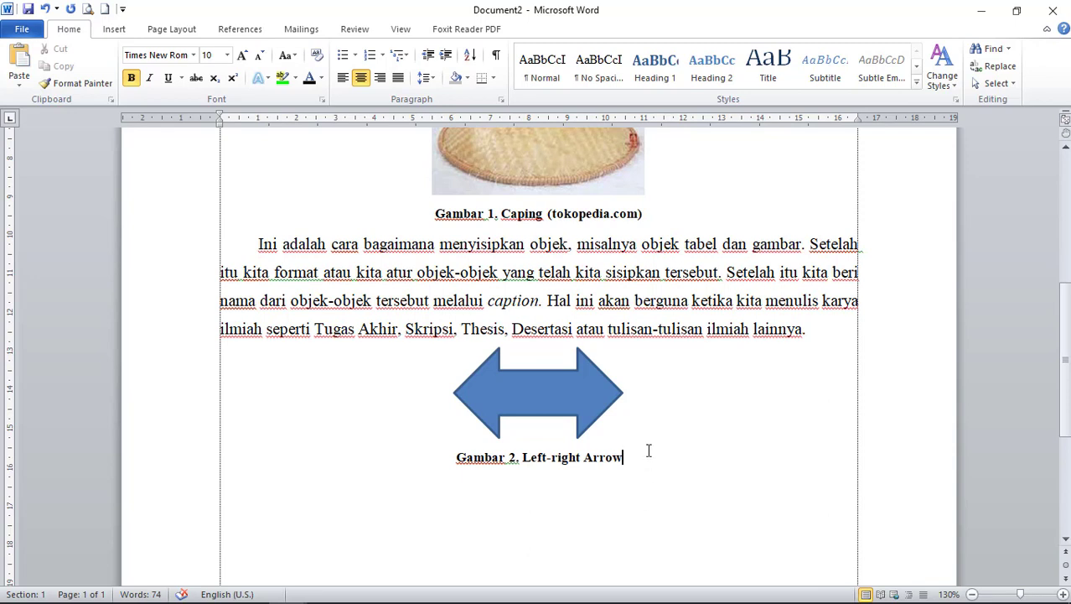
double_click(510, 457)
click(653, 456)
scroll(719, 387, up, 6)
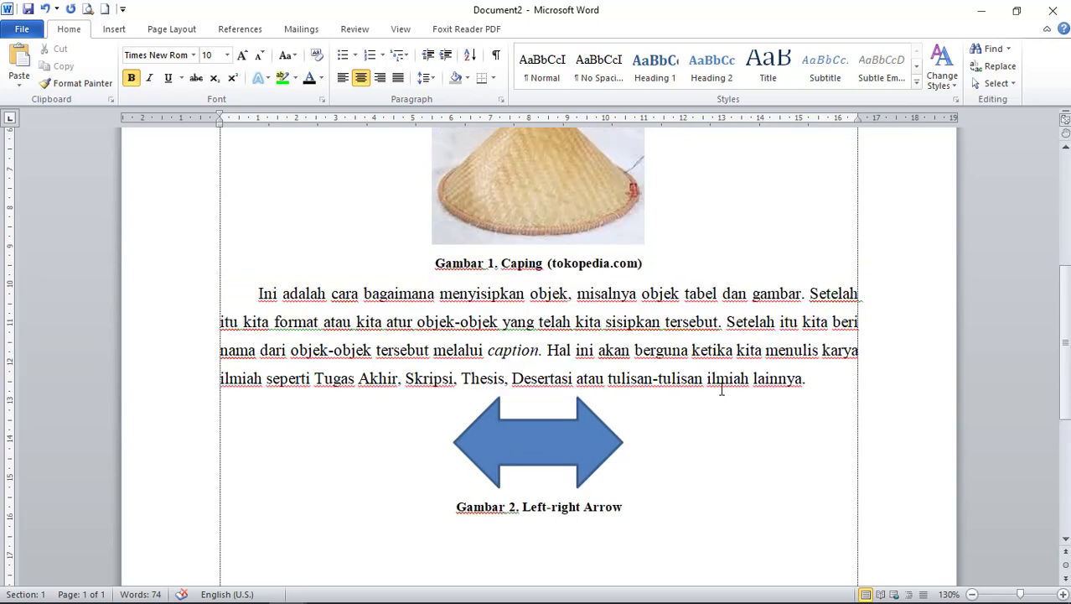
scroll(721, 389, up, 2)
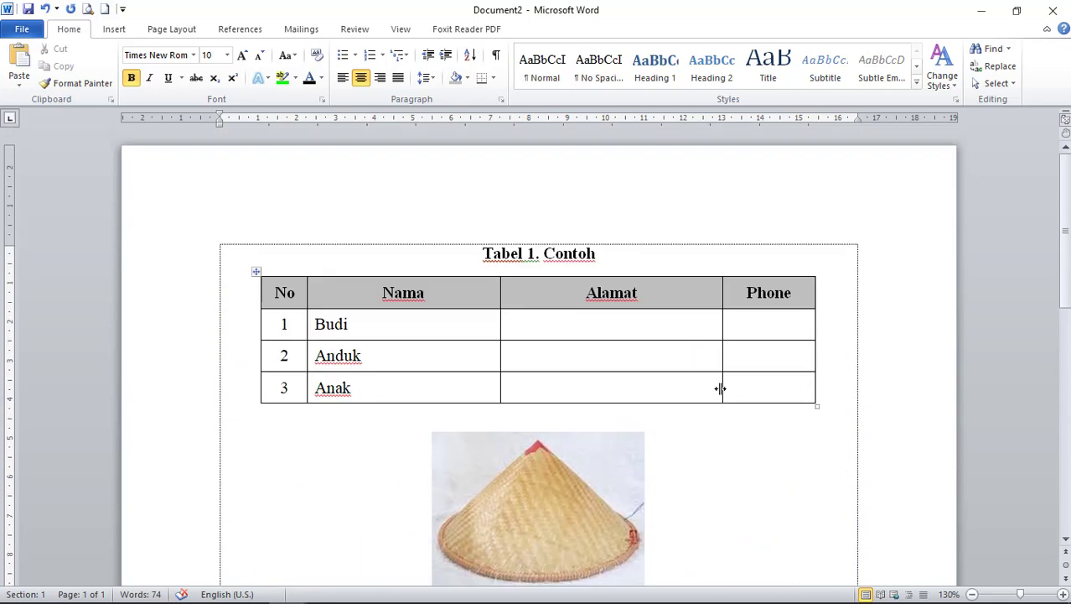
scroll(721, 389, down, 3)
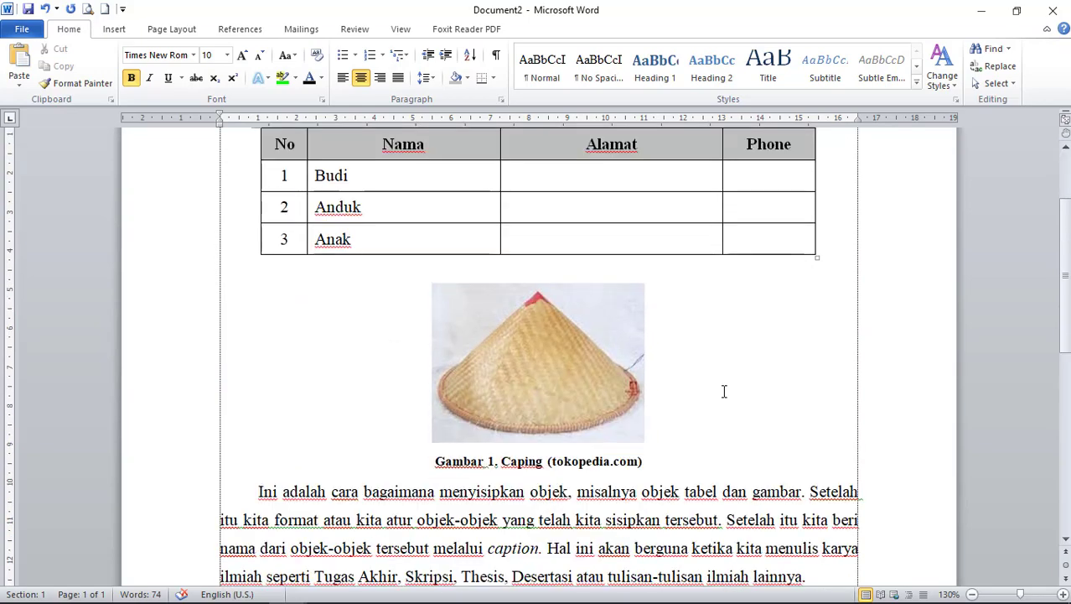
scroll(725, 392, down, 6)
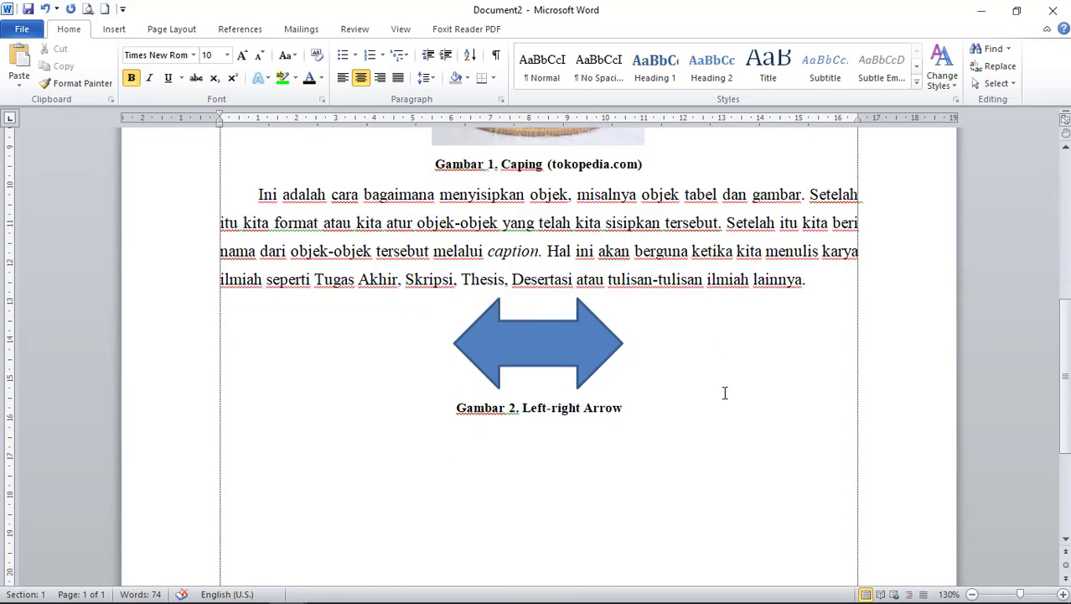
click(648, 409)
scroll(659, 341, up, 3)
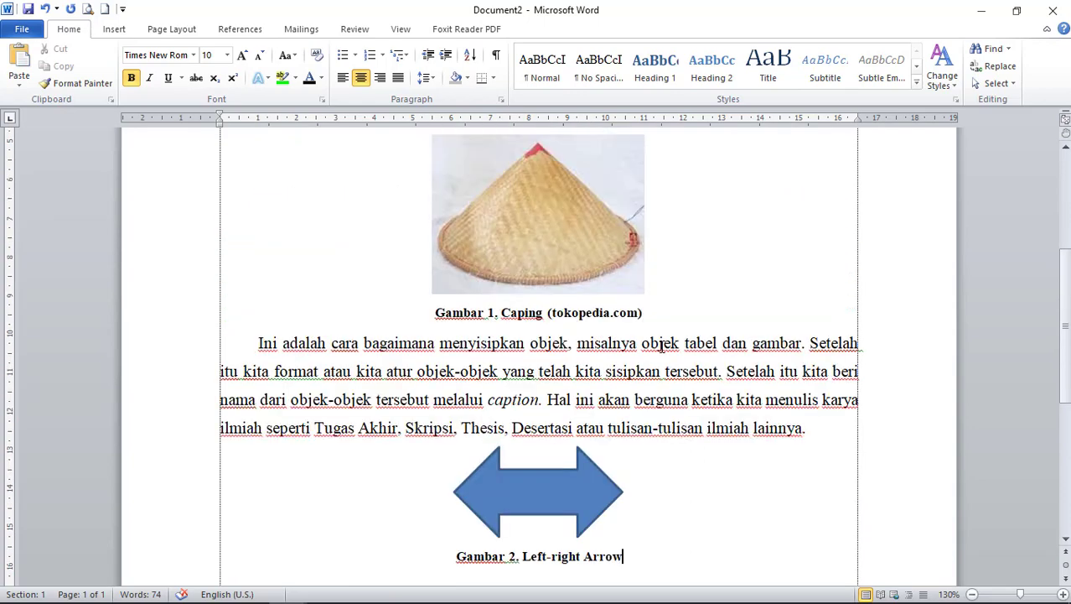